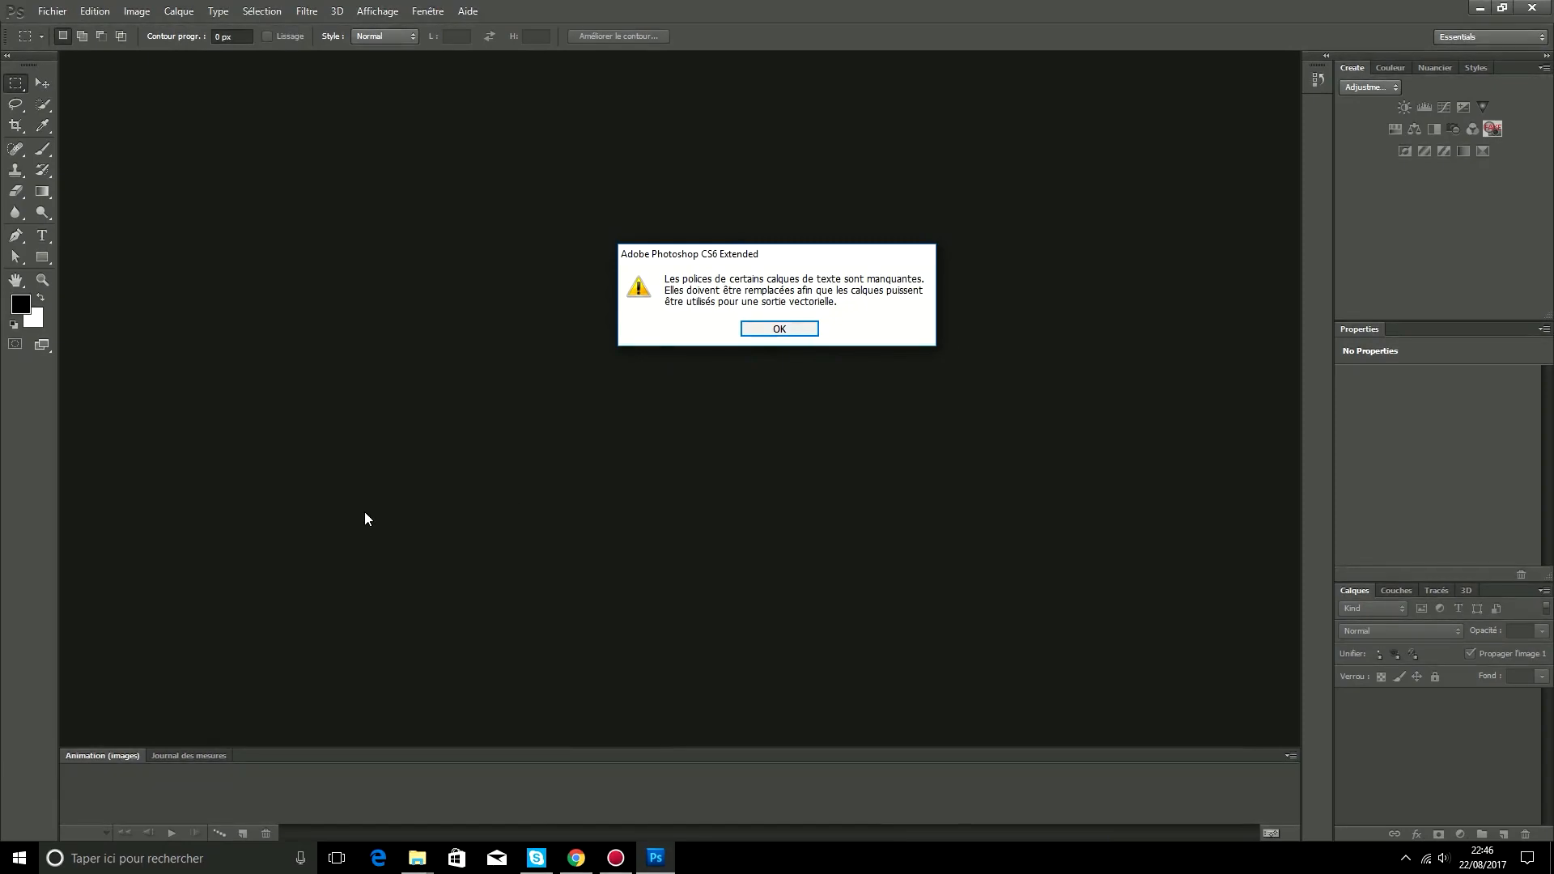
Step: Dismiss the missing-fonts warning and hide both the READ IT BEFORE THE USE layer and the Background layer
{"action": "left_click", "coordinate": [780, 328]}
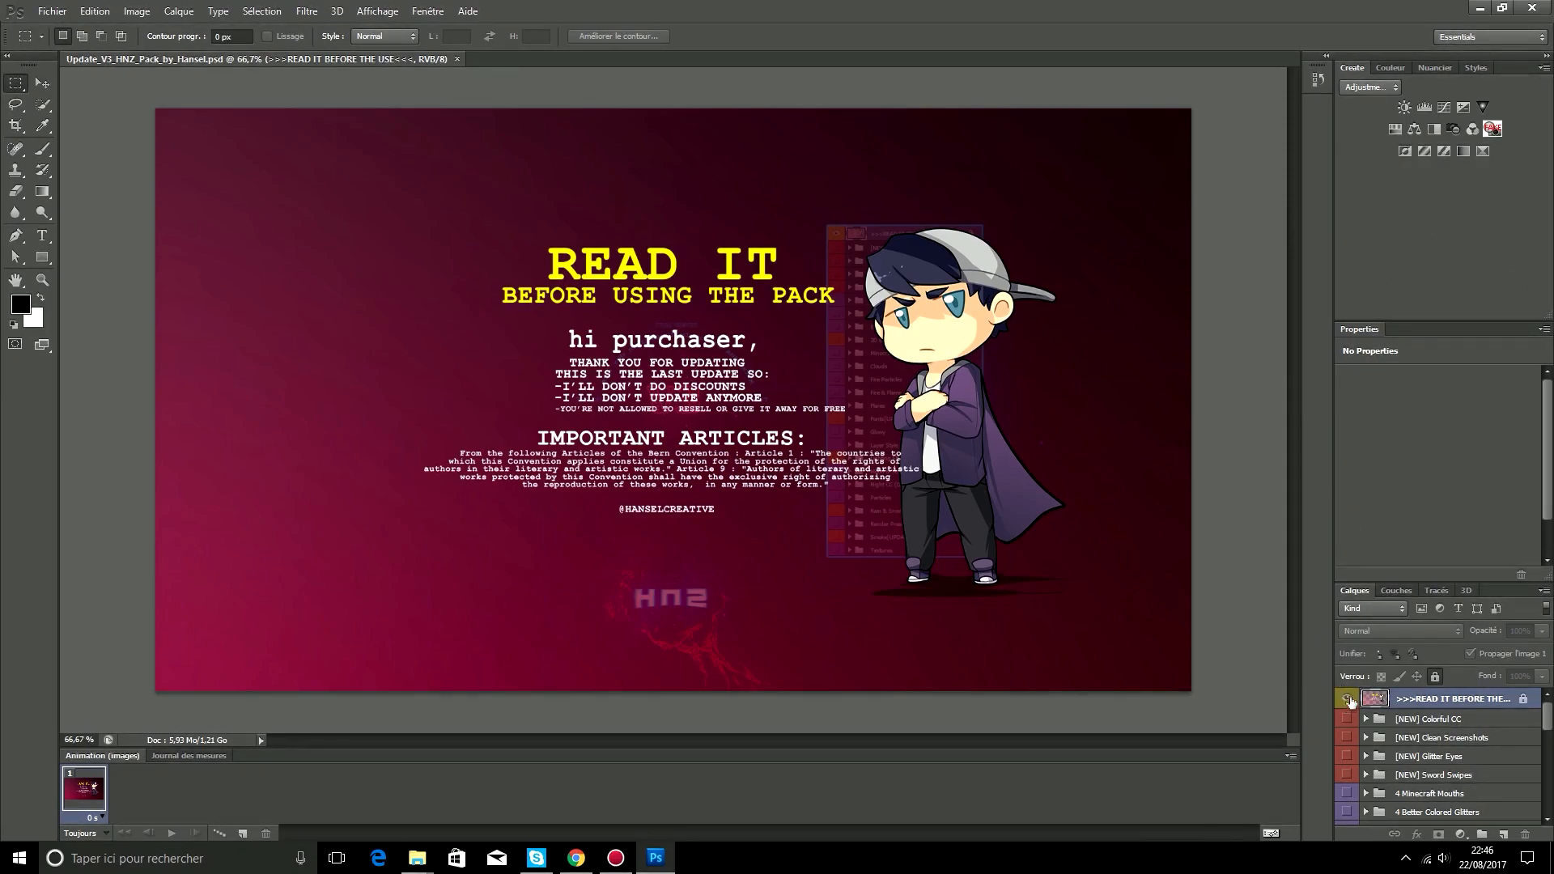
{"action": "left_click", "coordinate": [1345, 697]}
{"action": "scroll", "coordinate": [1363, 721], "scroll_direction": "down", "scroll_amount": 5}
{"action": "scroll", "coordinate": [1382, 770], "scroll_direction": "down", "scroll_amount": 3}
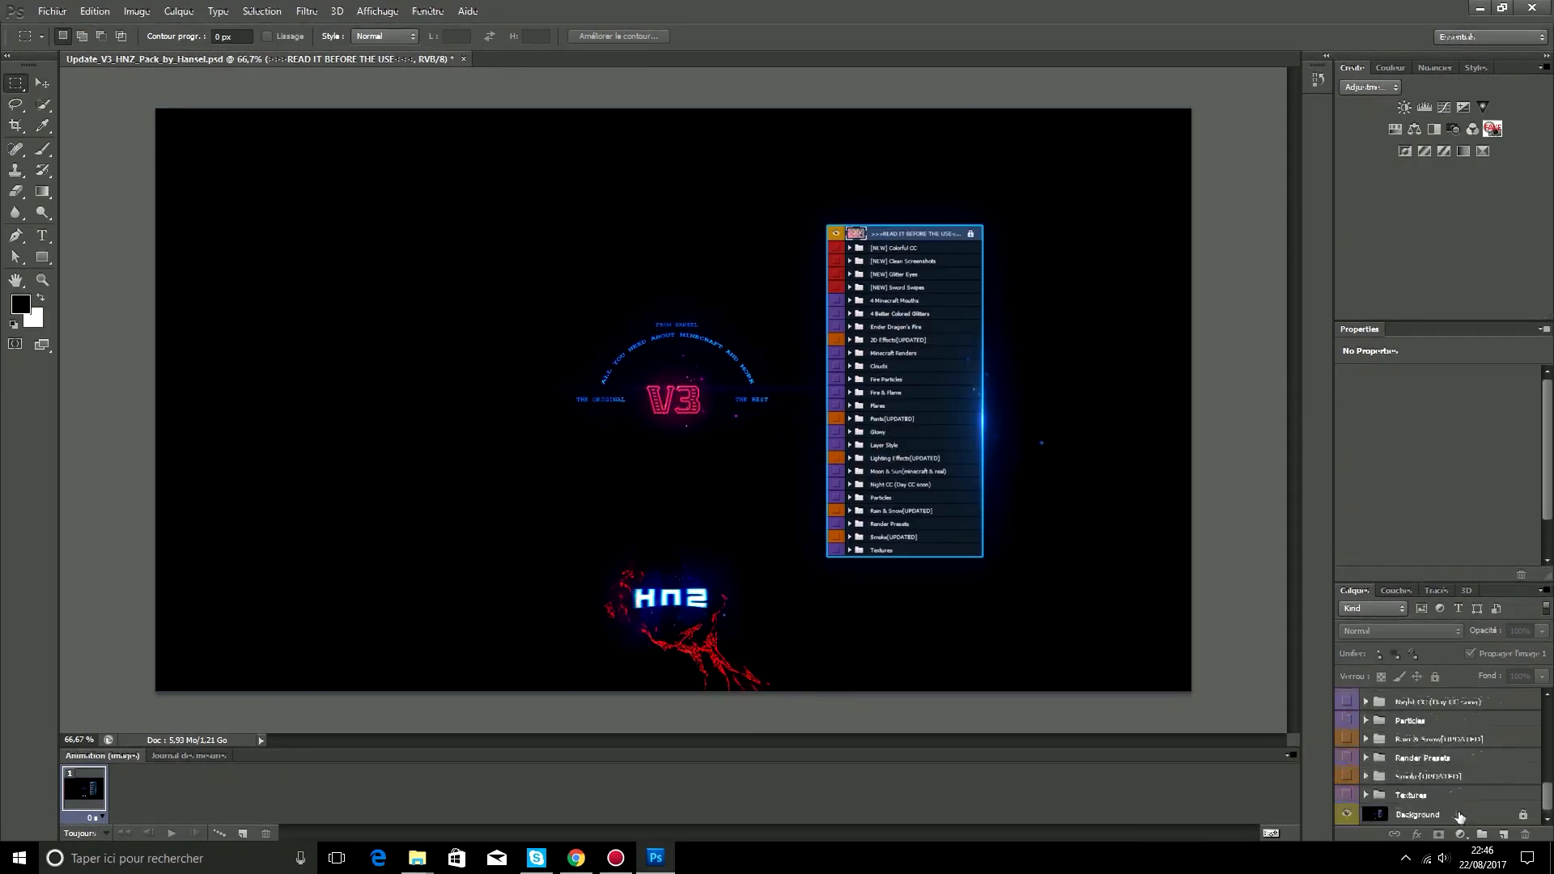
{"action": "left_click", "coordinate": [1347, 814]}
{"action": "scroll", "coordinate": [1377, 753], "scroll_direction": "up", "scroll_amount": 5}
{"action": "scroll", "coordinate": [1429, 744], "scroll_direction": "down", "scroll_amount": 5}
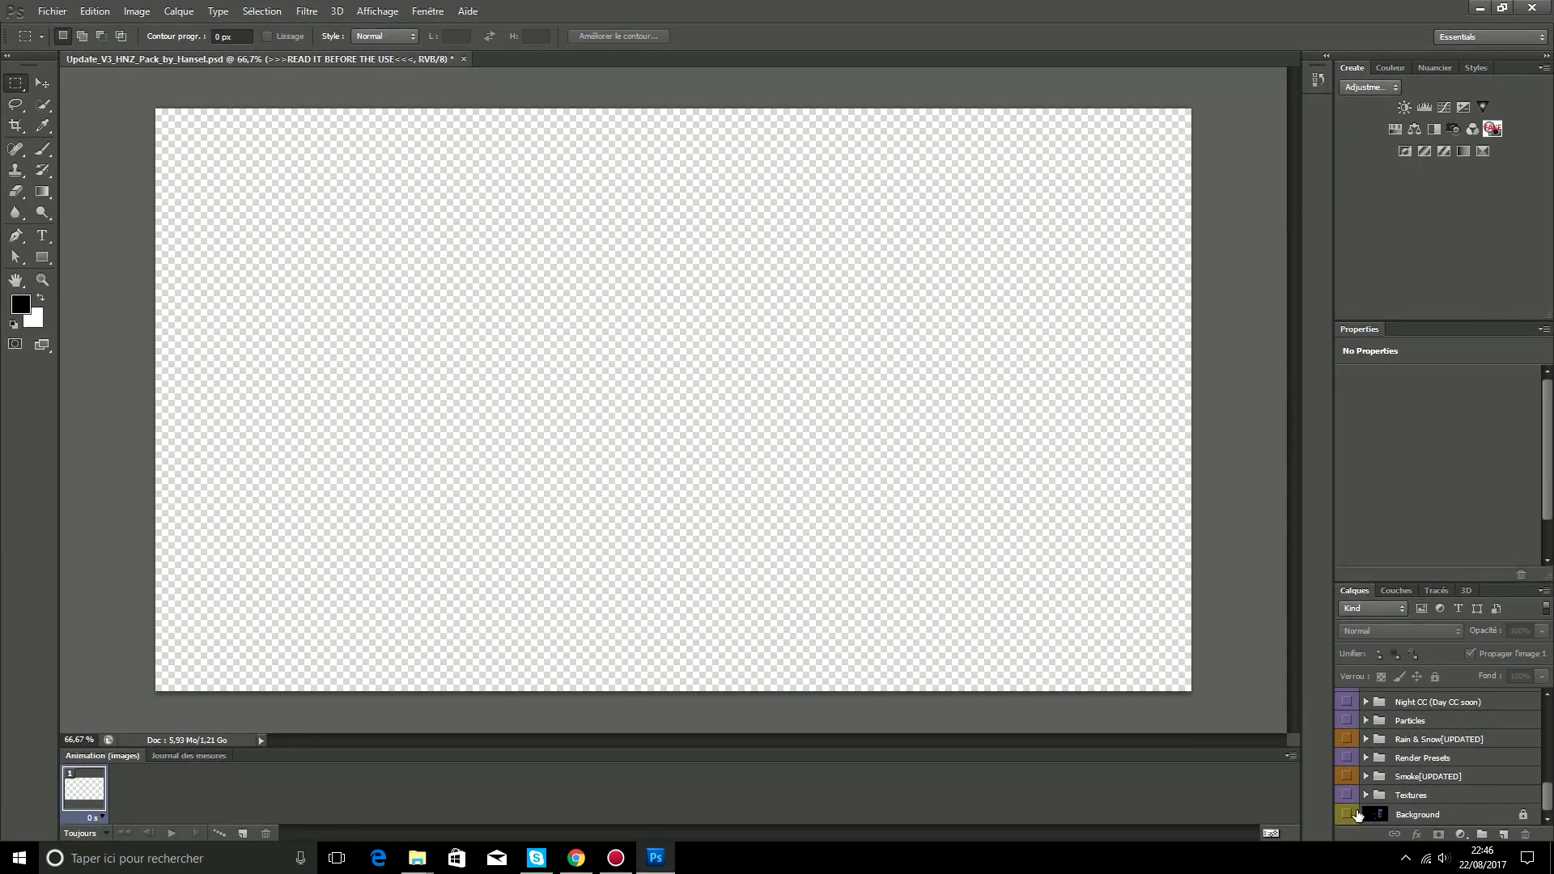
Step: Browse the pack's layer groups, examining the contents of Textures, Fonts[UPDATED] and [NEW] Colorful CC
{"action": "left_click", "coordinate": [1367, 795]}
{"action": "scroll", "coordinate": [1368, 777], "scroll_direction": "down", "scroll_amount": 1}
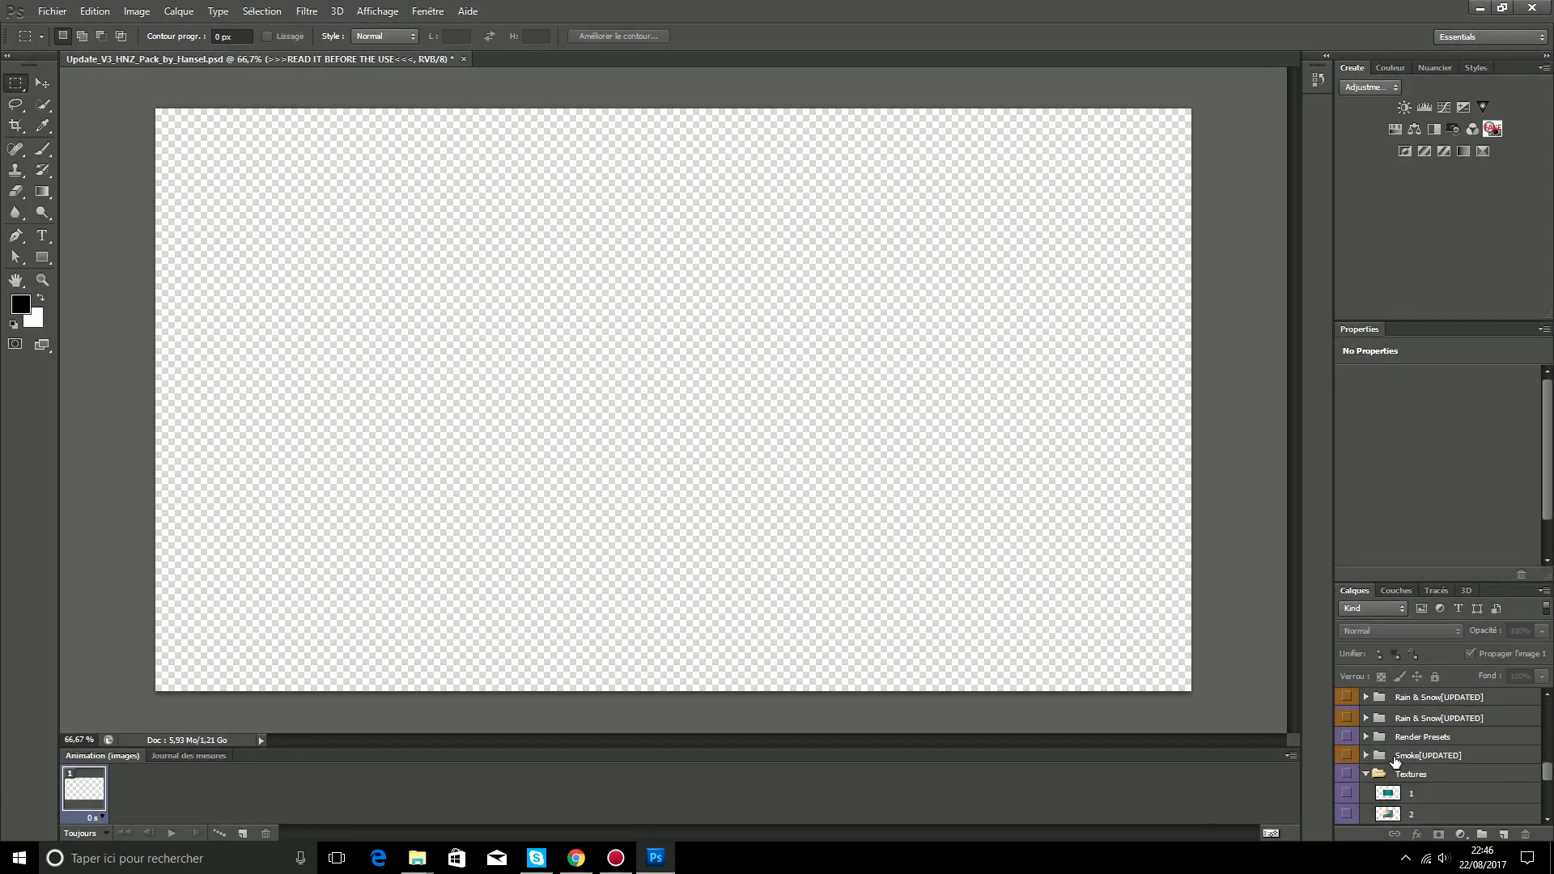
{"action": "scroll", "coordinate": [1368, 773], "scroll_direction": "up", "scroll_amount": 4}
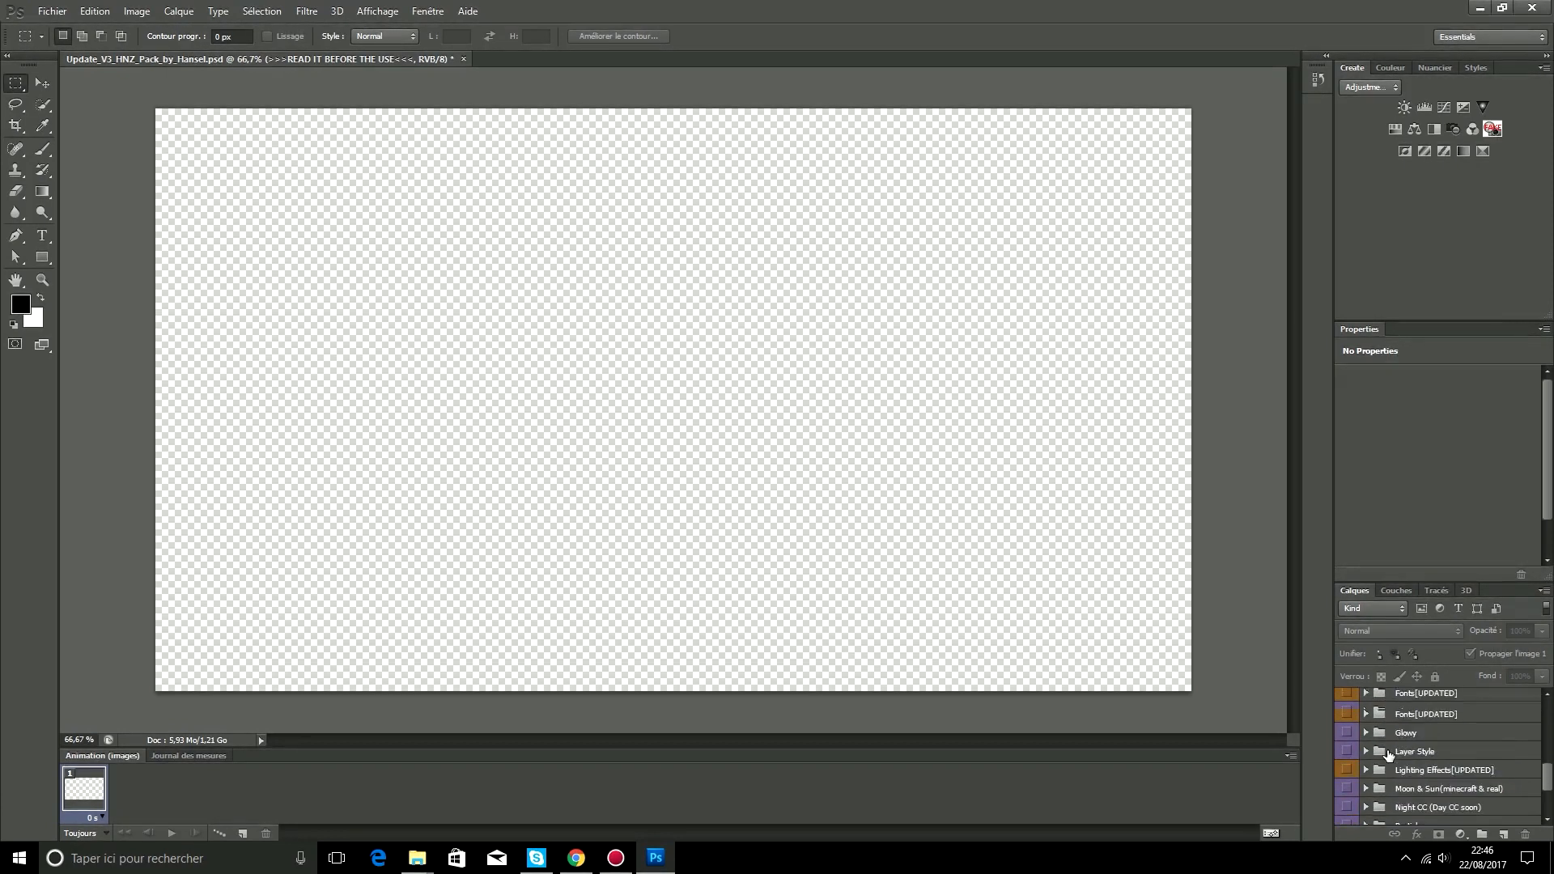
{"action": "left_click", "coordinate": [1366, 735]}
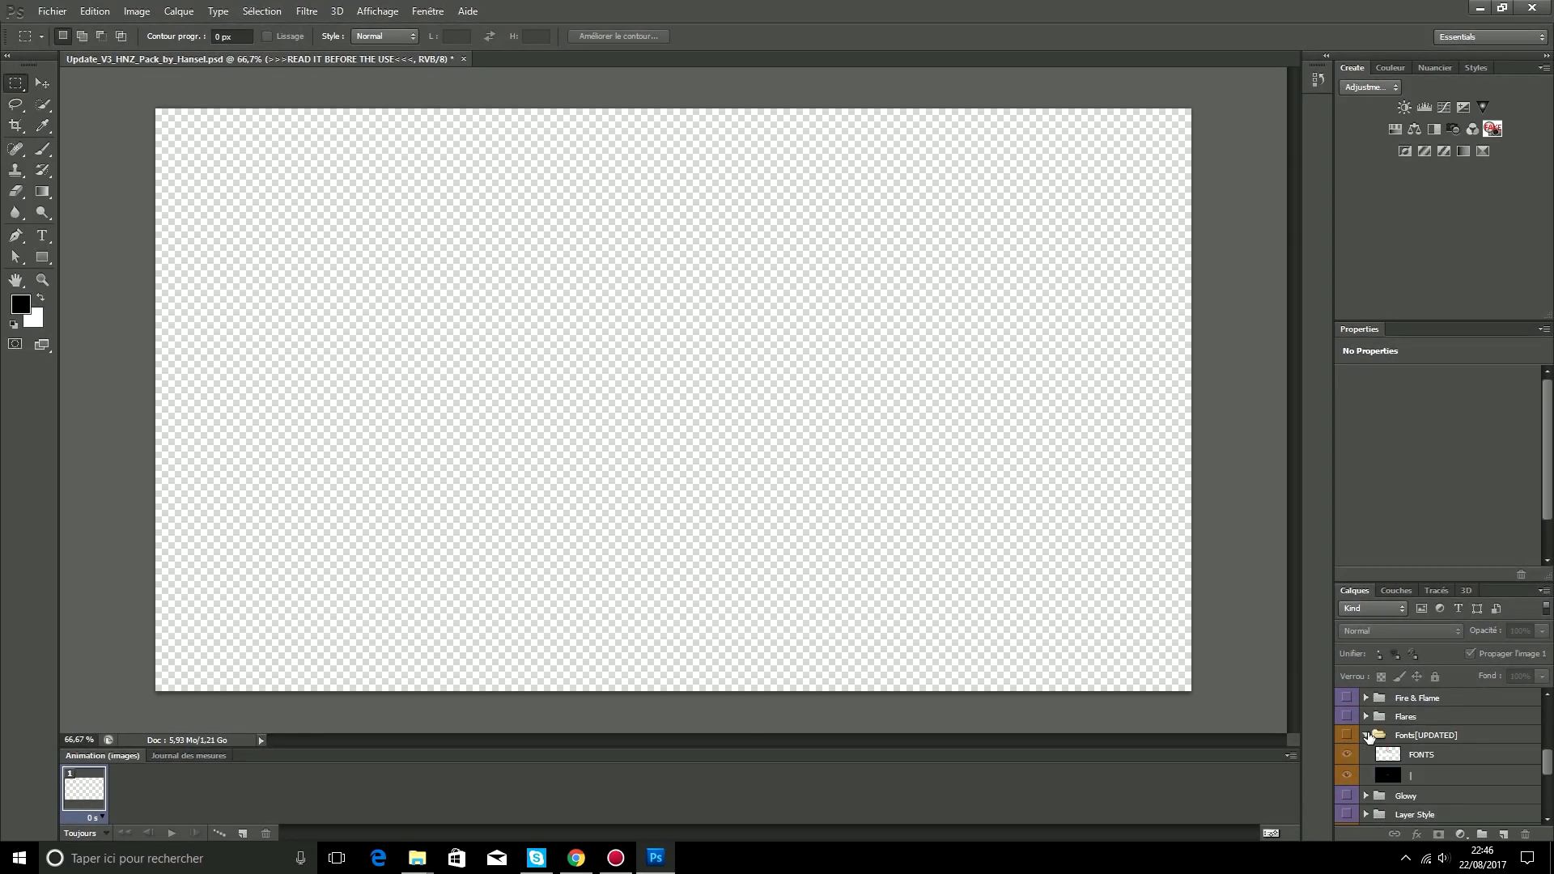
{"action": "left_click", "coordinate": [1366, 735]}
{"action": "scroll", "coordinate": [1409, 740], "scroll_direction": "up", "scroll_amount": 4}
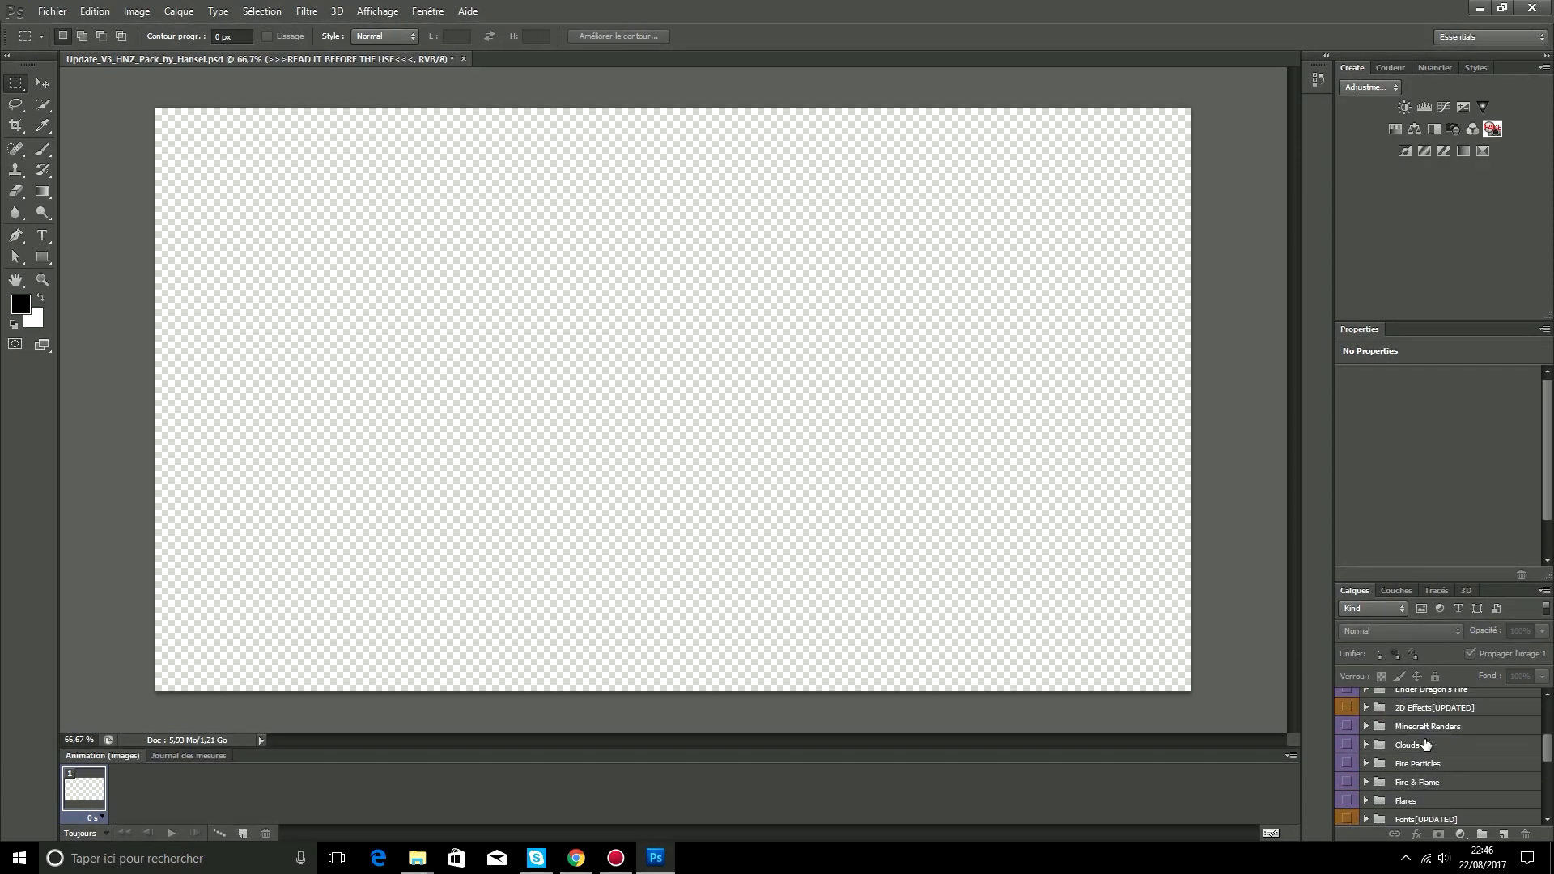
{"action": "scroll", "coordinate": [1418, 742], "scroll_direction": "up", "scroll_amount": 3}
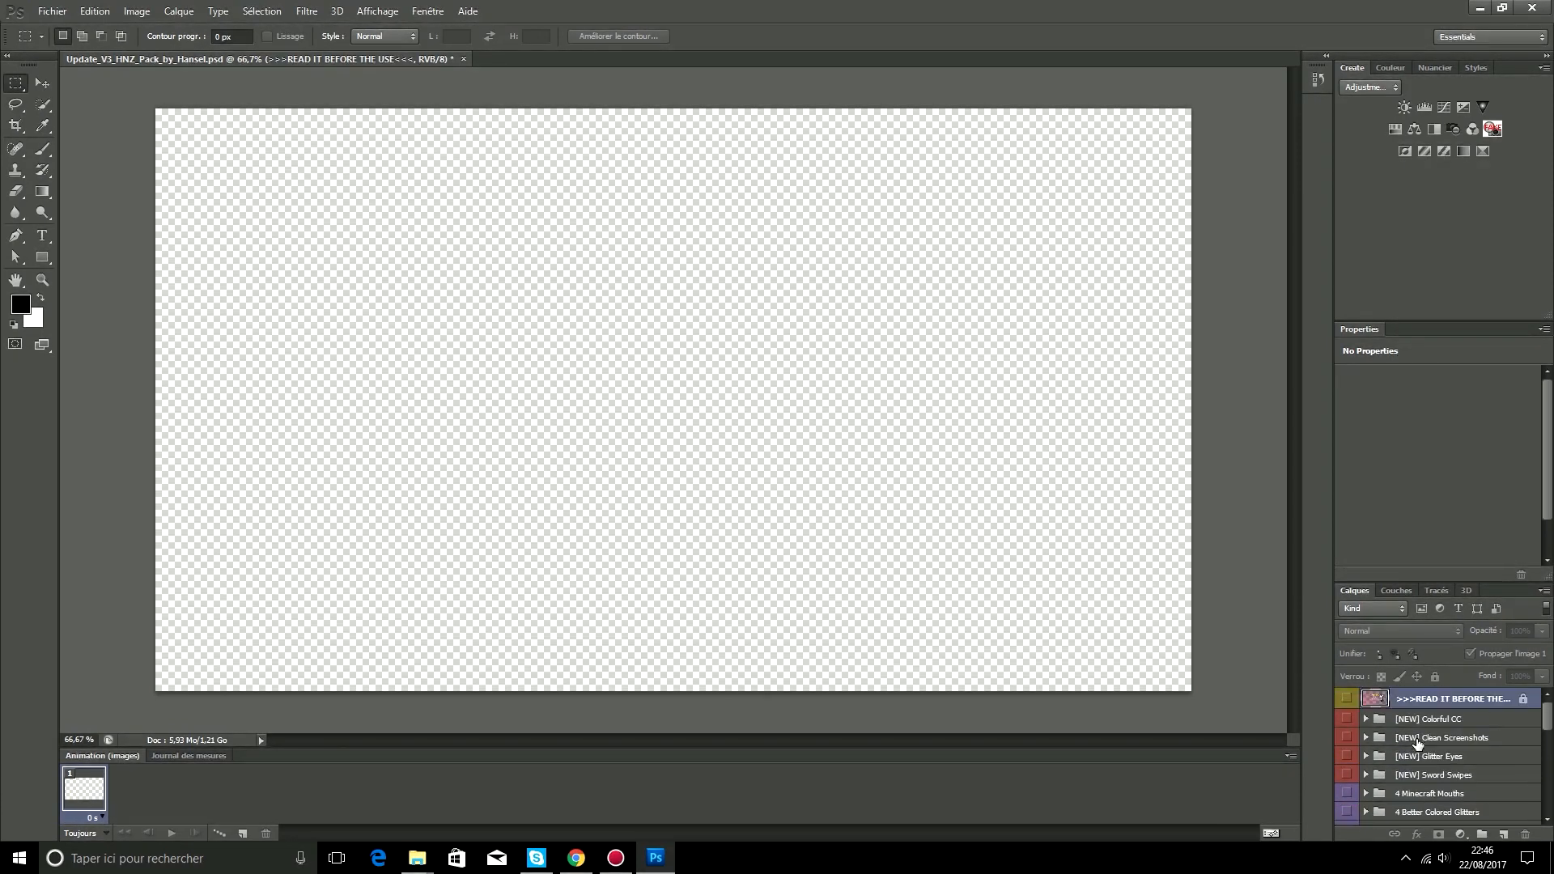
{"action": "left_click", "coordinate": [1363, 718]}
{"action": "left_click", "coordinate": [1365, 719]}
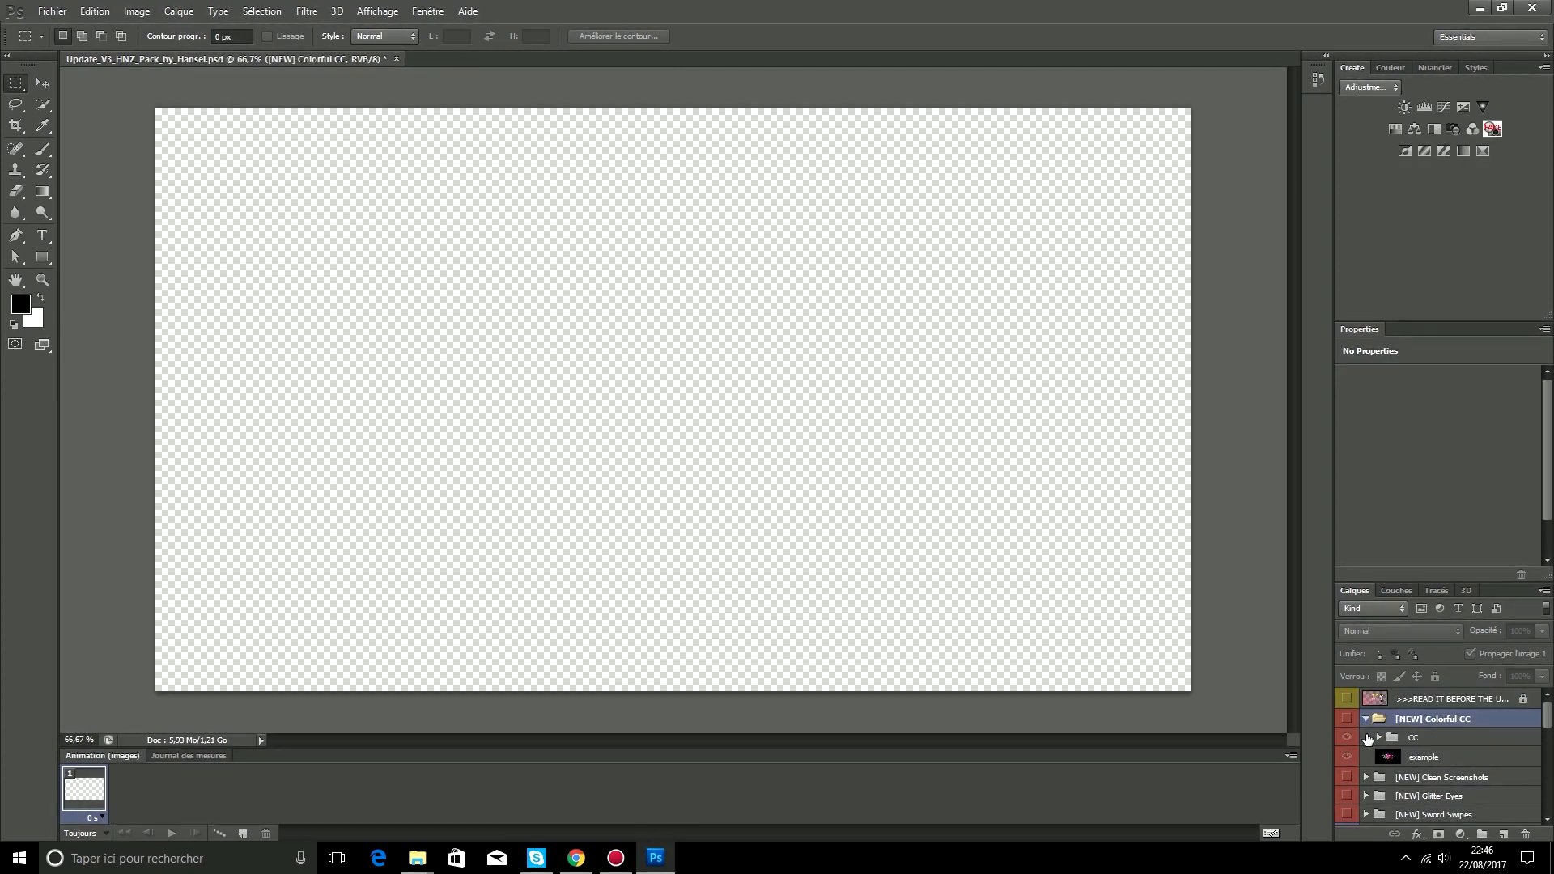
{"action": "left_click", "coordinate": [1366, 721]}
Step: Expand the [NEW] Clean Screenshots group, make it visible, and toggle its space layer off and on
{"action": "left_click", "coordinate": [1366, 737]}
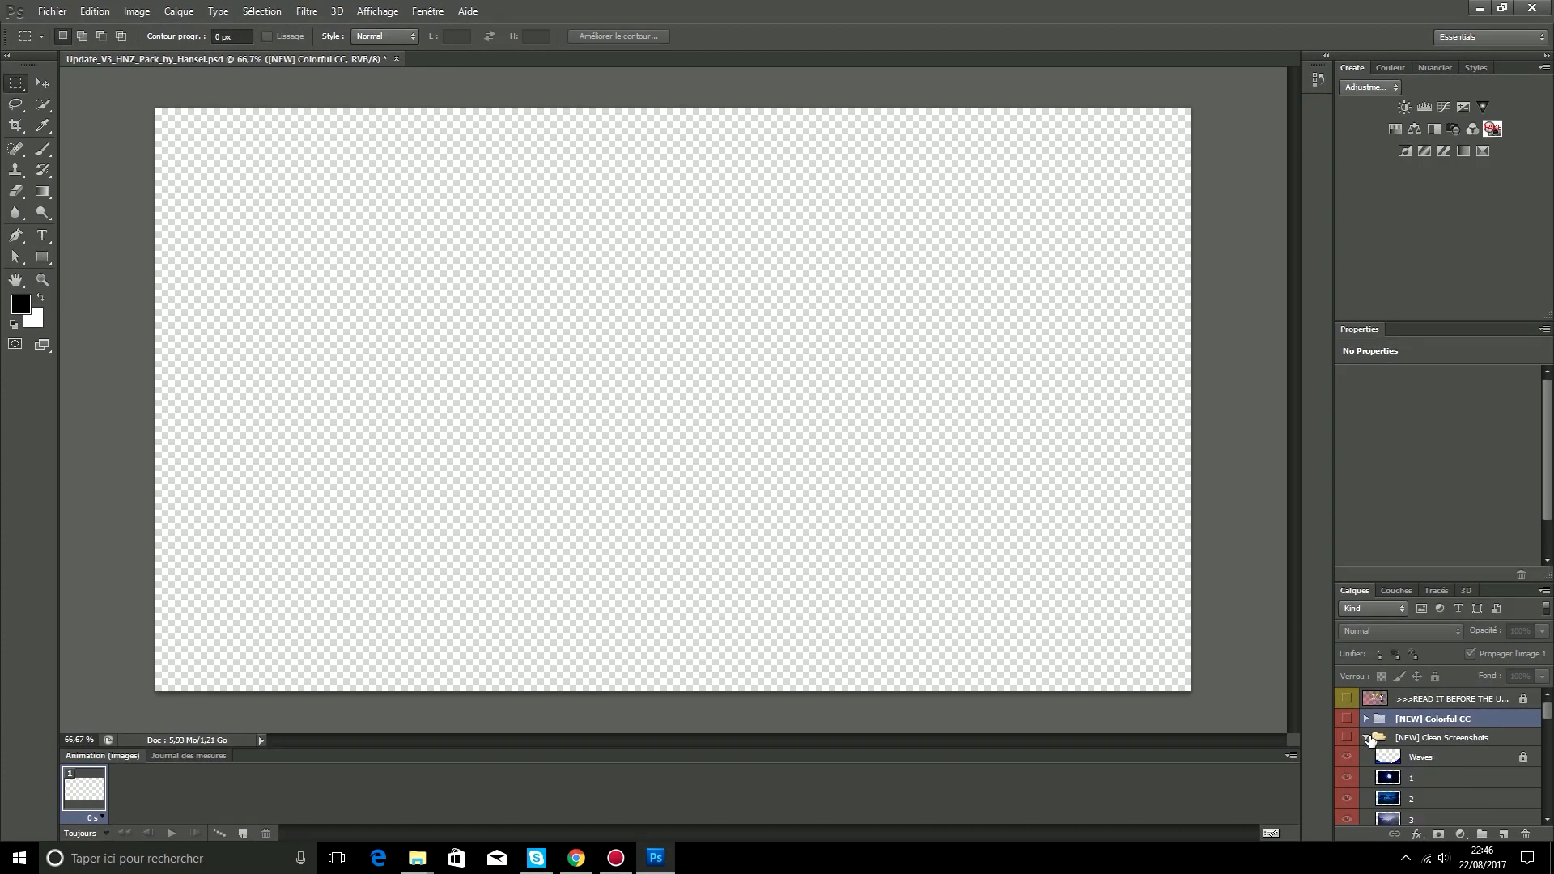
{"action": "scroll", "coordinate": [1372, 724], "scroll_direction": "down", "scroll_amount": 1}
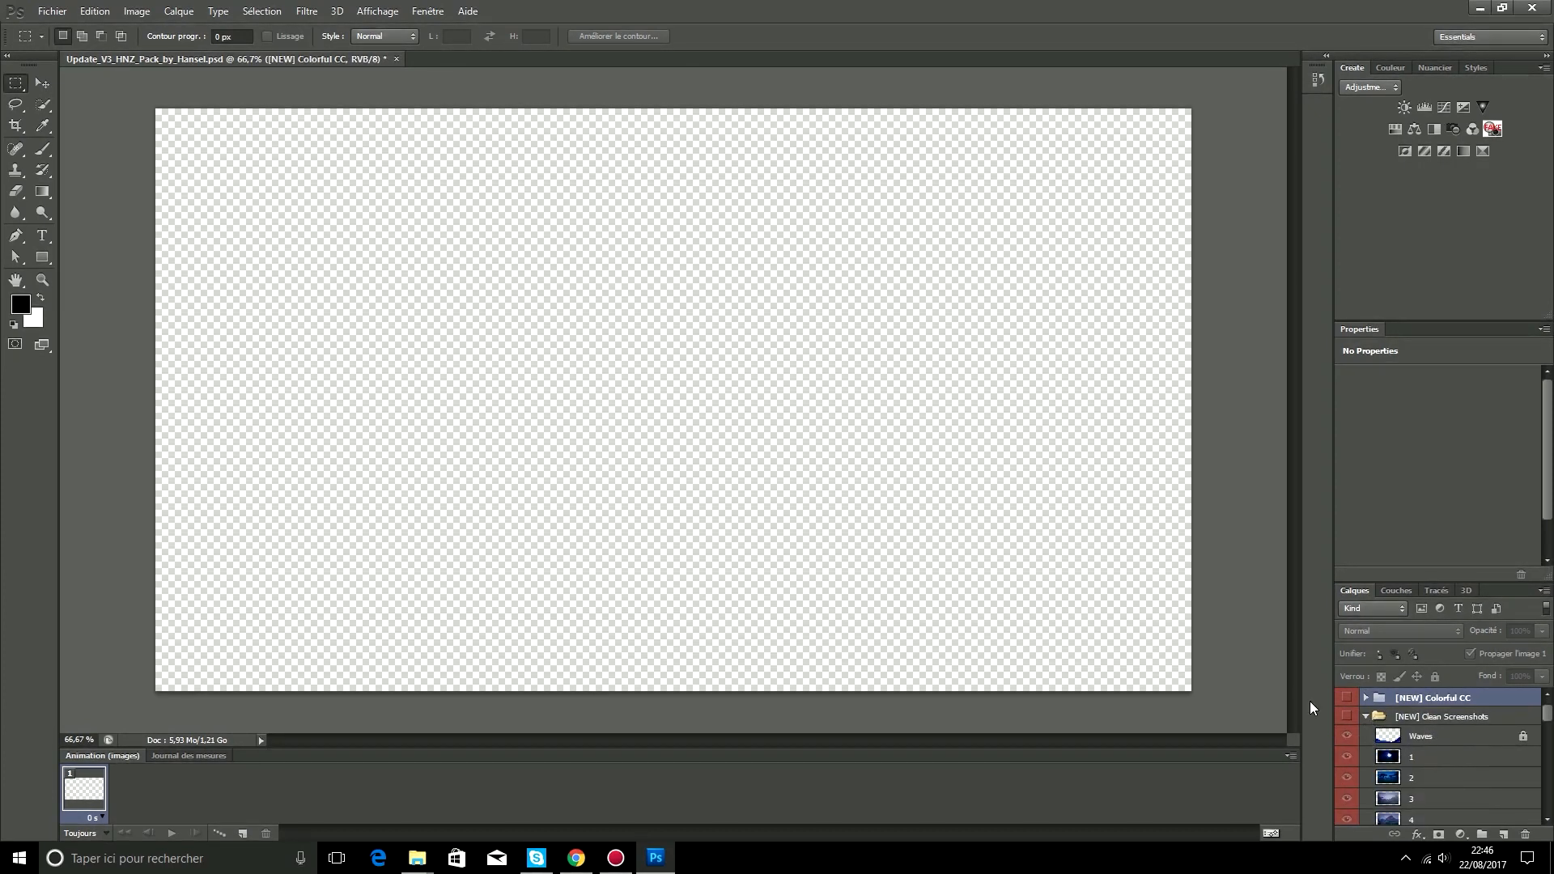
{"action": "left_click", "coordinate": [1347, 717]}
{"action": "scroll", "coordinate": [1368, 753], "scroll_direction": "down", "scroll_amount": 5}
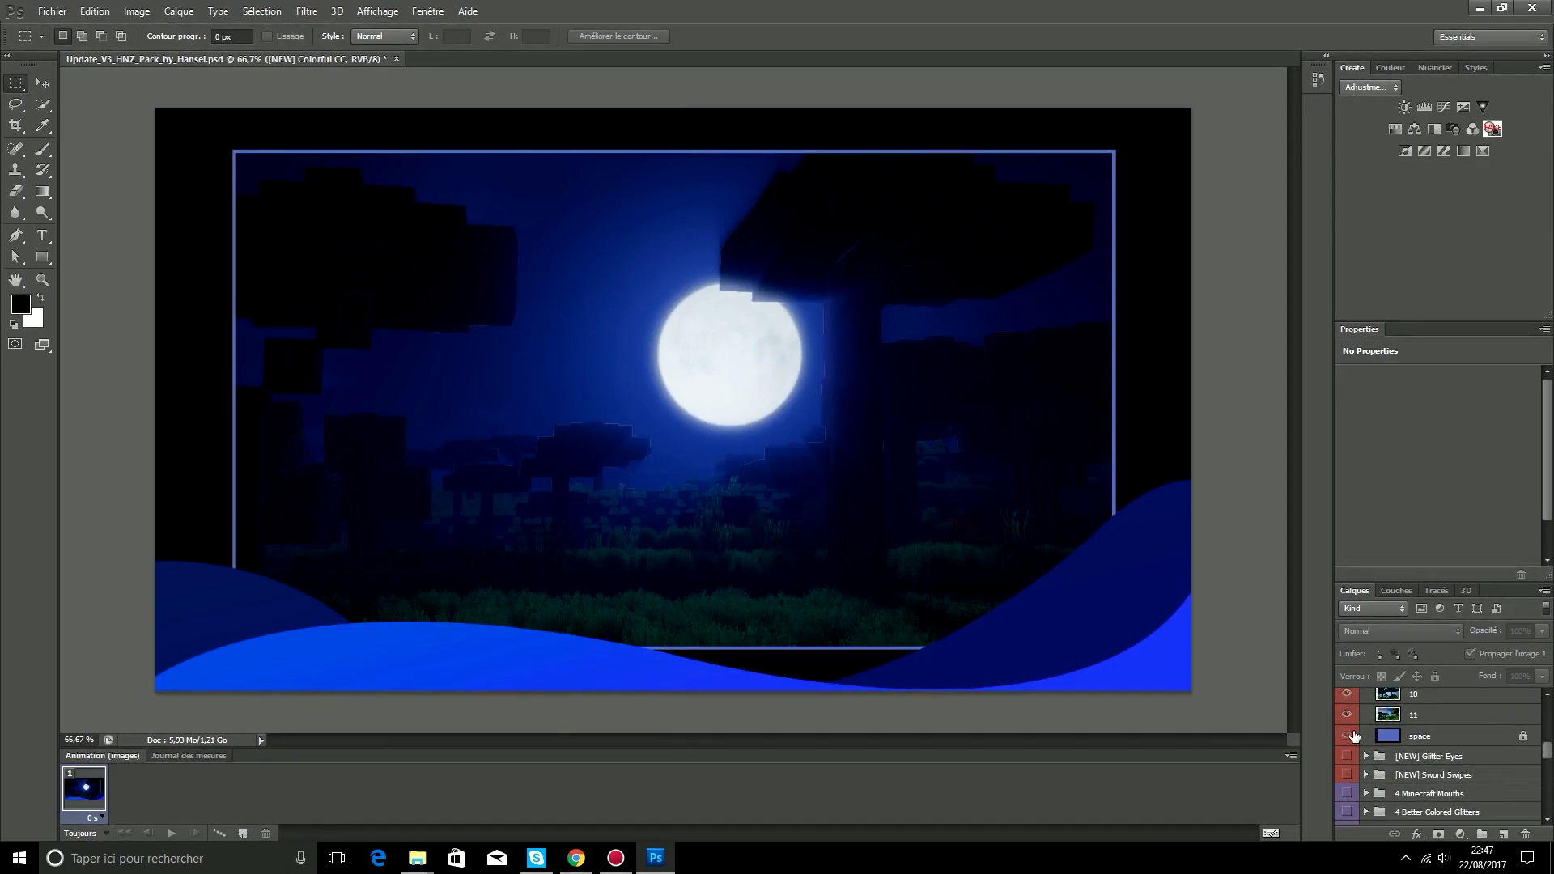
{"action": "left_click", "coordinate": [1350, 736]}
{"action": "left_click", "coordinate": [1349, 736]}
Step: Hide screenshot layers 1 to 10 in the [NEW] Clean Screenshots group, leaving layer 11 shown, and collapse the group
{"action": "scroll", "coordinate": [1376, 732], "scroll_direction": "up", "scroll_amount": 5}
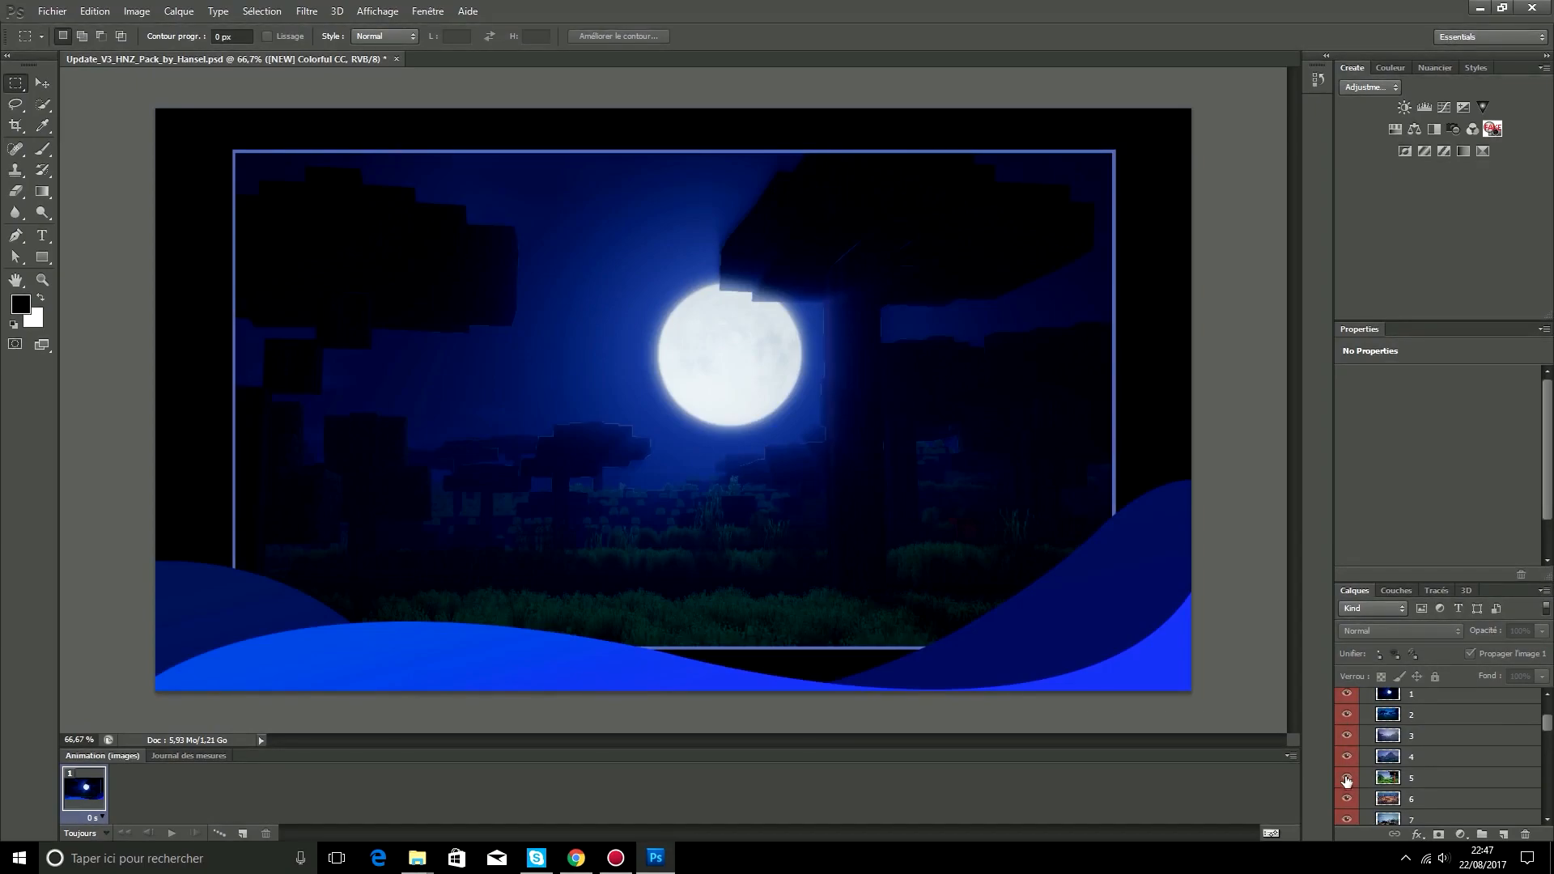
{"action": "scroll", "coordinate": [1346, 781], "scroll_direction": "up", "scroll_amount": 2}
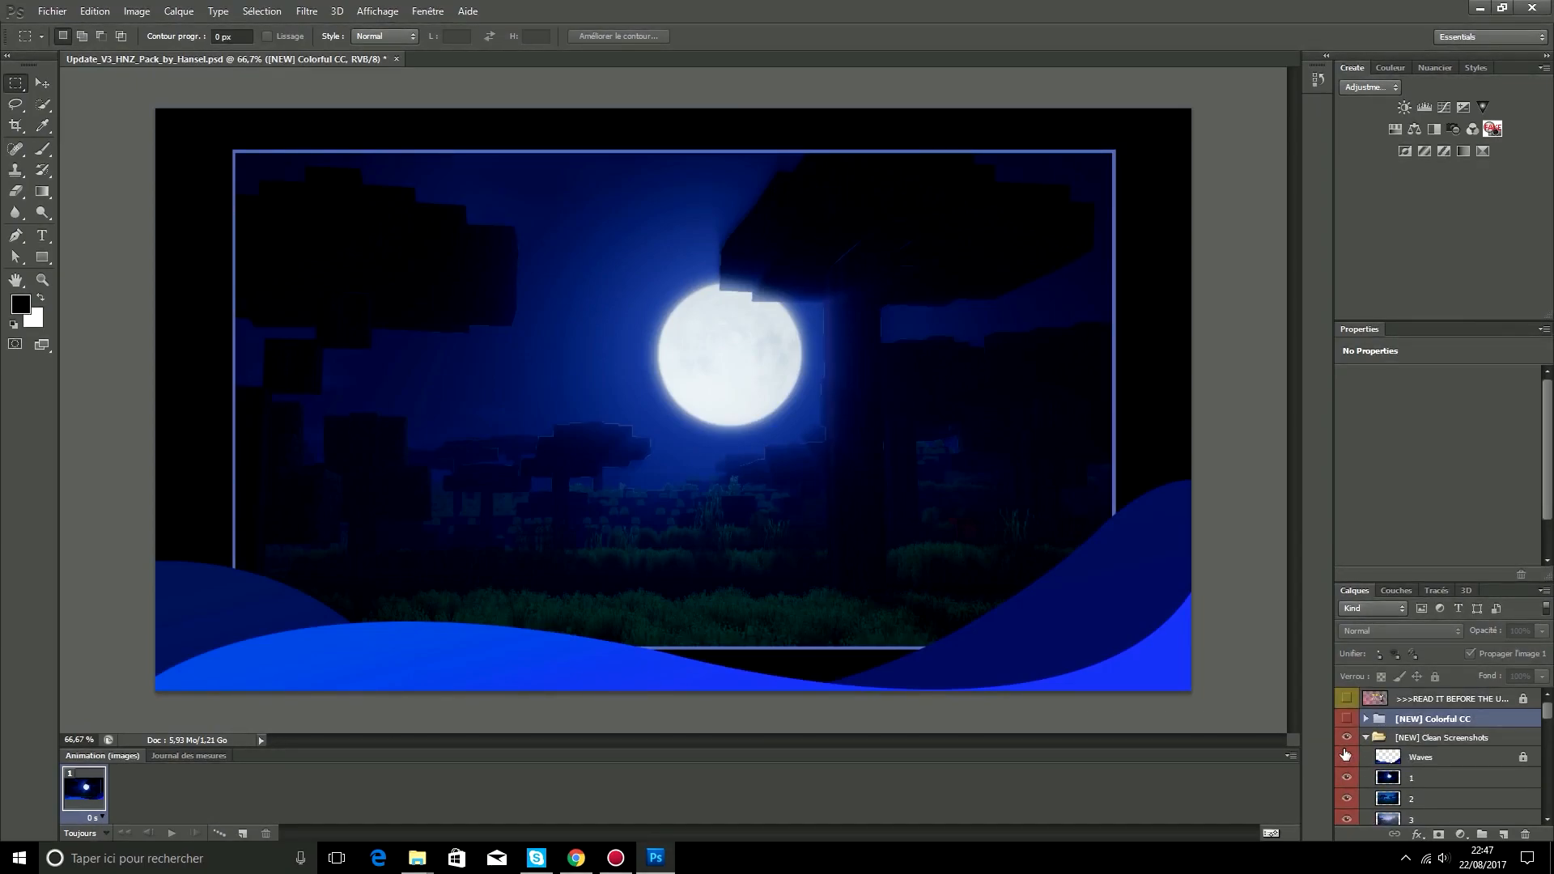
{"action": "left_click", "coordinate": [1346, 757]}
{"action": "left_click", "coordinate": [1346, 778]}
{"action": "left_click", "coordinate": [1347, 798]}
{"action": "scroll", "coordinate": [1347, 797], "scroll_direction": "down", "scroll_amount": 1}
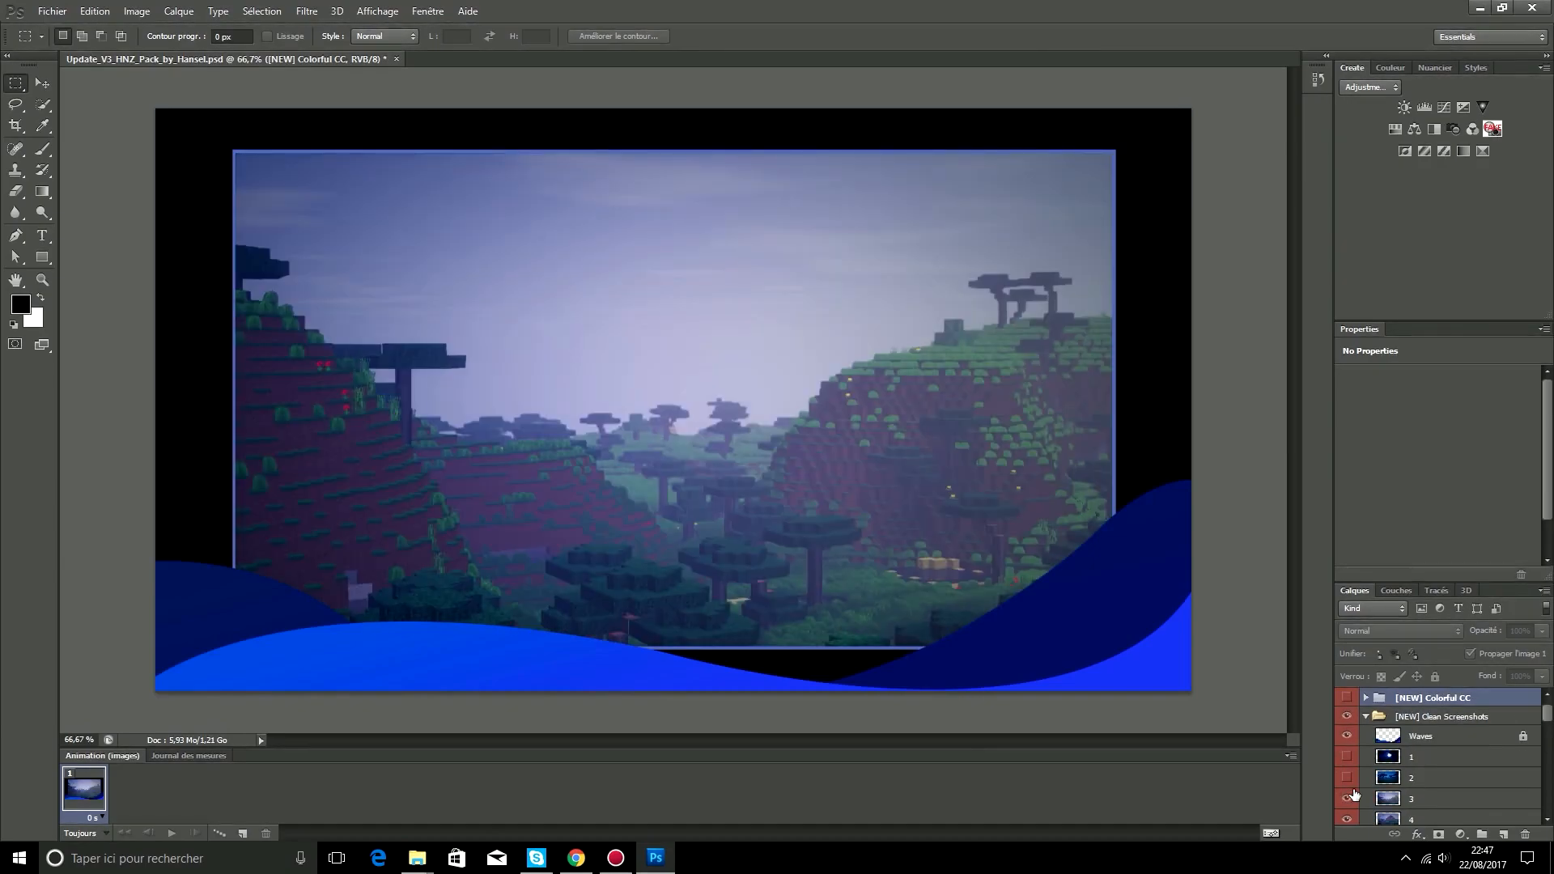
{"action": "left_click", "coordinate": [1347, 801]}
{"action": "scroll", "coordinate": [1347, 781], "scroll_direction": "down", "scroll_amount": 2}
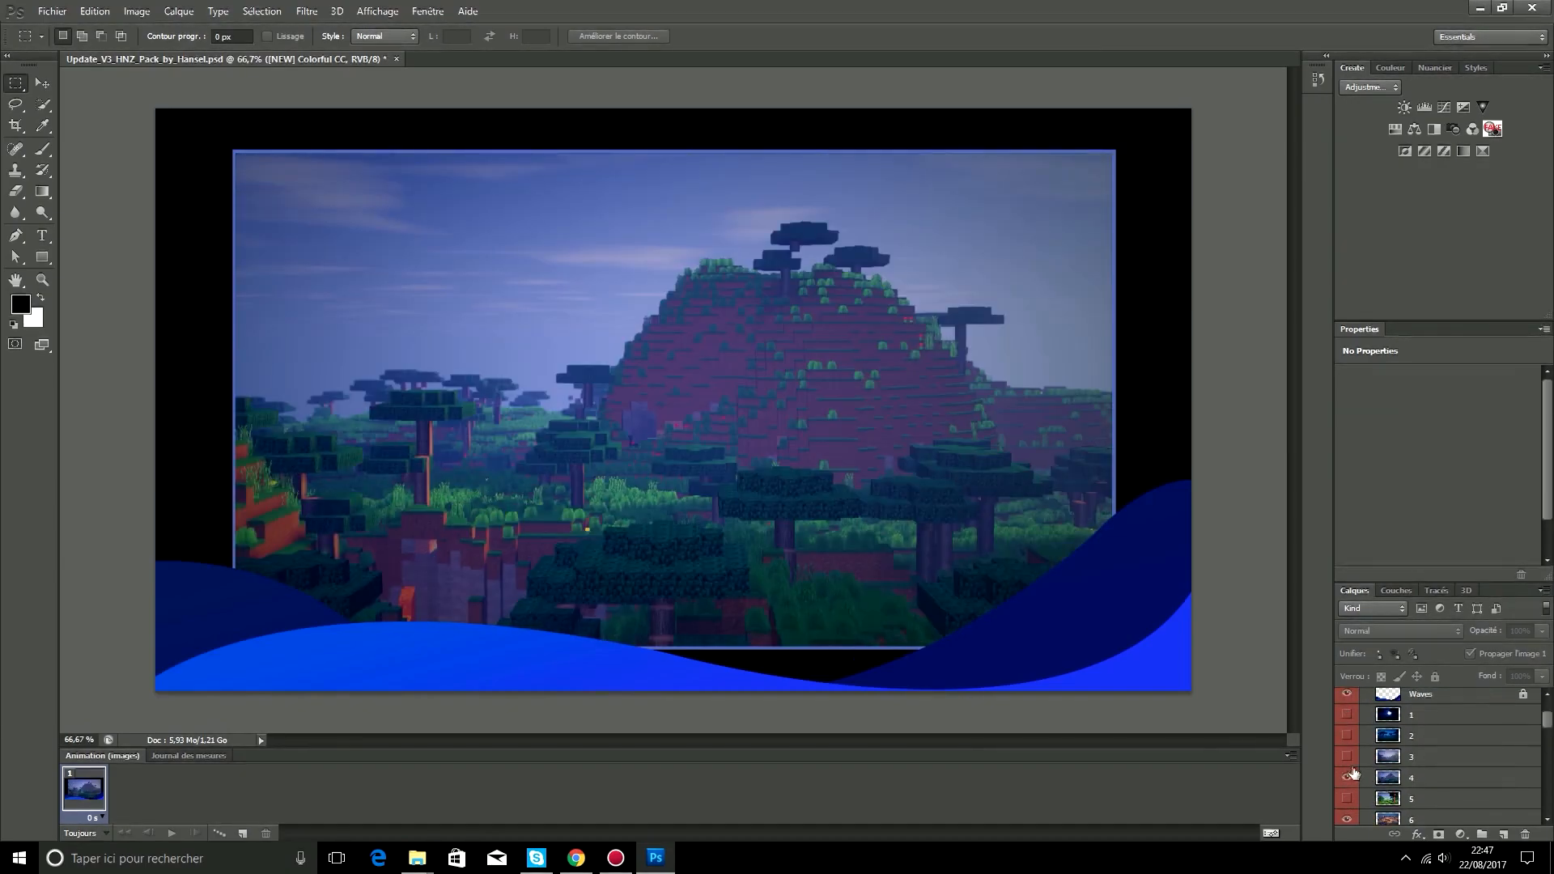
{"action": "left_click", "coordinate": [1347, 778]}
{"action": "scroll", "coordinate": [1348, 781], "scroll_direction": "down", "scroll_amount": 1}
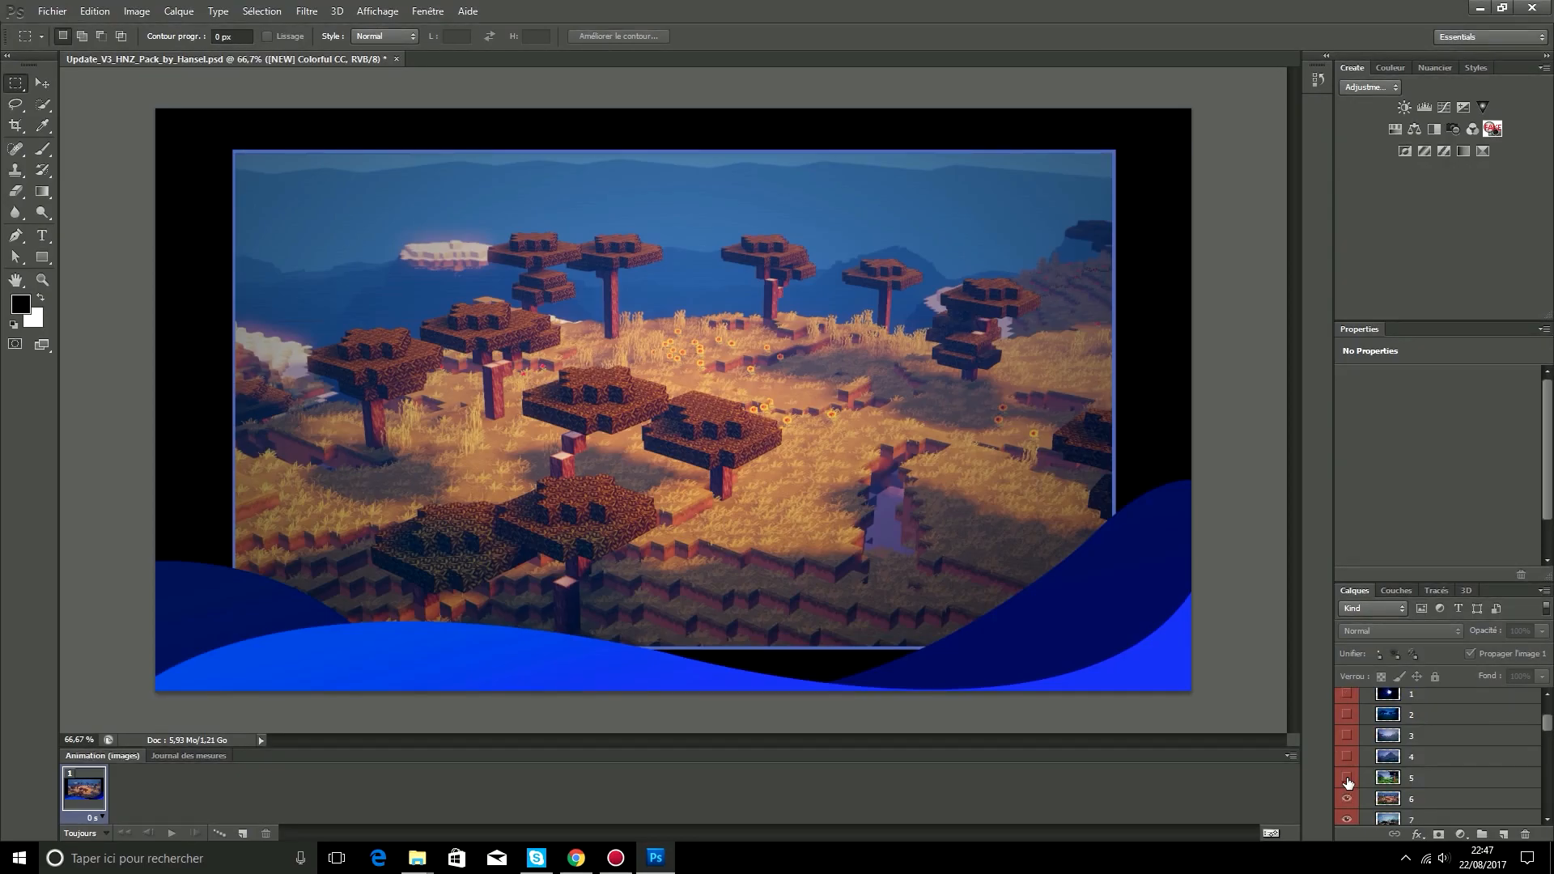
{"action": "left_click", "coordinate": [1347, 778]}
{"action": "scroll", "coordinate": [1348, 778], "scroll_direction": "down", "scroll_amount": 1}
{"action": "left_click", "coordinate": [1347, 778]}
{"action": "scroll", "coordinate": [1347, 777], "scroll_direction": "down", "scroll_amount": 1}
{"action": "left_click", "coordinate": [1347, 778]}
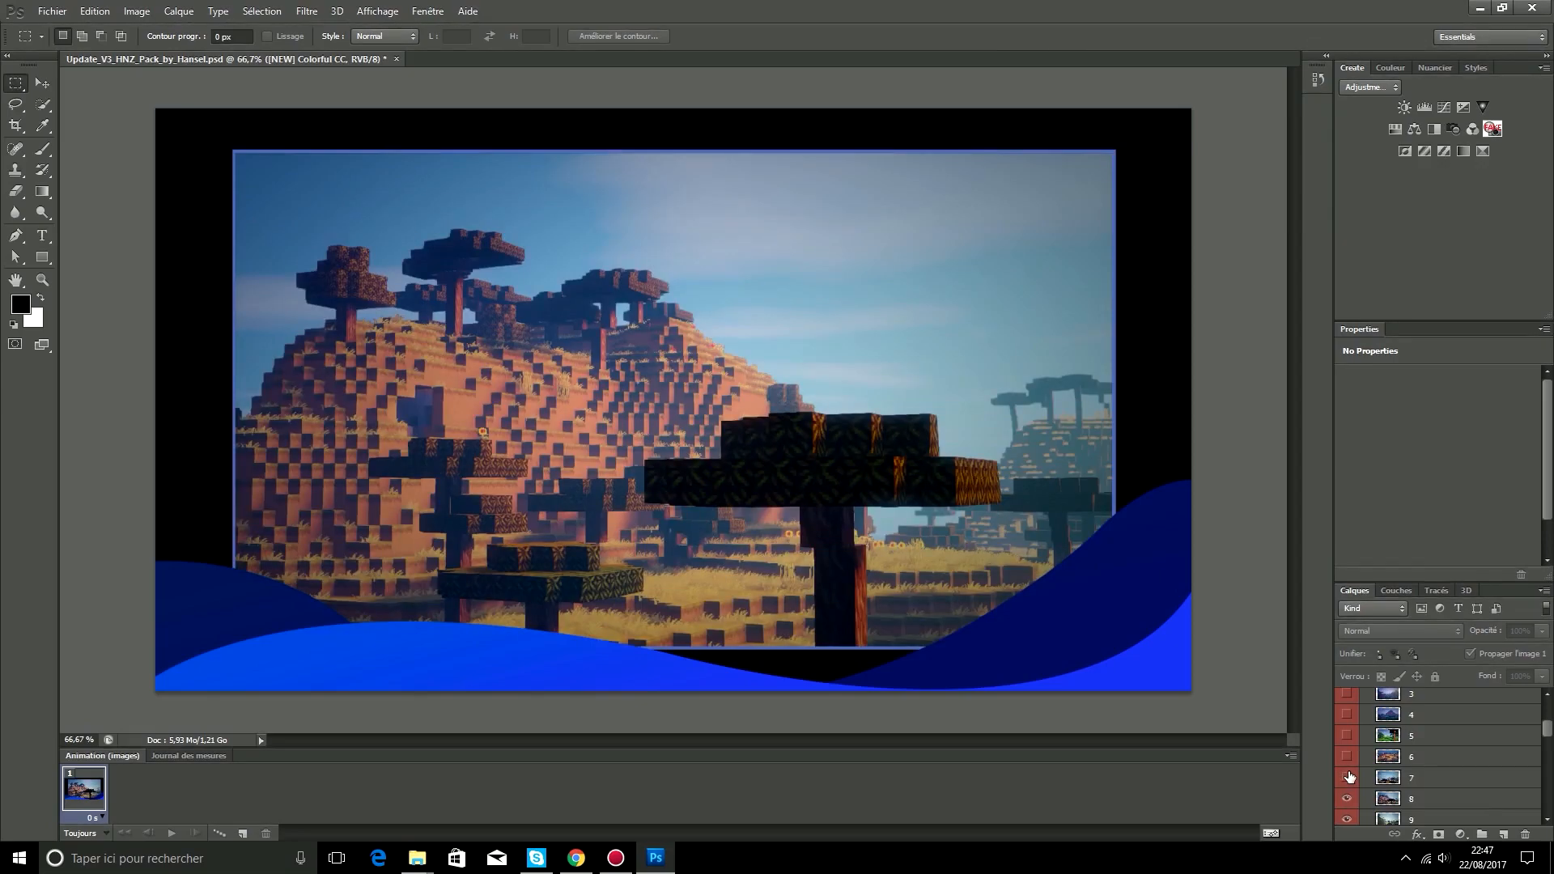
{"action": "scroll", "coordinate": [1347, 777], "scroll_direction": "down", "scroll_amount": 1}
{"action": "left_click", "coordinate": [1347, 778]}
{"action": "scroll", "coordinate": [1348, 777], "scroll_direction": "down", "scroll_amount": 1}
{"action": "left_click", "coordinate": [1348, 762]}
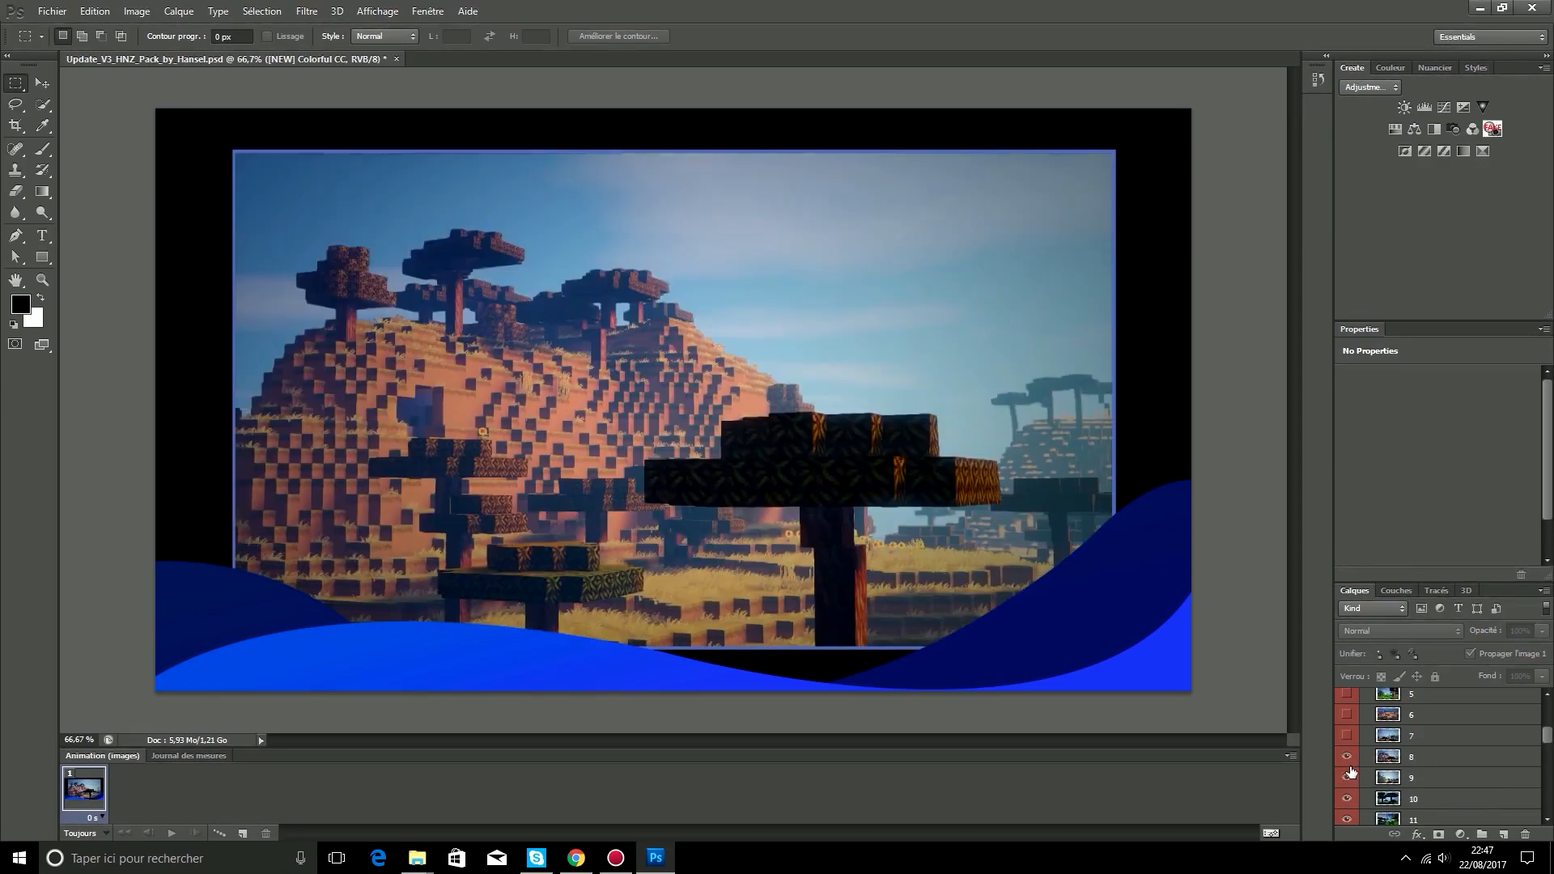
{"action": "scroll", "coordinate": [1351, 781], "scroll_direction": "down", "scroll_amount": 2}
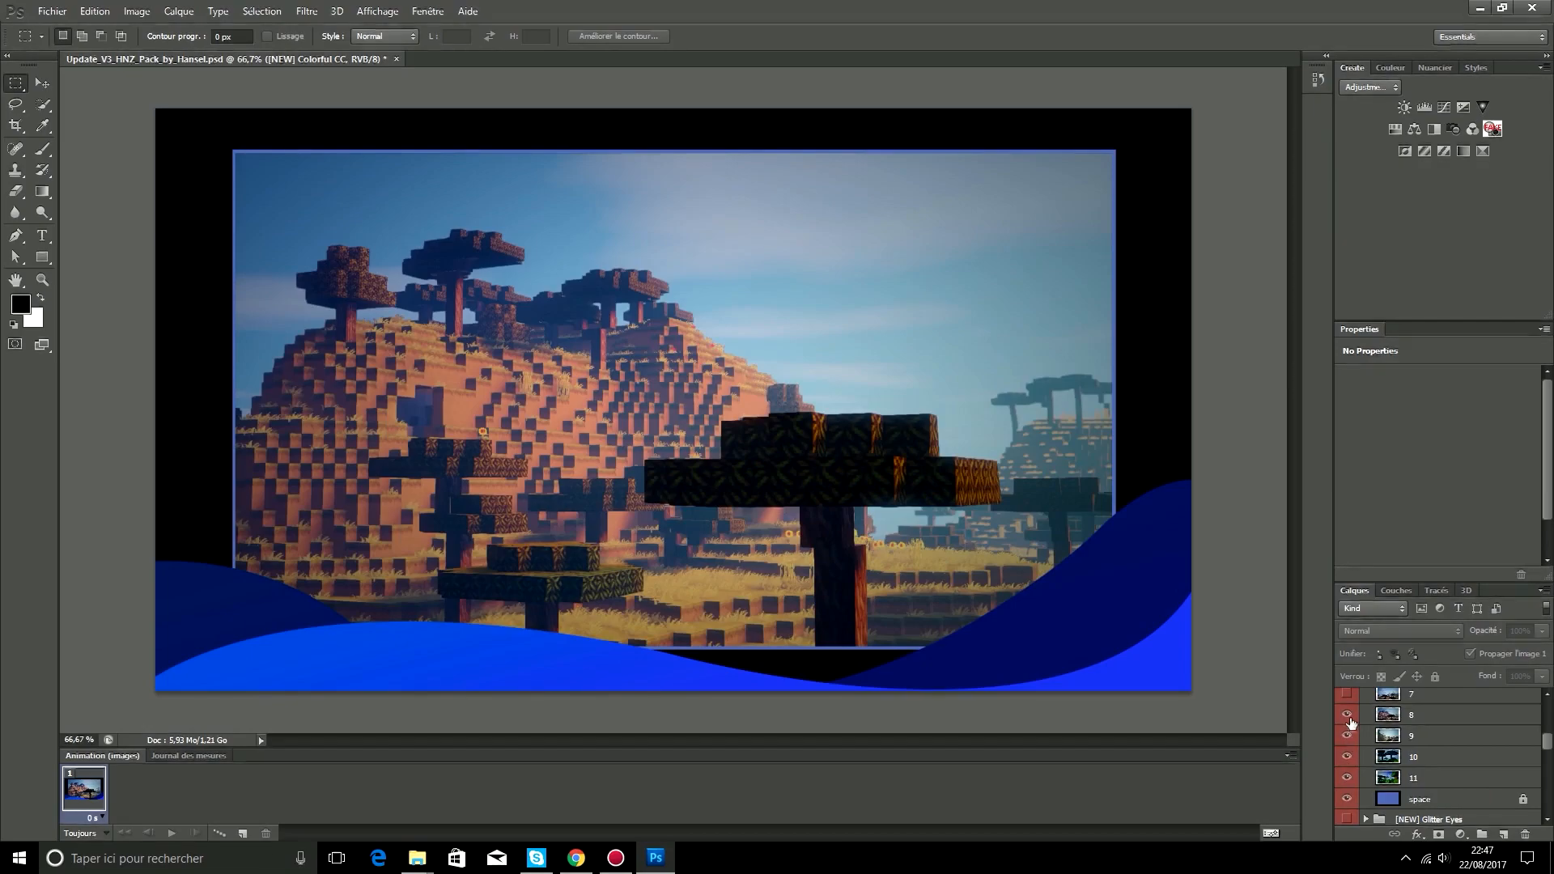
{"action": "left_click", "coordinate": [1347, 714]}
{"action": "left_click", "coordinate": [1347, 736]}
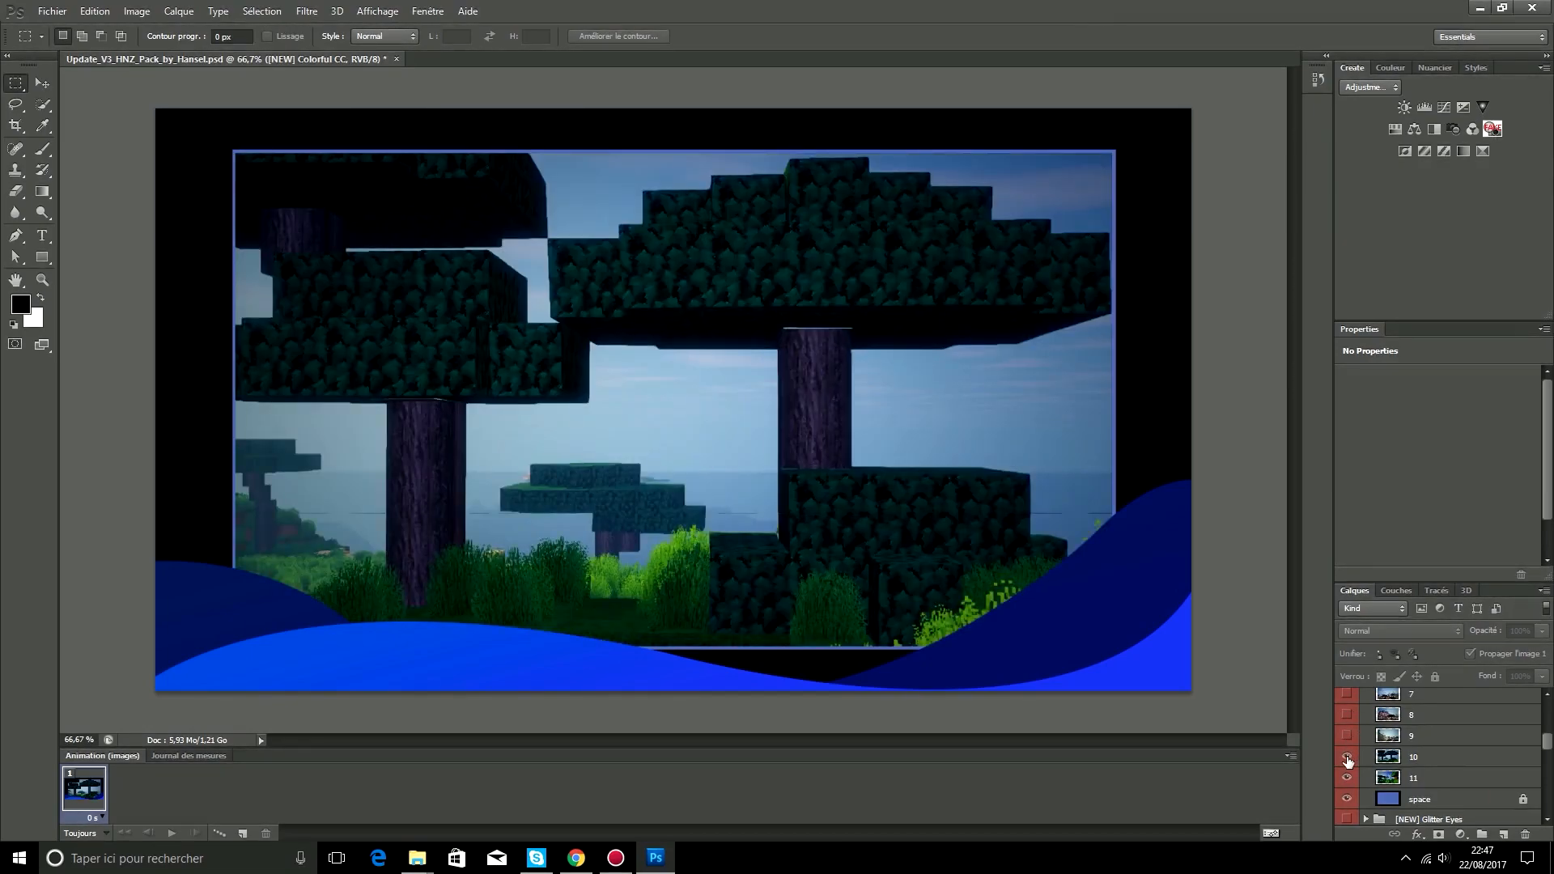
{"action": "left_click", "coordinate": [1347, 757]}
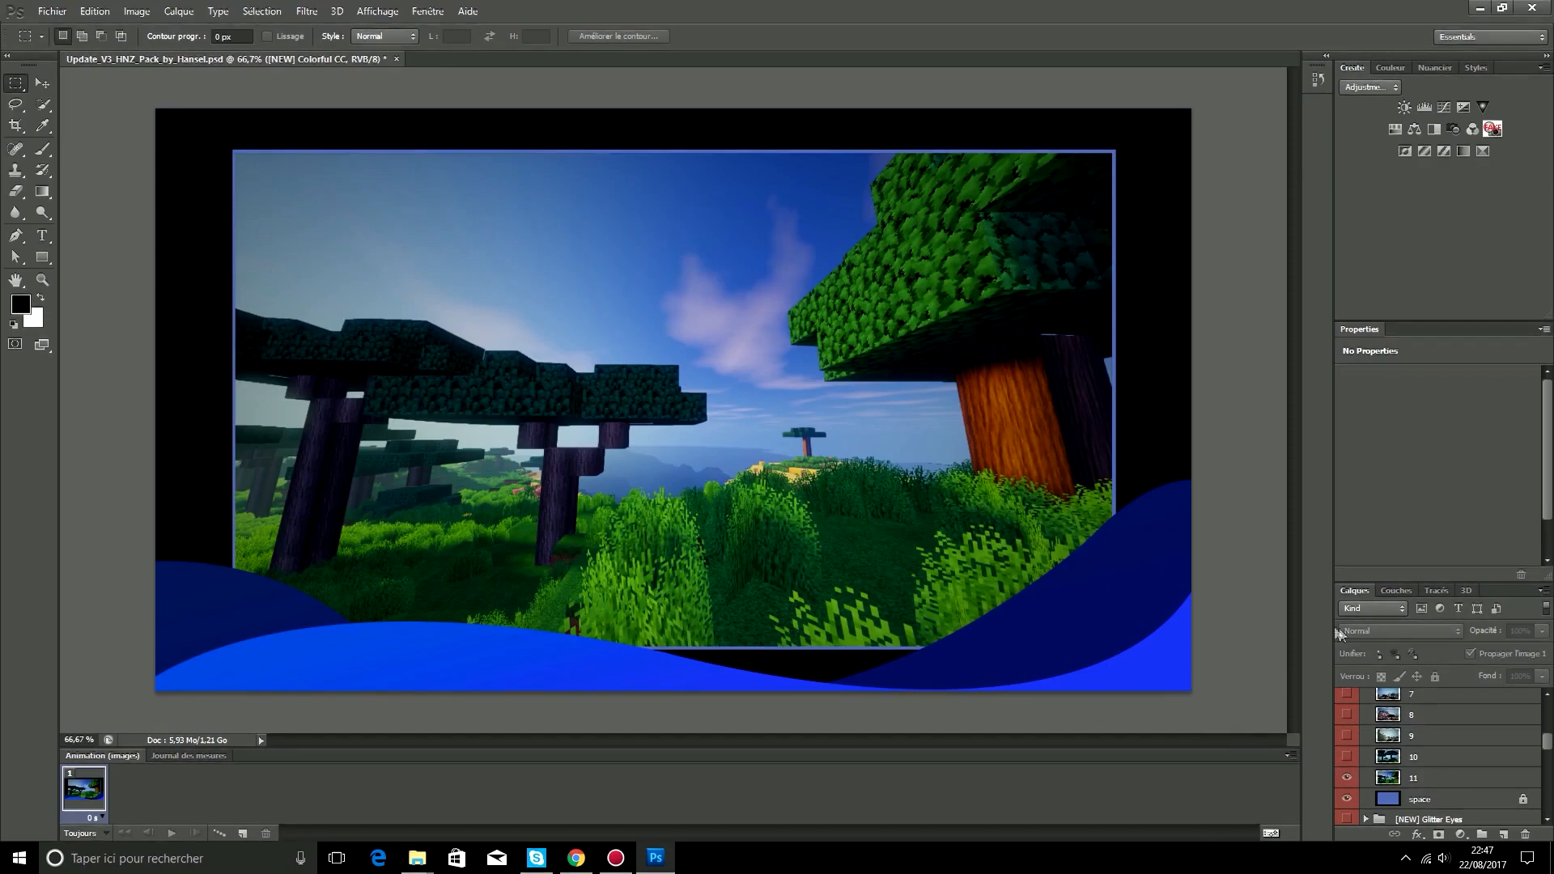
{"action": "scroll", "coordinate": [1376, 765], "scroll_direction": "up", "scroll_amount": 5}
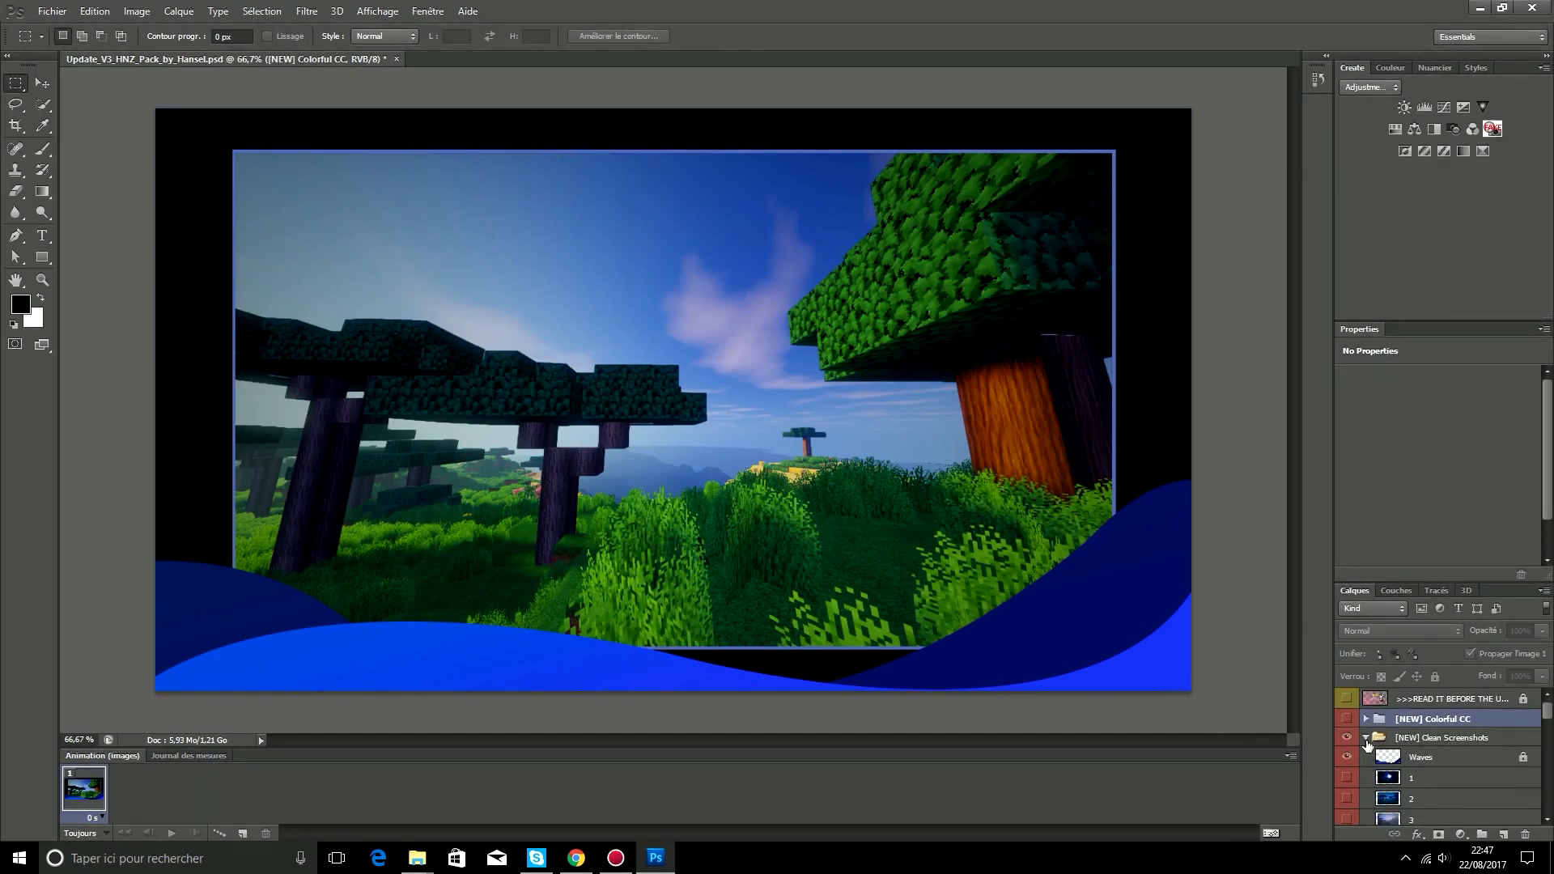
{"action": "left_click", "coordinate": [1366, 739]}
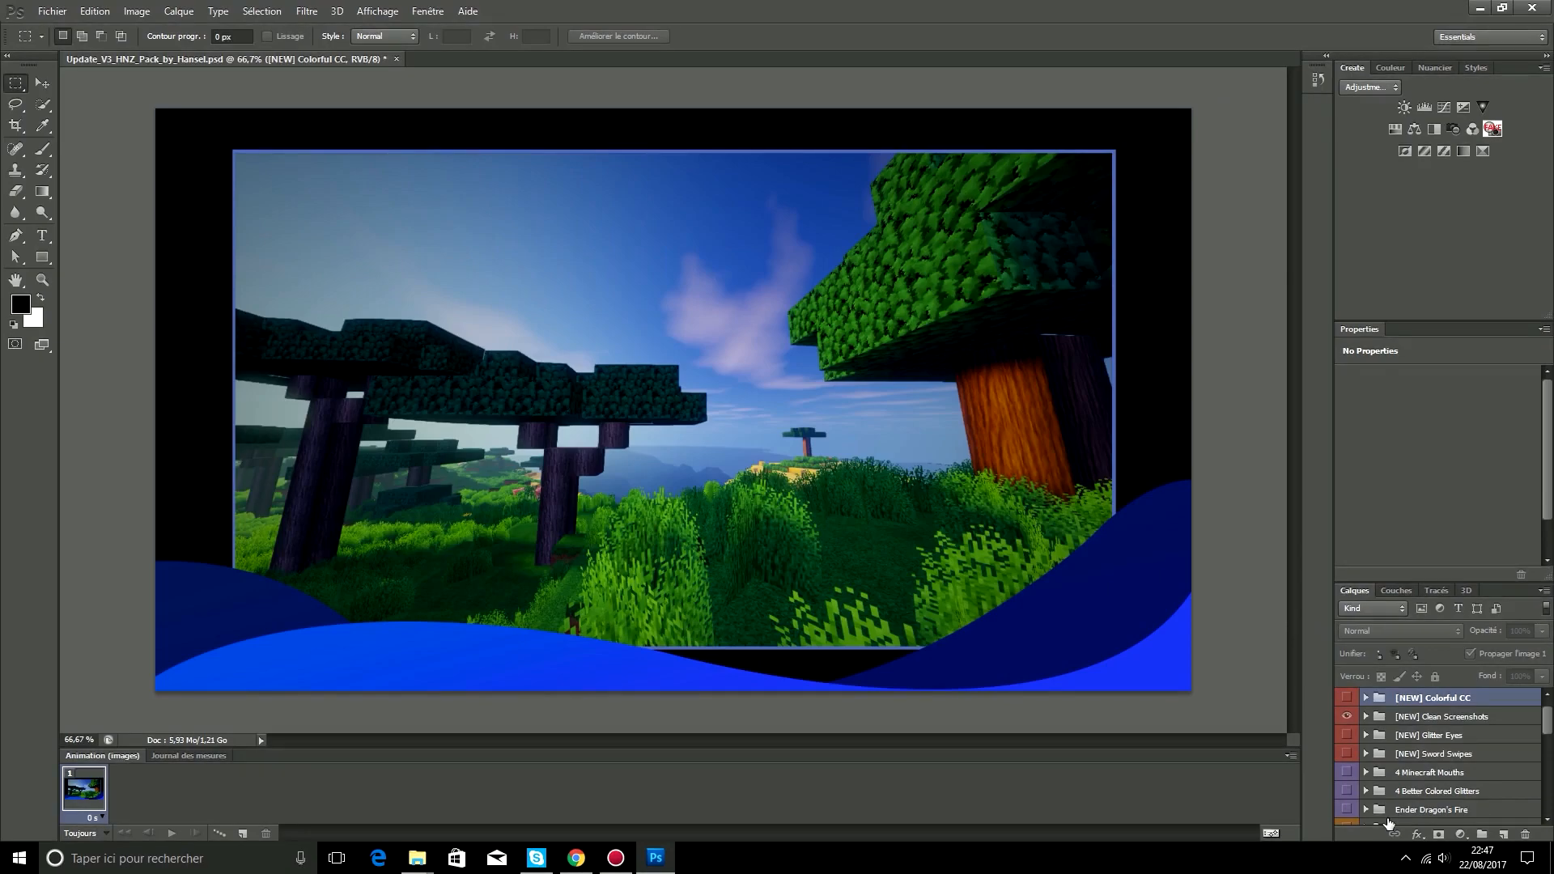
{"action": "scroll", "coordinate": [1388, 809], "scroll_direction": "down", "scroll_amount": 3}
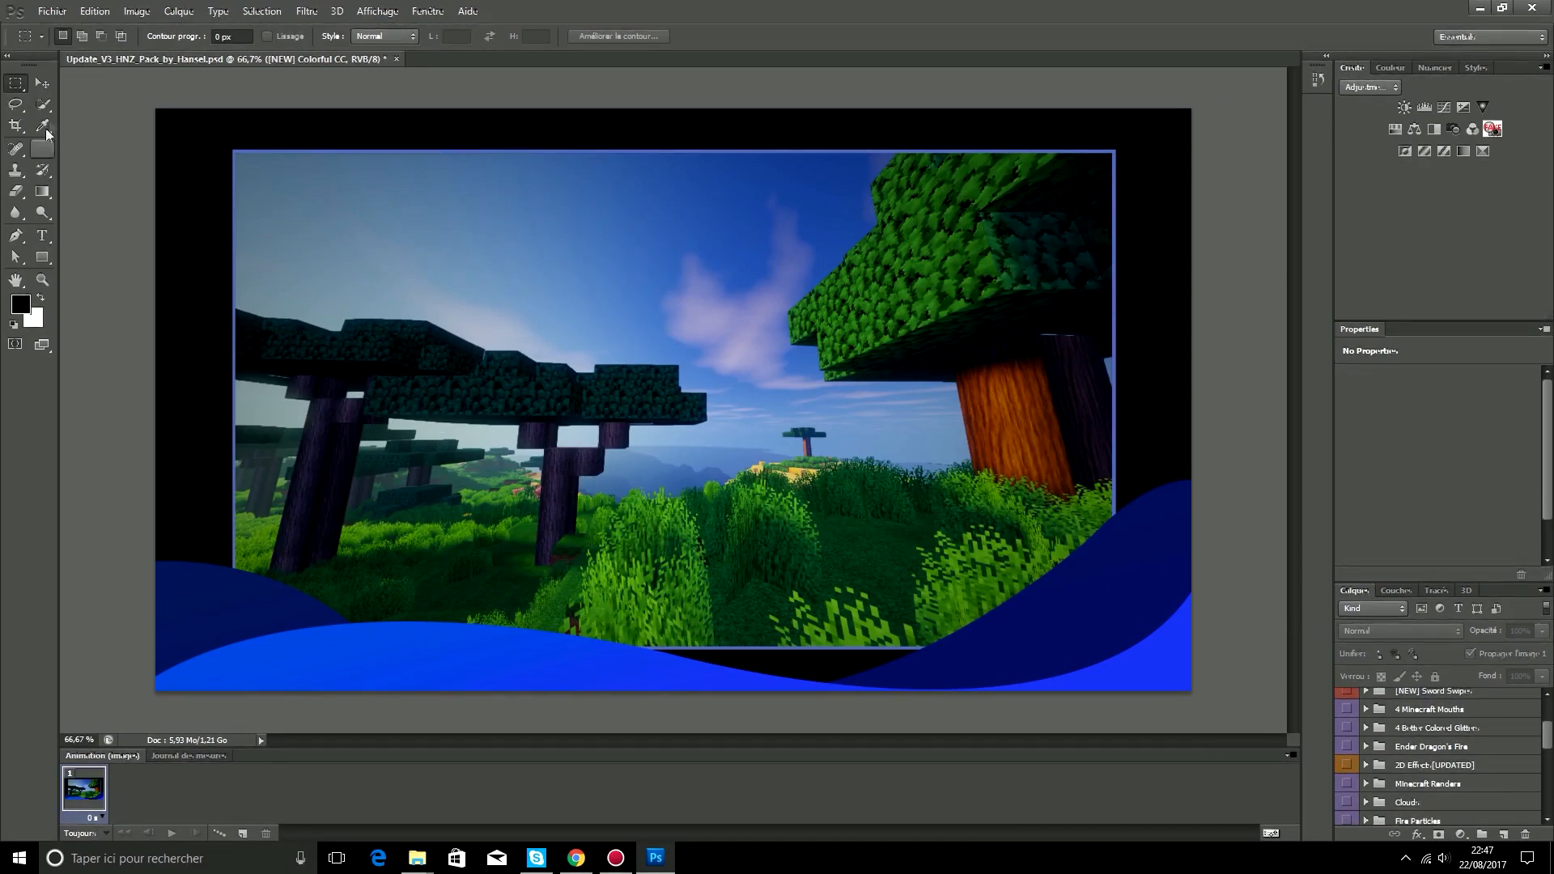
Step: Add a text box reading "PVP" across the middle of the screenshot
{"action": "left_click", "coordinate": [43, 236]}
{"action": "left_click_drag", "start_coordinate": [469, 459], "coordinate": [957, 308]}
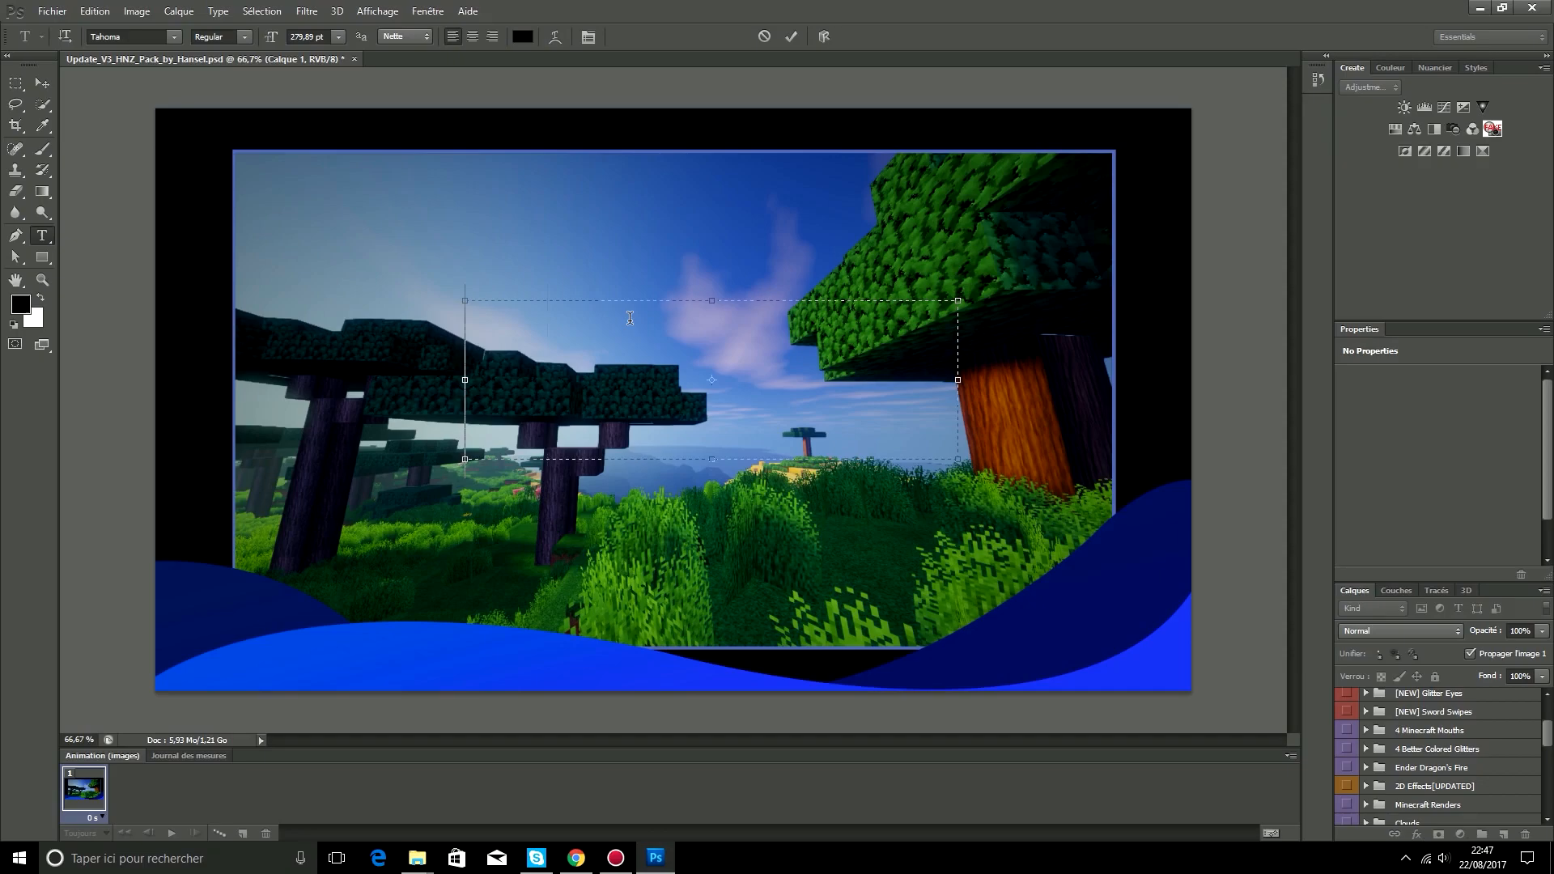
{"action": "type", "text": "PVP"}
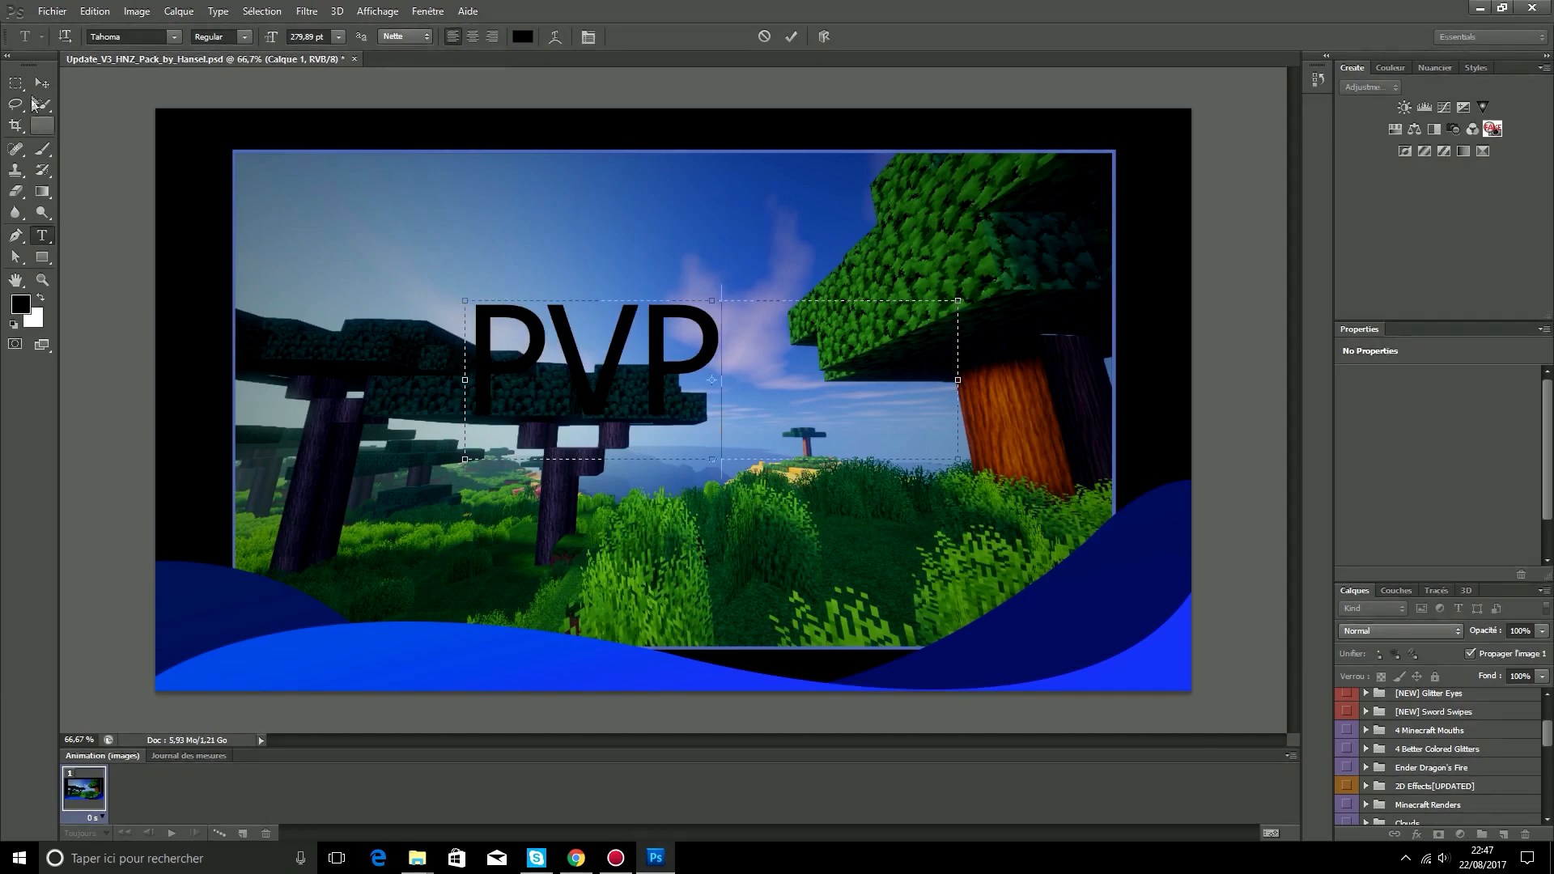
Step: Set the PVP text's font to OCR A Extended and move the text toward the image's centre
{"action": "key", "text": "ctrl+a"}
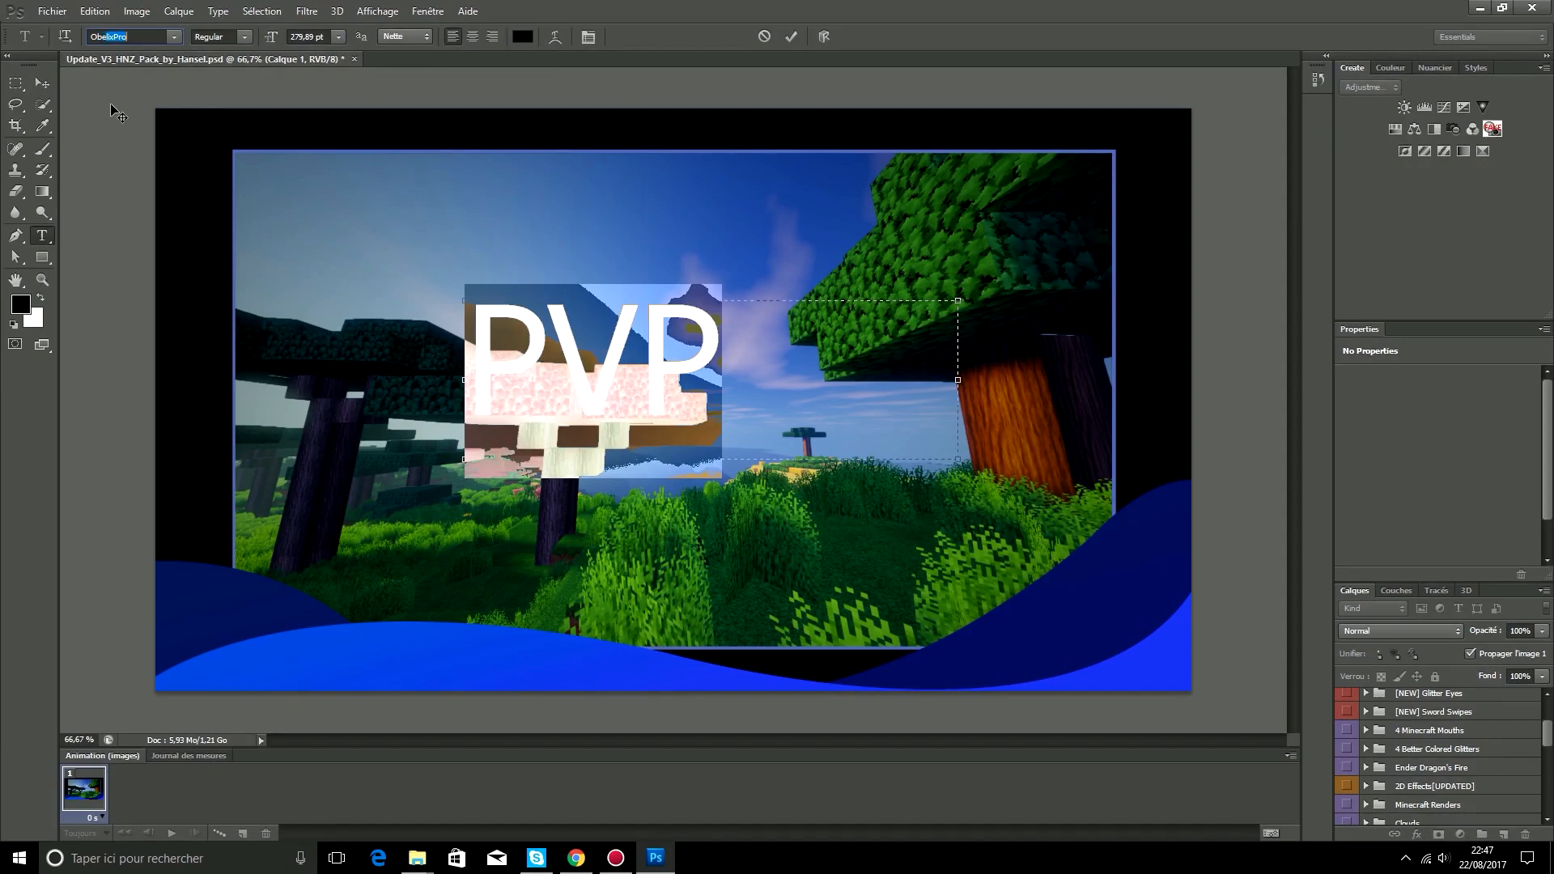
{"action": "key", "text": "Down"}
{"action": "left_click_drag", "start_coordinate": [111, 144], "coordinate": [120, 158]}
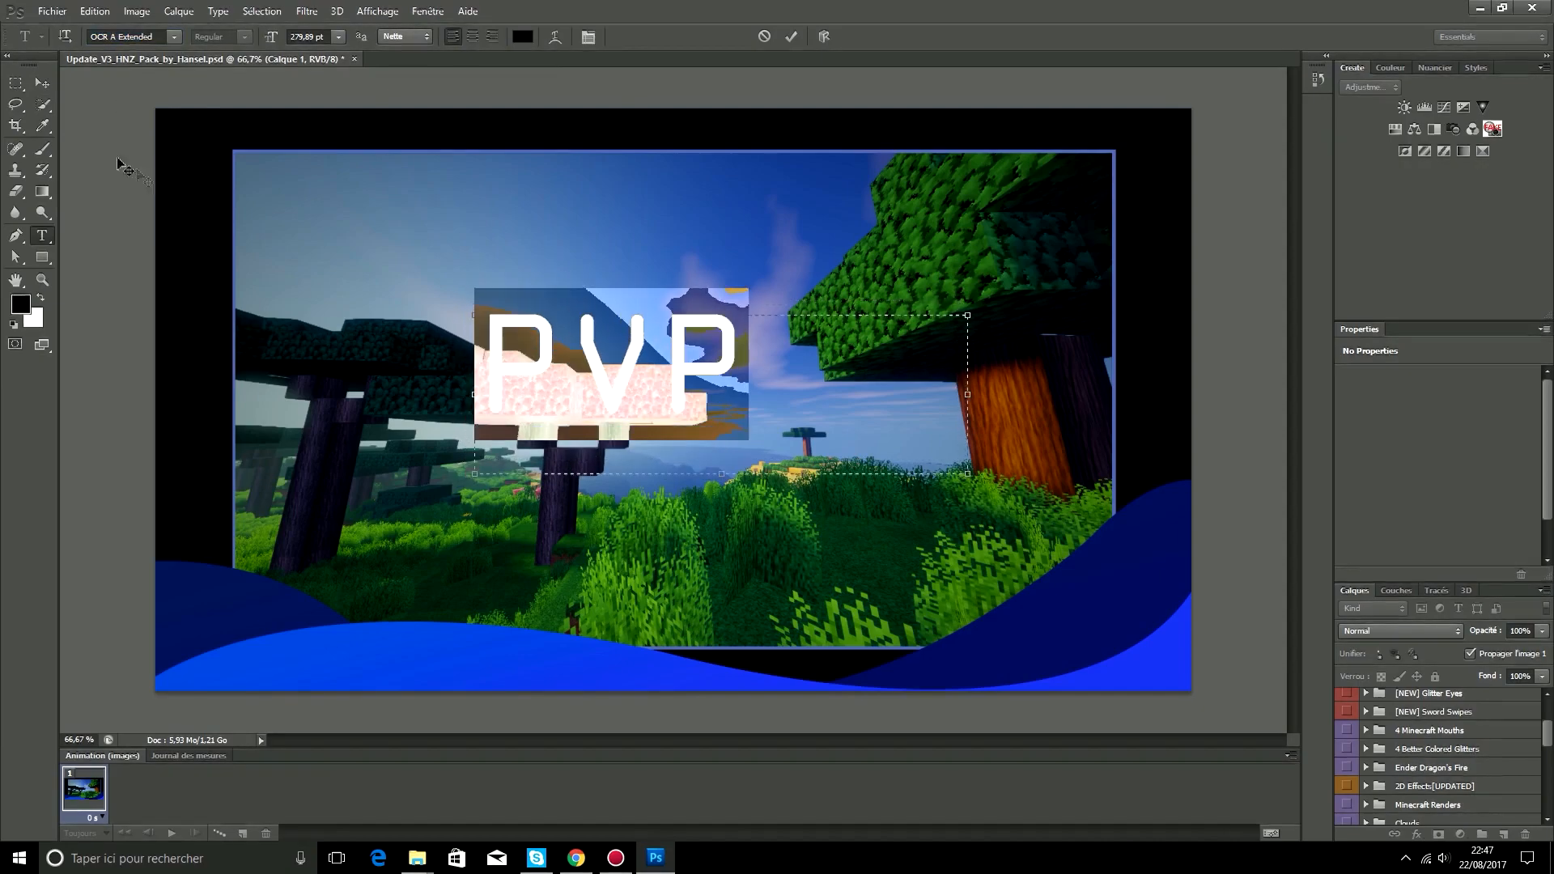
{"action": "left_click", "coordinate": [40, 82]}
{"action": "left_click_drag", "start_coordinate": [670, 352], "coordinate": [752, 385]}
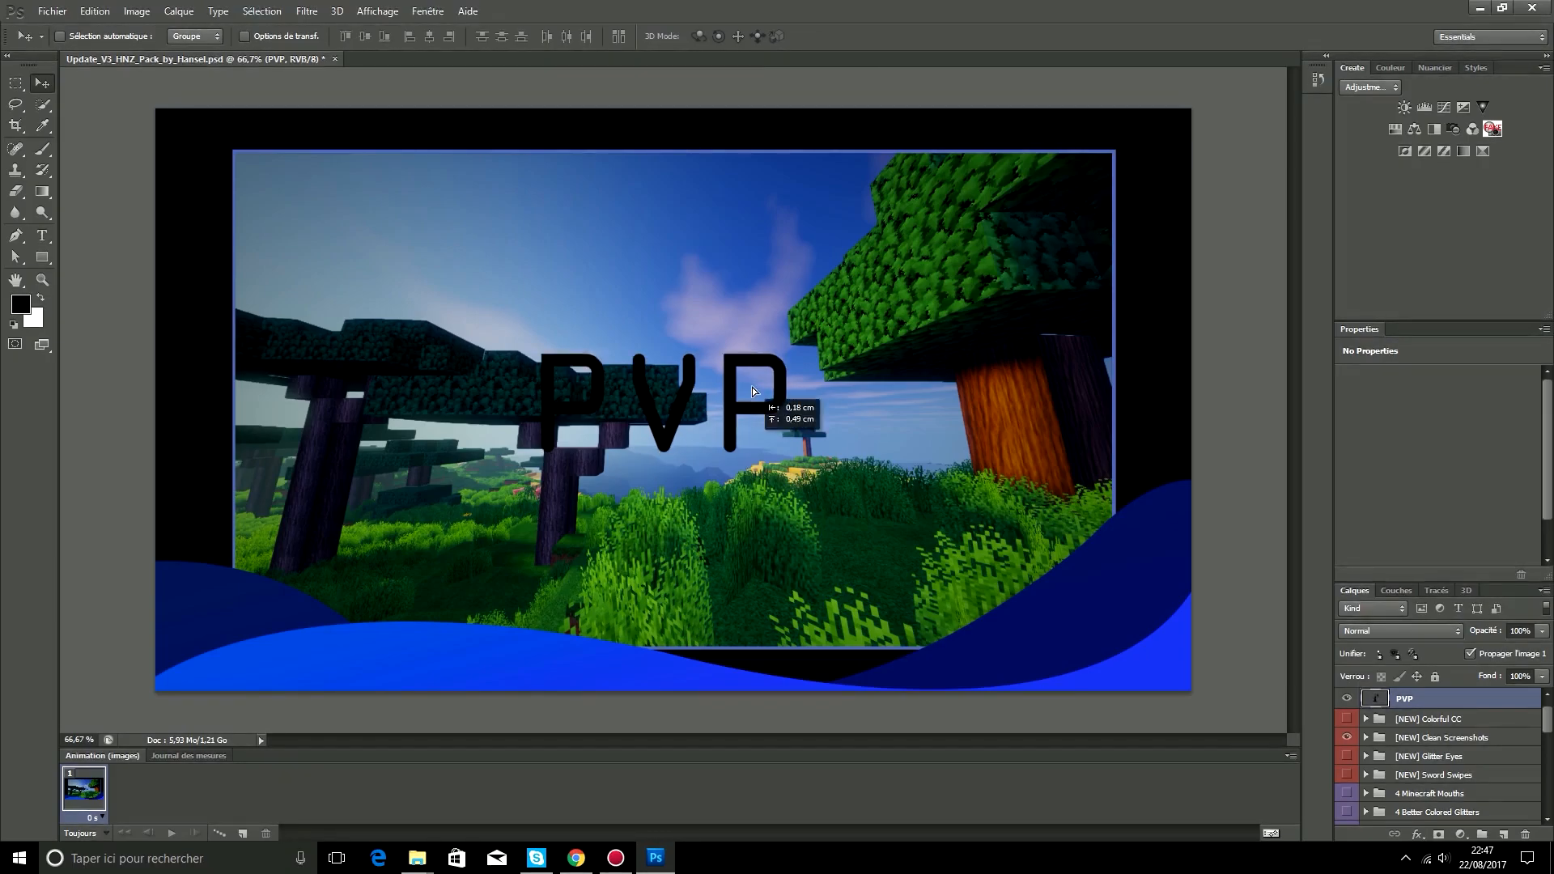
Step: Open the PVP text layer's style settings and add a black outside stroke with a size of 6 px
{"action": "double_click", "coordinate": [1515, 704]}
{"action": "left_click_drag", "start_coordinate": [1210, 365], "coordinate": [1343, 204]}
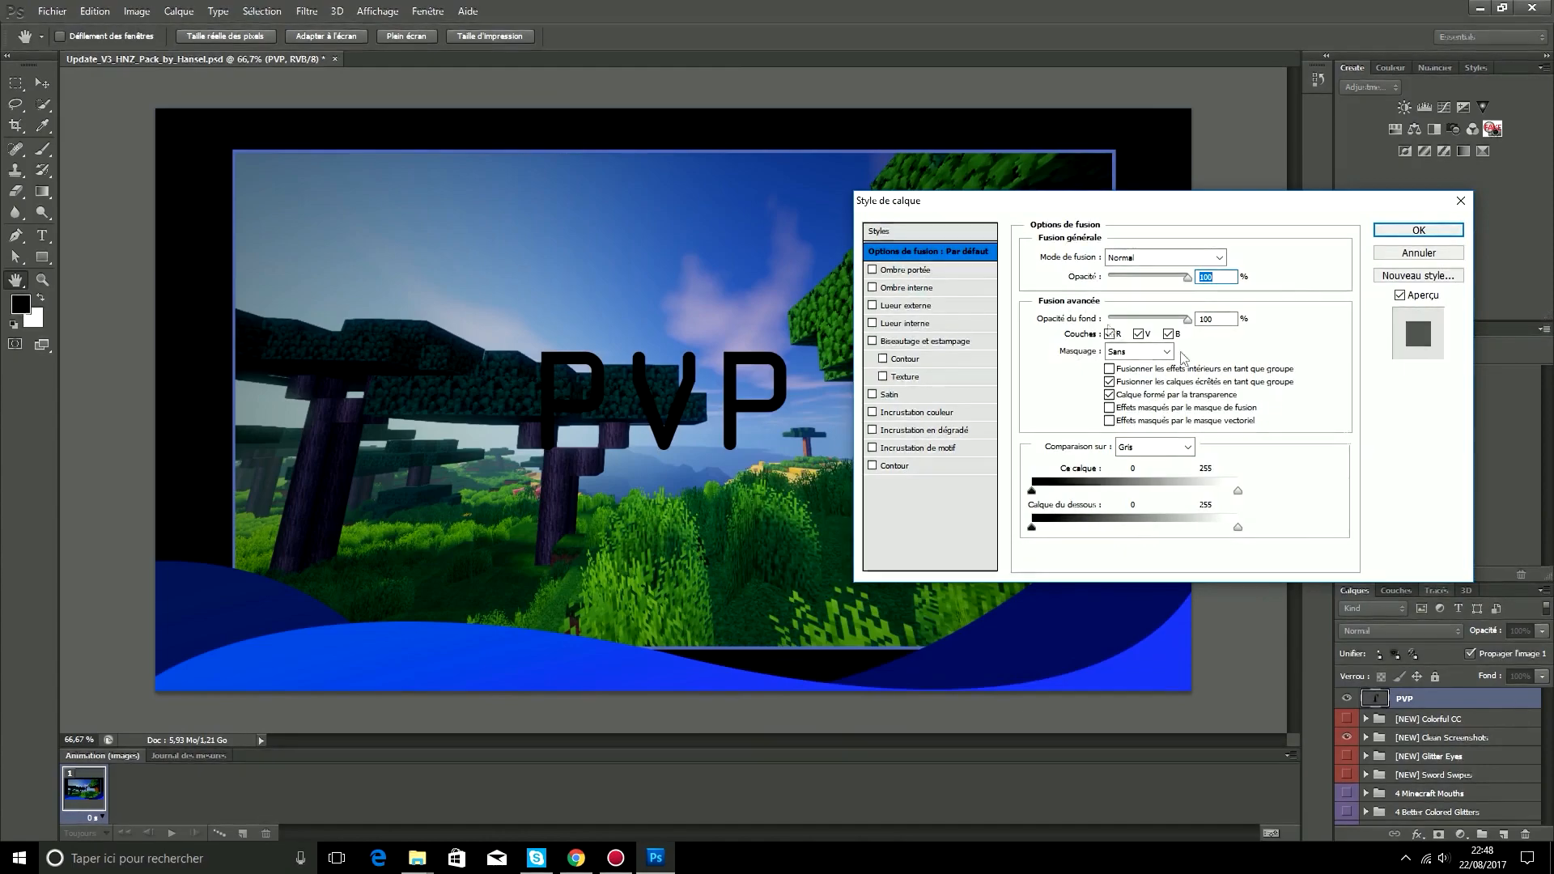
{"action": "left_click", "coordinate": [896, 467]}
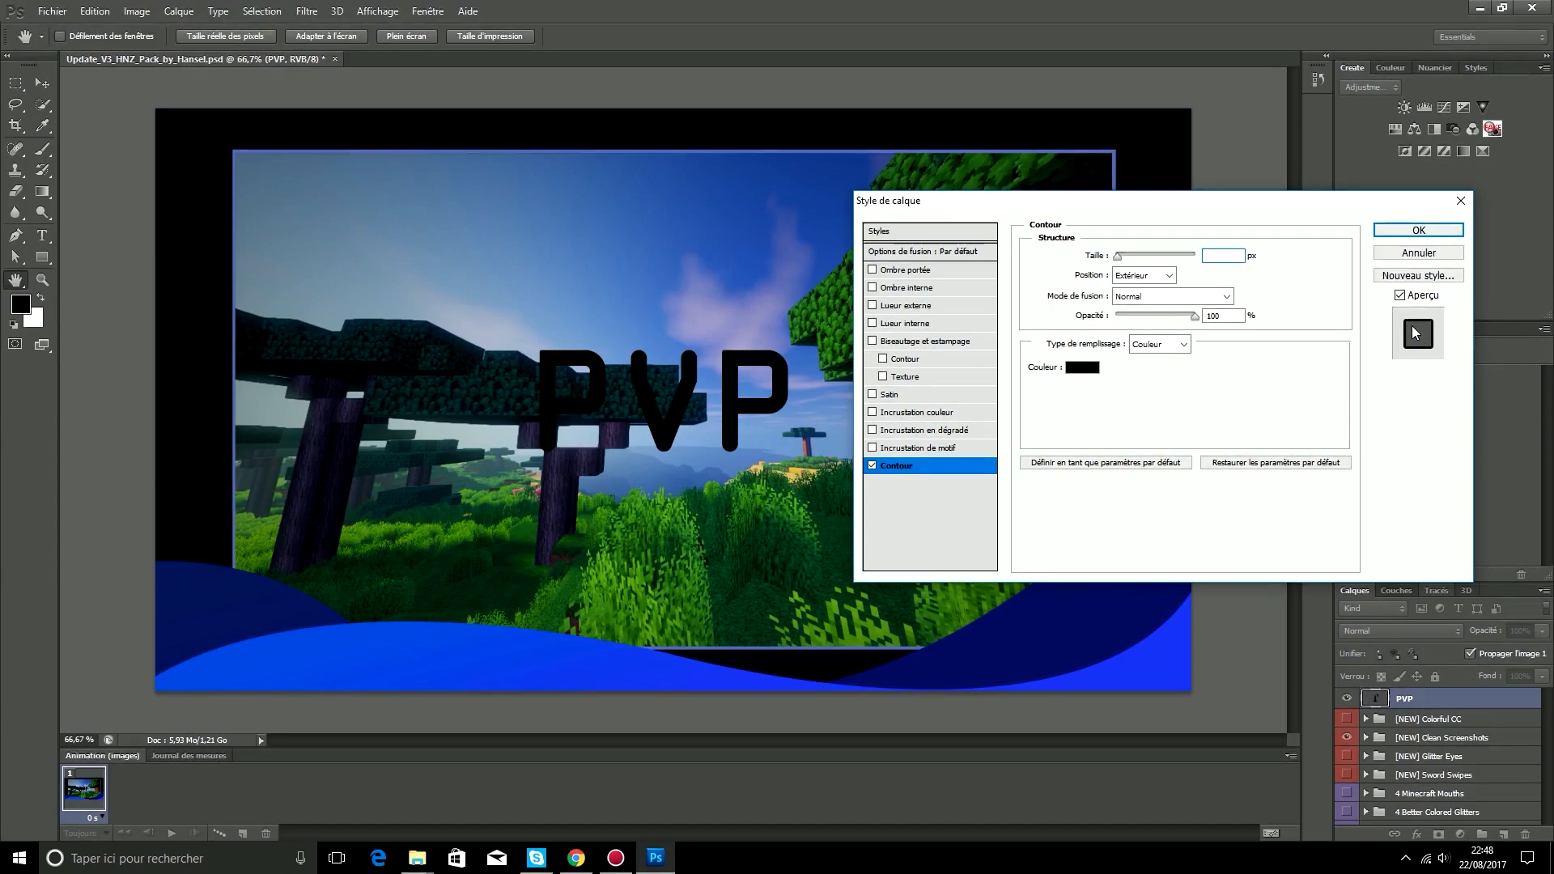
{"action": "type", "text": "7"}
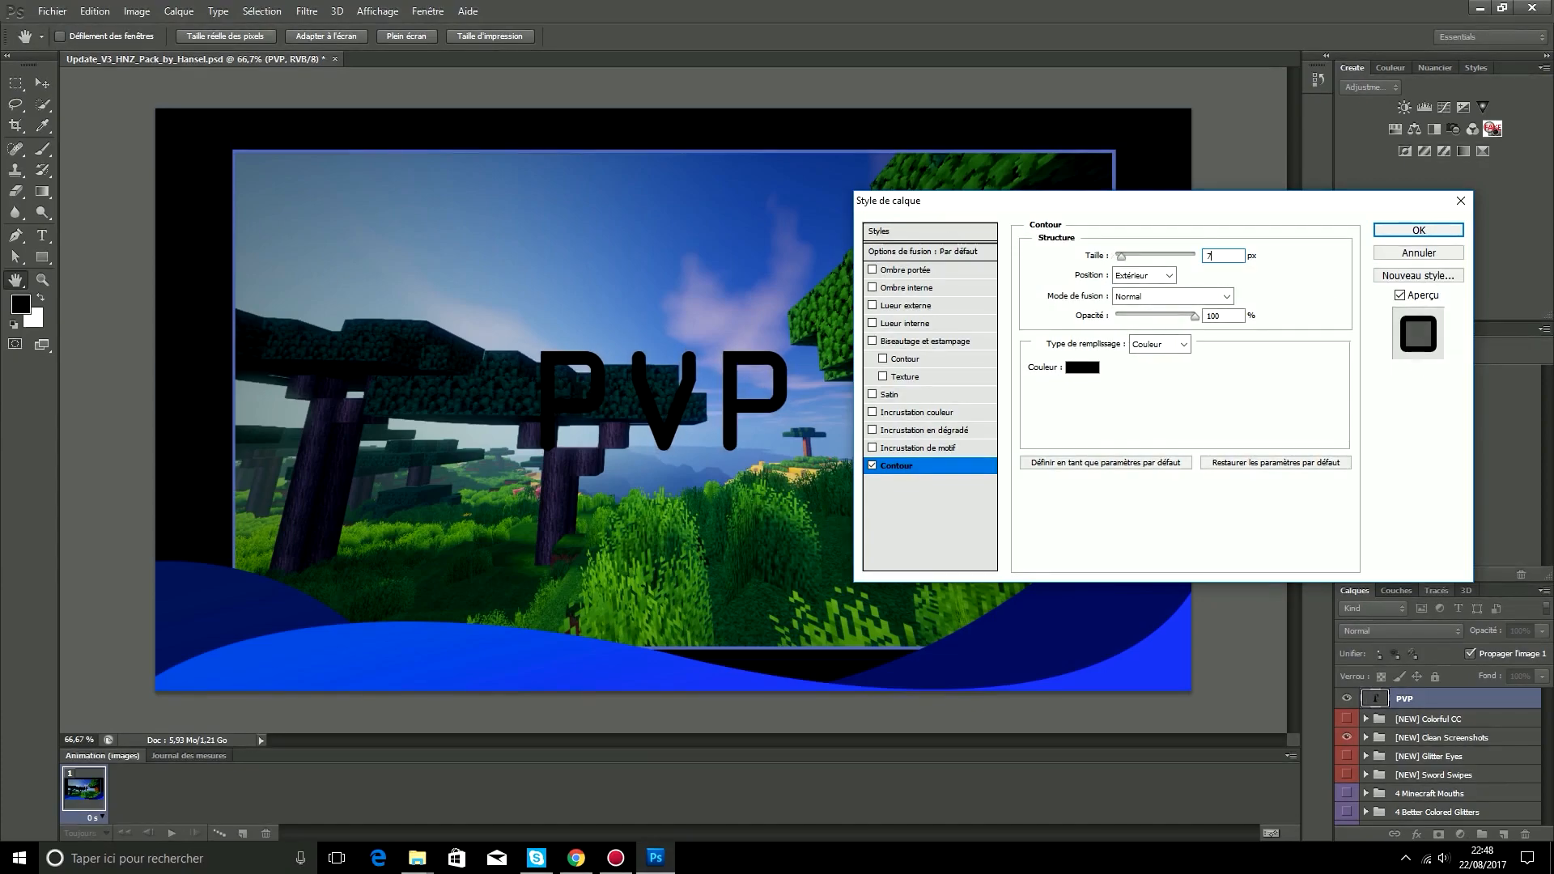
{"action": "key", "text": "BackSpace"}
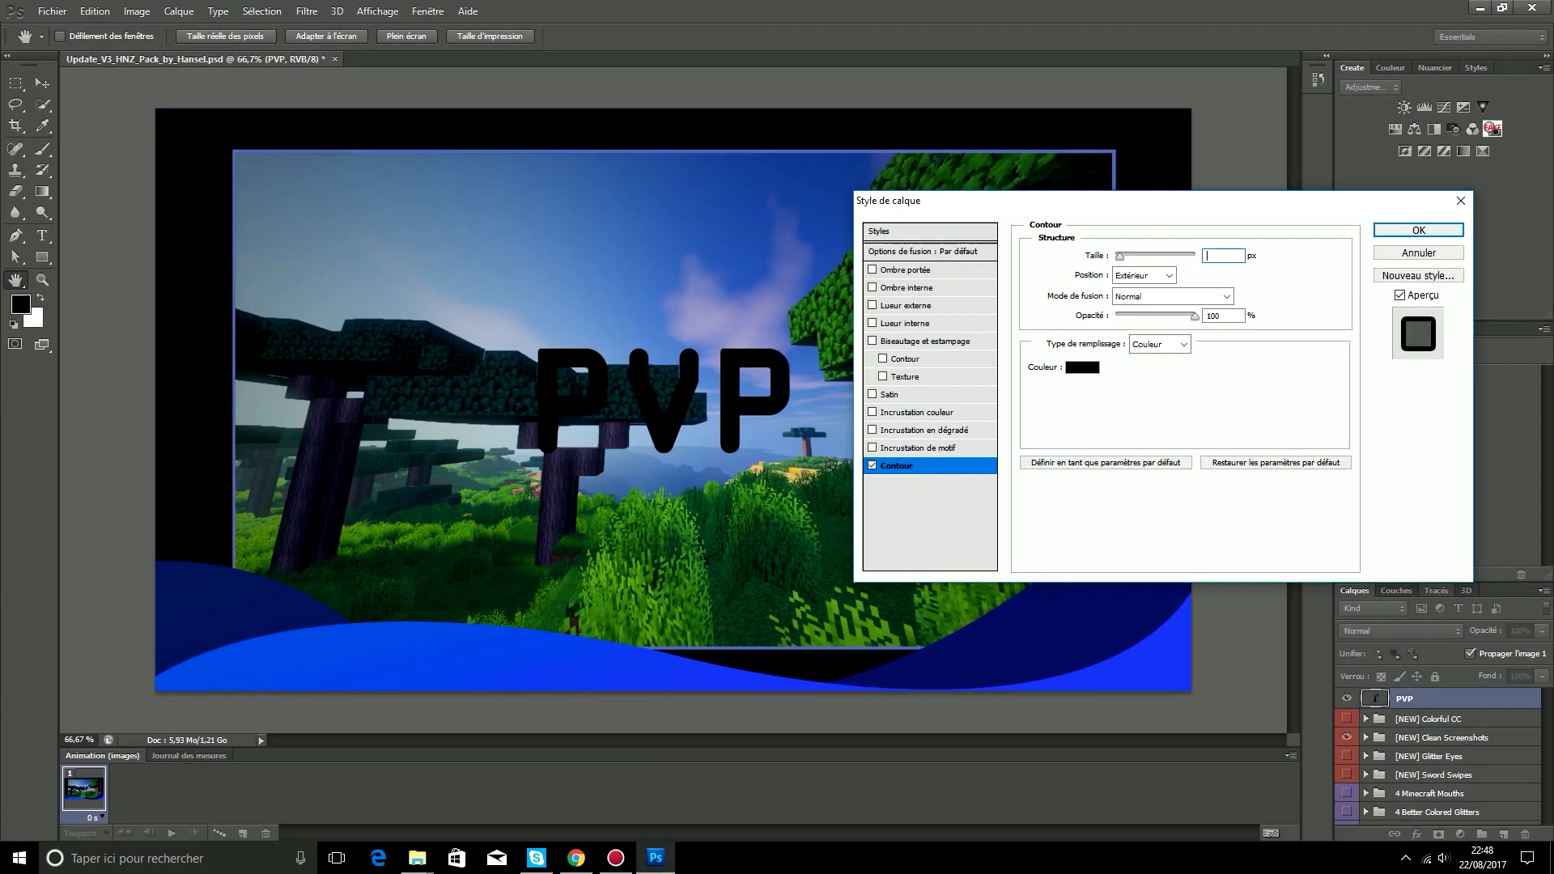
{"action": "type", "text": "6"}
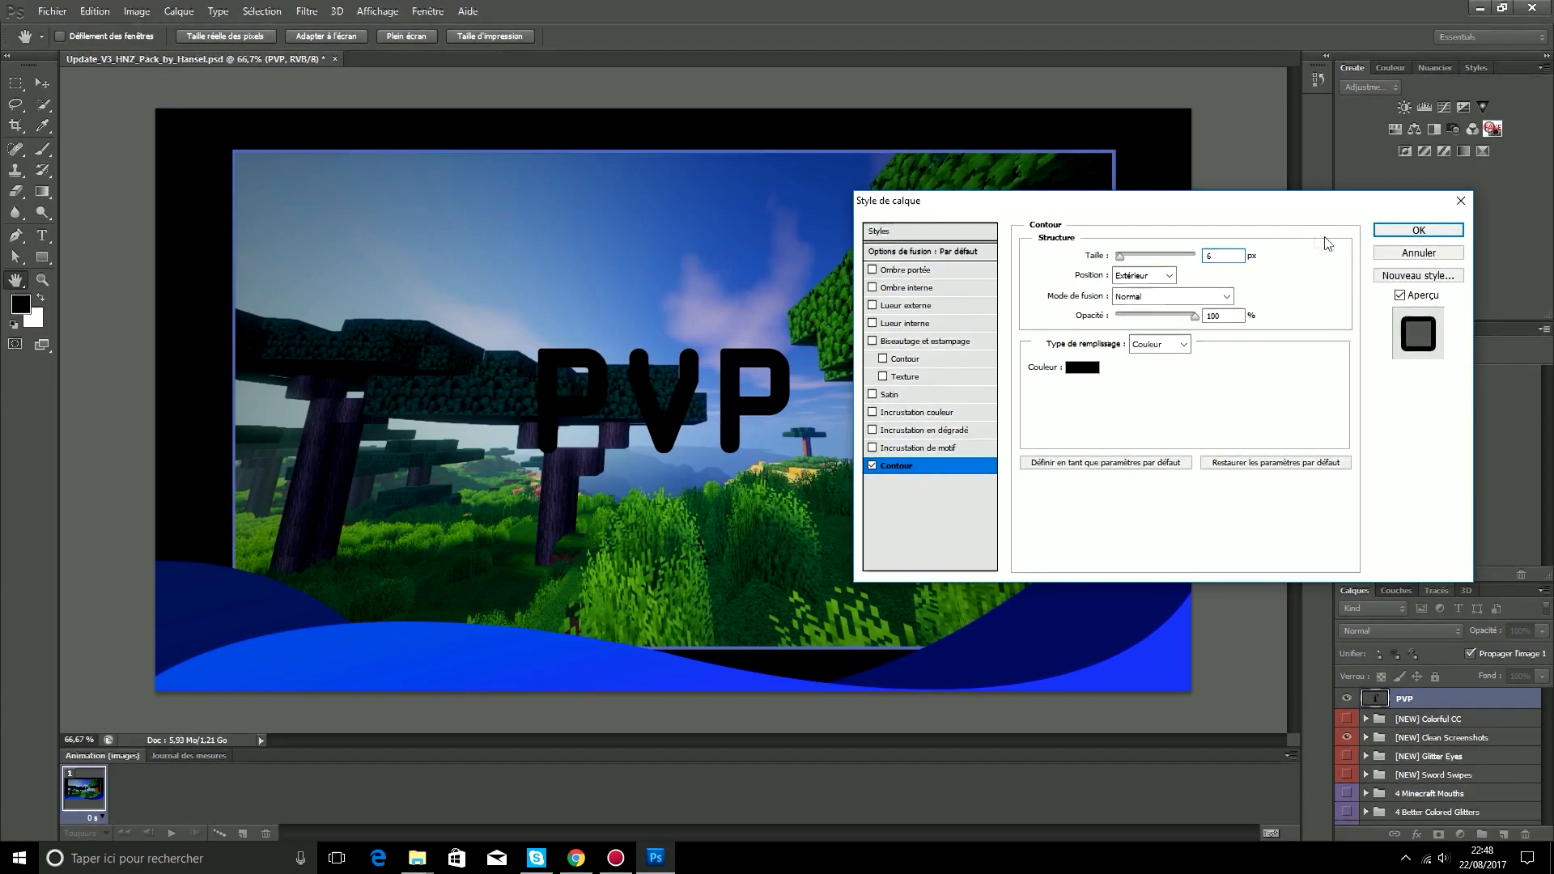
Step: Add a gradient overlay to the PVP text using the violet, green, orange preset with its green stop moved to 13%
{"action": "left_click", "coordinate": [923, 430]}
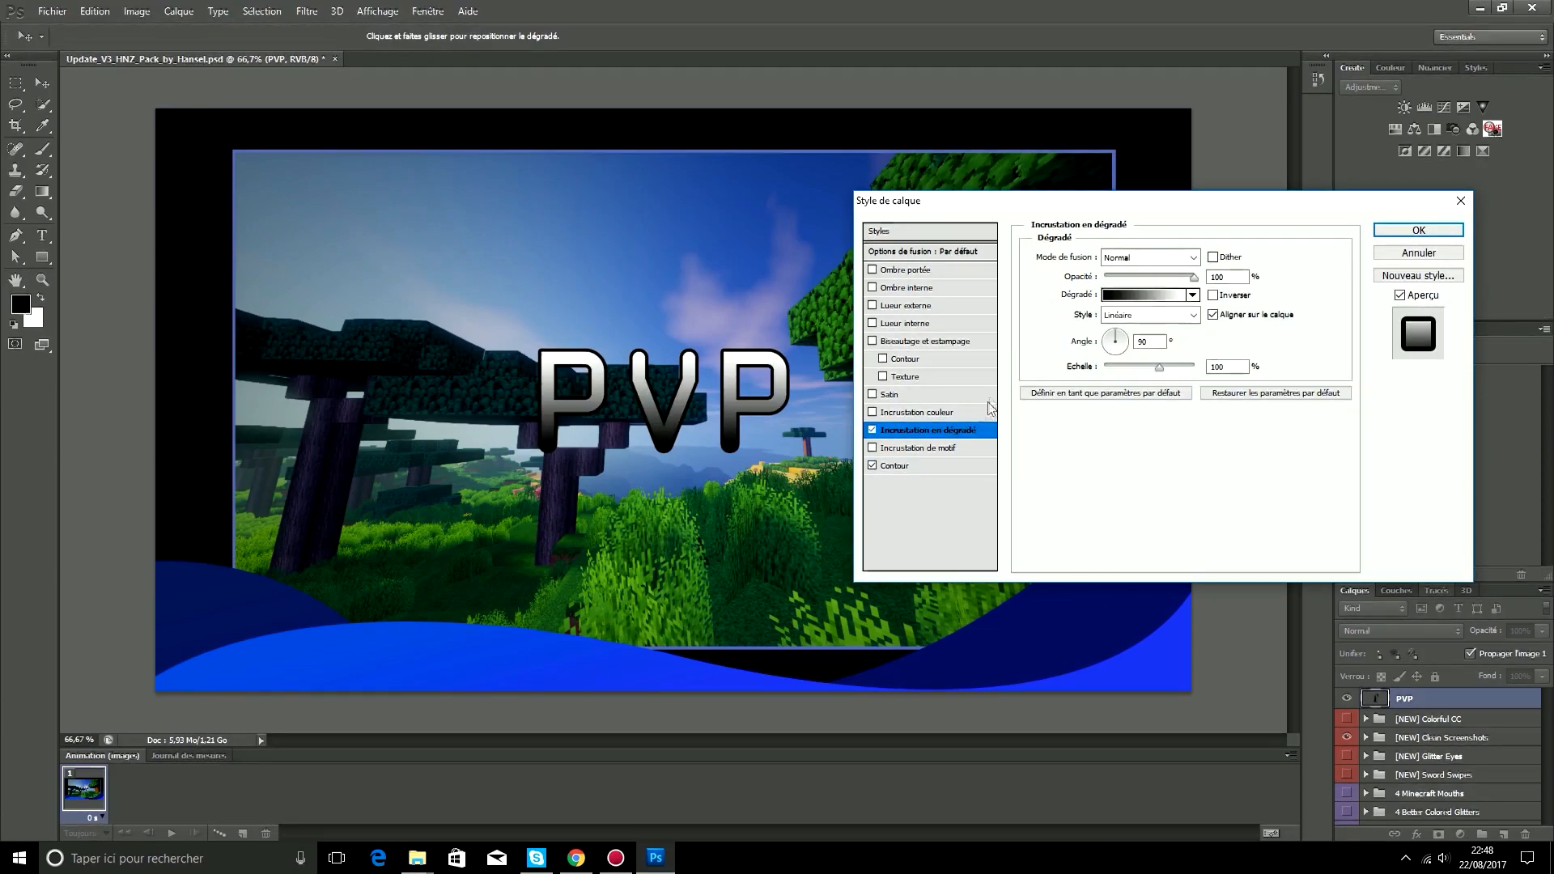
{"action": "left_click", "coordinate": [1146, 294]}
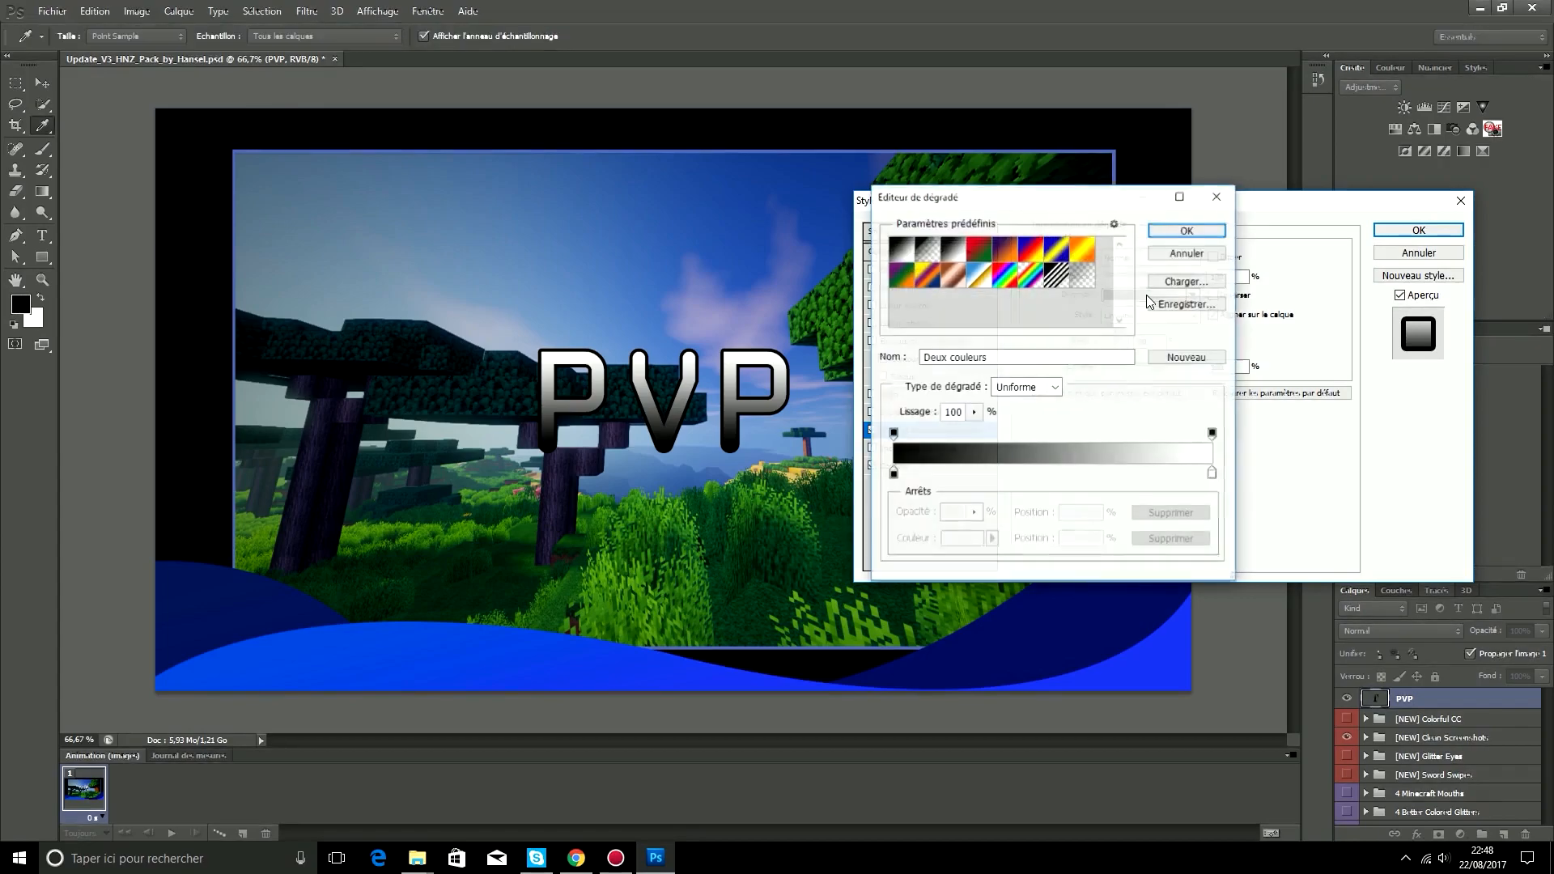
{"action": "left_click", "coordinate": [955, 277]}
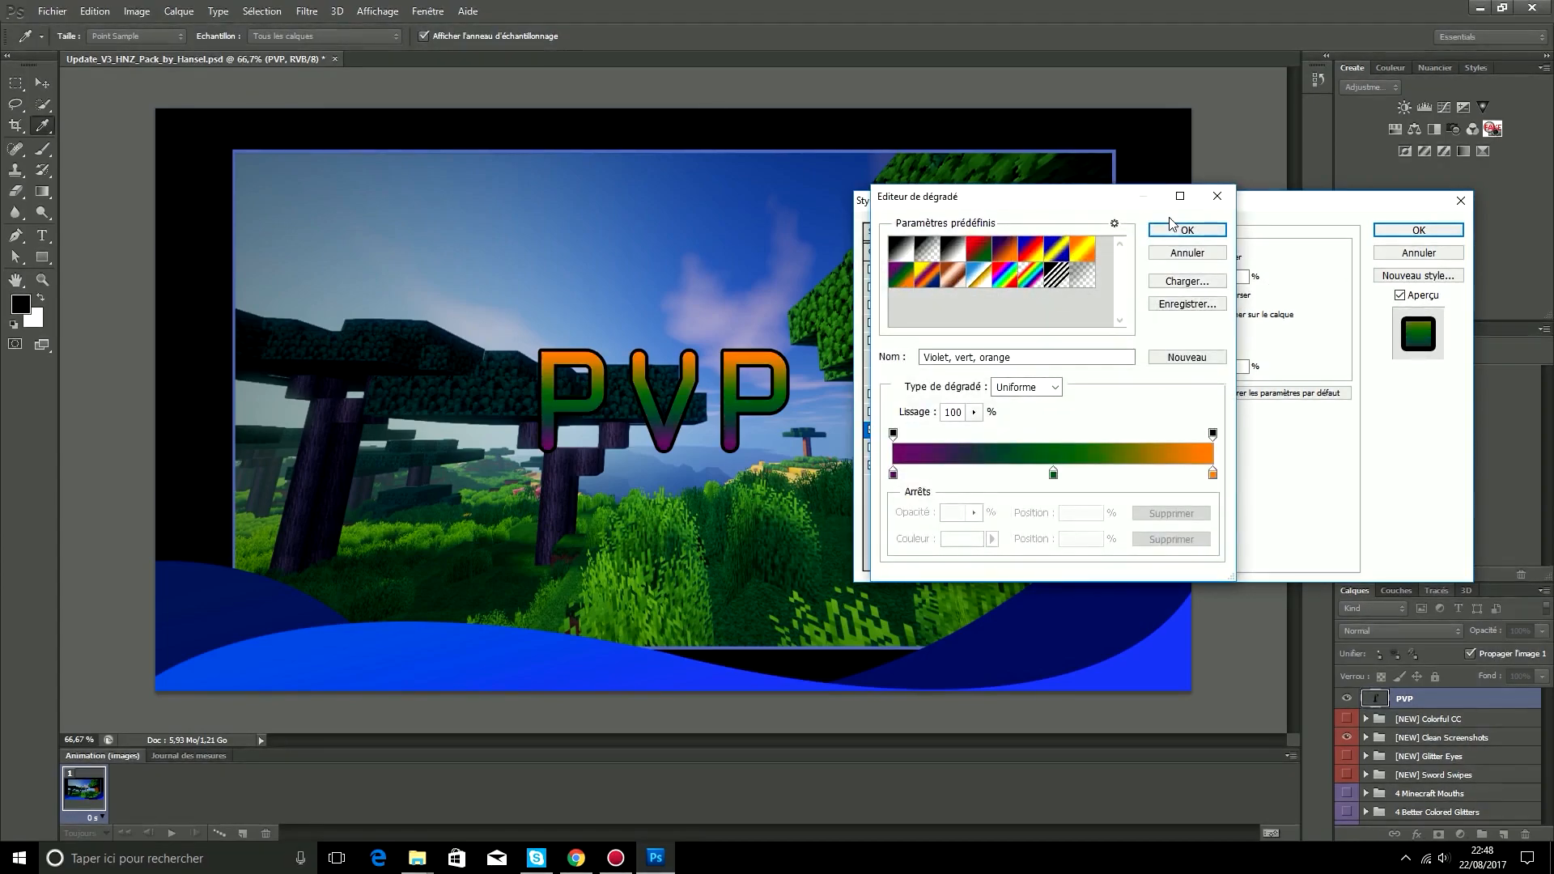
{"action": "left_click", "coordinate": [1036, 278]}
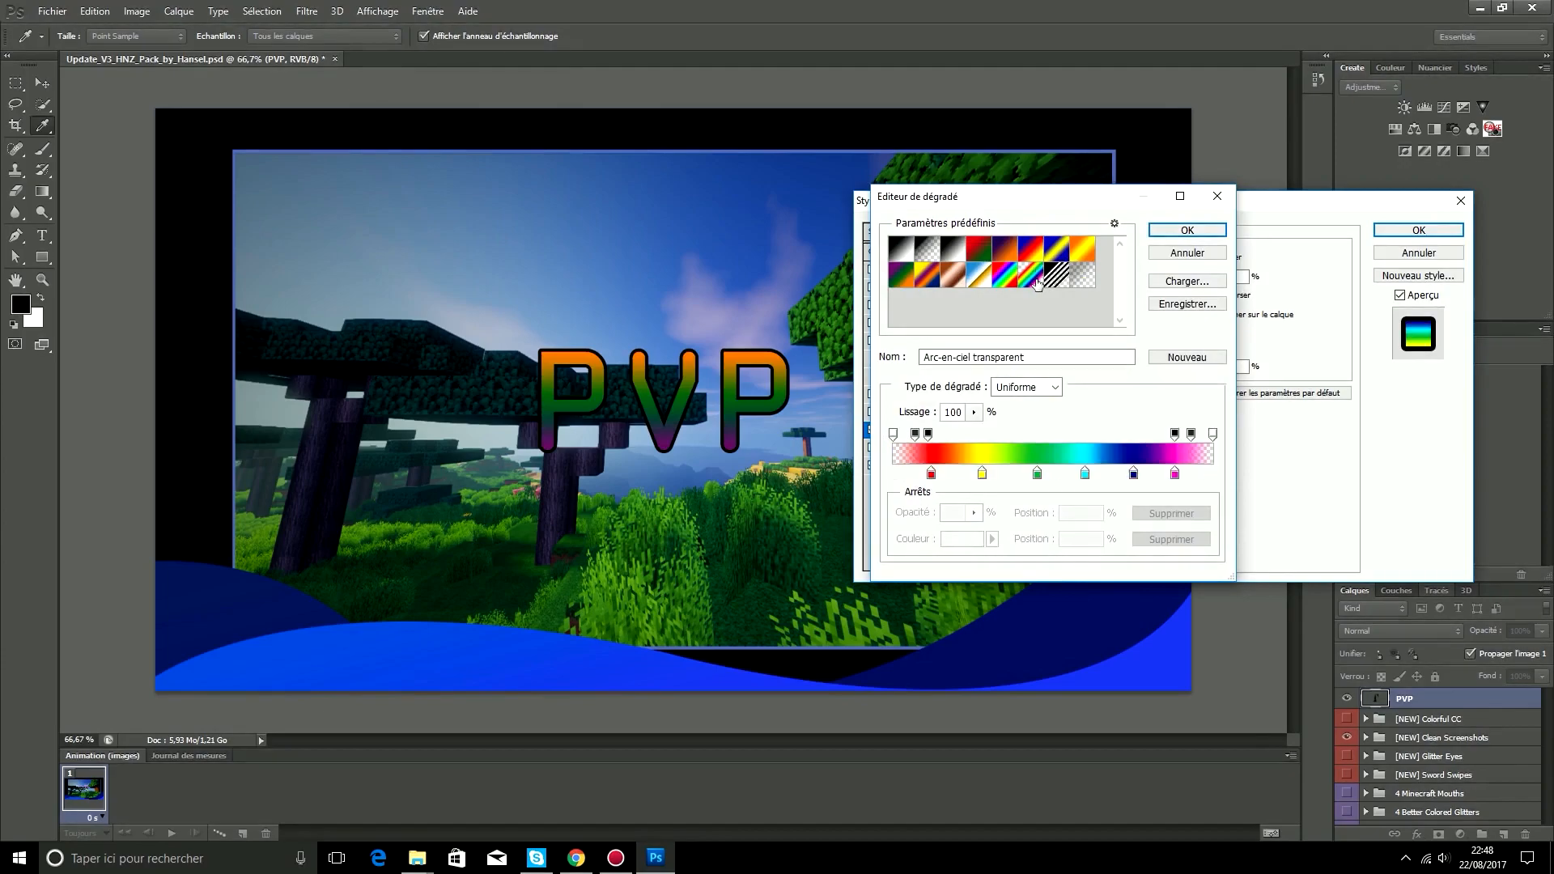
{"action": "left_click", "coordinate": [895, 278]}
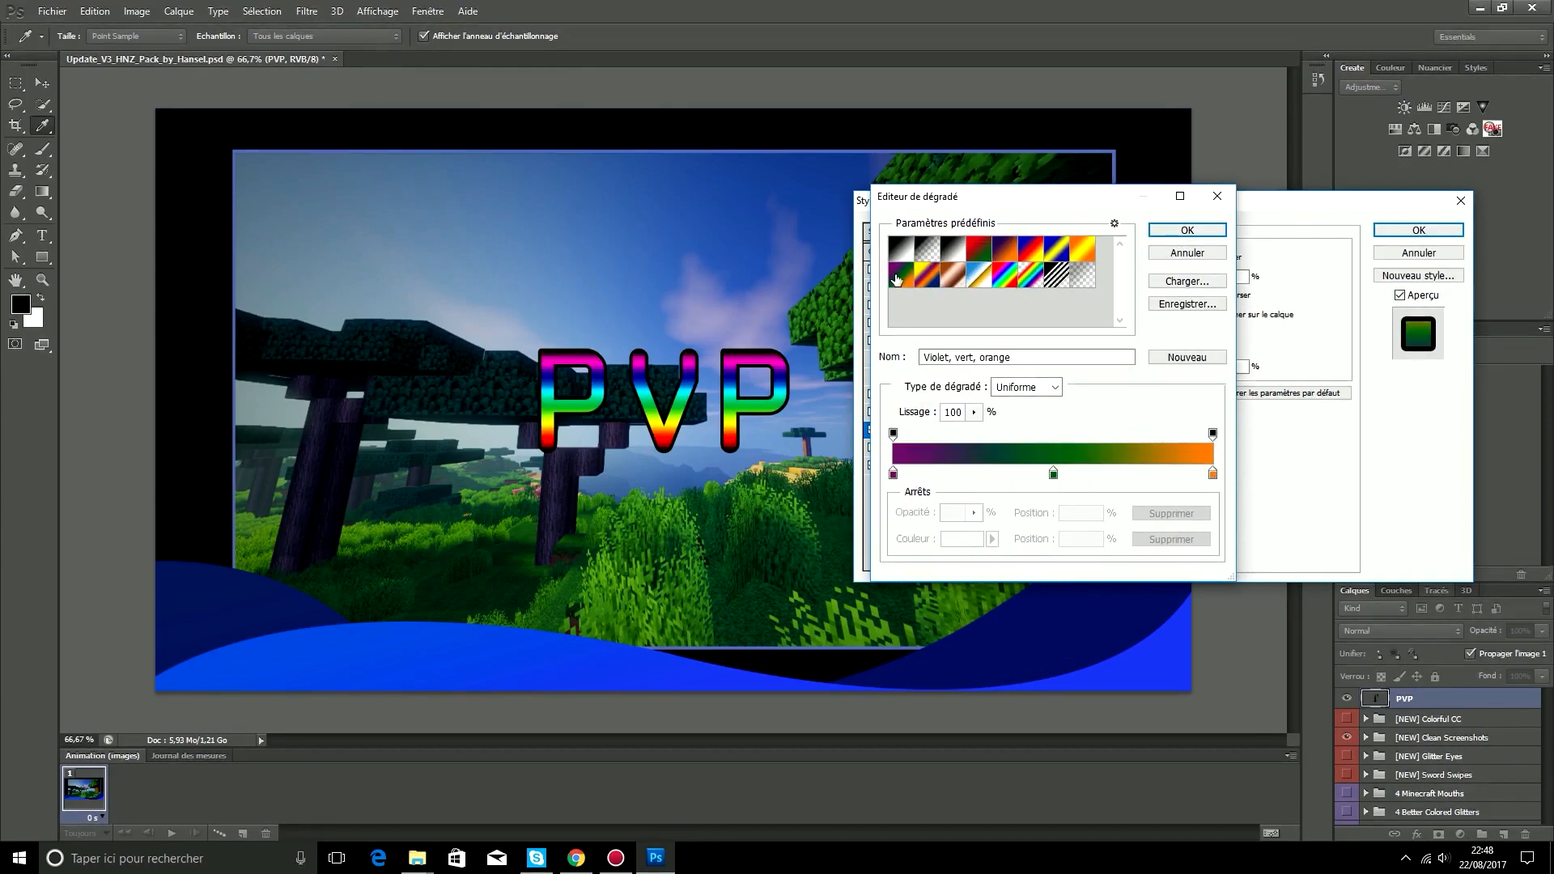
{"action": "left_click_drag", "start_coordinate": [1053, 472], "coordinate": [935, 473]}
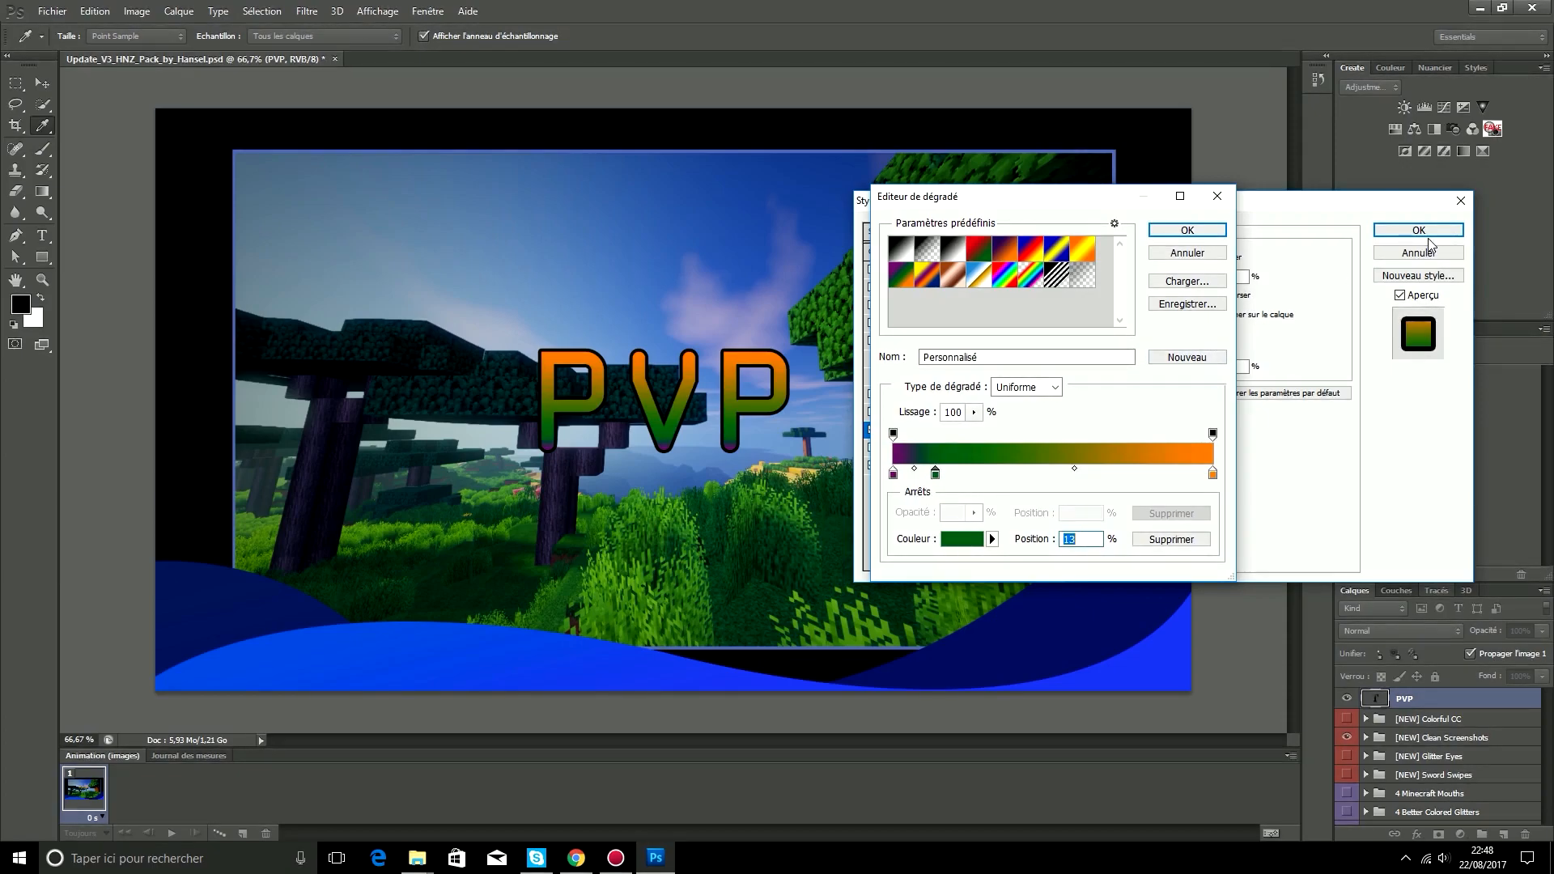
{"action": "left_click", "coordinate": [1187, 231]}
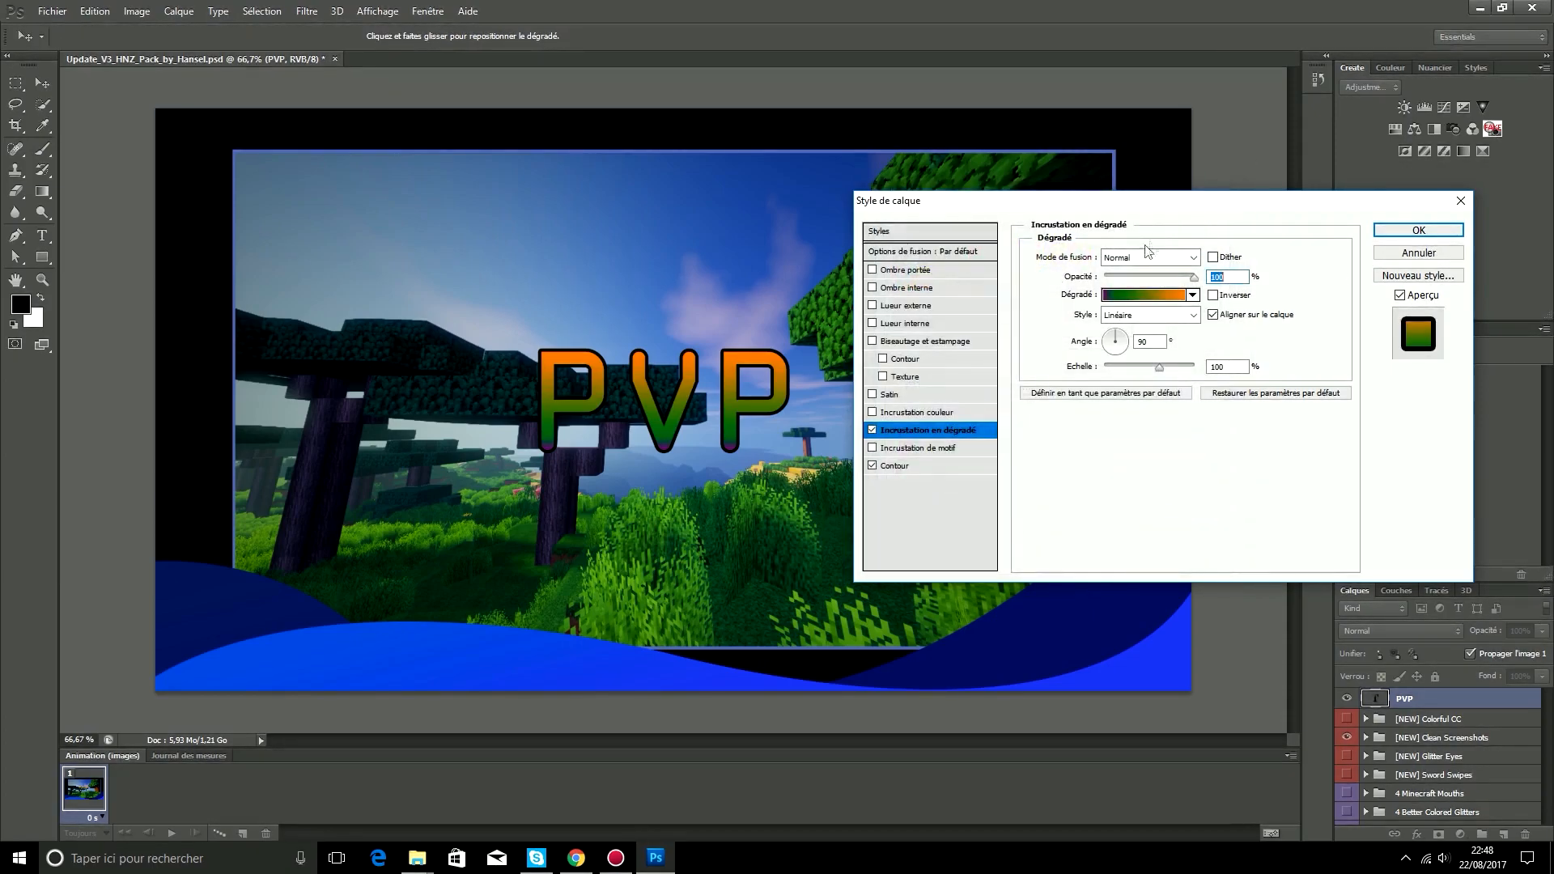
Step: Add a drop shadow to the PVP text with 100% opacity, 18% spread, 35 px size and increased distance, and apply the layer styles
{"action": "left_click", "coordinate": [923, 272]}
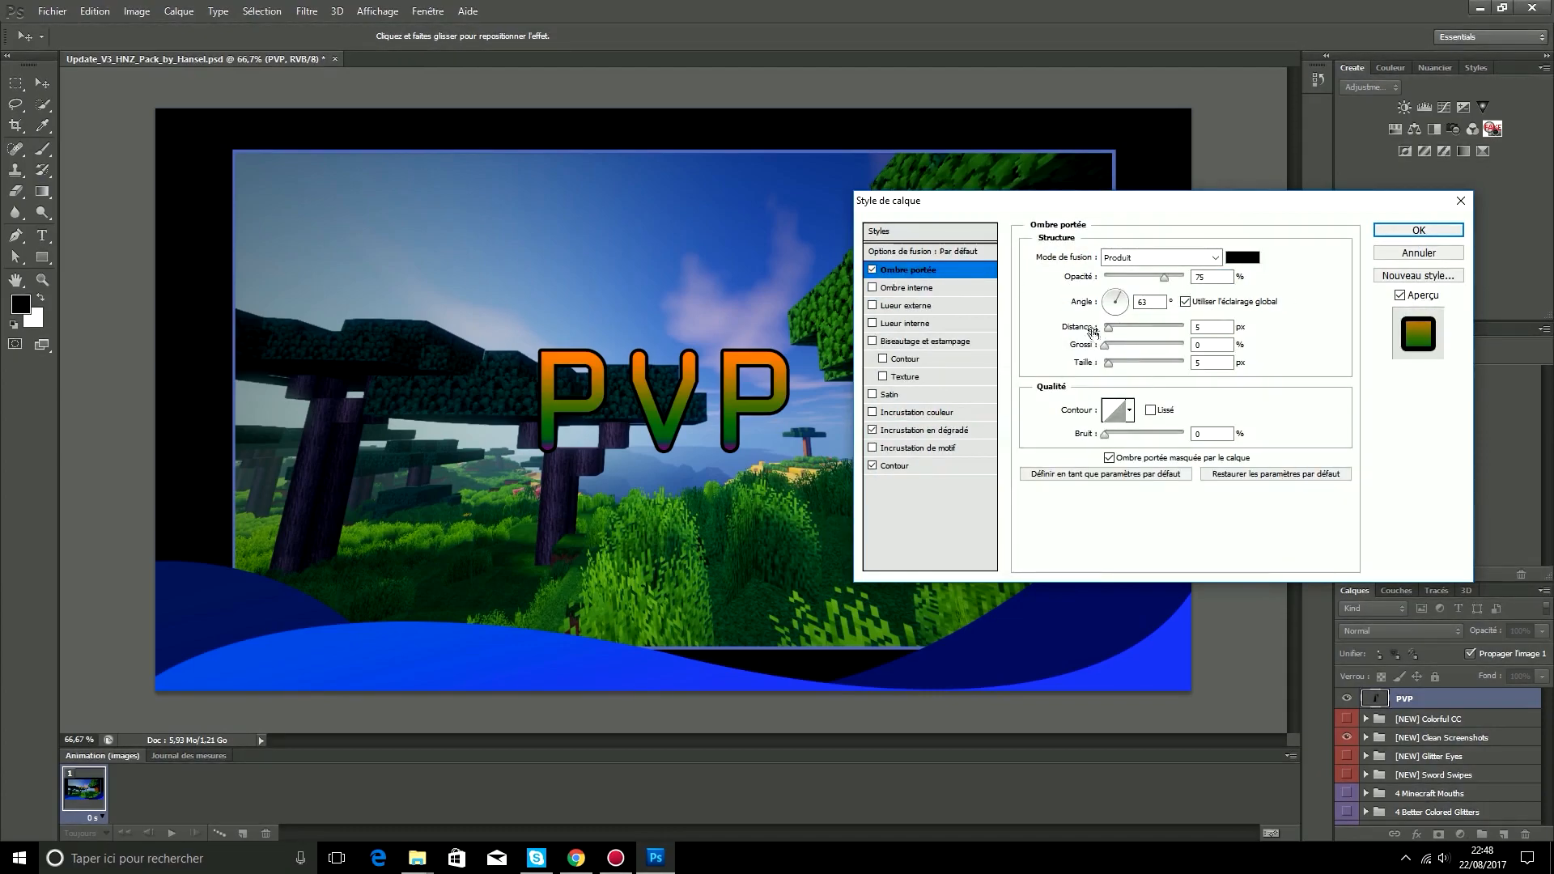
{"action": "mouse_move", "coordinate": [1105, 344]}
{"action": "left_mouse_down"}
{"action": "mouse_move", "coordinate": [1114, 362]}
{"action": "mouse_move", "coordinate": [1119, 333]}
{"action": "left_mouse_up"}
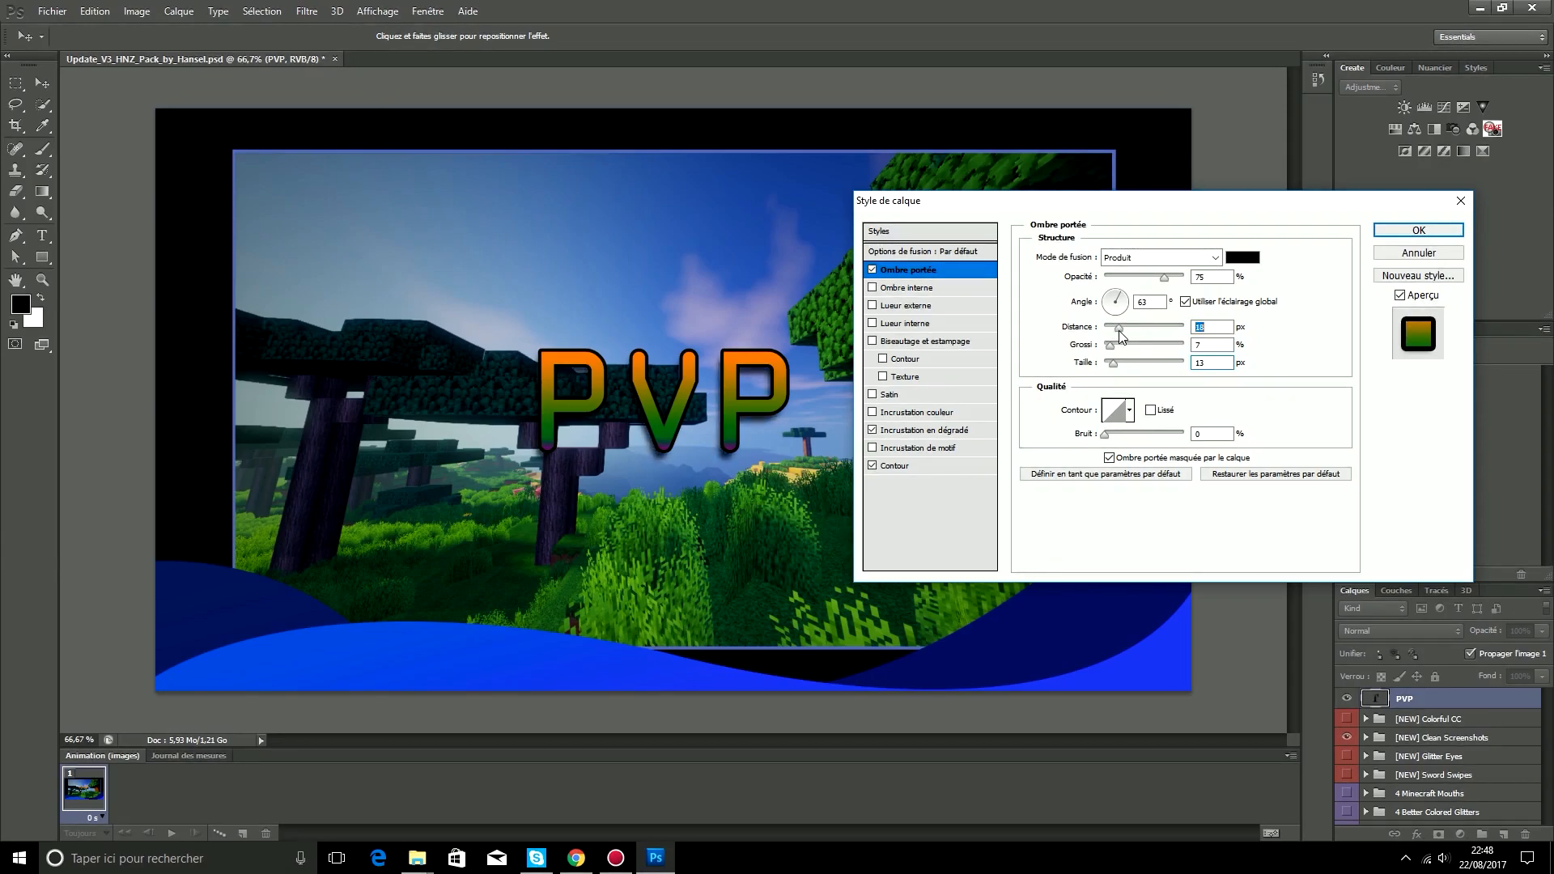
{"action": "mouse_move", "coordinate": [1108, 348]}
{"action": "left_mouse_down"}
{"action": "mouse_move", "coordinate": [1121, 368]}
{"action": "mouse_move", "coordinate": [1115, 344]}
{"action": "left_mouse_up"}
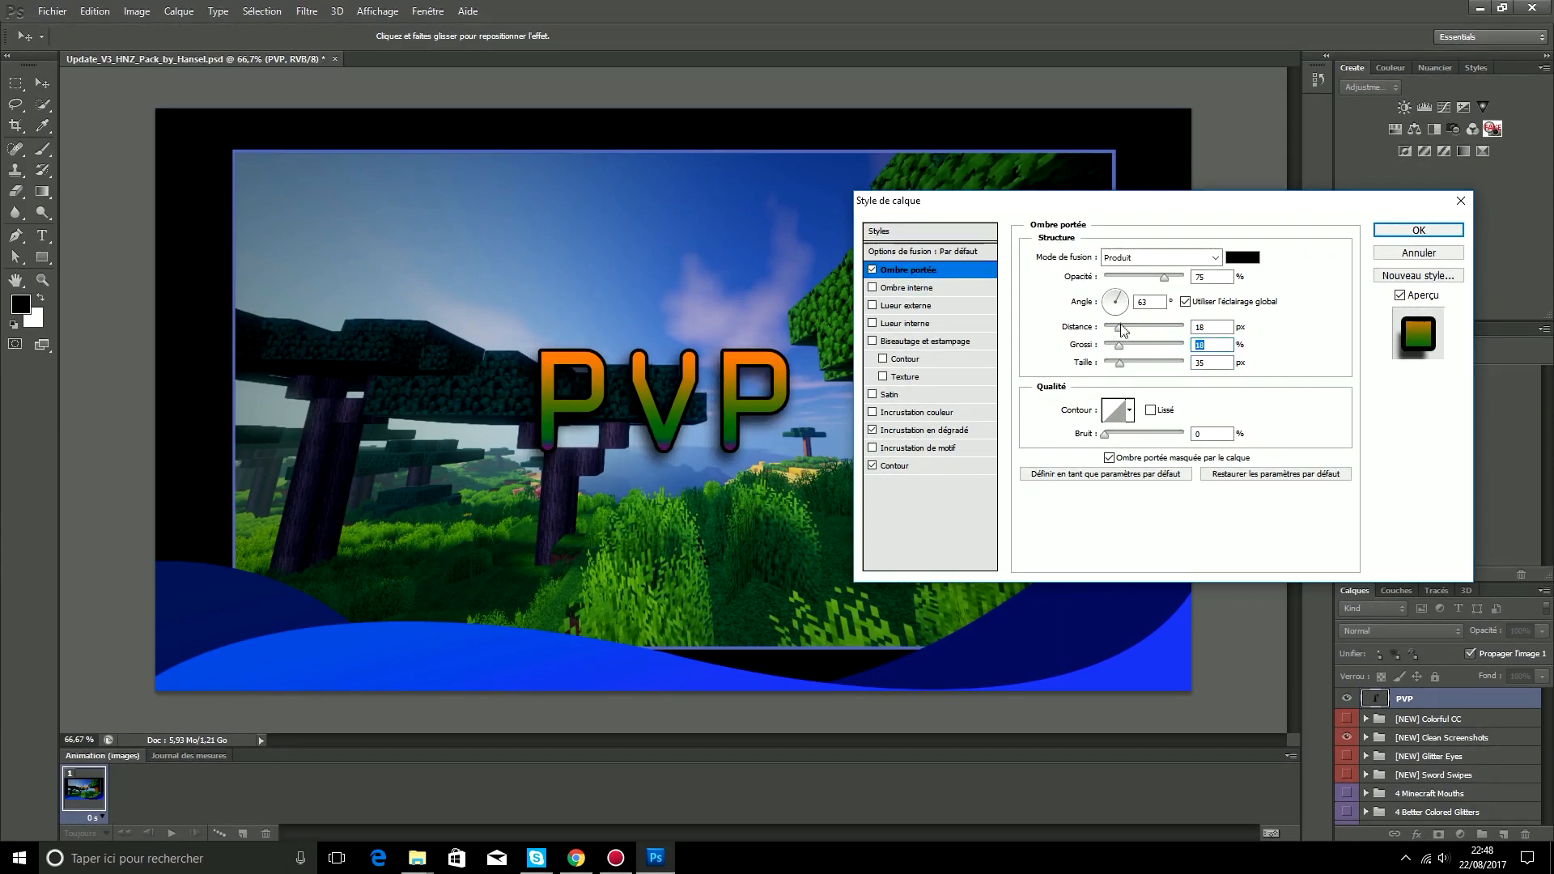
{"action": "left_click_drag", "start_coordinate": [1165, 279], "coordinate": [1206, 301]}
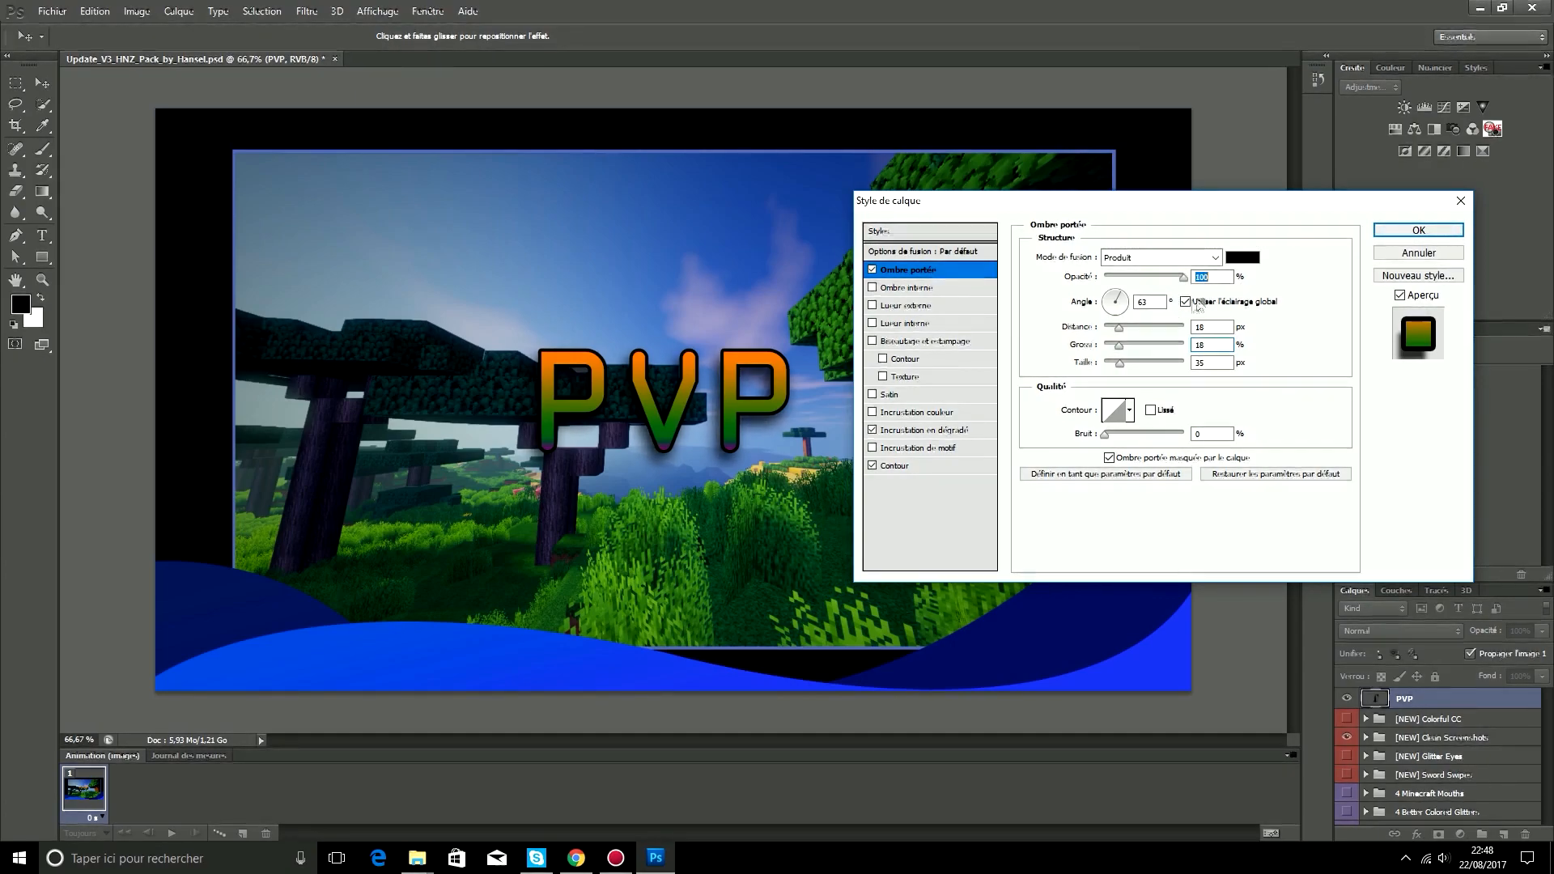
{"action": "left_click", "coordinate": [1418, 230]}
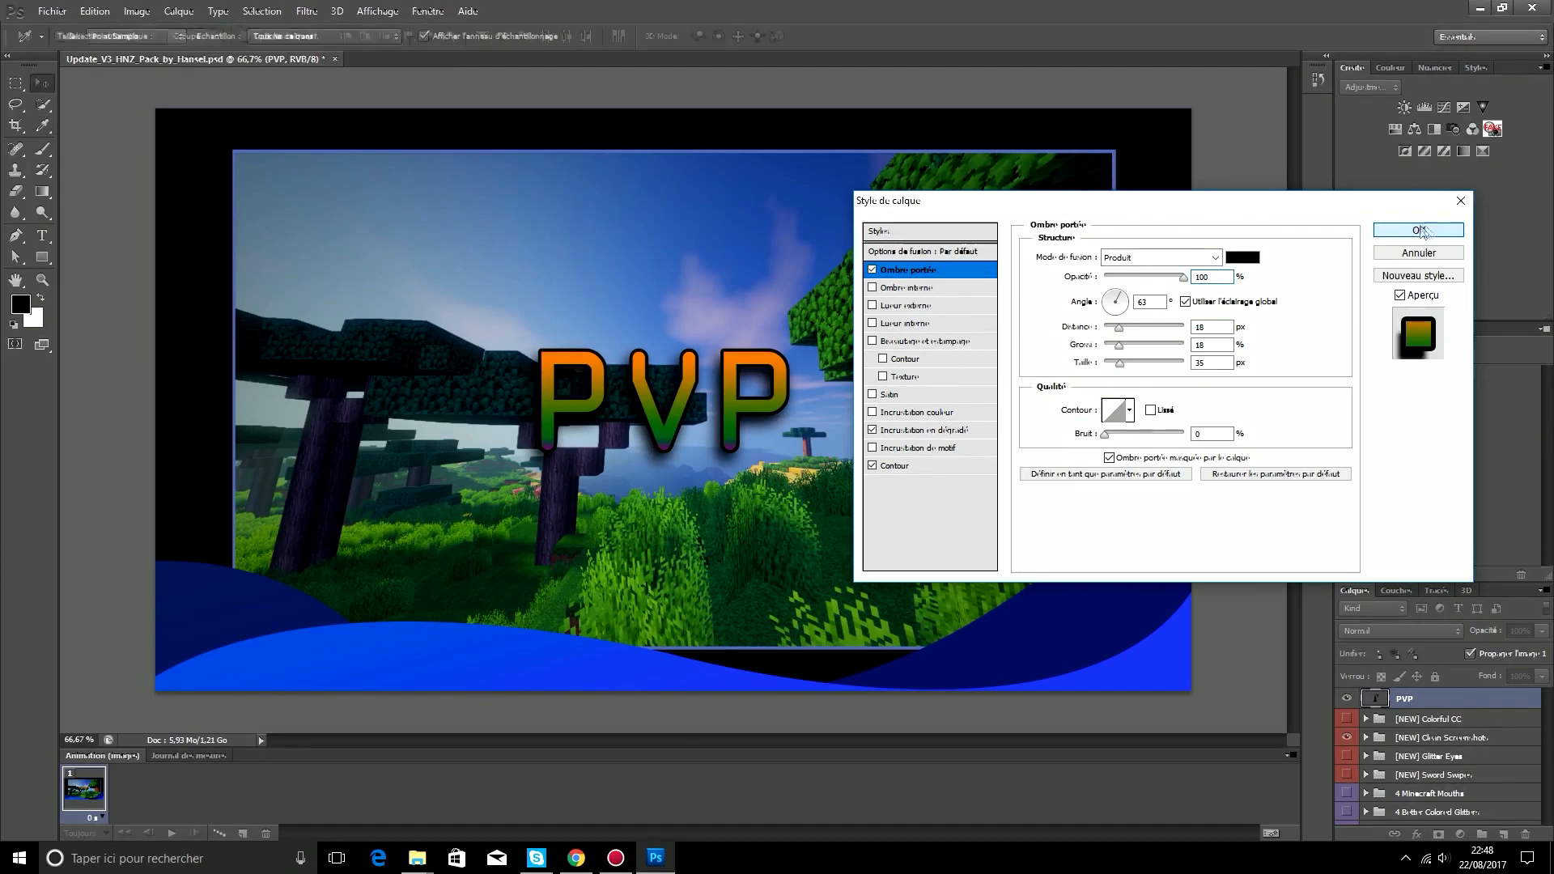
Step: Hide the blue wave overlay layer inside the [NEW] Clean Screenshots group and collapse the group
{"action": "scroll", "coordinate": [1437, 704], "scroll_direction": "down", "scroll_amount": 2}
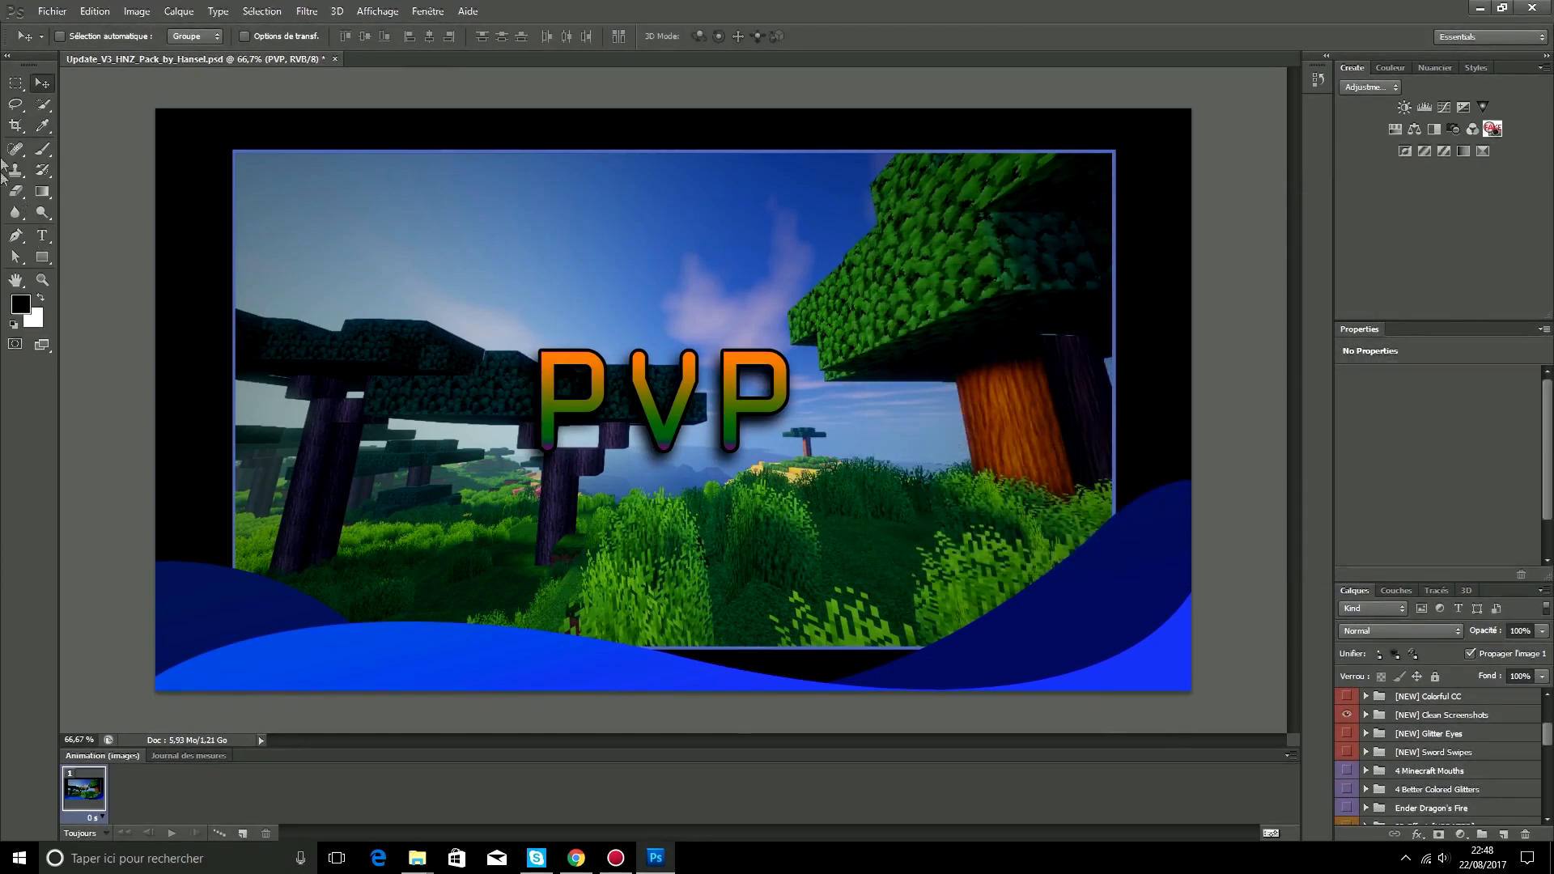
{"action": "left_click", "coordinate": [52, 11]}
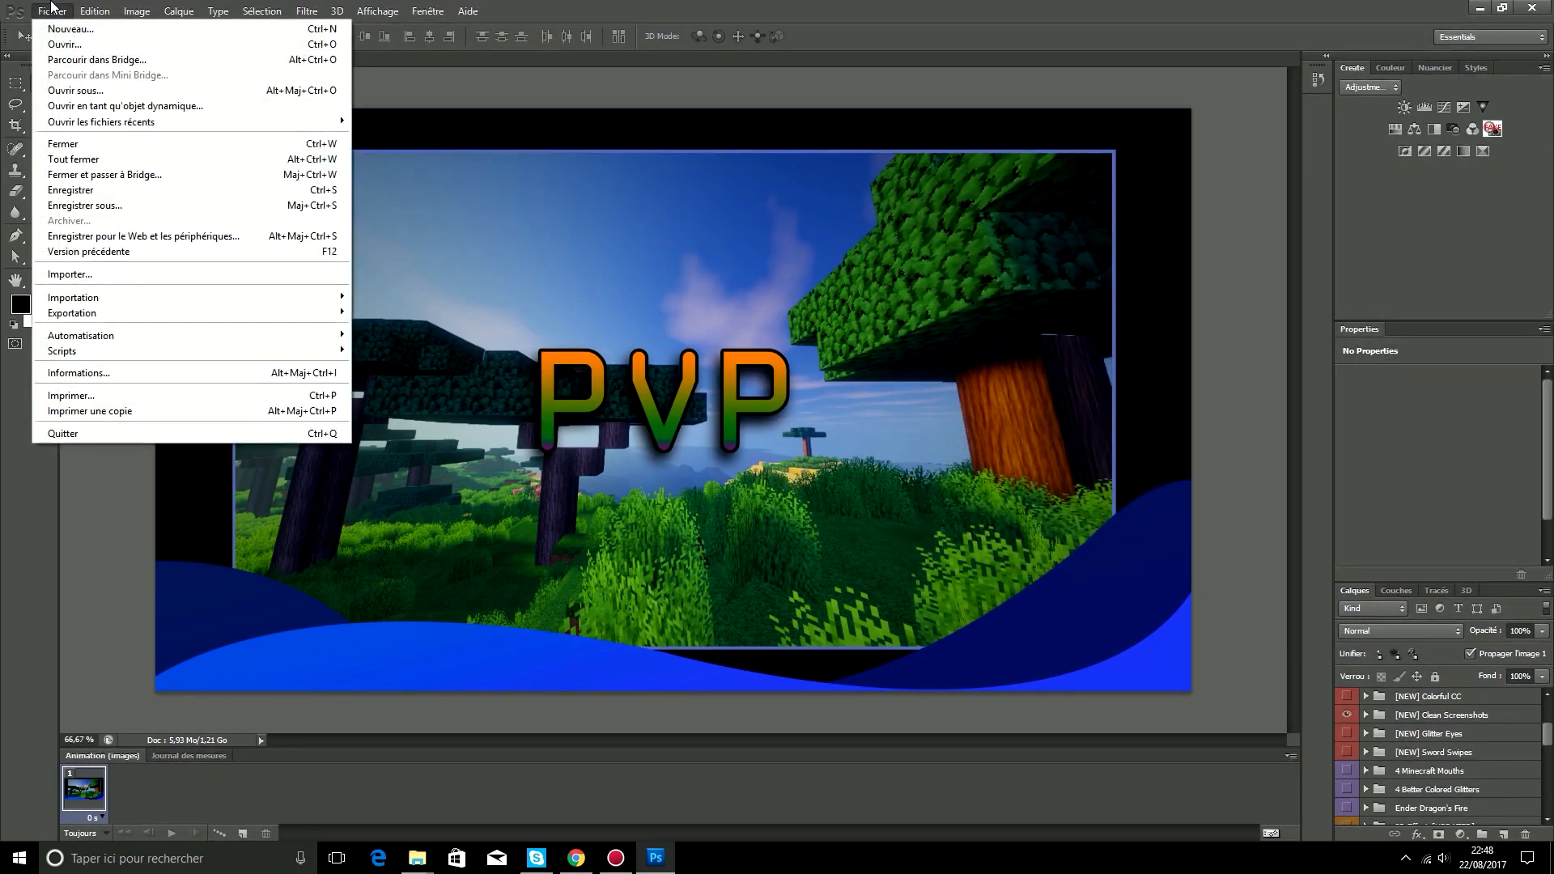
{"action": "left_click", "coordinate": [1366, 696]}
{"action": "left_click", "coordinate": [1366, 696]}
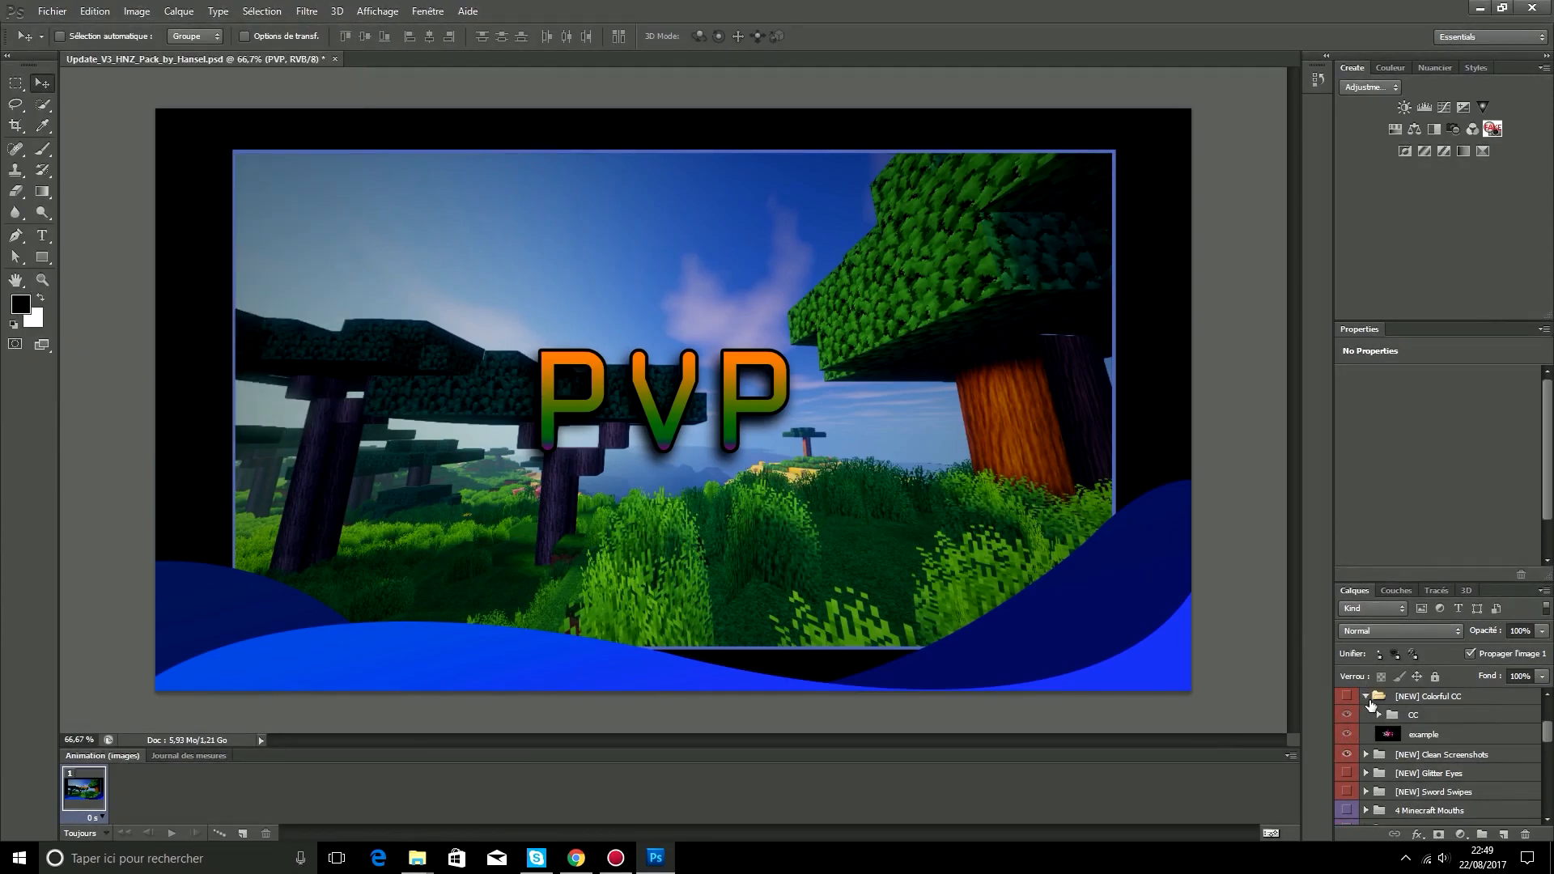
{"action": "left_click", "coordinate": [1366, 697]}
{"action": "left_click", "coordinate": [1368, 716]}
{"action": "left_click", "coordinate": [1348, 734]}
{"action": "left_click", "coordinate": [1367, 715]}
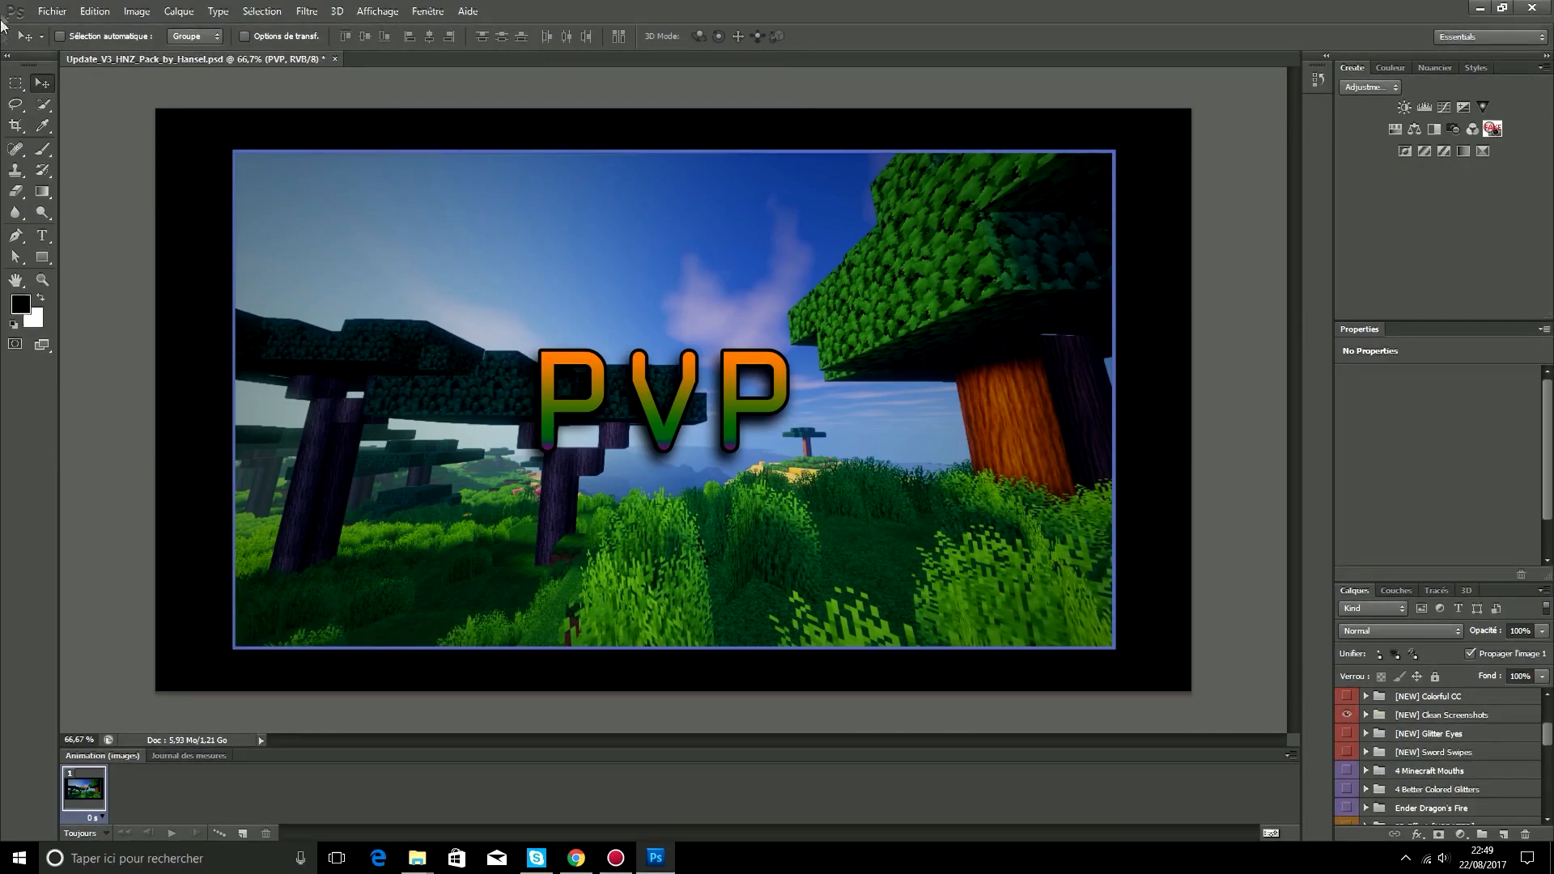
Step: Open the character render "rendu pour minia.PNG" from the Pour youtube folder
{"action": "left_click", "coordinate": [52, 11]}
{"action": "left_click", "coordinate": [64, 42]}
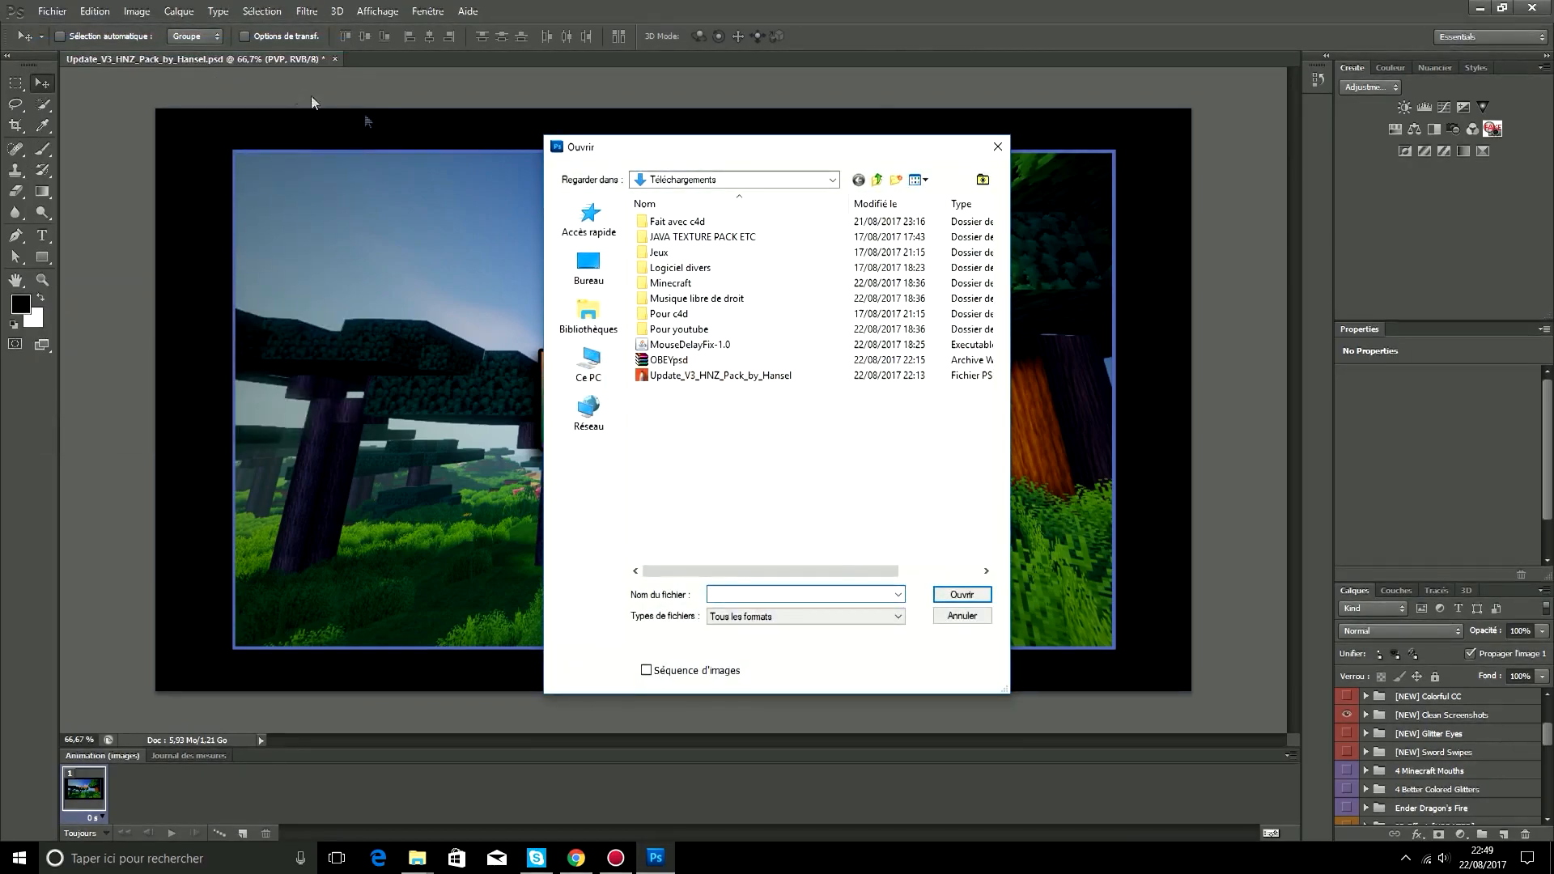
{"action": "double_click", "coordinate": [728, 328]}
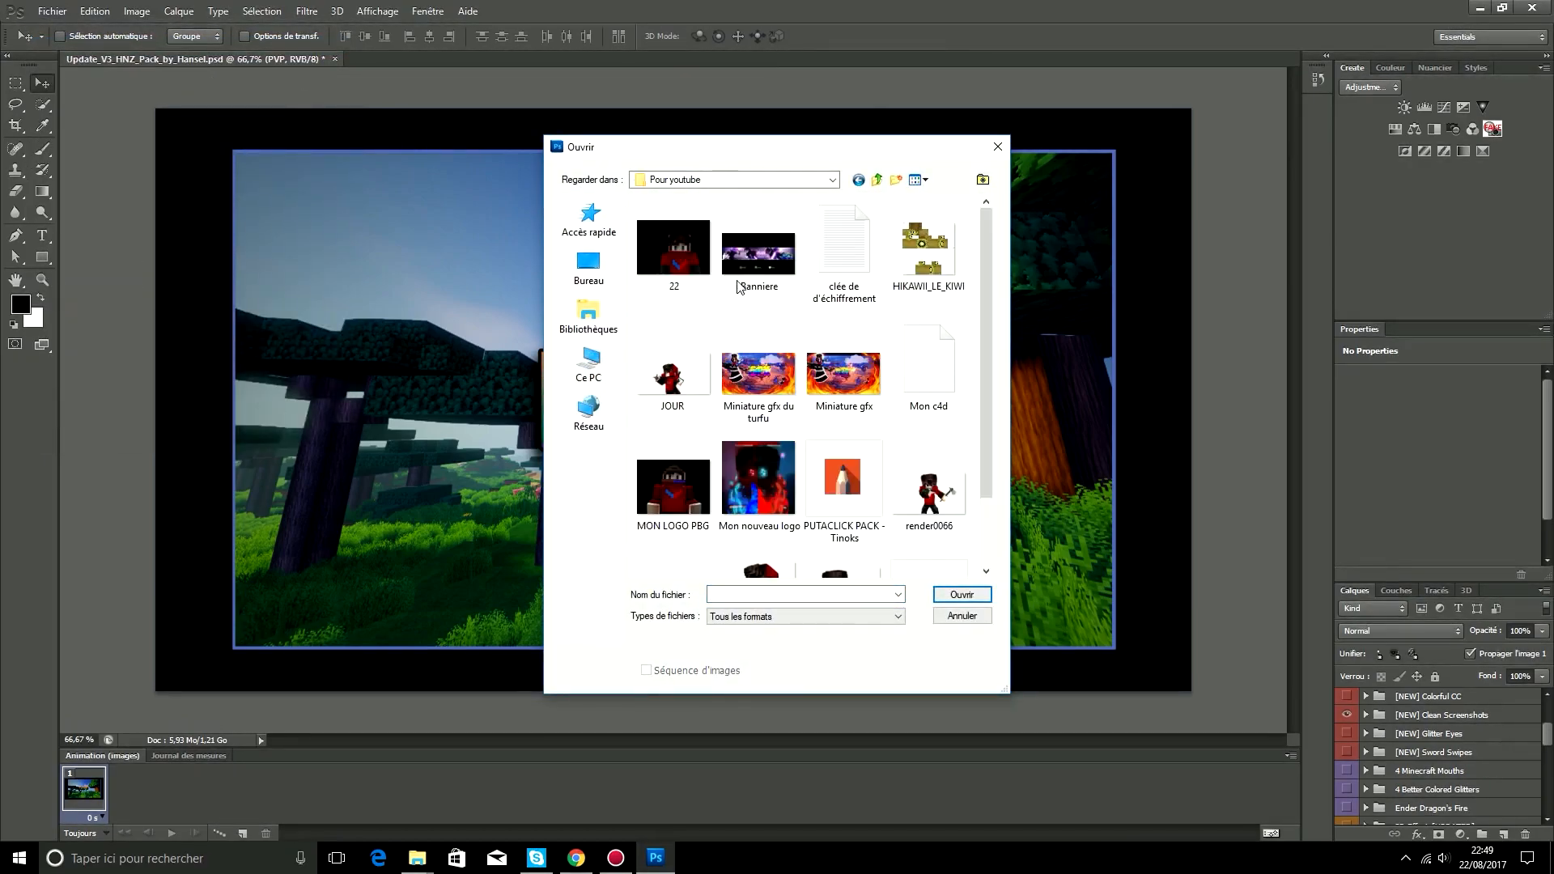
{"action": "scroll", "coordinate": [941, 558], "scroll_direction": "down", "scroll_amount": 3}
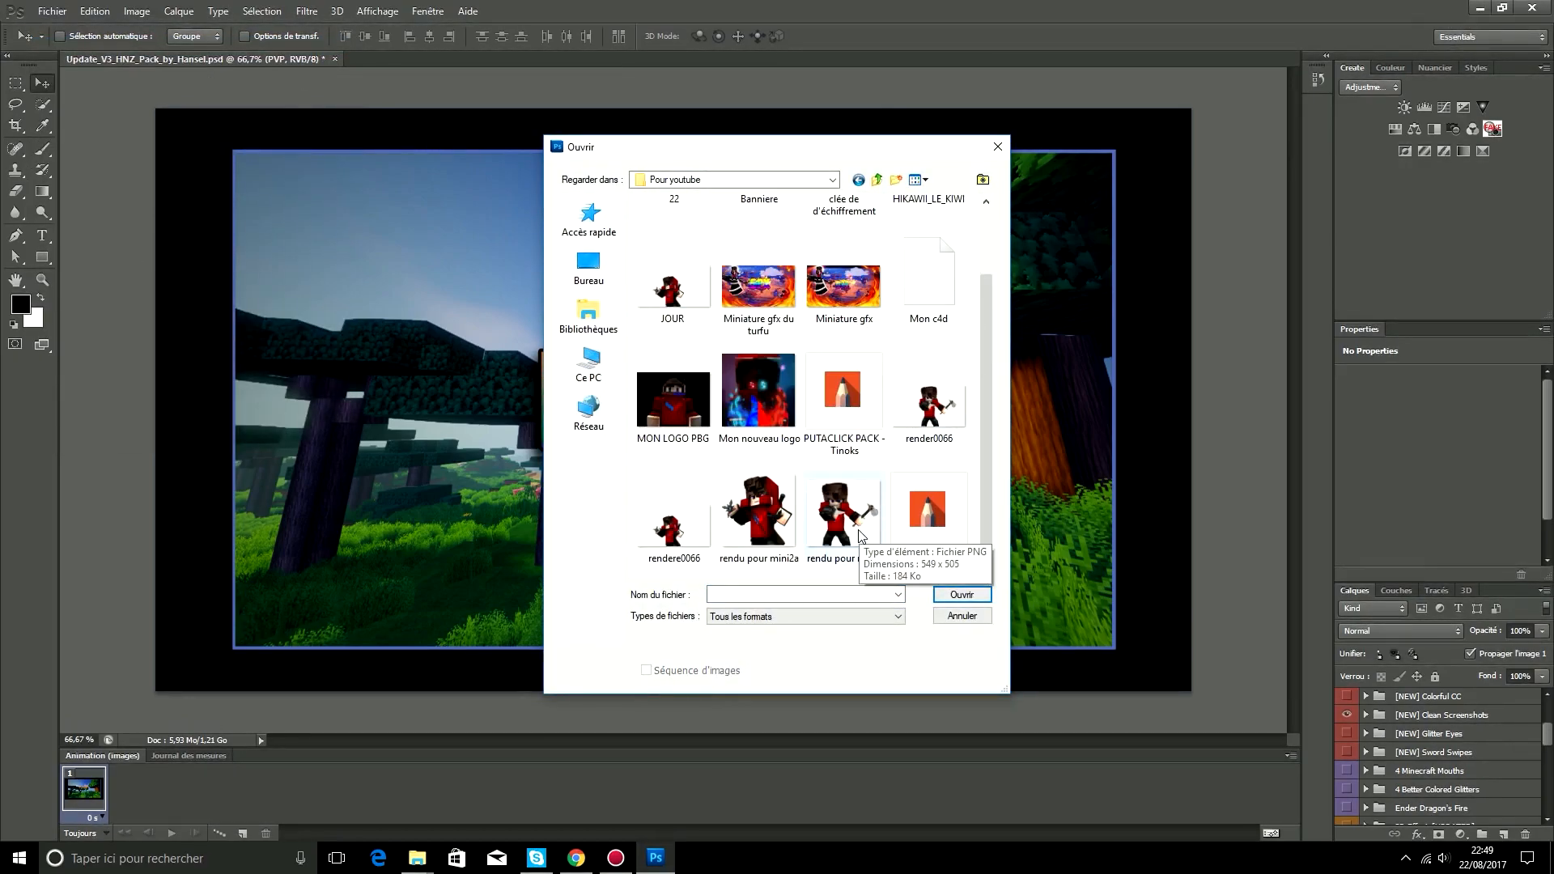
{"action": "double_click", "coordinate": [842, 515]}
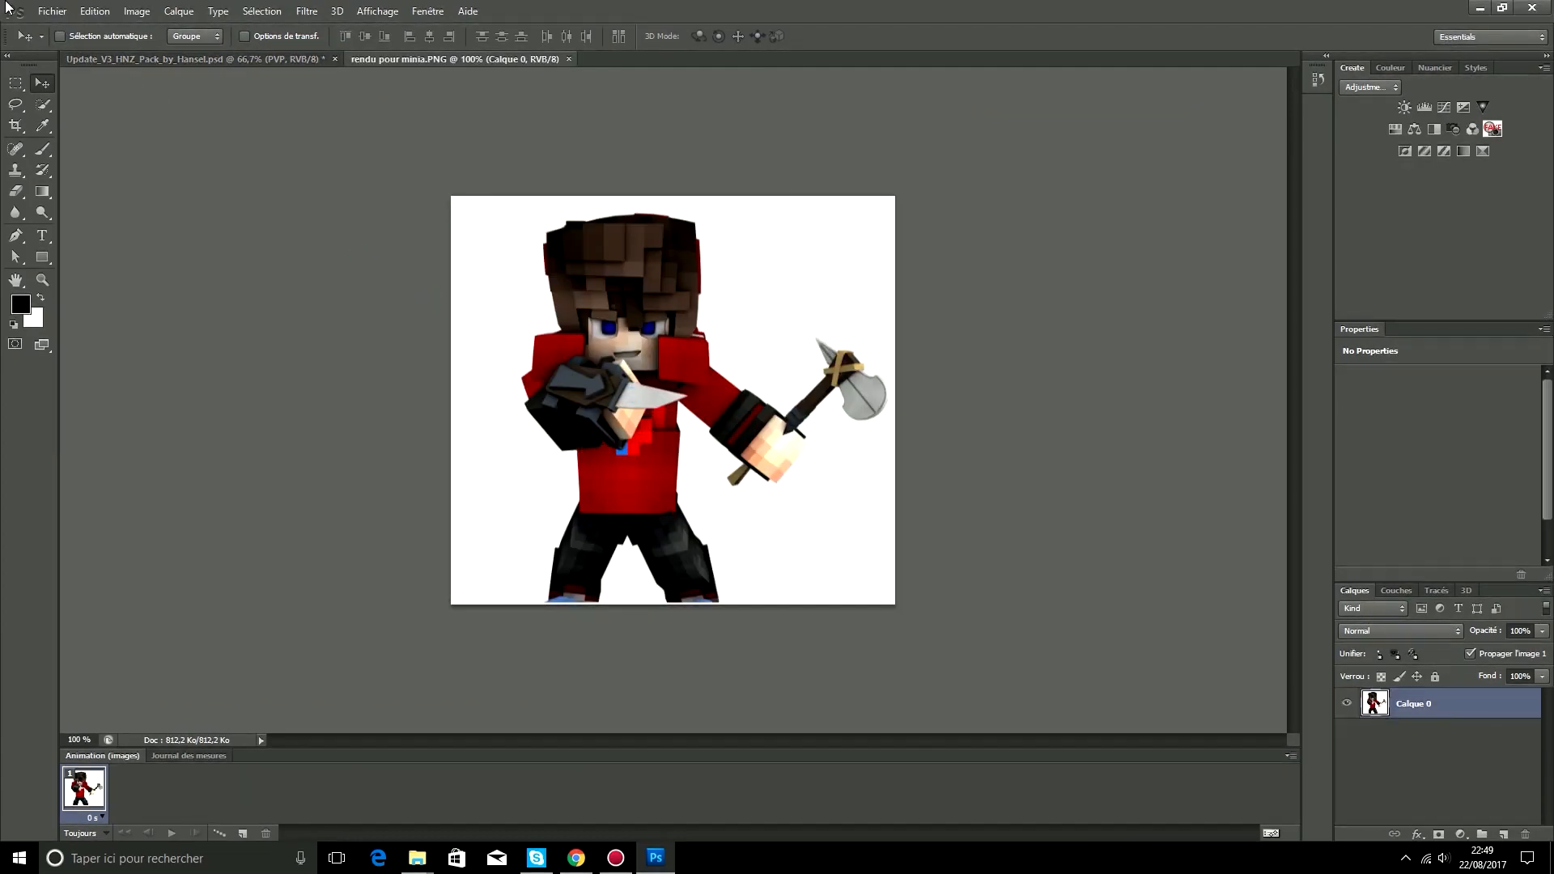
Step: Open the second character render, "rendu pour mini2a.PNG", from the same folder
{"action": "left_click", "coordinate": [51, 11]}
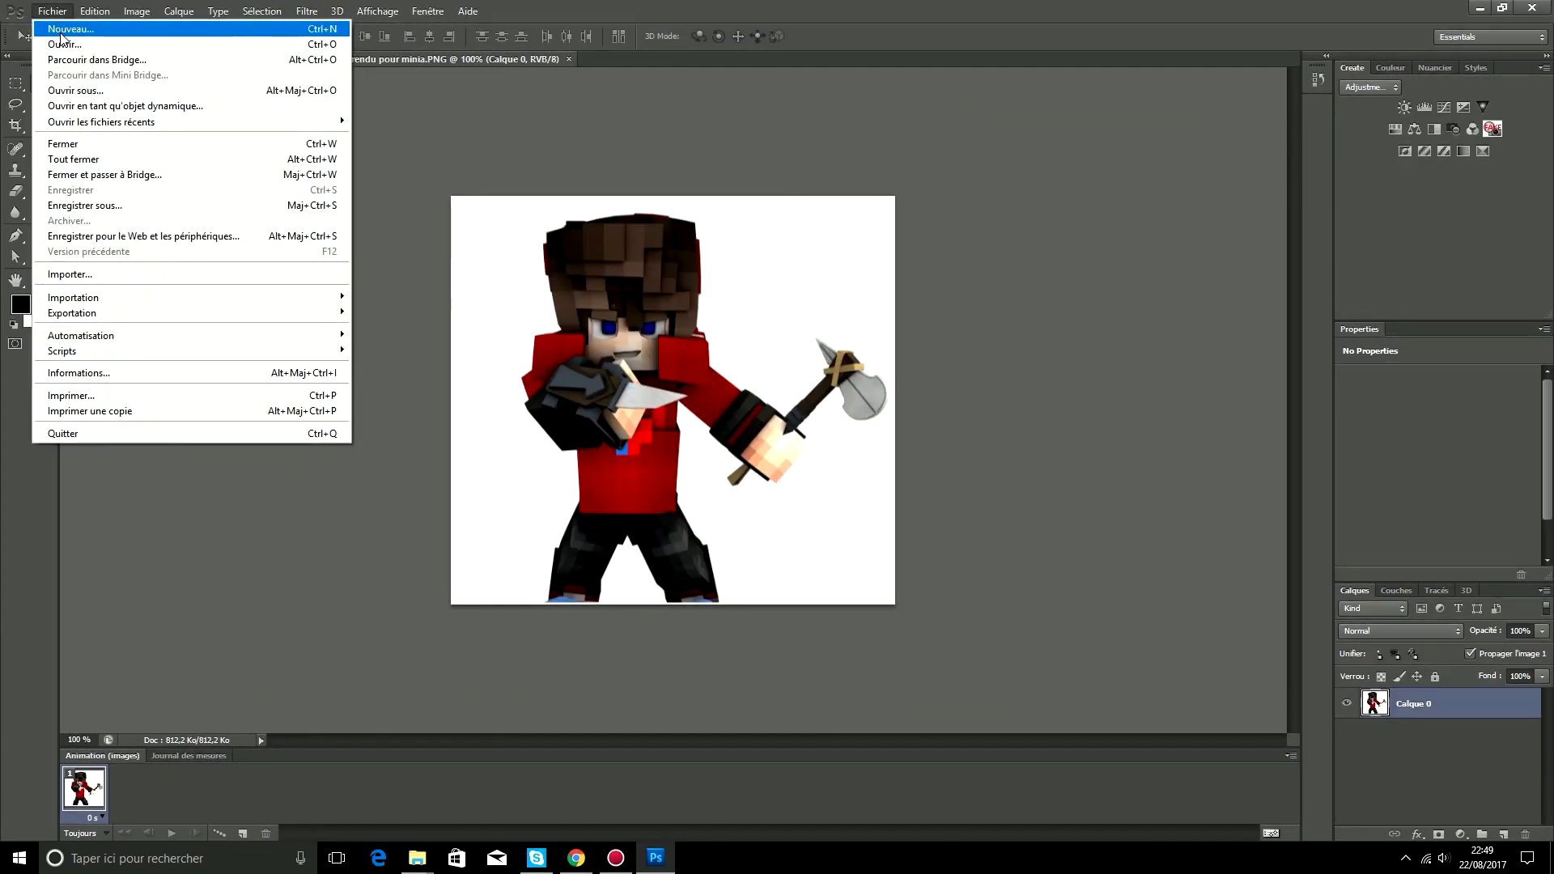
{"action": "left_click", "coordinate": [61, 41]}
{"action": "scroll", "coordinate": [761, 481], "scroll_direction": "down", "scroll_amount": 2}
{"action": "double_click", "coordinate": [763, 500]}
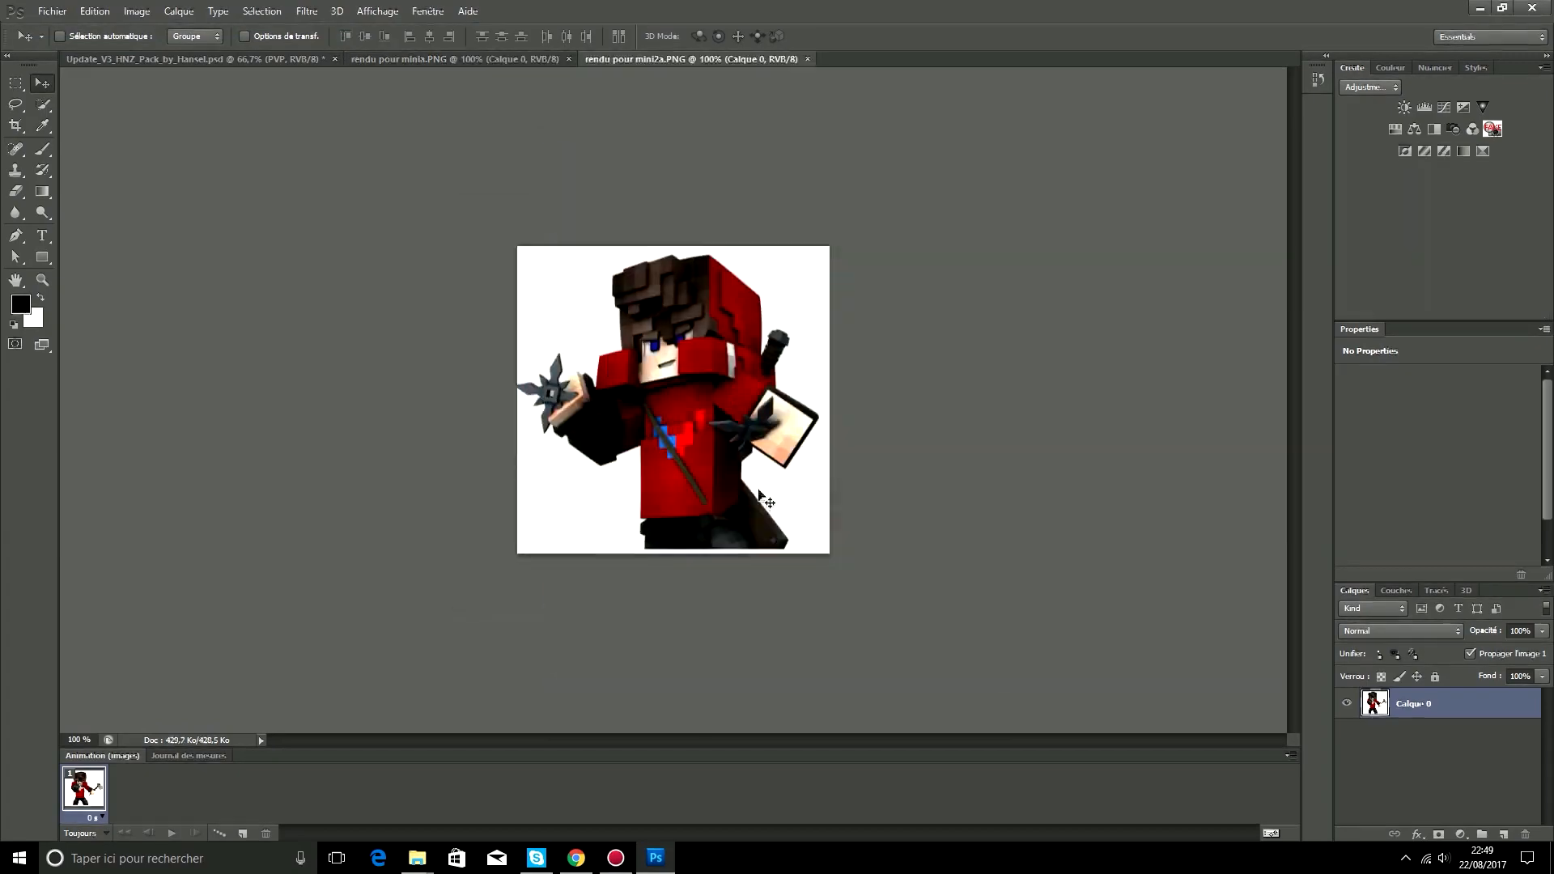
Step: Select the white background of "rendu pour mini2a.PNG" with the Magic Wand and delete it
{"action": "left_click", "coordinate": [43, 105]}
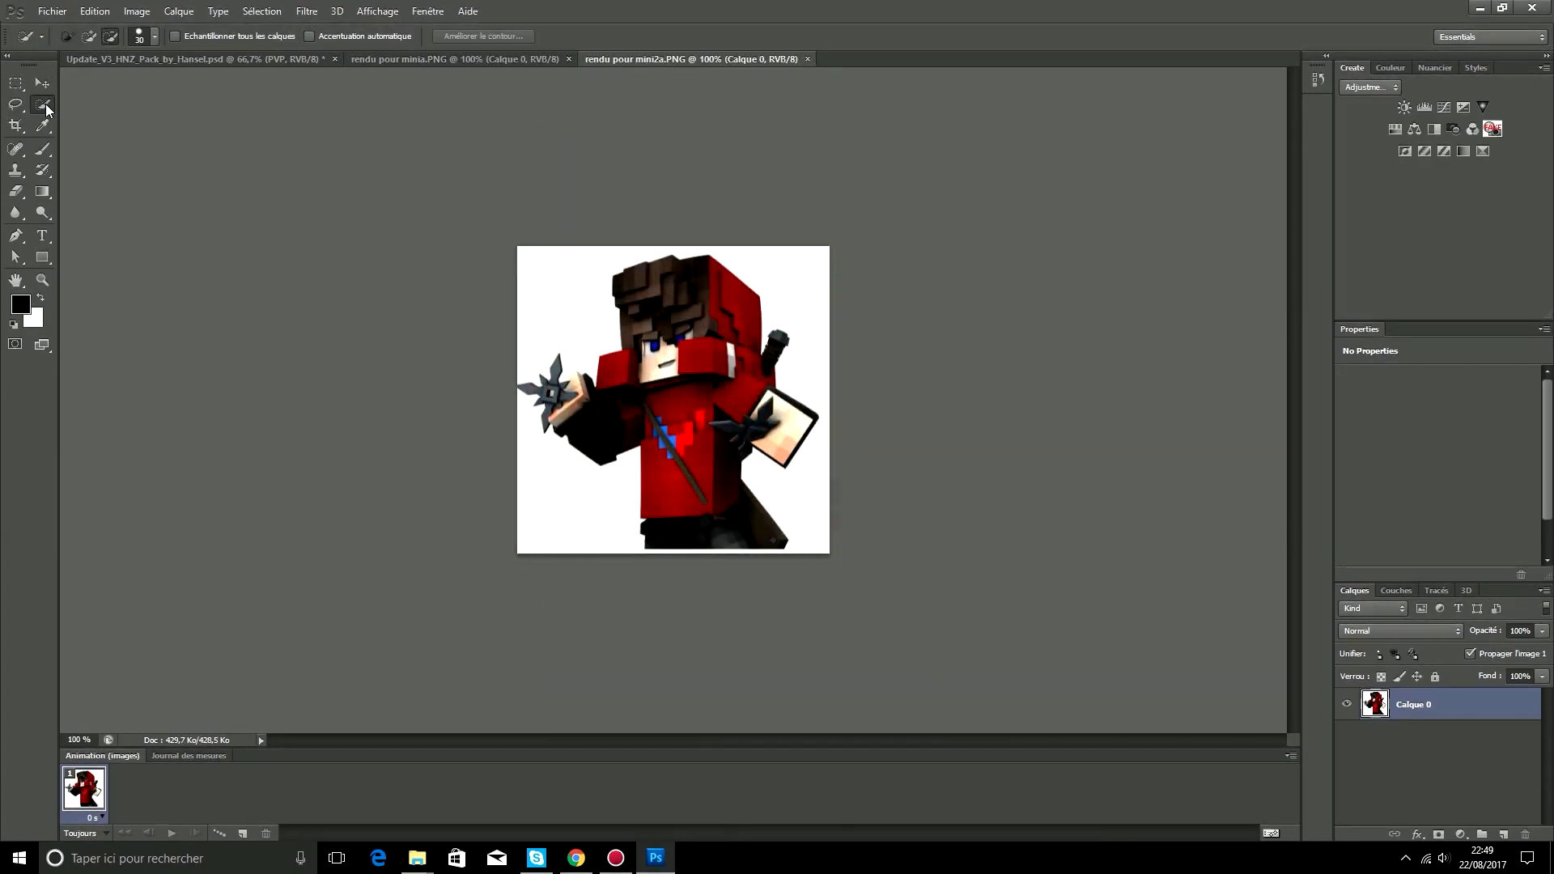
{"action": "left_click", "coordinate": [162, 118]}
{"action": "left_click", "coordinate": [544, 318]}
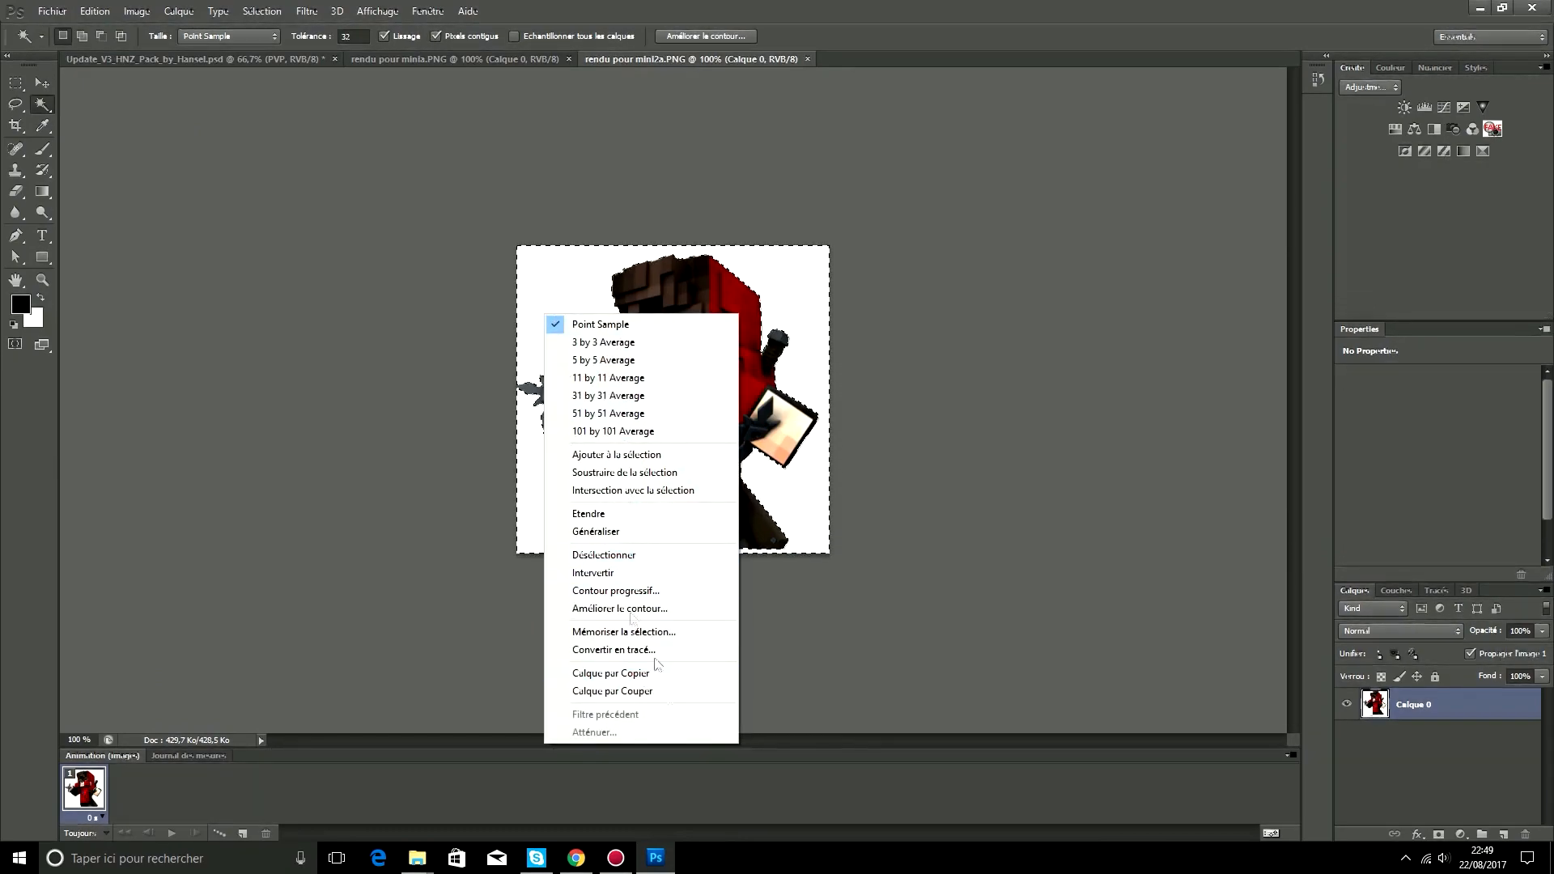
{"action": "key", "text": "Escape"}
{"action": "key", "text": "Delete"}
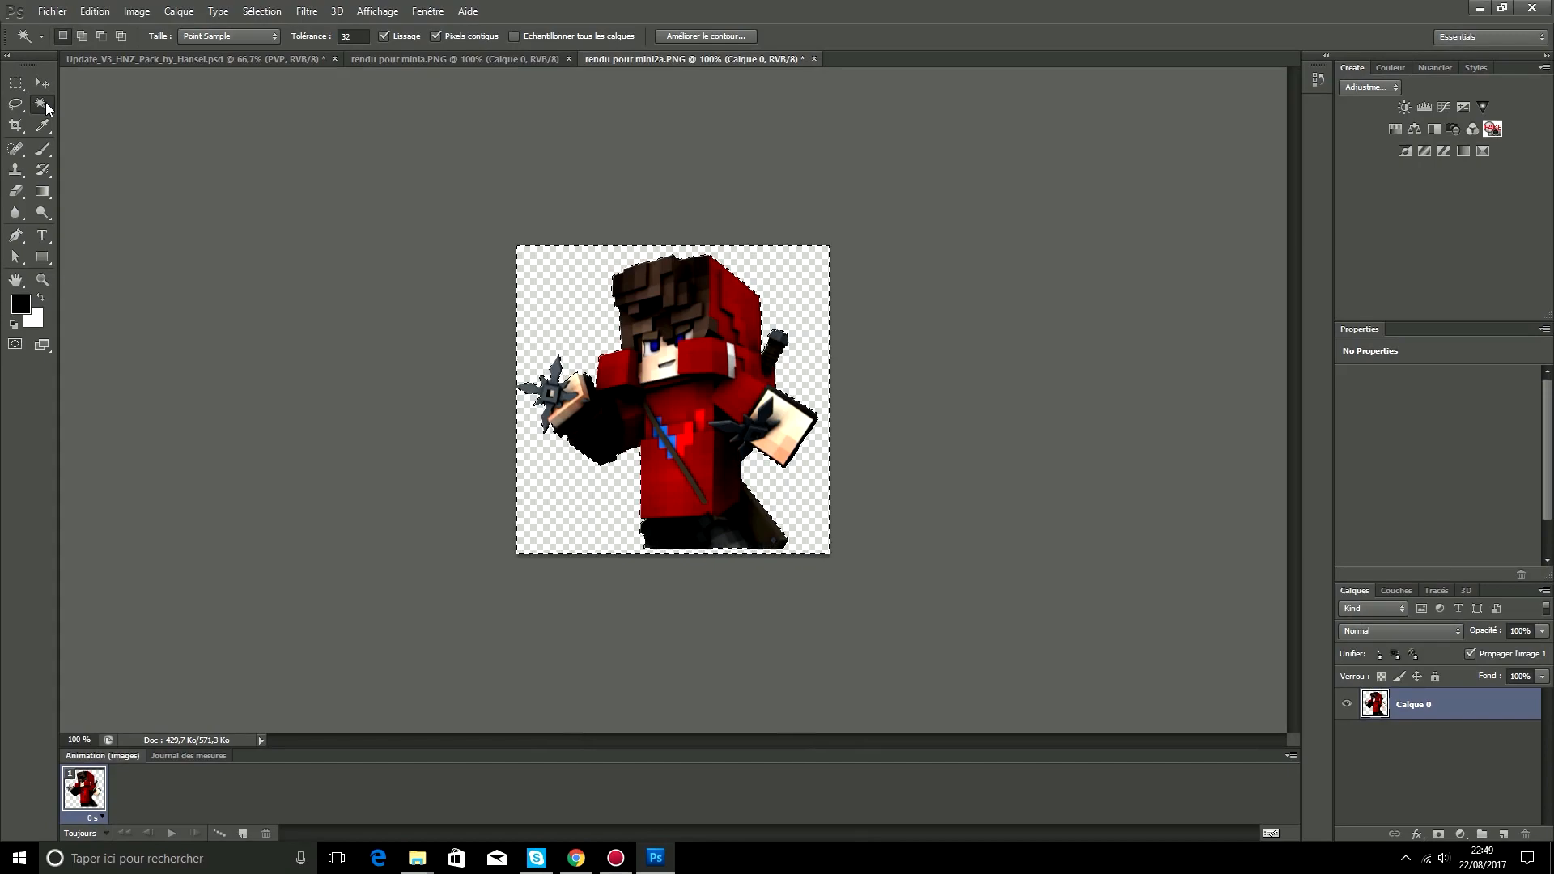
Step: Clear the selection and copy the cut-out character into the HNZ pack document with the Move tool
{"action": "left_click", "coordinate": [126, 102]}
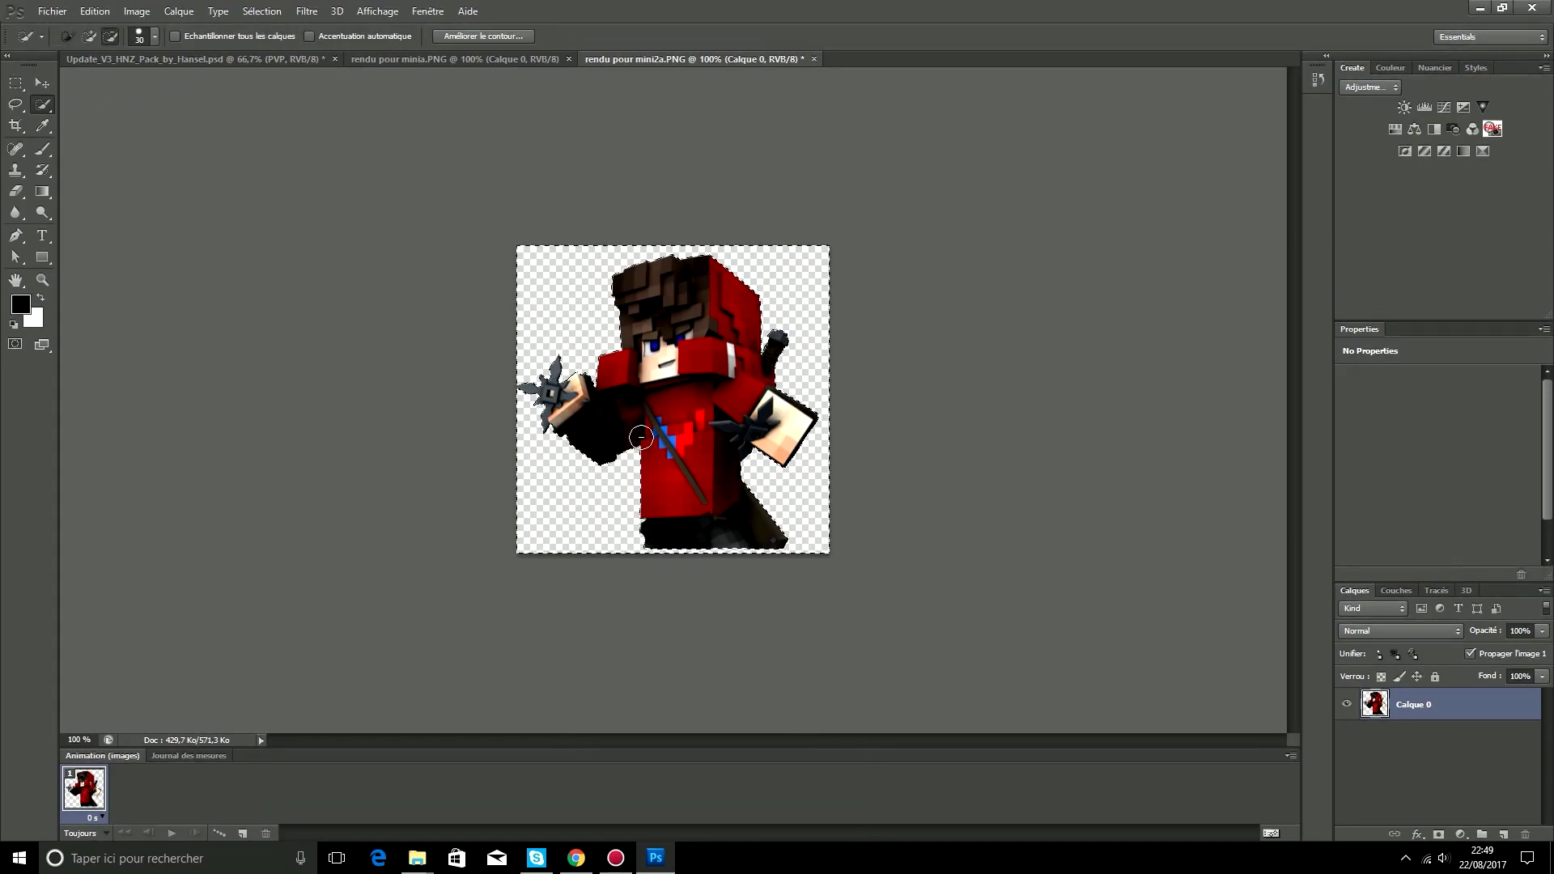
{"action": "key", "text": "v"}
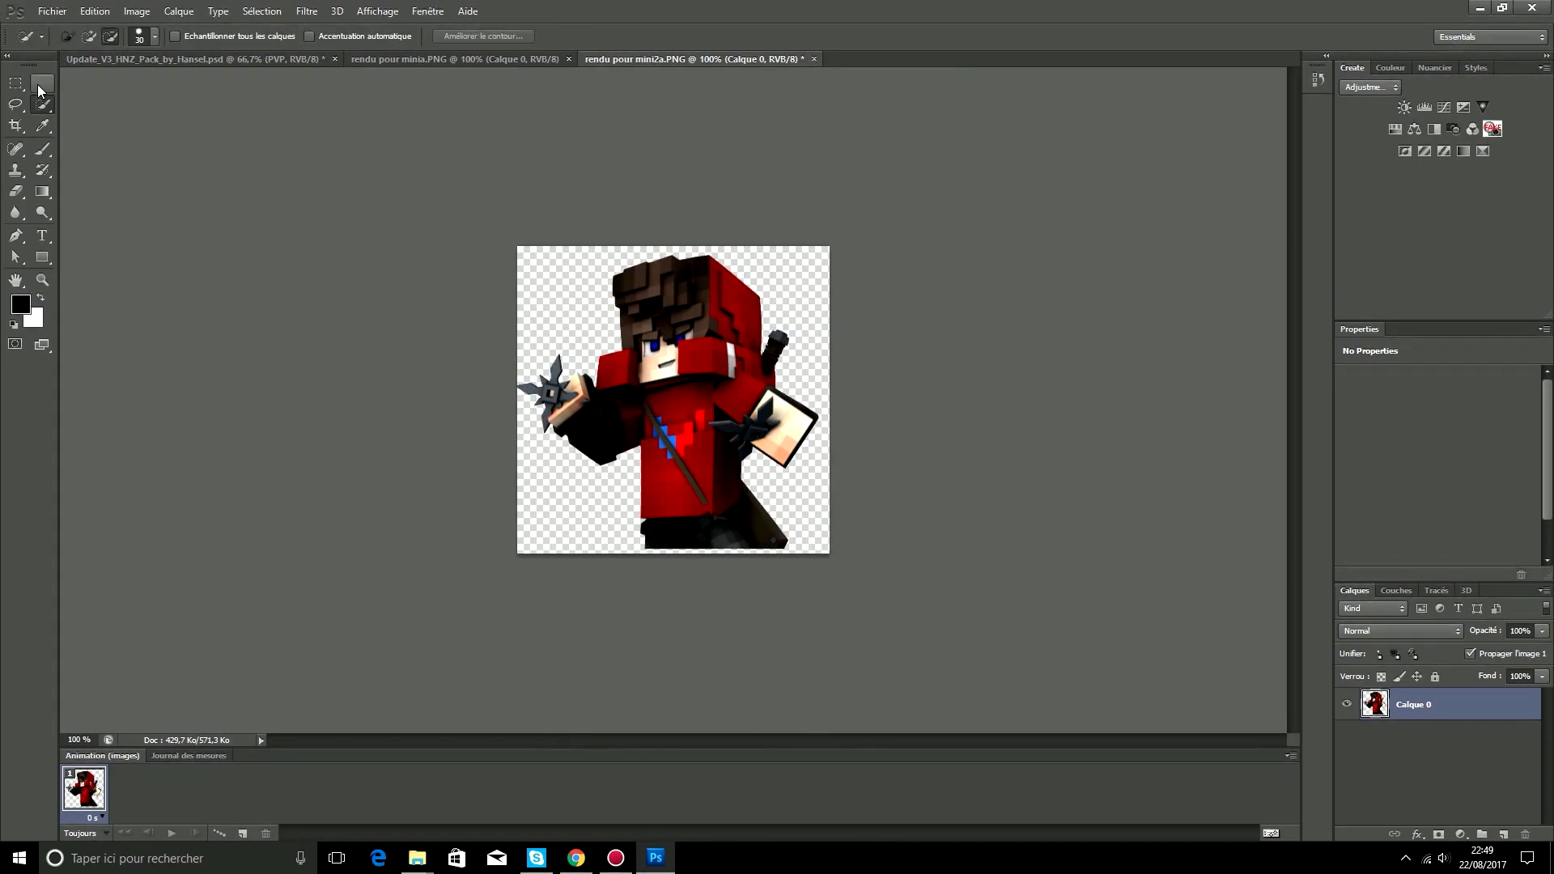
{"action": "left_click_drag", "start_coordinate": [647, 370], "coordinate": [534, 121]}
Step: Select the white background of "rendu pour minia.PNG" with the Magic Wand and delete it
{"action": "left_click", "coordinate": [500, 58]}
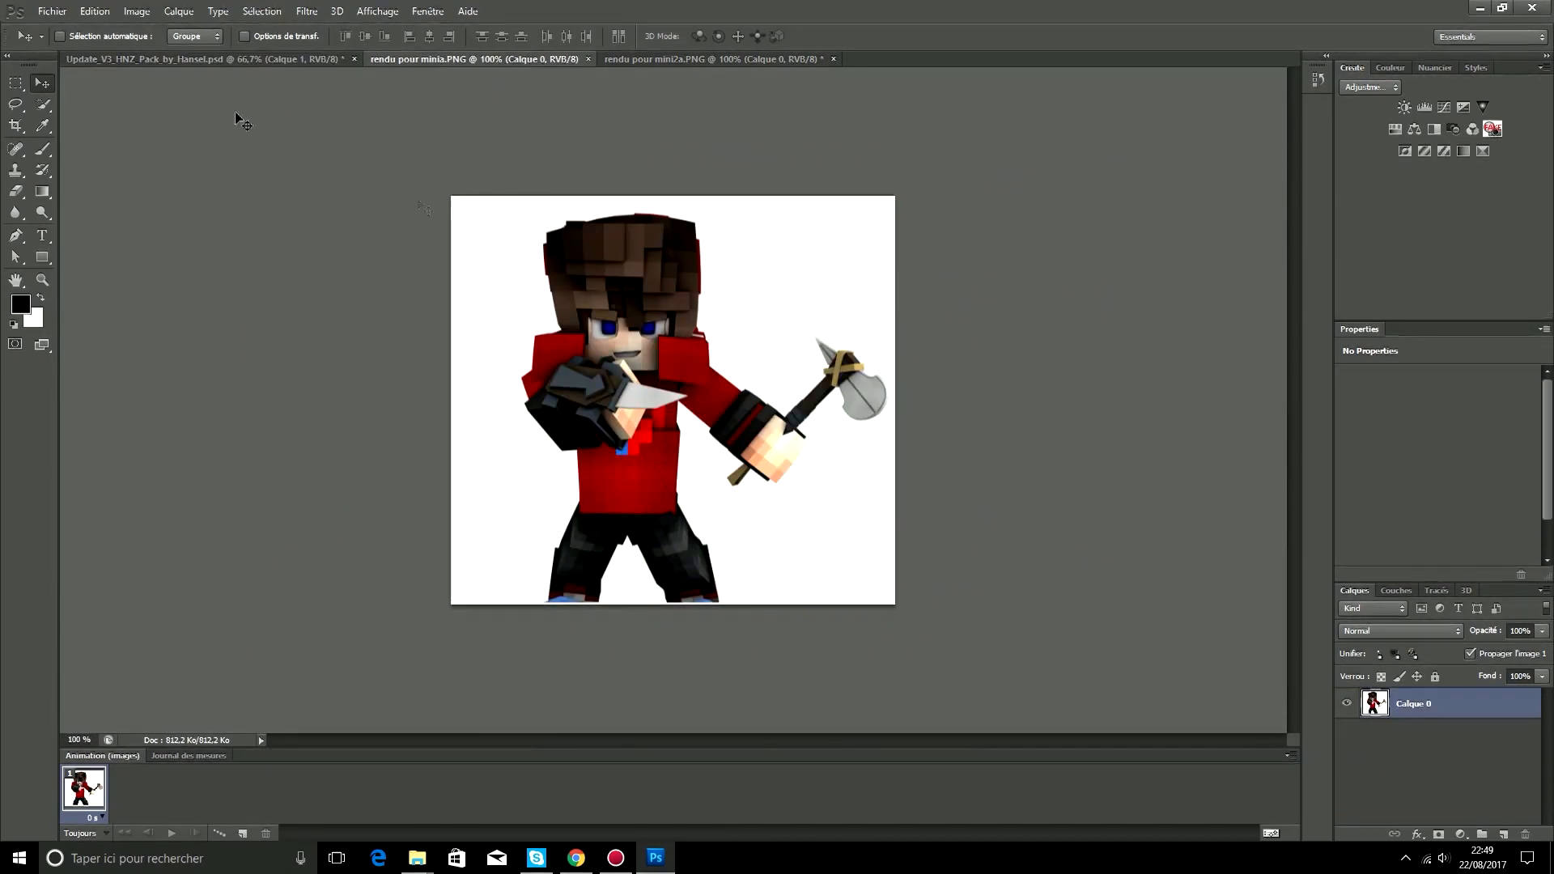
{"action": "left_click", "coordinate": [52, 110]}
{"action": "left_click", "coordinate": [54, 112]}
{"action": "left_click", "coordinate": [127, 106]}
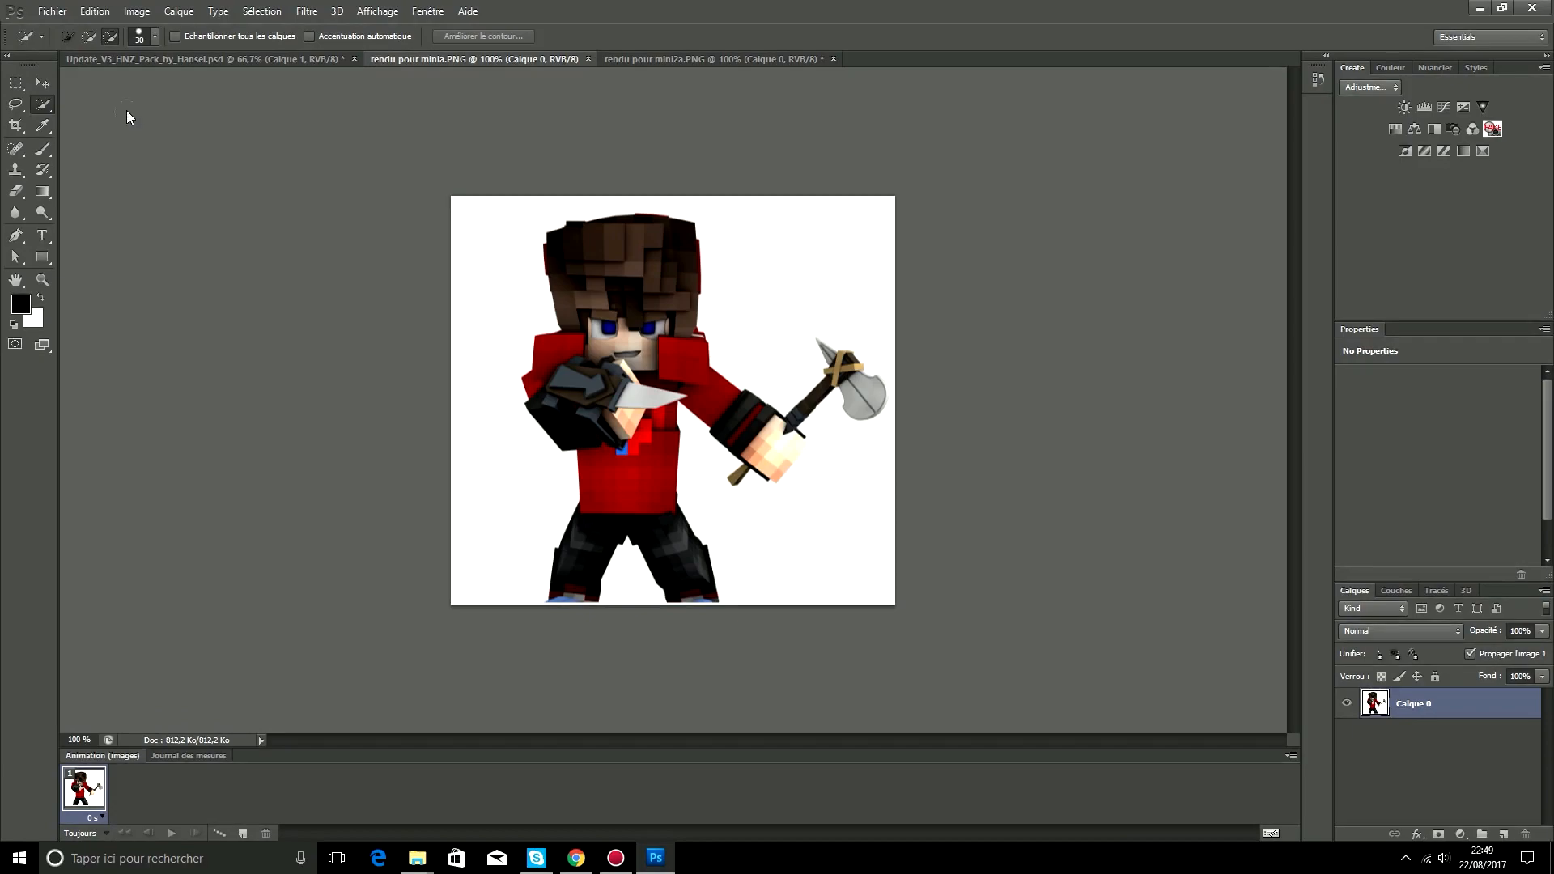
{"action": "left_click", "coordinate": [133, 117]}
{"action": "left_click", "coordinate": [510, 260]}
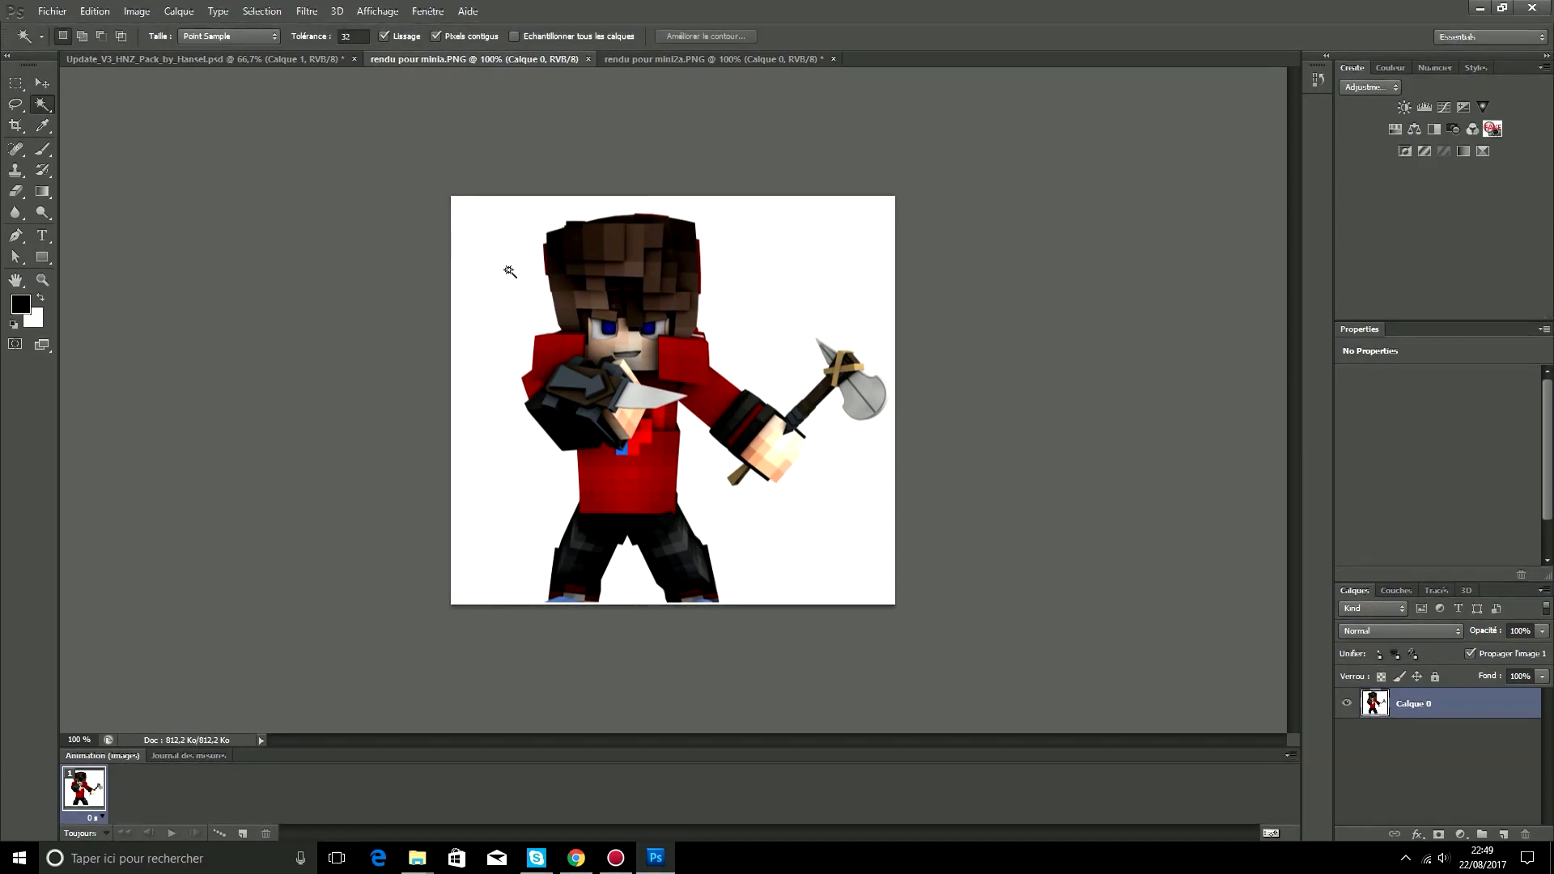
{"action": "key", "text": "Delete"}
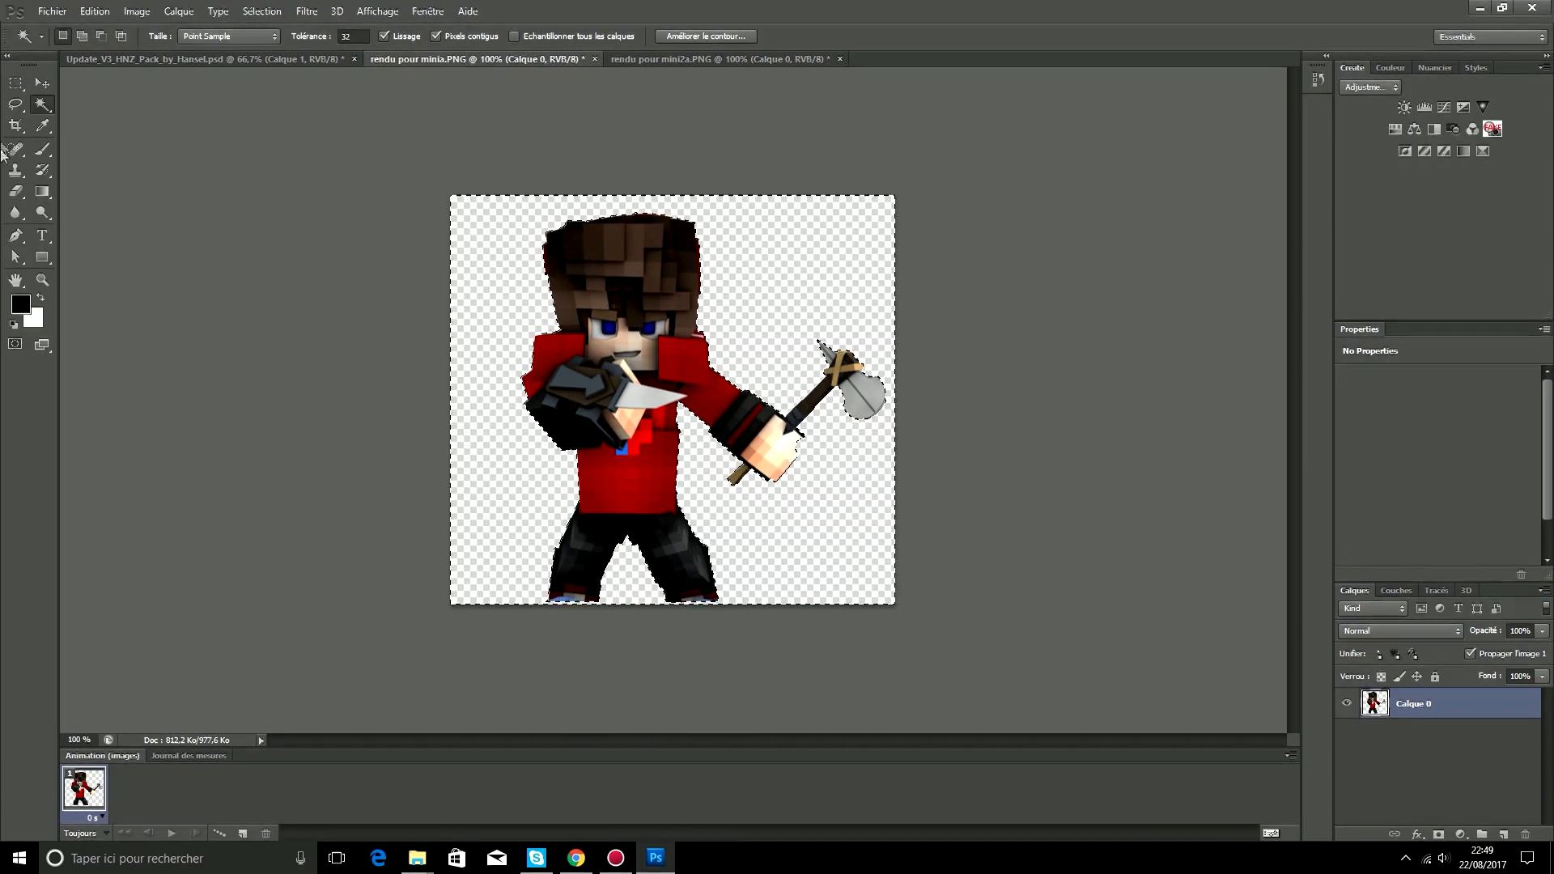
Step: Clear the selection around the axe-wielding character and copy the cut-out into the HNZ pack document with the Move tool
{"action": "left_click", "coordinate": [42, 105]}
{"action": "left_click", "coordinate": [119, 103]}
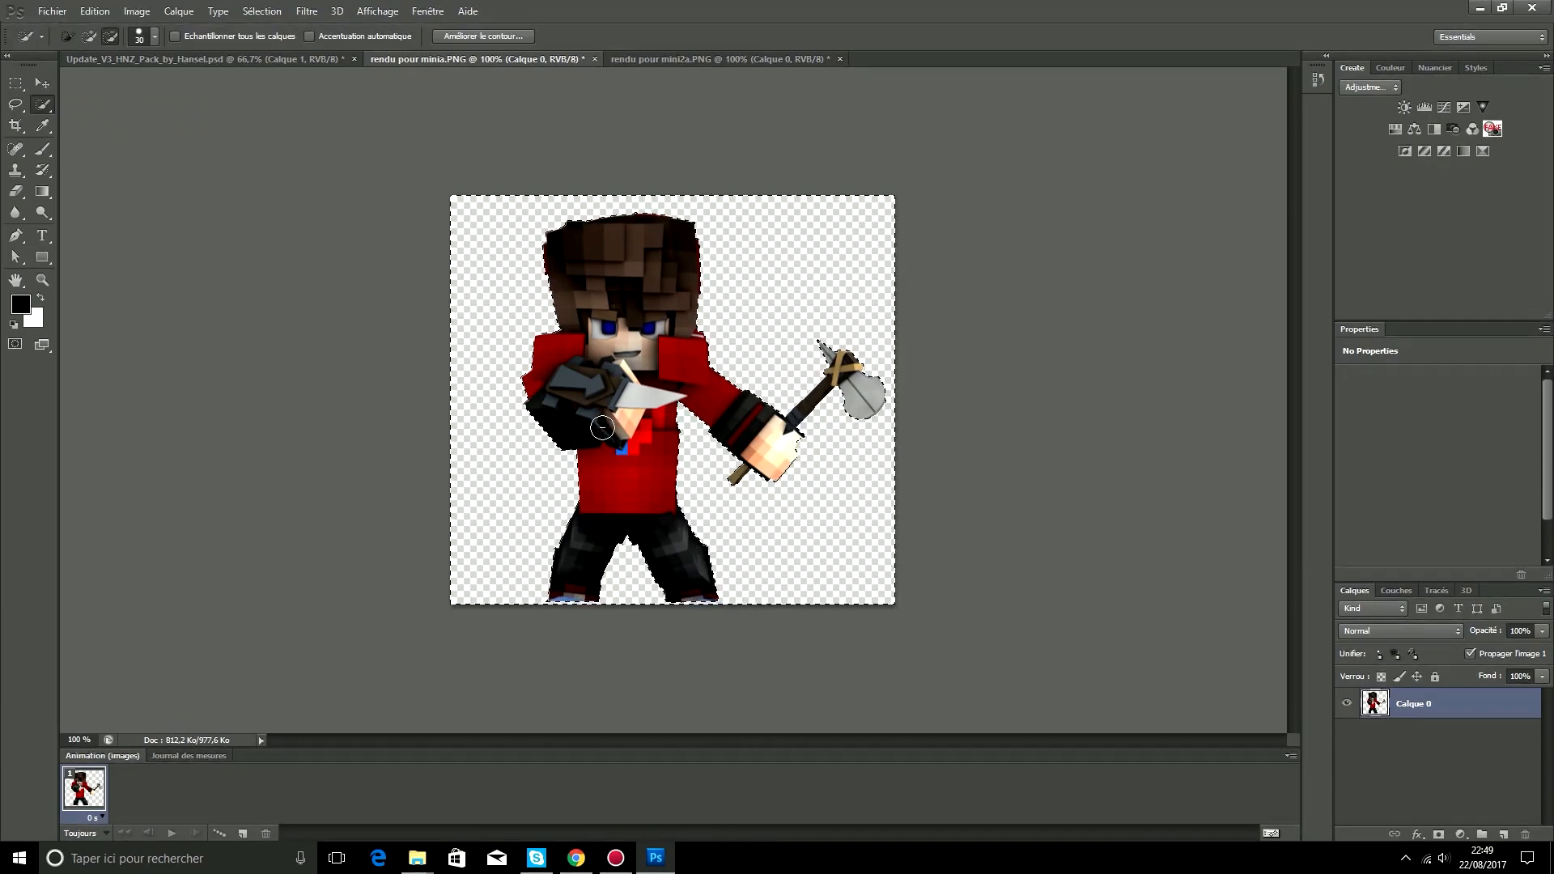
{"action": "left_click", "coordinate": [574, 237]}
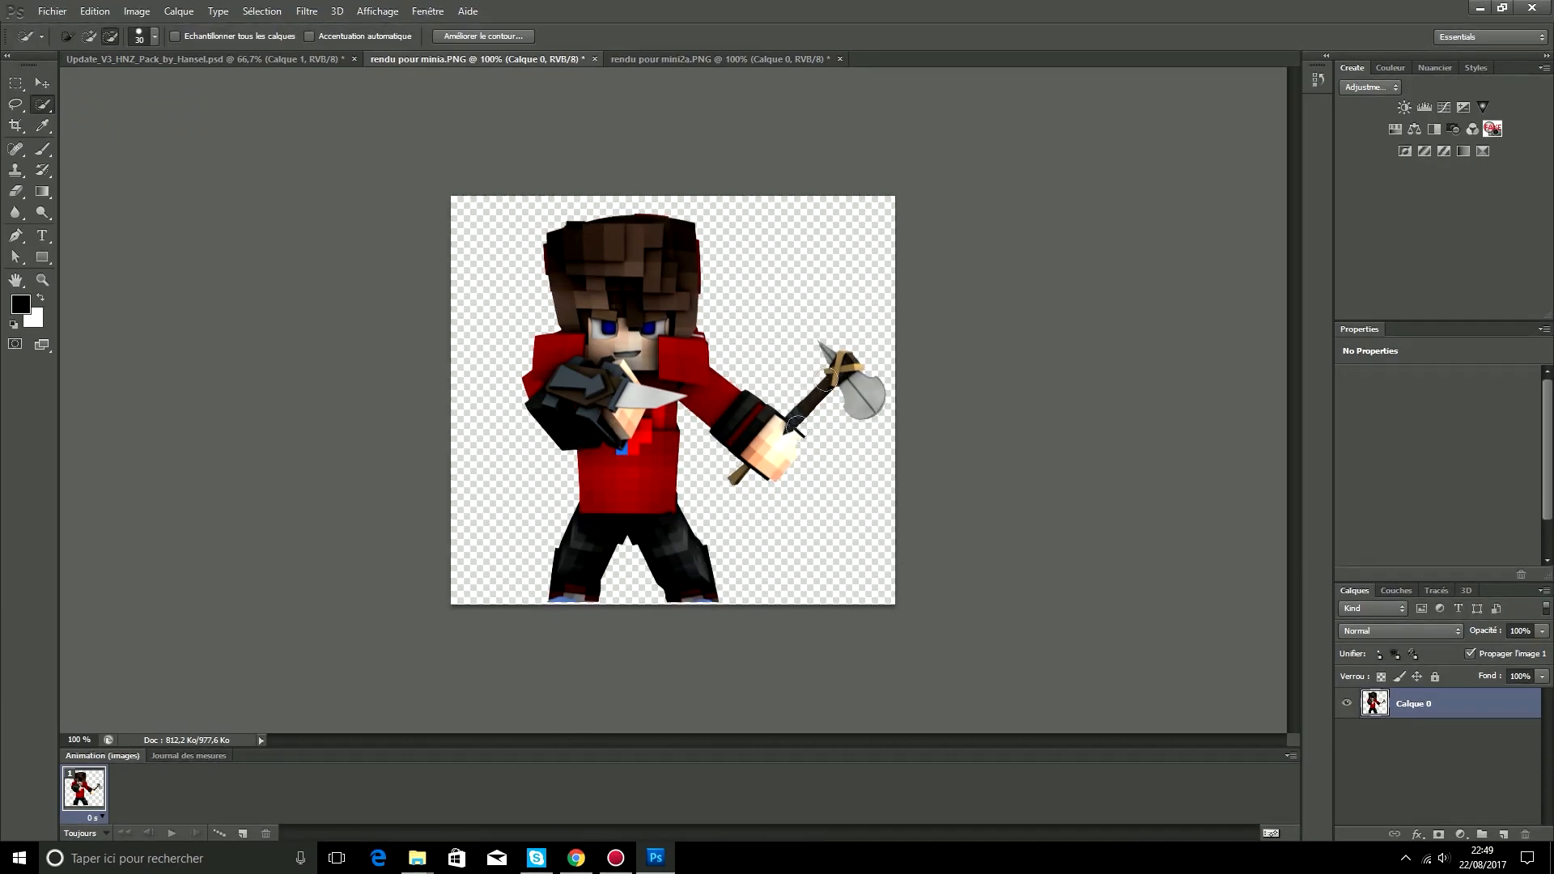
{"action": "left_click", "coordinate": [43, 83]}
{"action": "left_click_drag", "start_coordinate": [567, 364], "coordinate": [444, 363]}
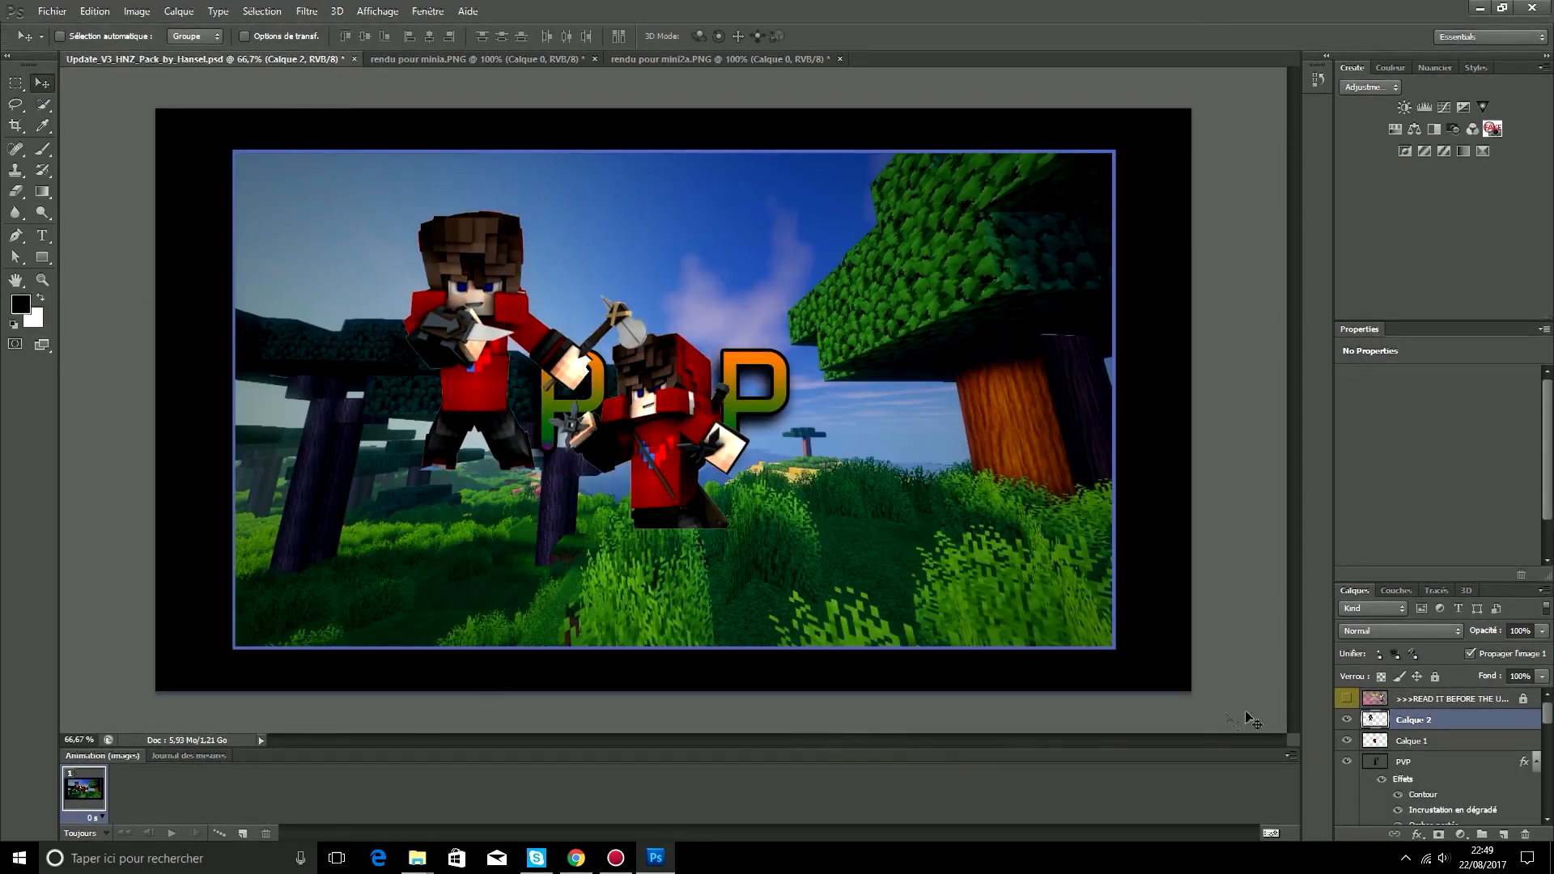
Step: Make the first [NEW] fire effect of the 2D Effects group visible, place it directly above Calque 1, and collapse the group
{"action": "scroll", "coordinate": [1449, 756], "scroll_direction": "down", "scroll_amount": 10}
{"action": "scroll", "coordinate": [1449, 757], "scroll_direction": "down", "scroll_amount": 2}
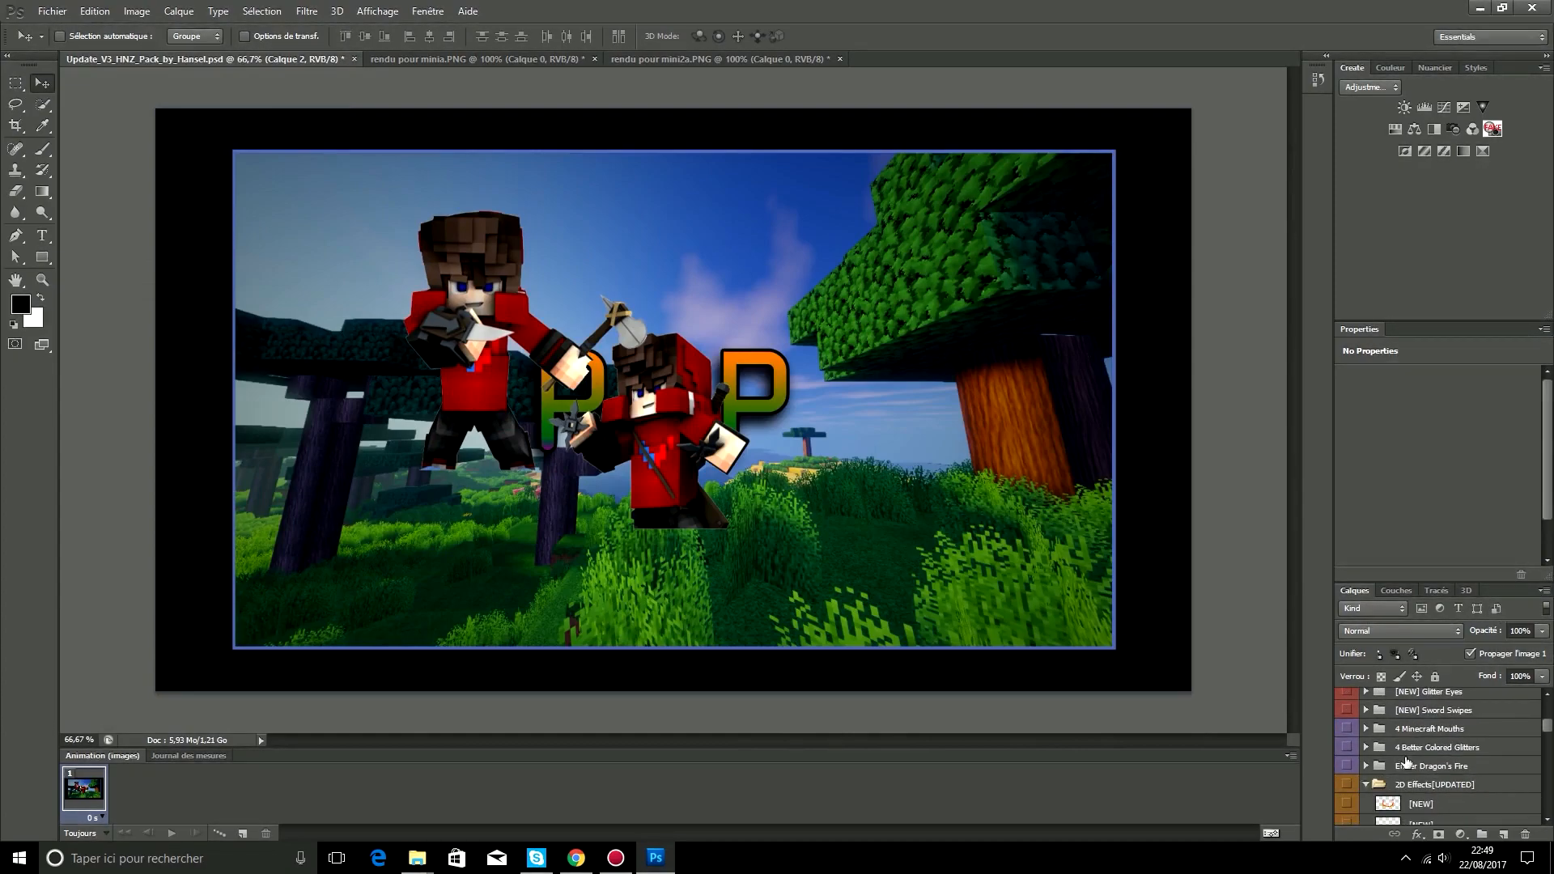
{"action": "scroll", "coordinate": [1406, 762], "scroll_direction": "down", "scroll_amount": 2}
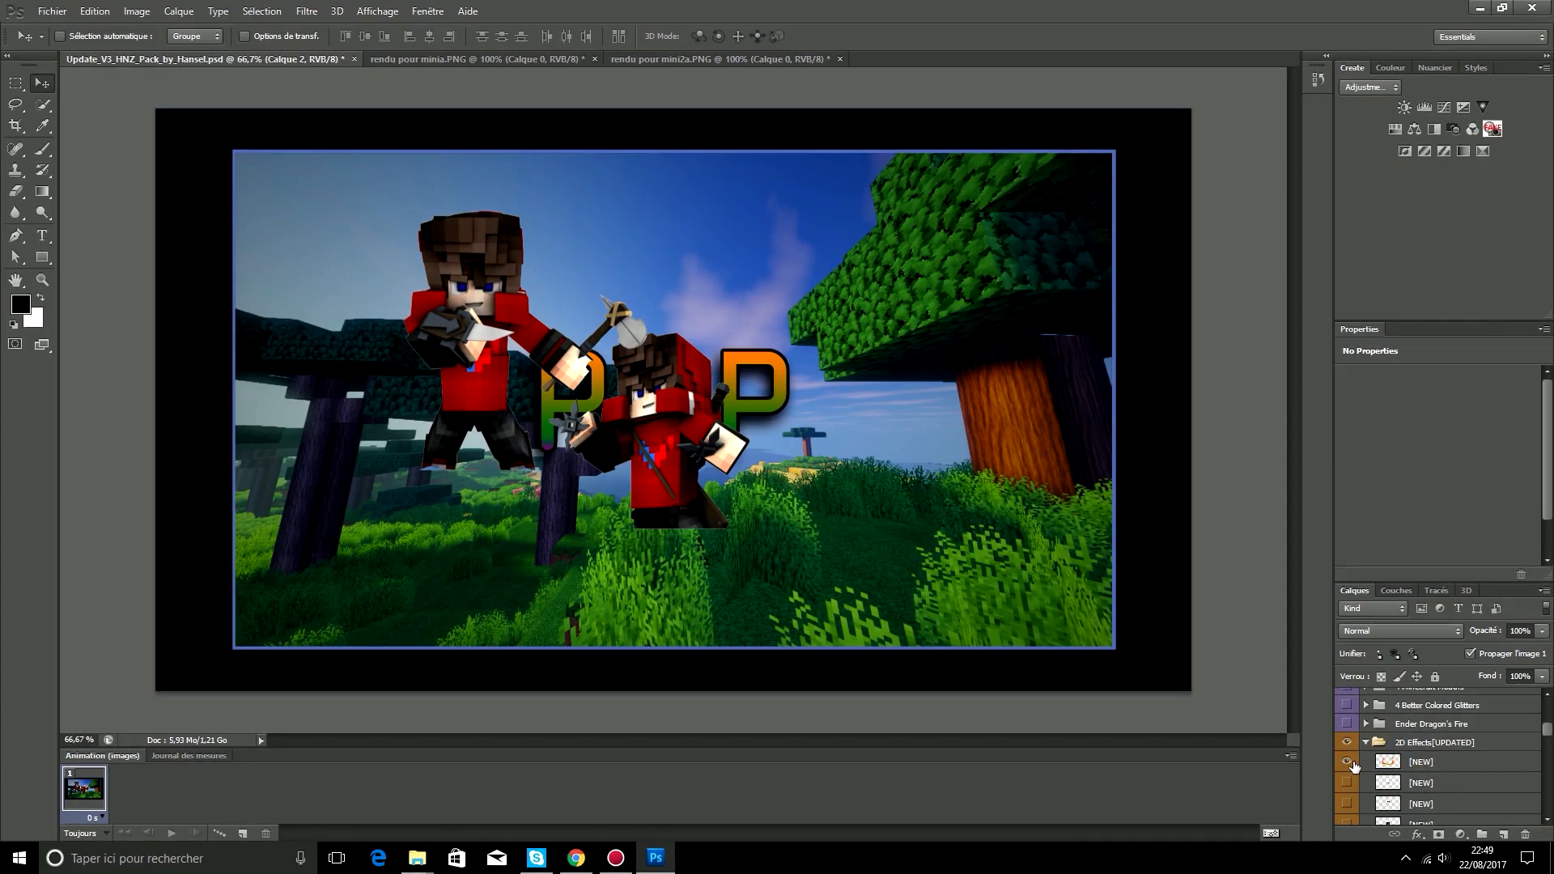
{"action": "scroll", "coordinate": [1415, 723], "scroll_direction": "down", "scroll_amount": 2}
{"action": "scroll", "coordinate": [1415, 722], "scroll_direction": "up", "scroll_amount": 3}
{"action": "scroll", "coordinate": [1415, 742], "scroll_direction": "up", "scroll_amount": 10}
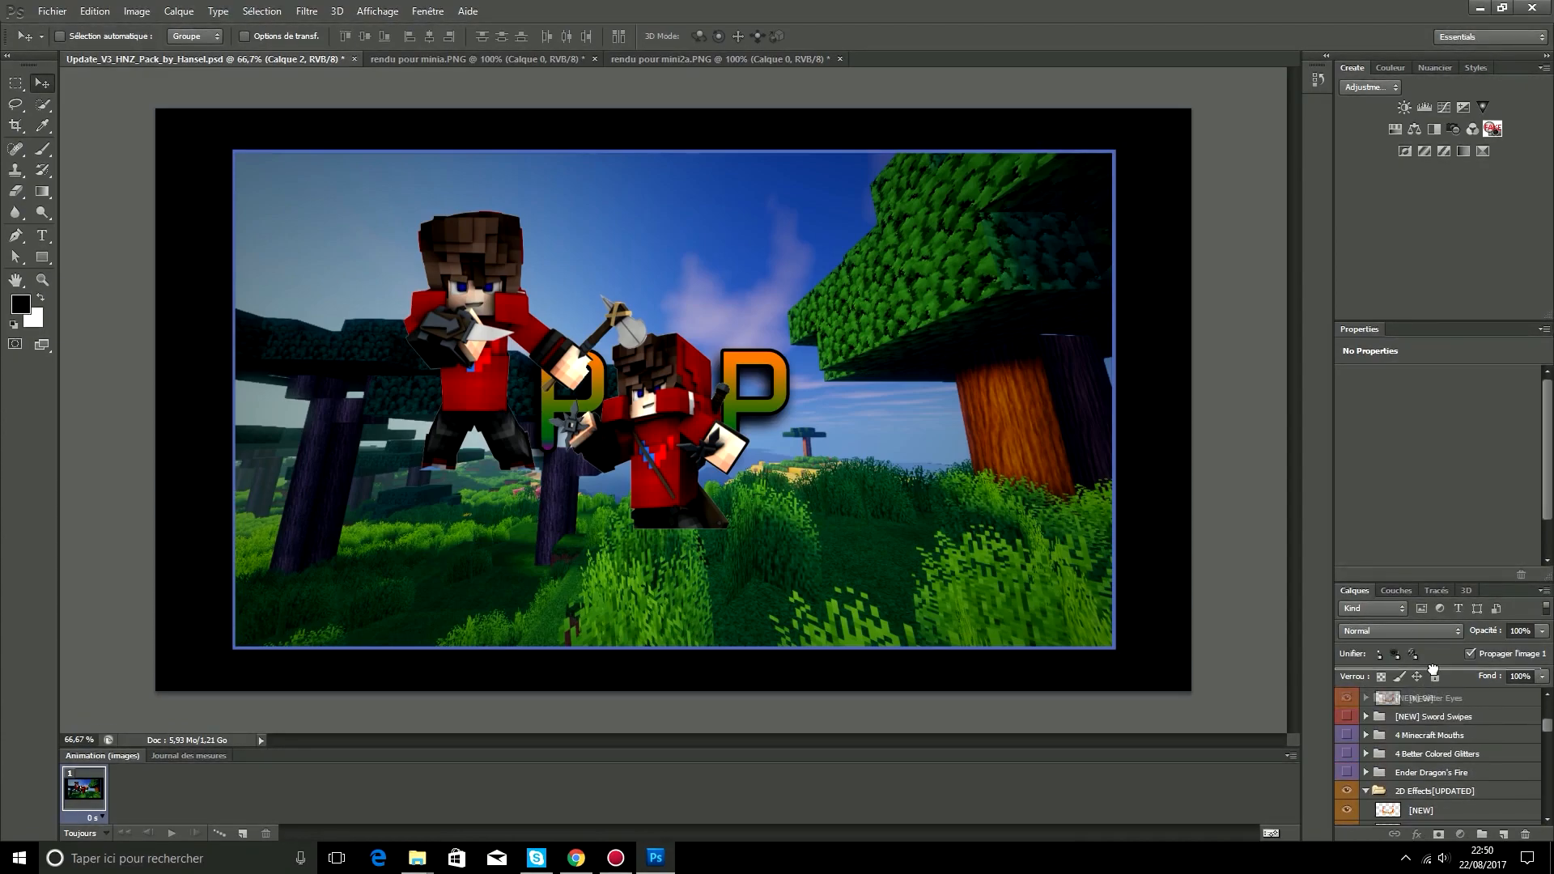
{"action": "left_click_drag", "start_coordinate": [1427, 697], "coordinate": [1378, 807]}
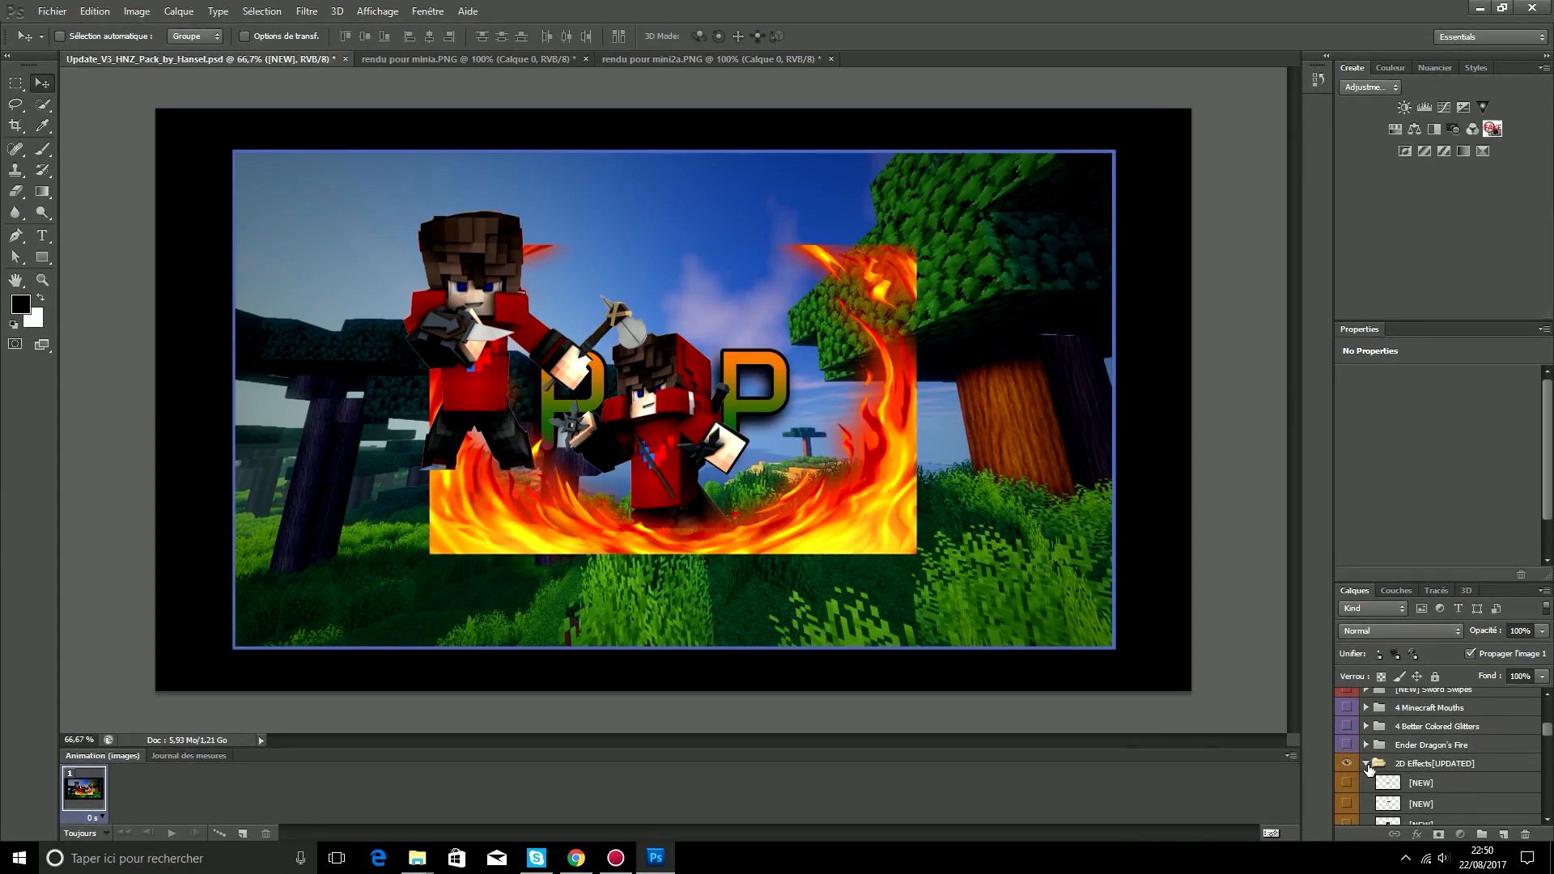
{"action": "left_click", "coordinate": [1366, 763]}
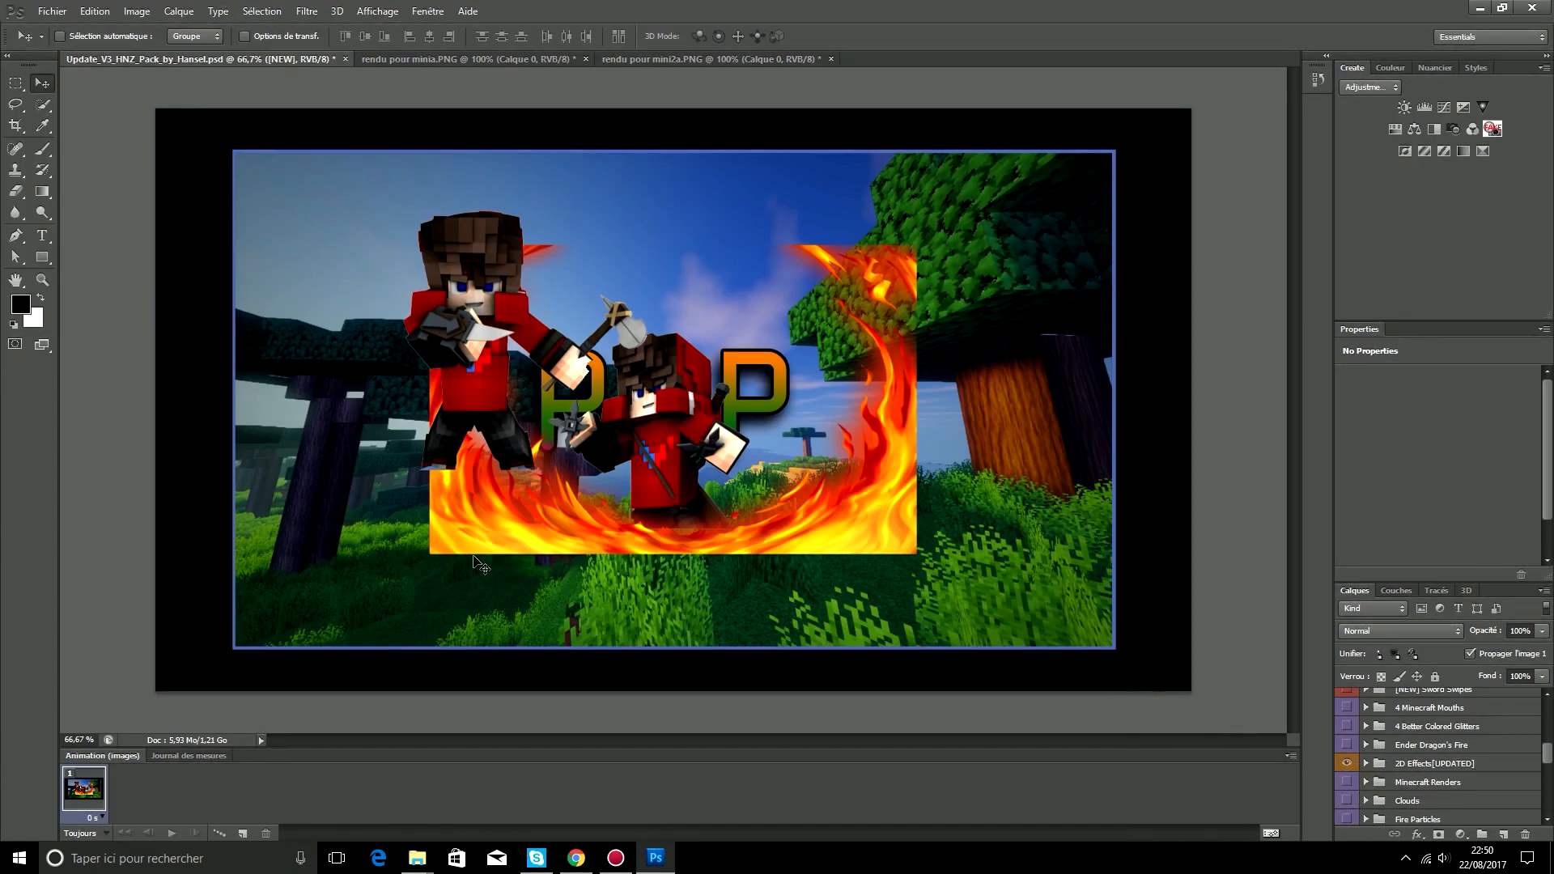
Step: Scale the fire effect to about 212.62% width and 186.56% height so it frames the whole canvas
{"action": "key", "text": "ctrl+t"}
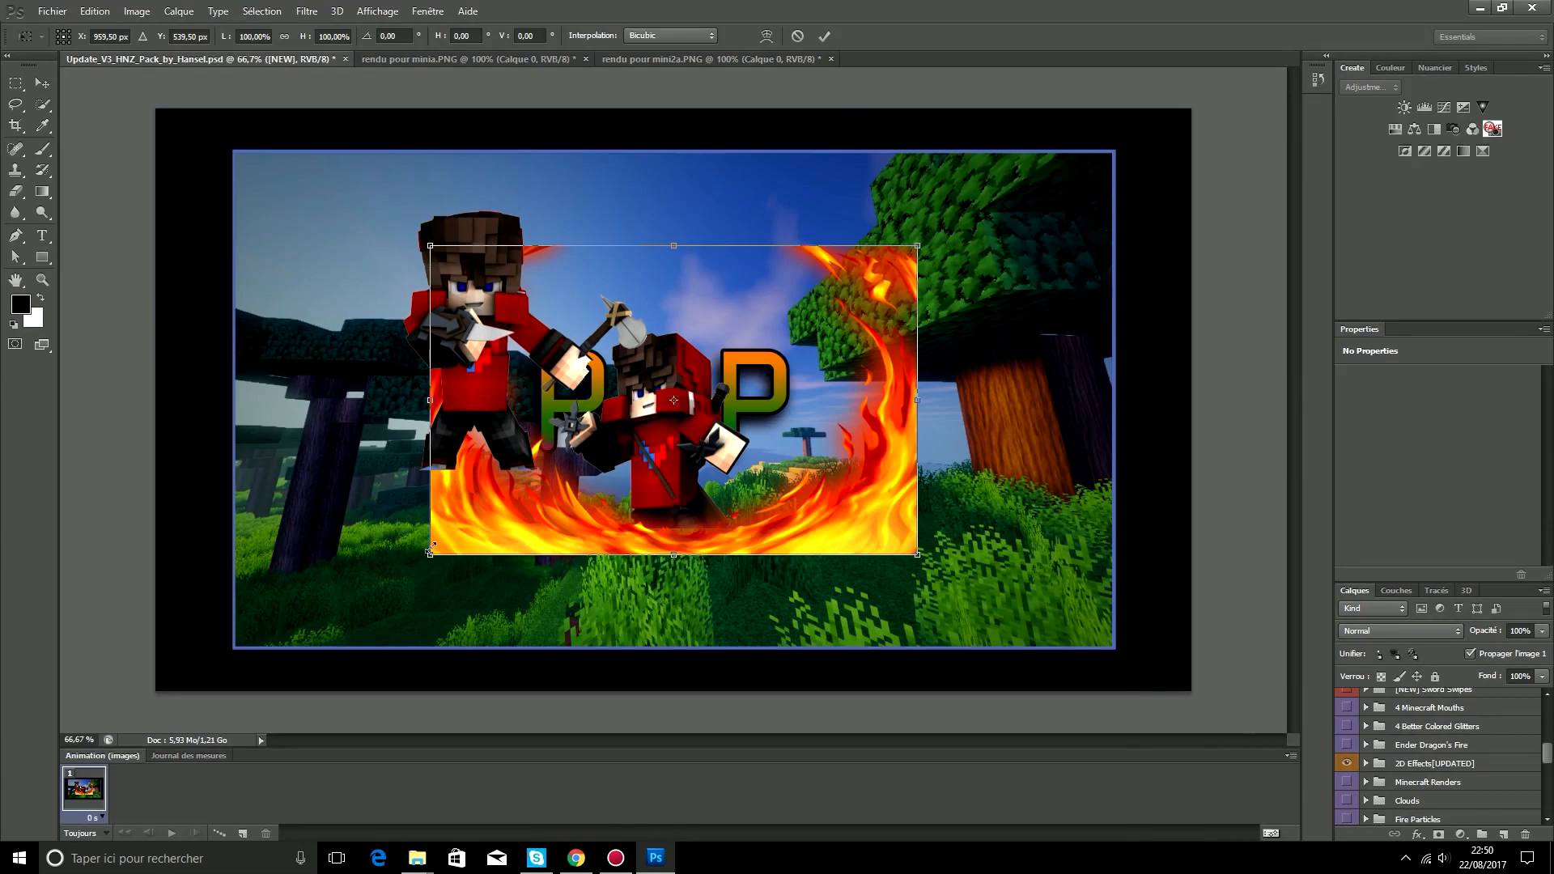
{"action": "left_click_drag", "start_coordinate": [431, 554], "coordinate": [733, 362]}
{"action": "right_click", "coordinate": [232, 401]}
{"action": "left_click", "coordinate": [745, 342]}
{"action": "left_click_drag", "start_coordinate": [734, 361], "coordinate": [144, 733]}
{"action": "left_click_drag", "start_coordinate": [918, 246], "coordinate": [1114, 120]}
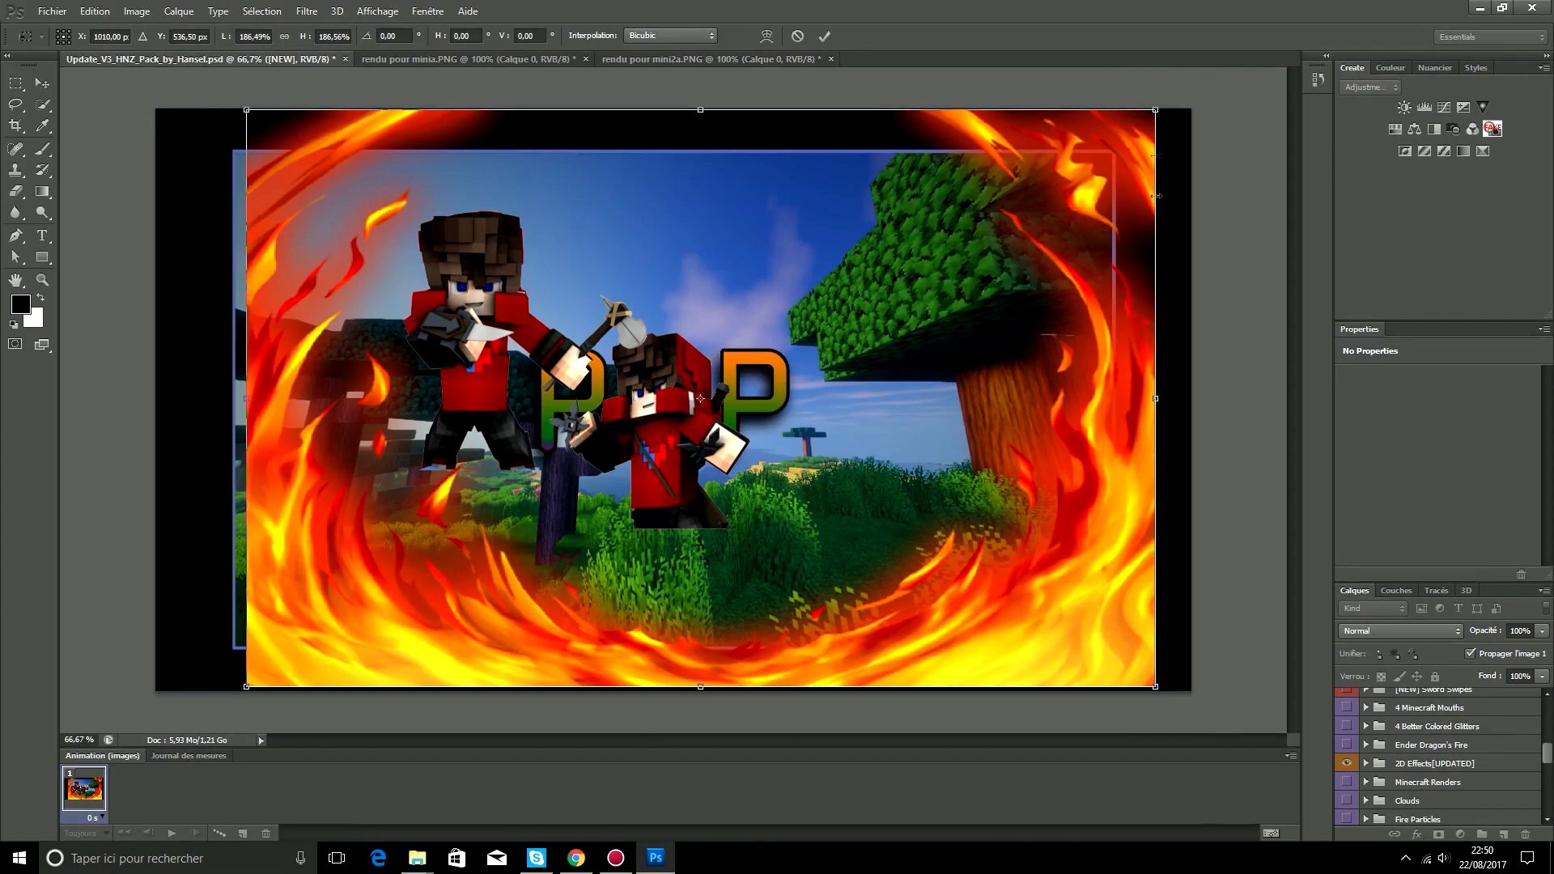
{"action": "left_click_drag", "start_coordinate": [1158, 399], "coordinate": [1194, 399]}
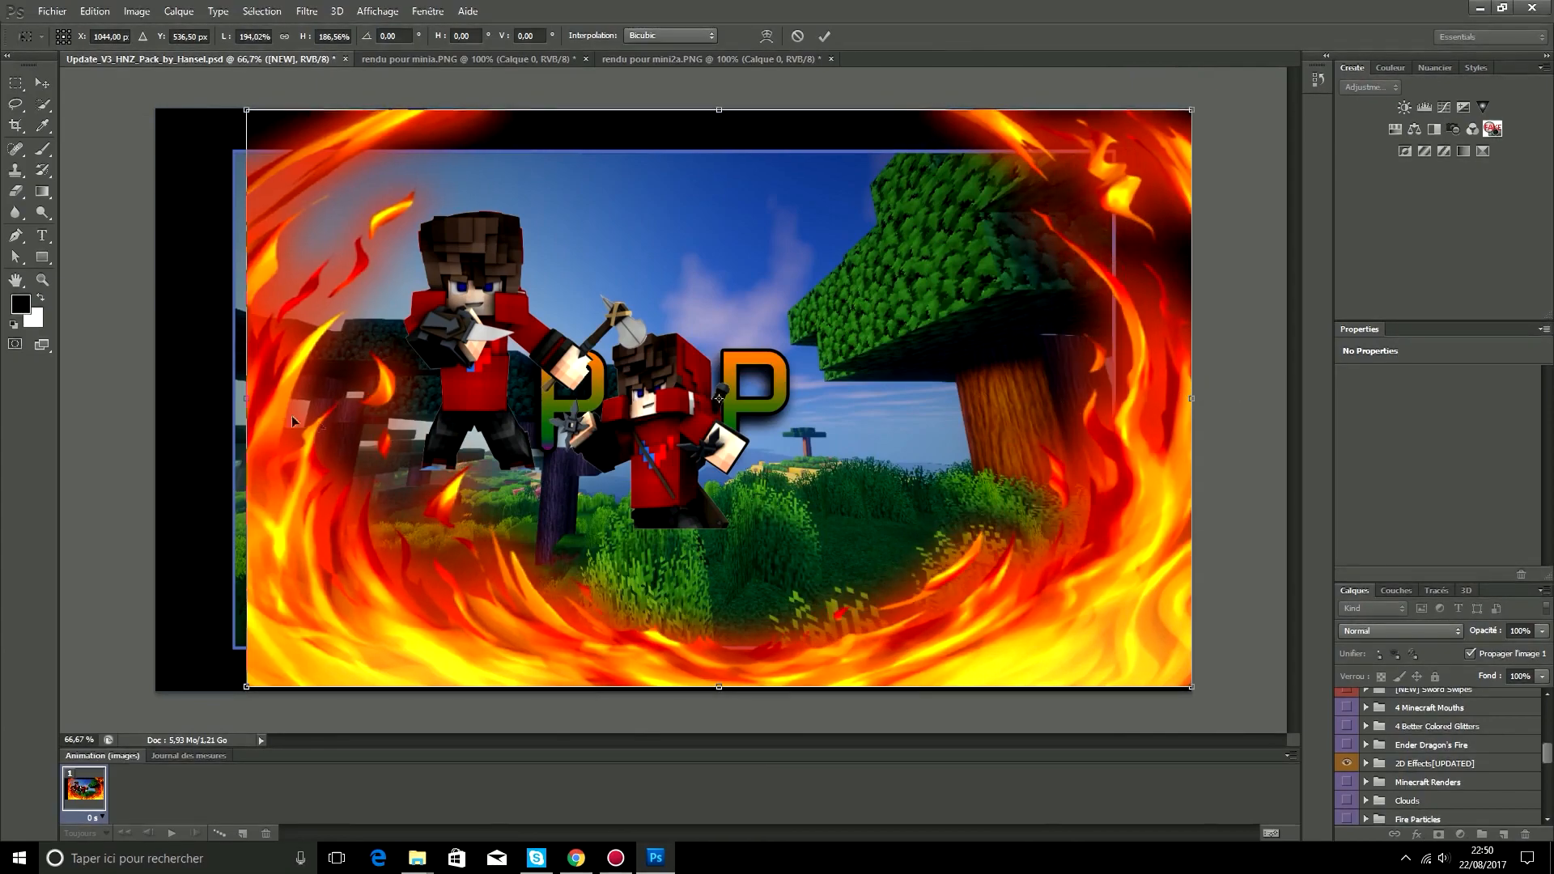
{"action": "left_click_drag", "start_coordinate": [246, 397], "coordinate": [155, 398]}
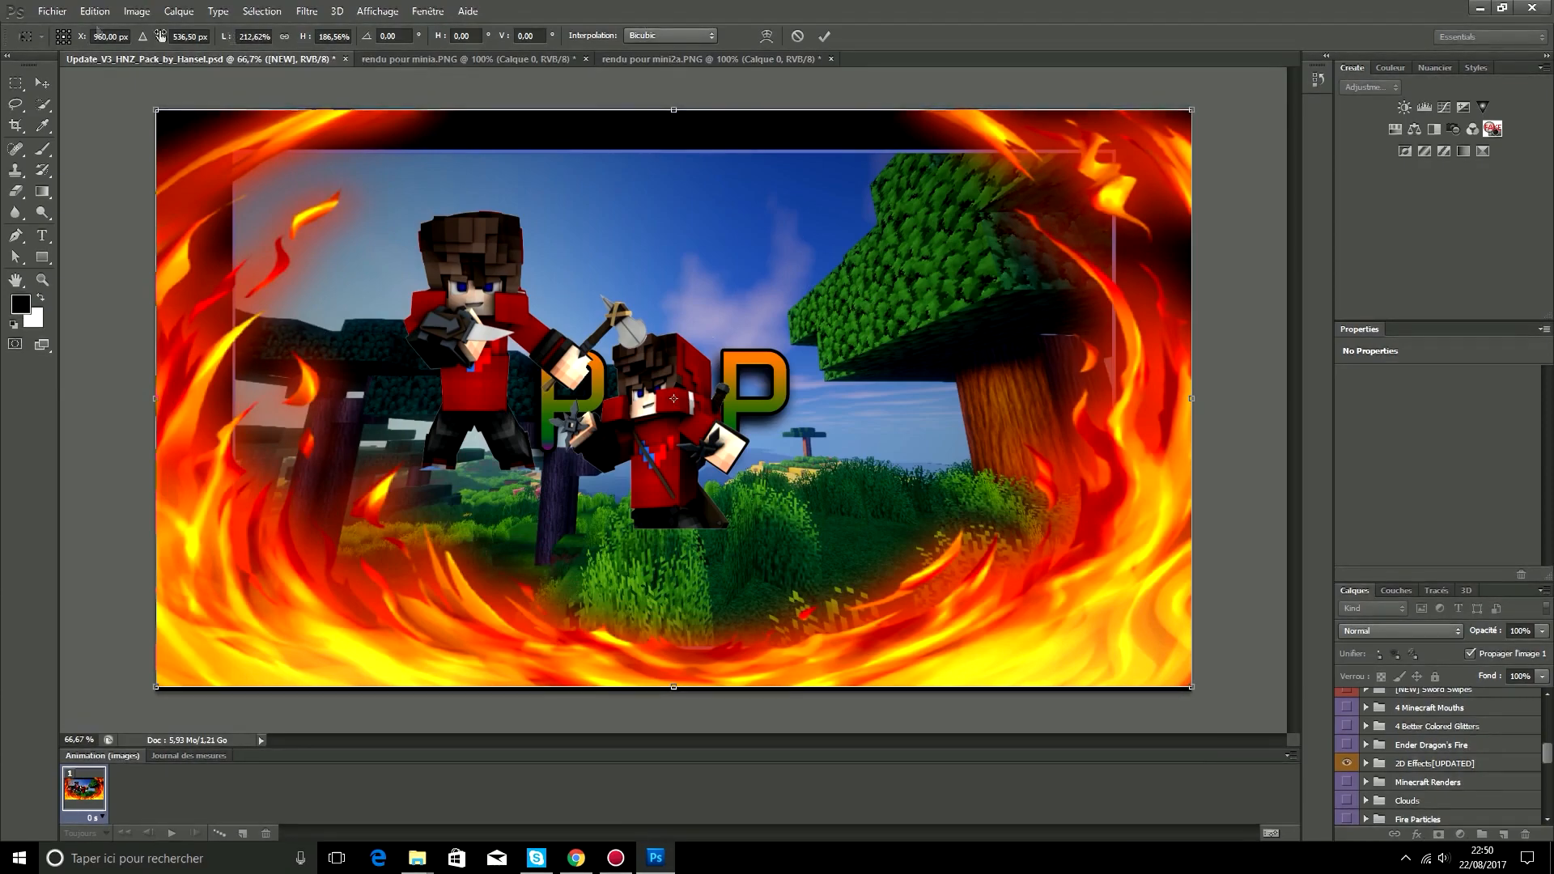
{"action": "key", "text": "v"}
{"action": "left_click", "coordinate": [673, 315]}
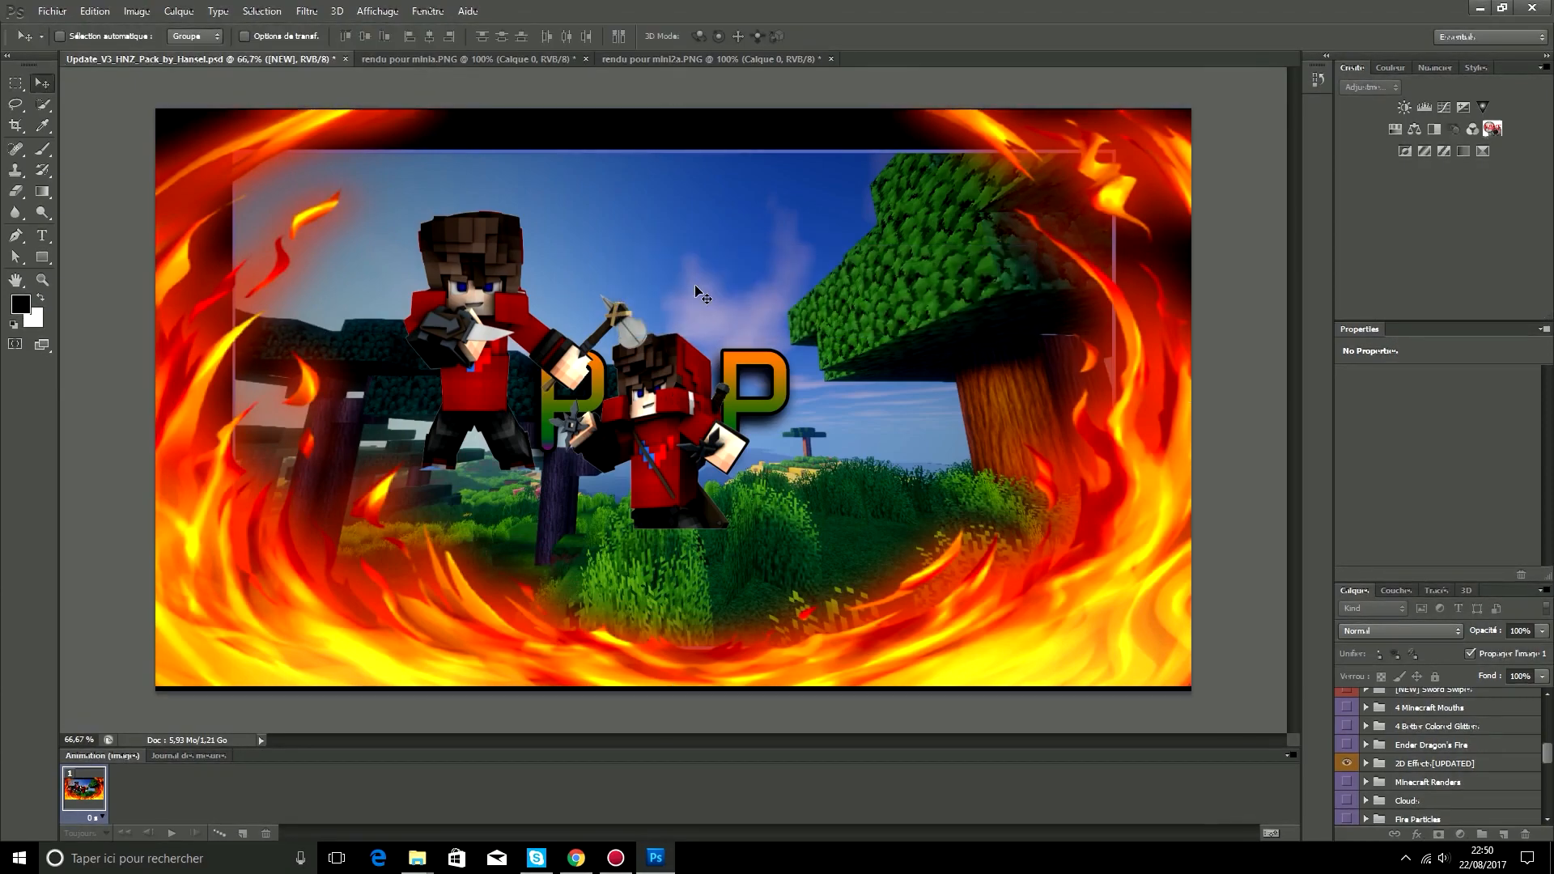
Step: Move the Calque 1 character off the PVP title to the lower-right part of the scene, behind the flames
{"action": "scroll", "coordinate": [1433, 751], "scroll_direction": "up", "scroll_amount": 5}
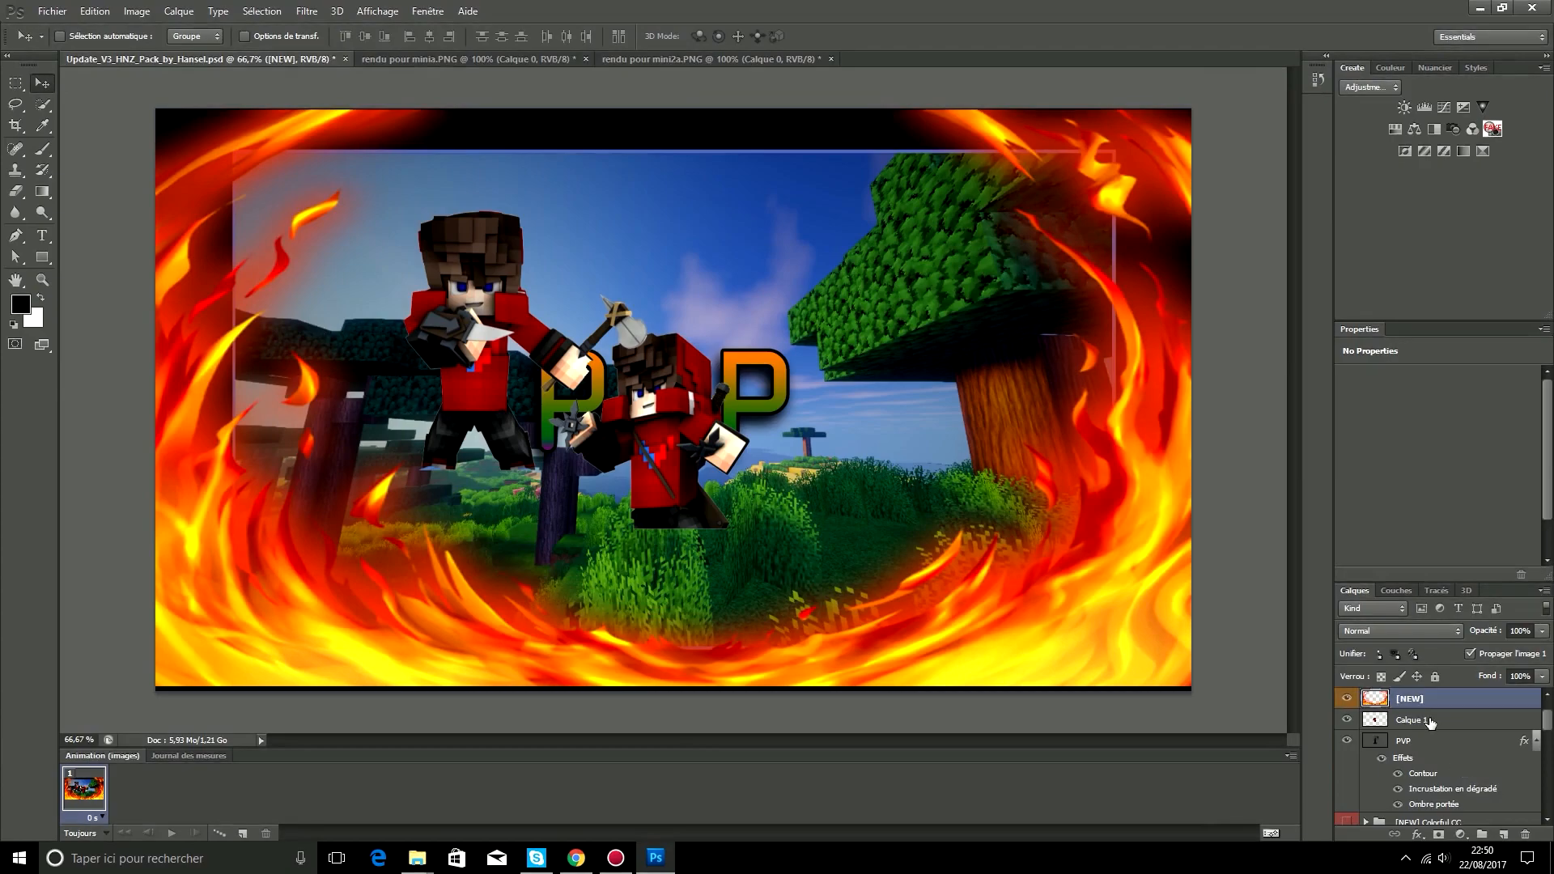
{"action": "left_click", "coordinate": [1429, 721]}
{"action": "left_click_drag", "start_coordinate": [635, 417], "coordinate": [854, 511]}
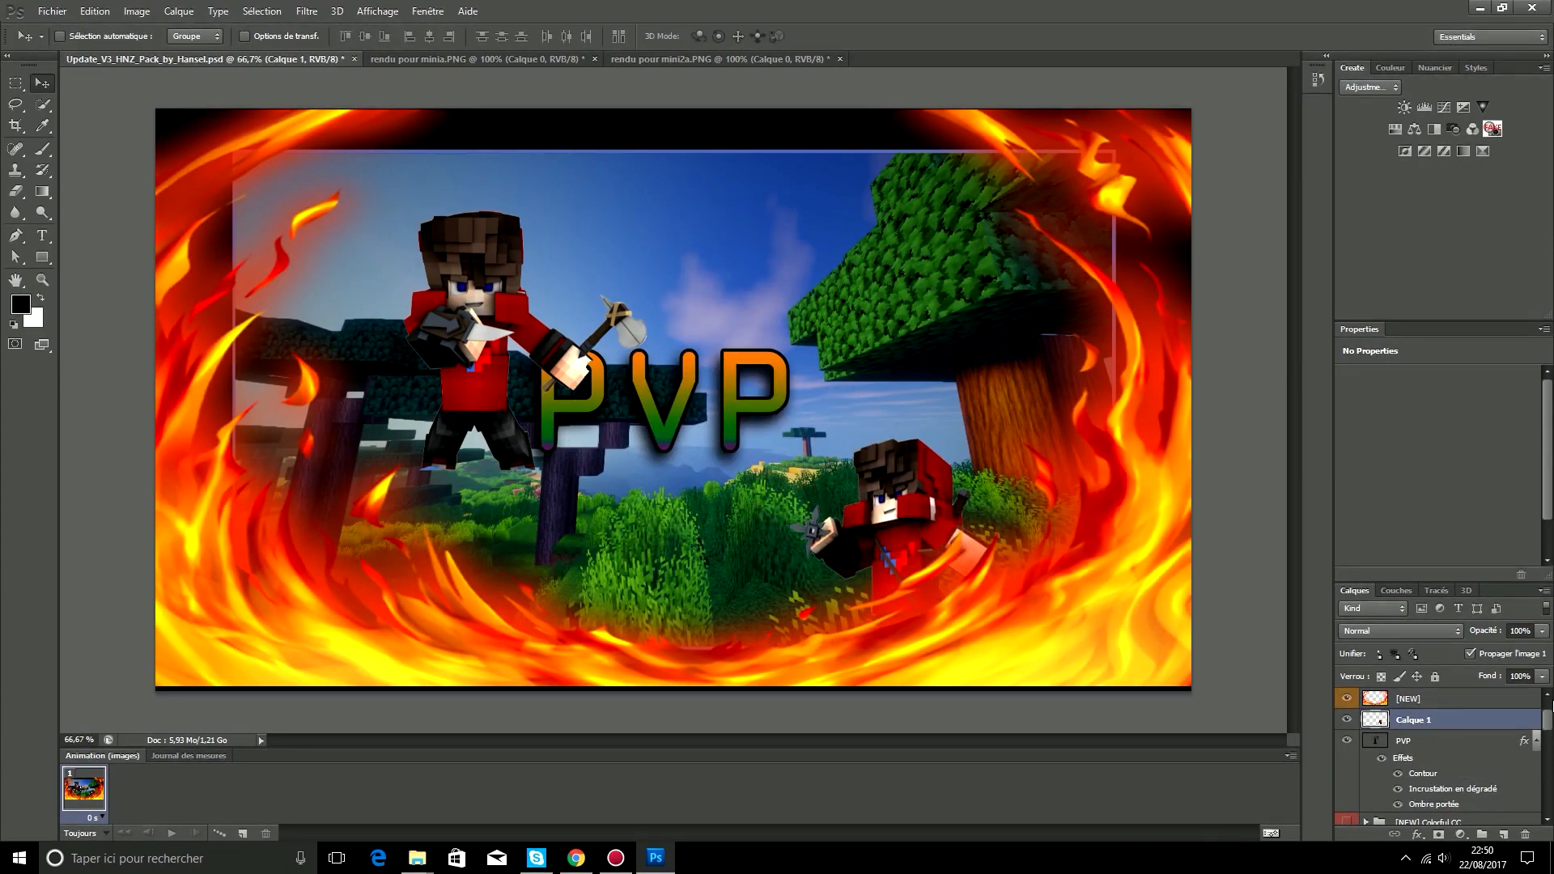
Step: Add a white (ffffff) stroke layer style around the Calque 1 character
{"action": "double_click", "coordinate": [1504, 703]}
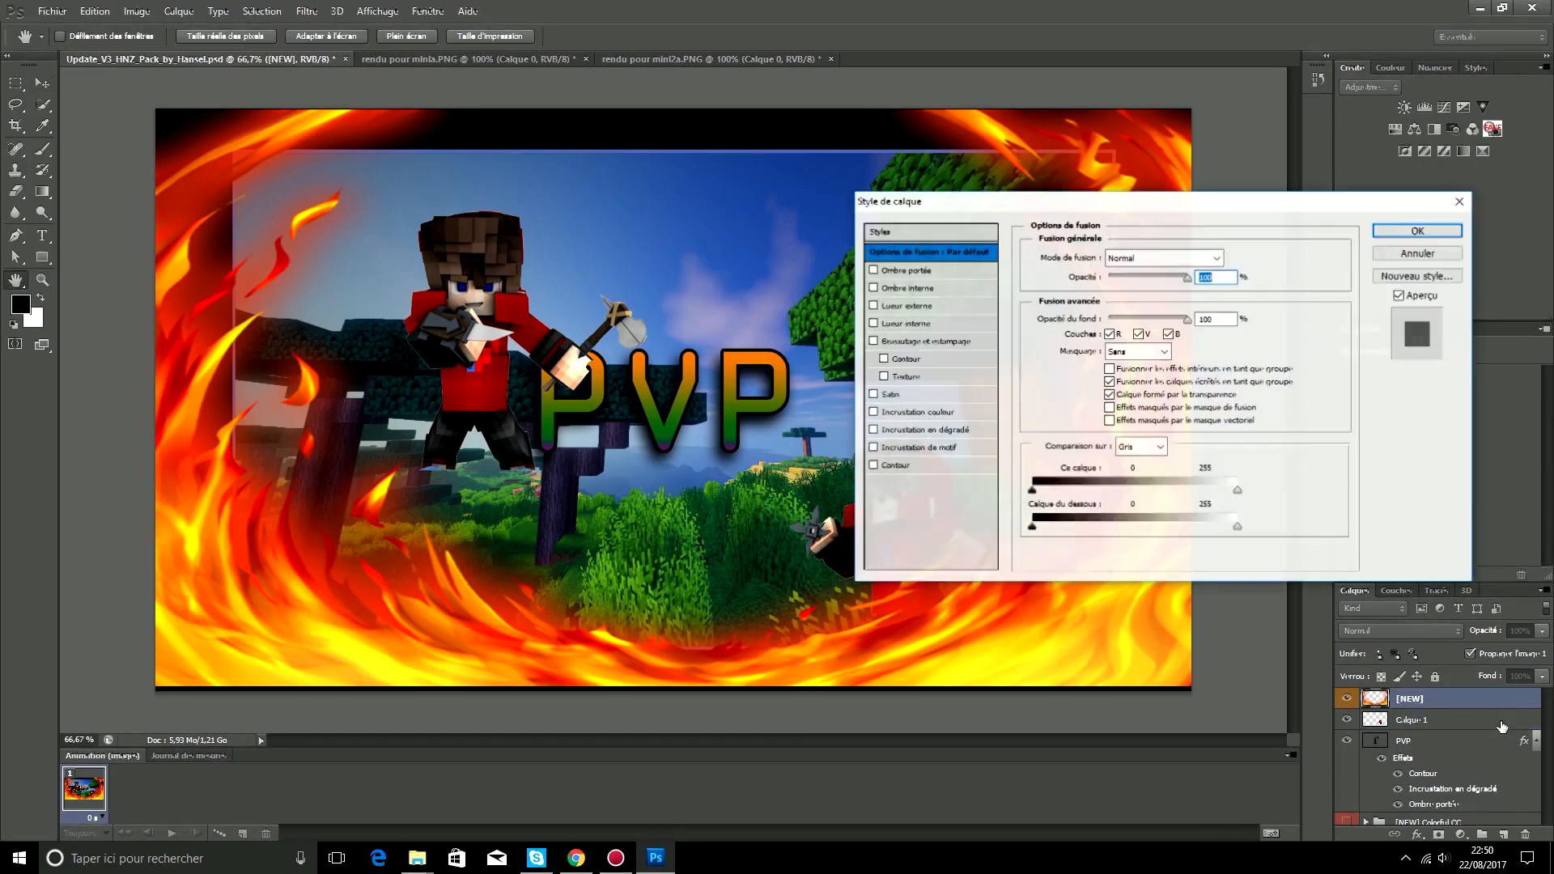
{"action": "left_click", "coordinate": [1462, 202]}
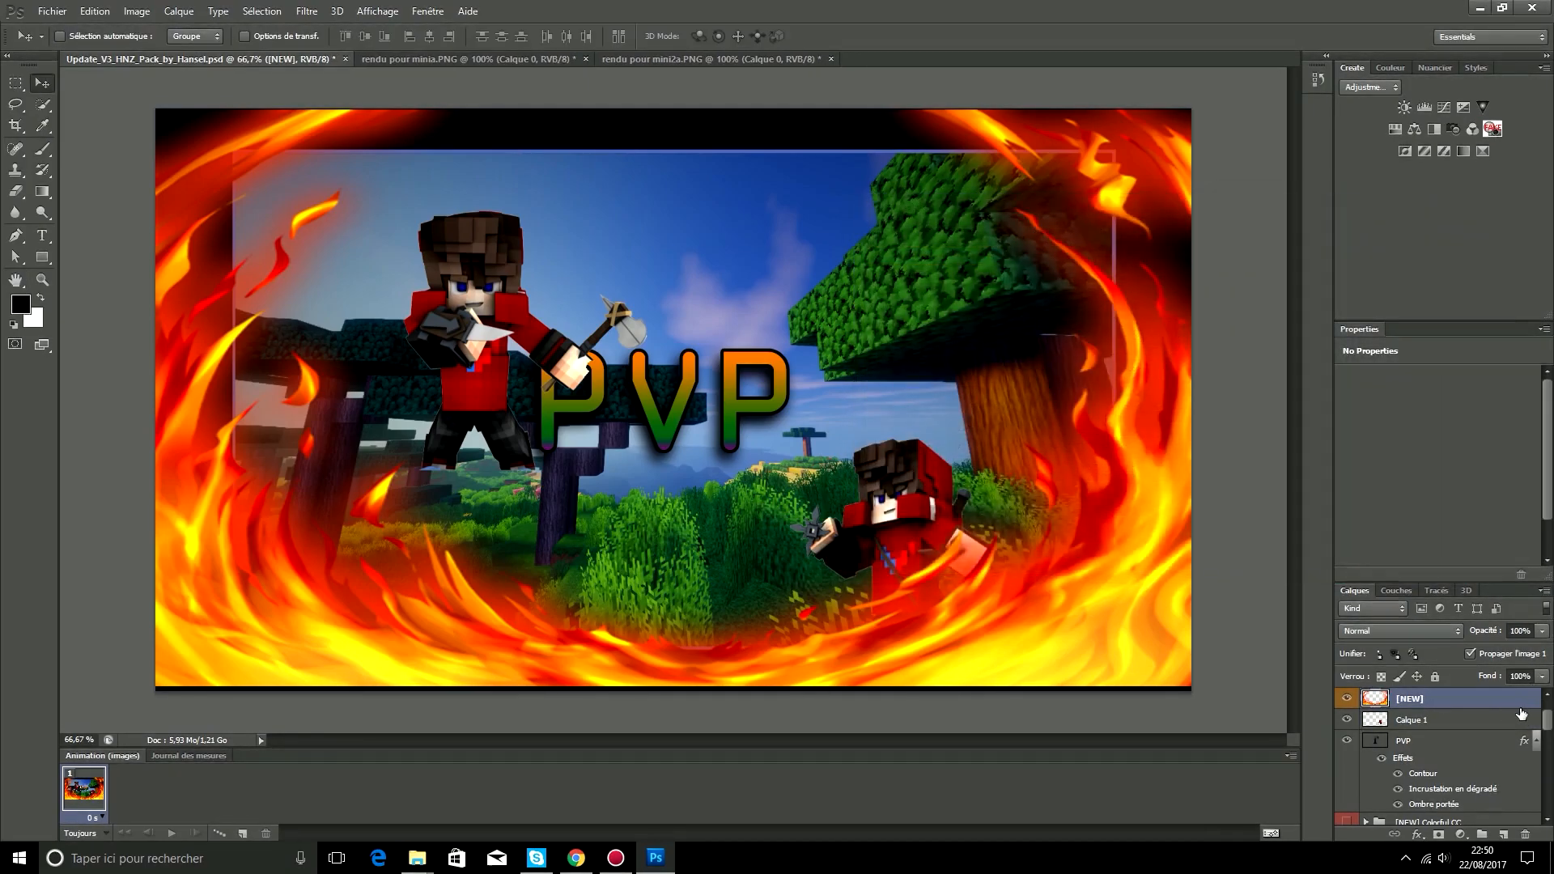
{"action": "left_click", "coordinate": [1520, 720]}
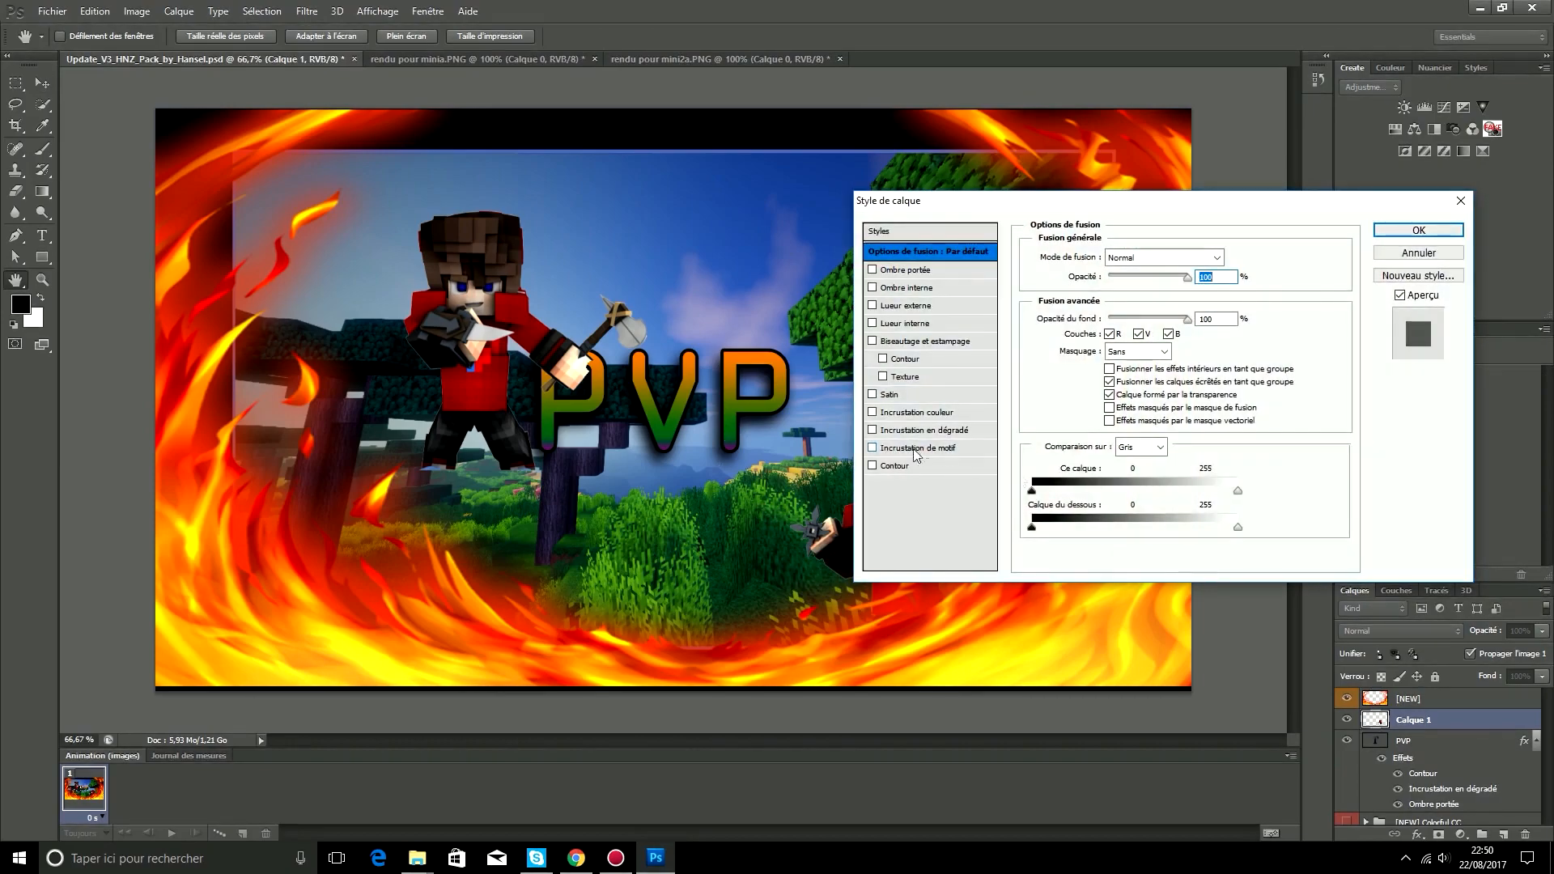
{"action": "left_click", "coordinate": [896, 467]}
{"action": "left_click", "coordinate": [1082, 367]}
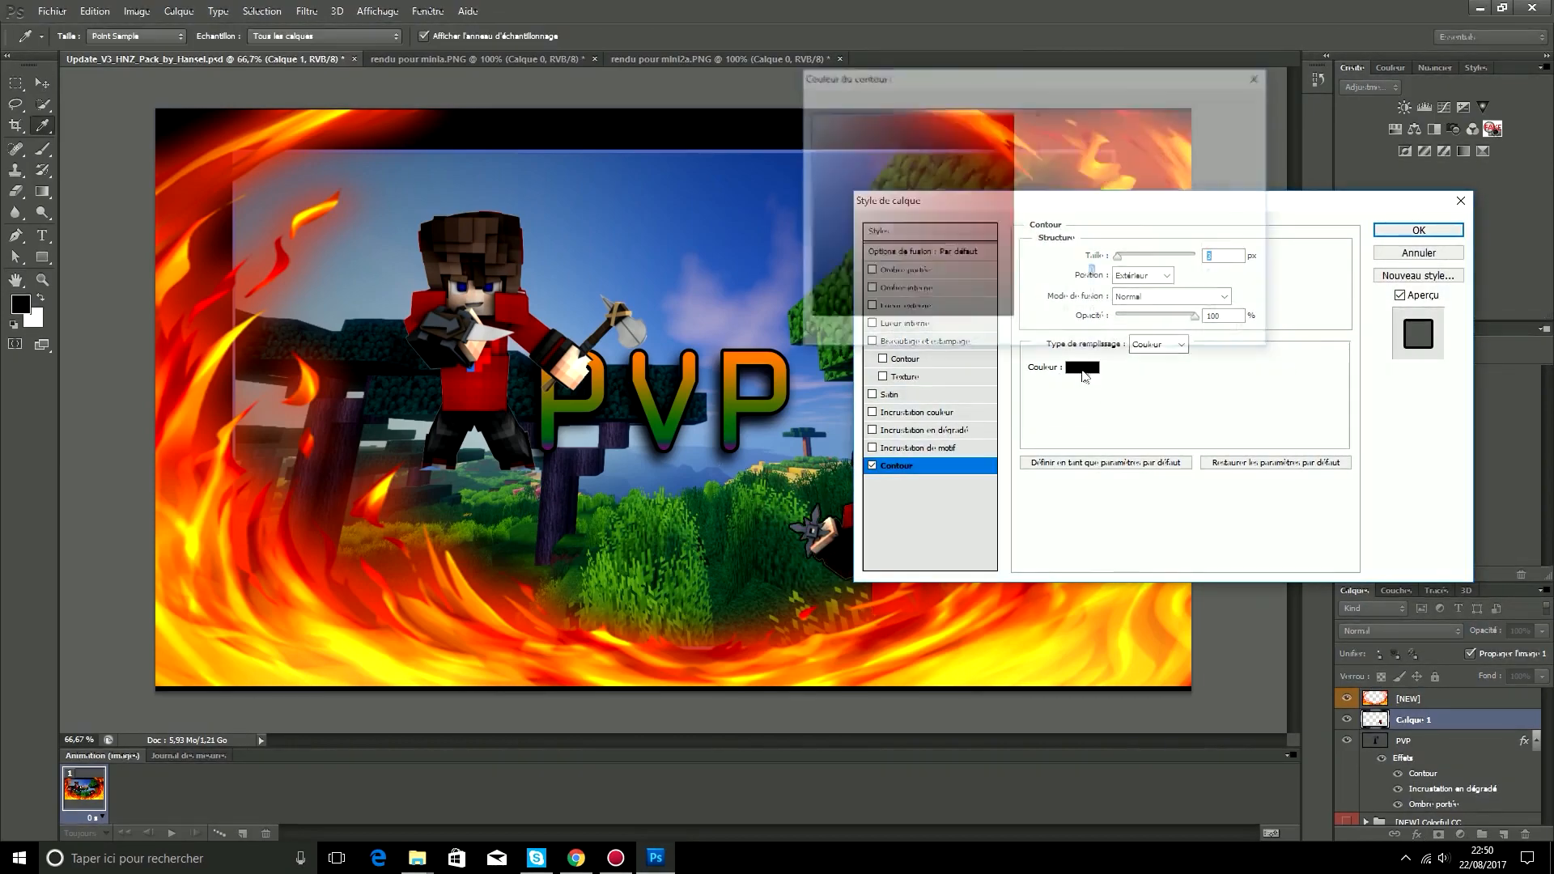
{"action": "left_click", "coordinate": [830, 137]}
{"action": "left_click_drag", "start_coordinate": [829, 138], "coordinate": [809, 114]}
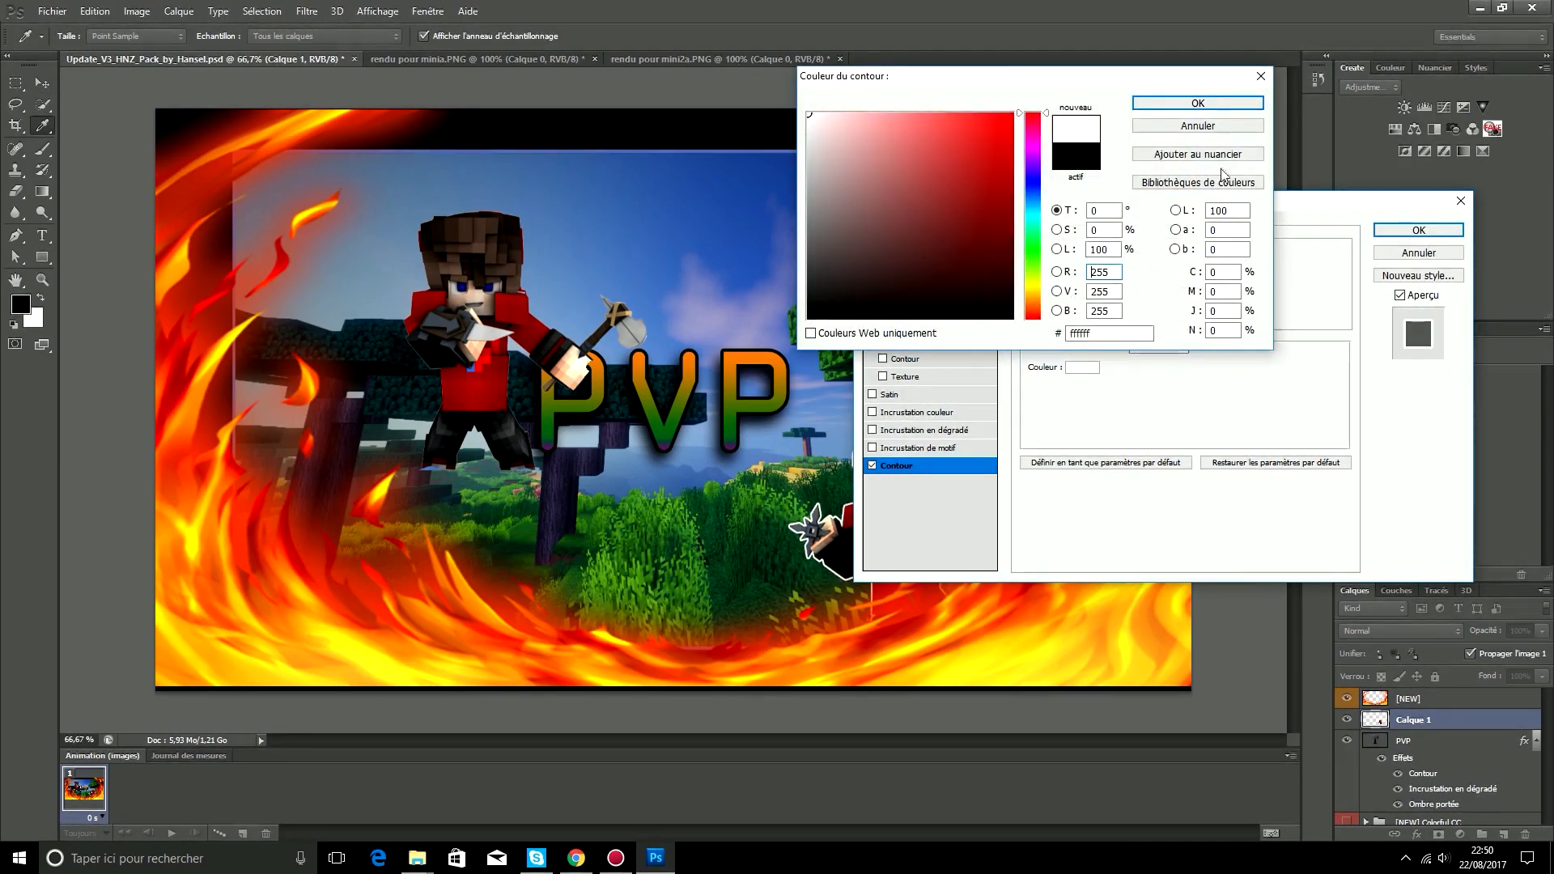
{"action": "left_click", "coordinate": [1197, 104]}
{"action": "left_click", "coordinate": [1419, 230]}
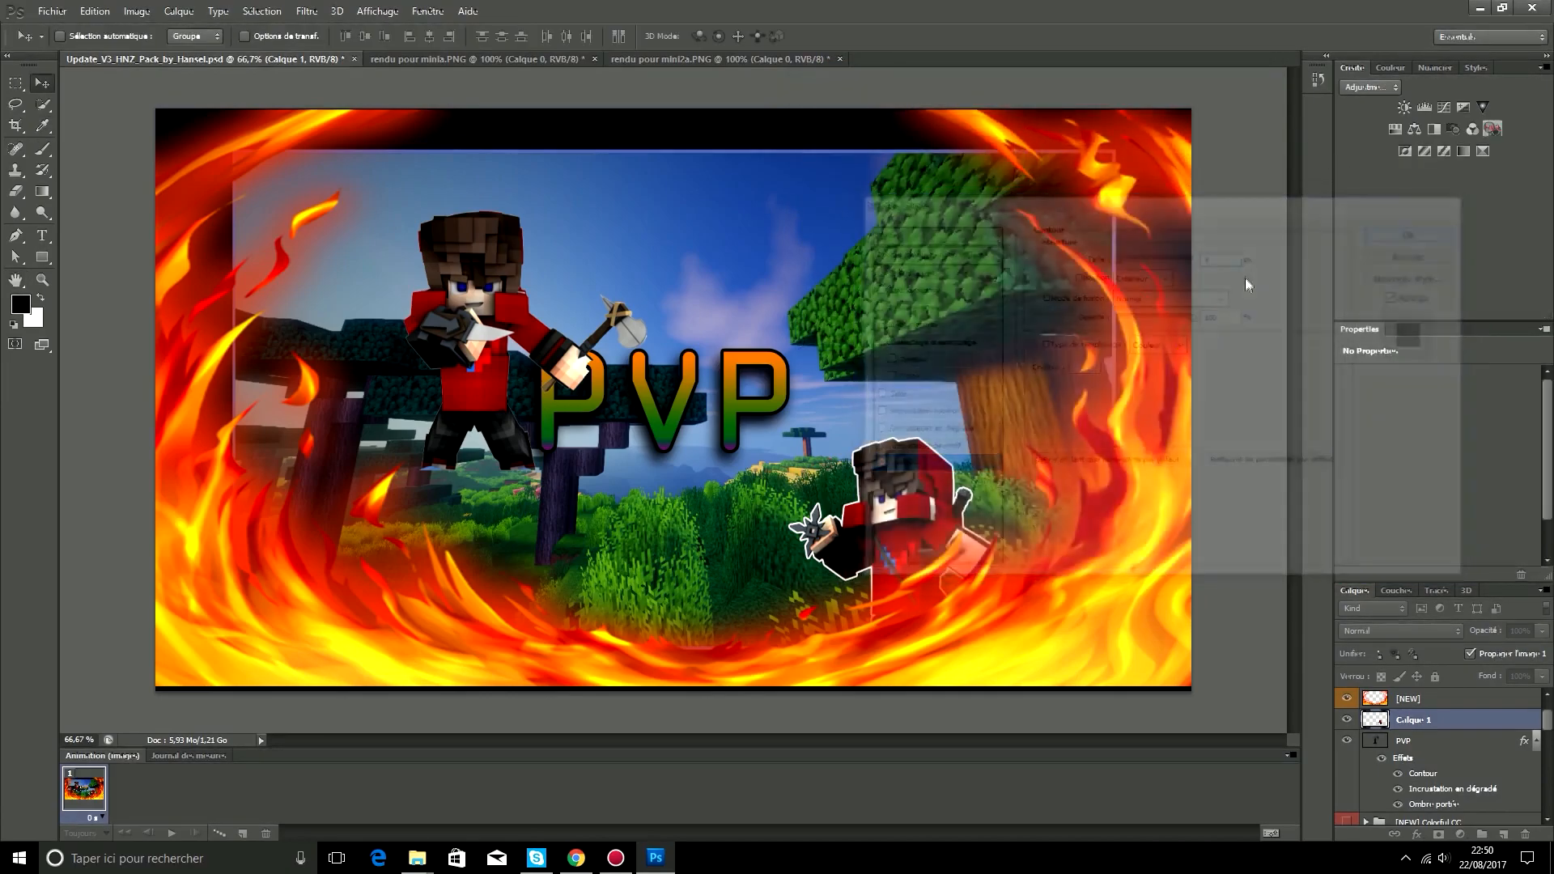
Step: Move the Calque 2 character to the lower-left of the scene and place its layer beneath the [NEW] fire effect
{"action": "scroll", "coordinate": [1418, 739], "scroll_direction": "down", "scroll_amount": 10}
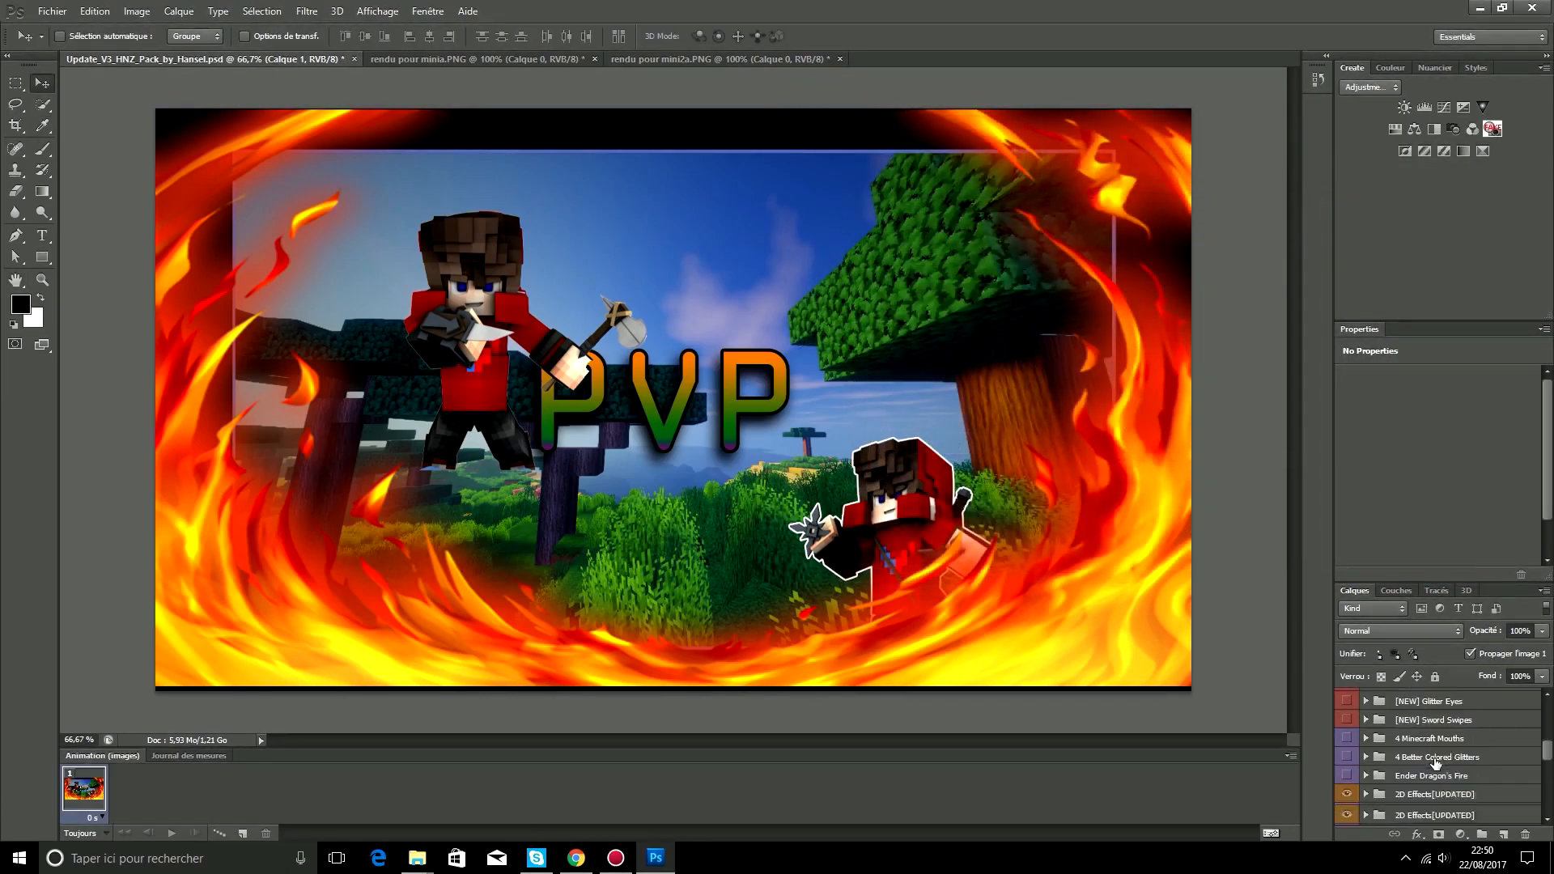
{"action": "scroll", "coordinate": [1417, 741], "scroll_direction": "up", "scroll_amount": 10}
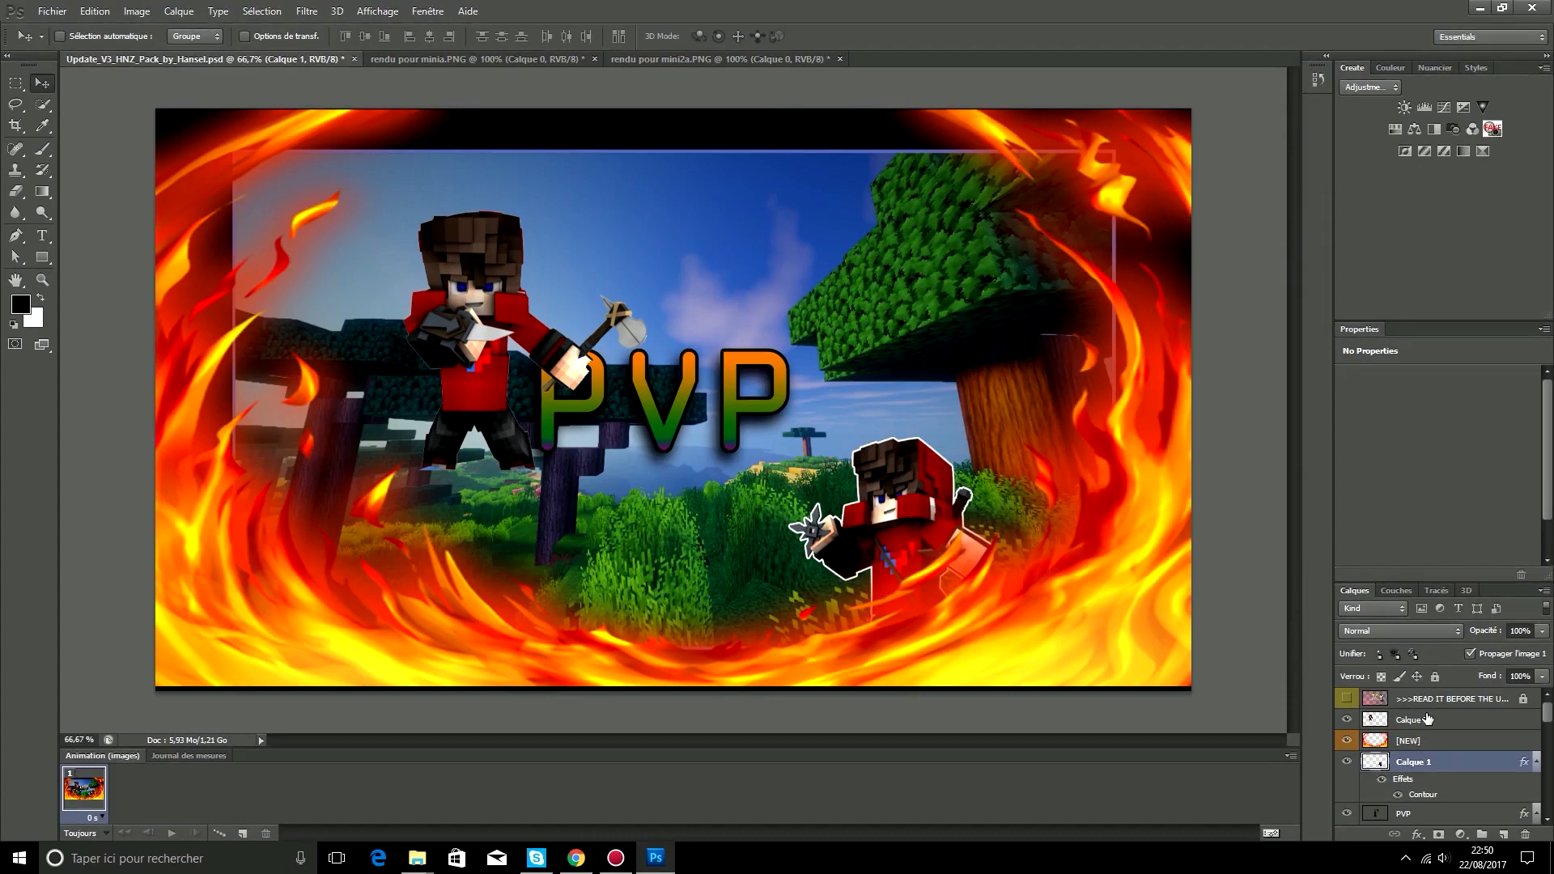
{"action": "left_click", "coordinate": [1426, 720]}
{"action": "left_click_drag", "start_coordinate": [528, 387], "coordinate": [451, 503]}
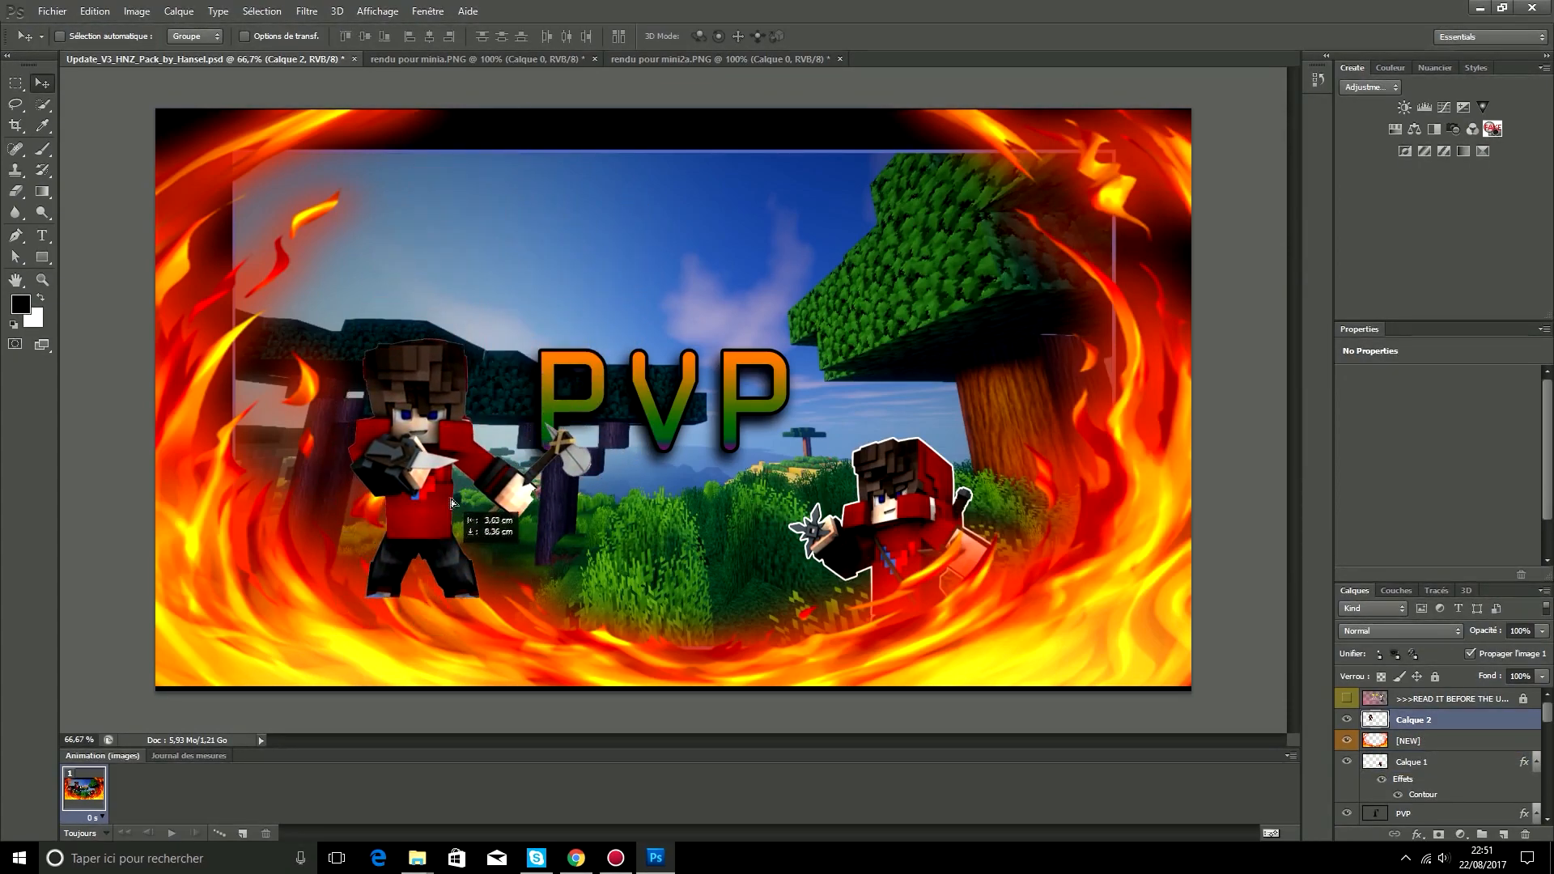
{"action": "left_click_drag", "start_coordinate": [1429, 762], "coordinate": [1433, 750]}
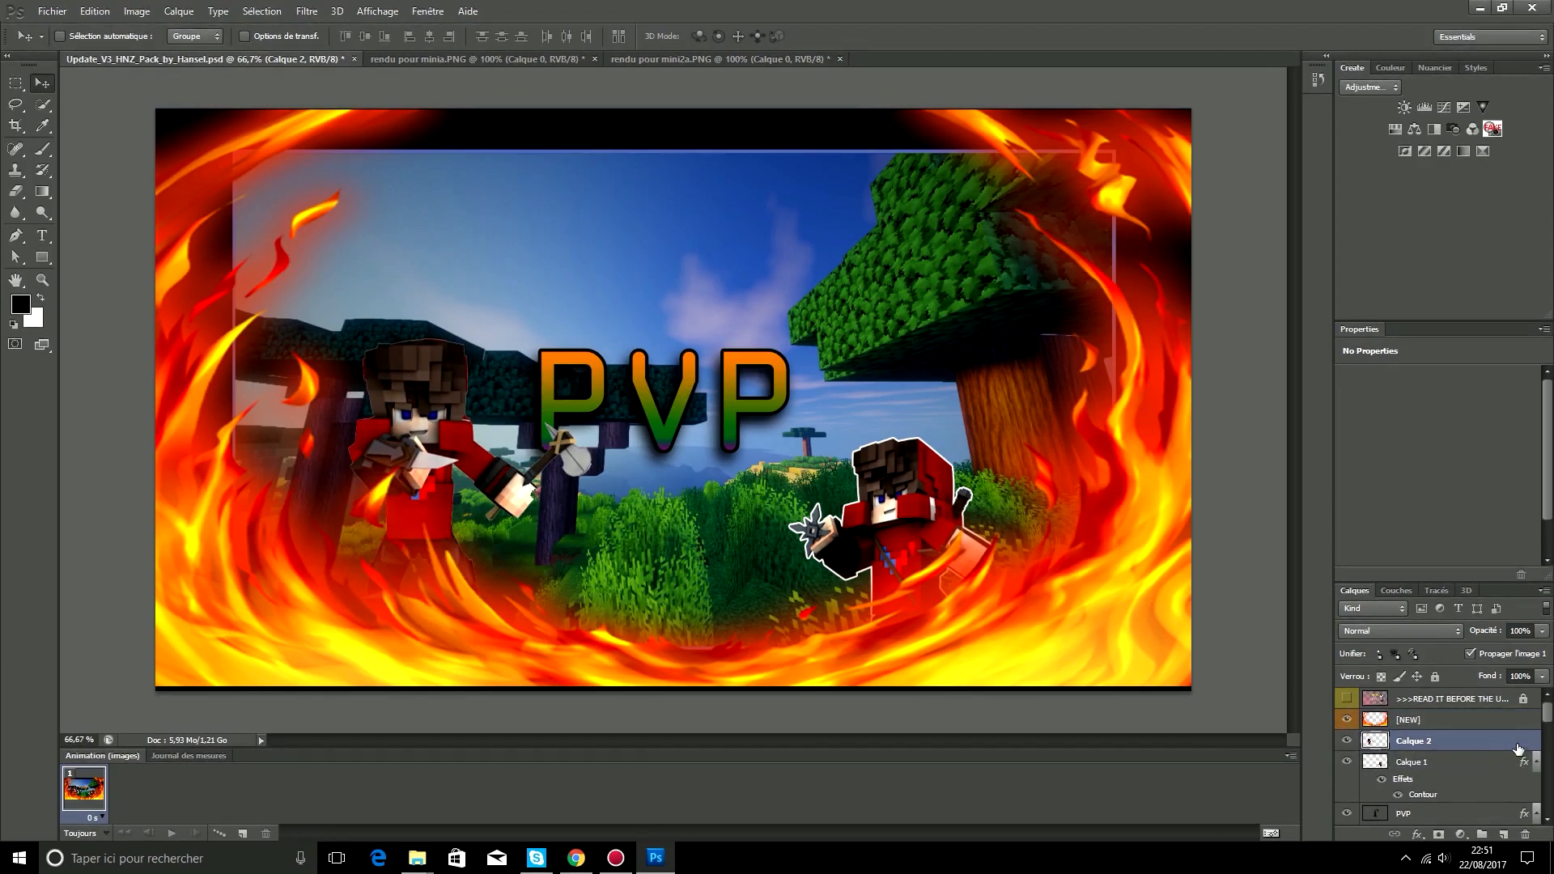
Step: Add a 3 px near-white outside stroke to the Calque 2 character and shift it slightly down and left
{"action": "double_click", "coordinate": [1519, 749]}
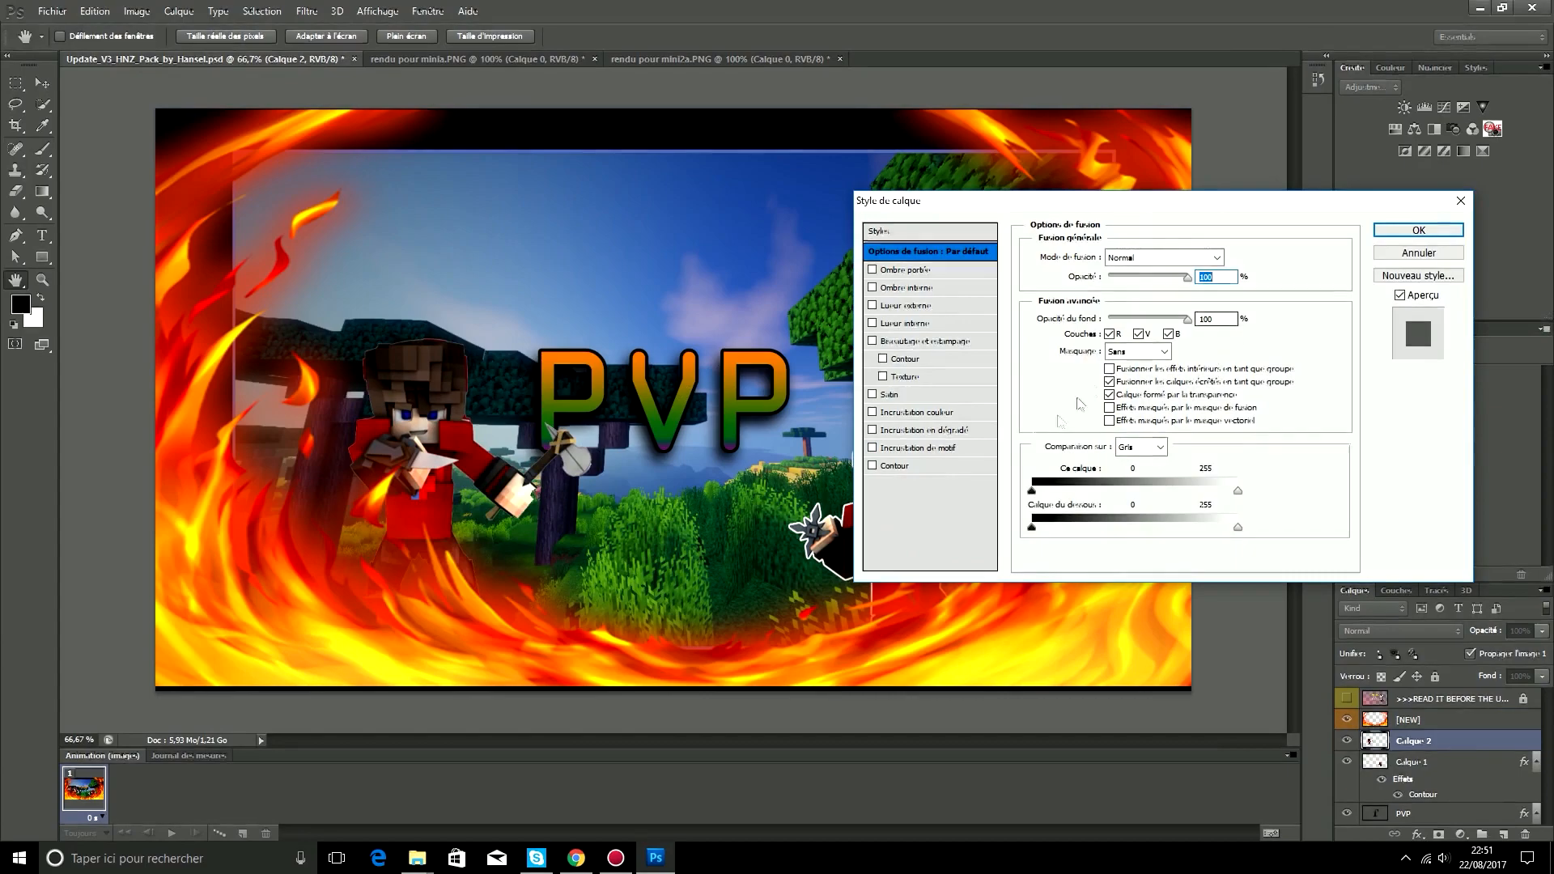
{"action": "left_click", "coordinate": [898, 467]}
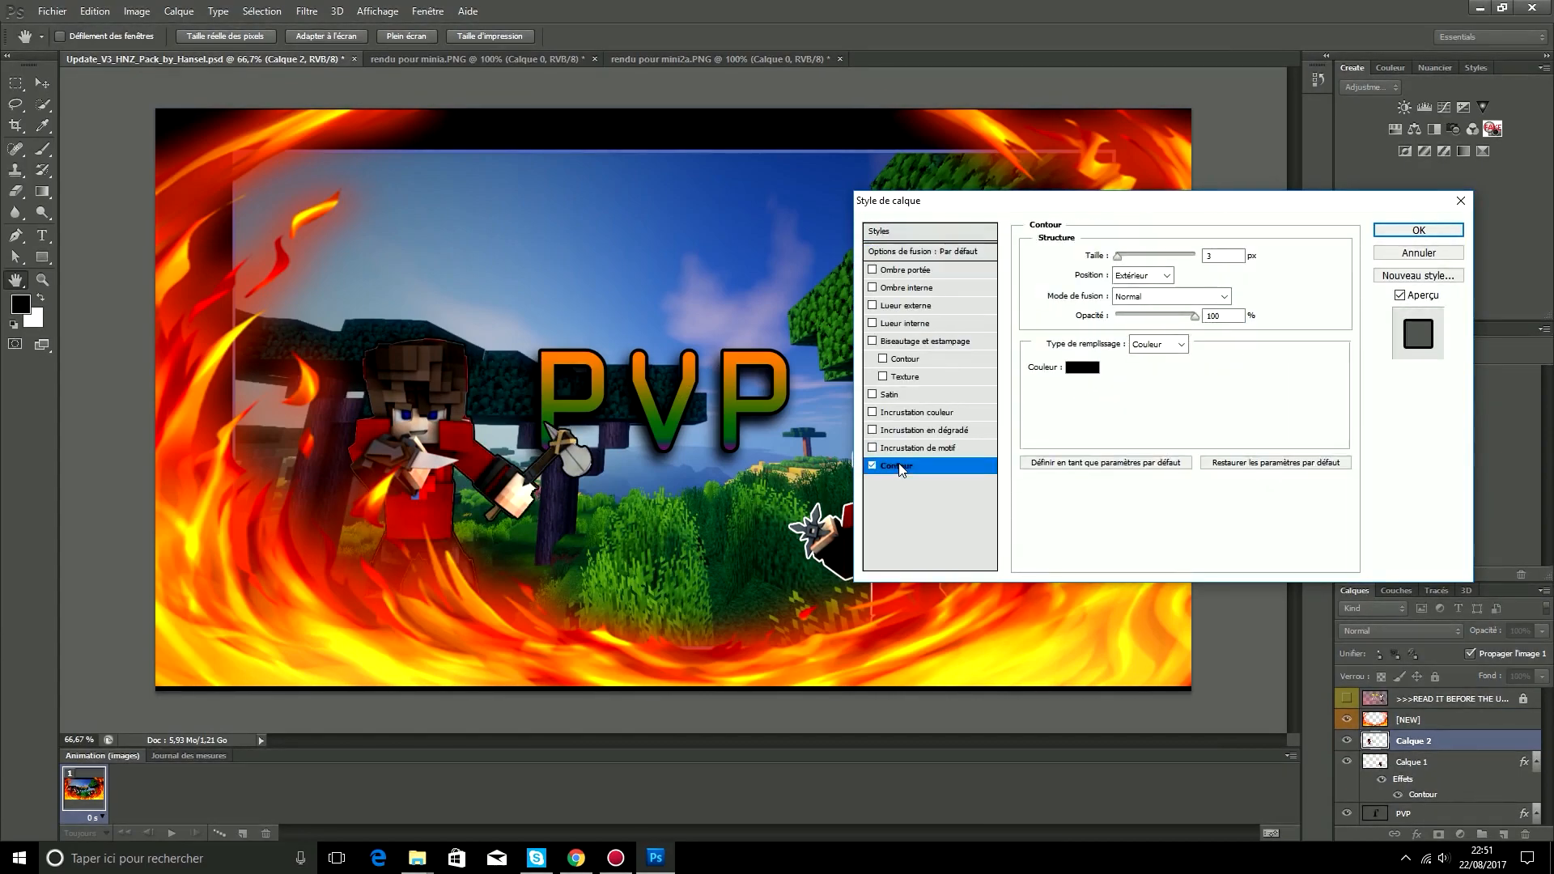
{"action": "left_click", "coordinate": [1083, 367]}
{"action": "left_click", "coordinate": [809, 115]}
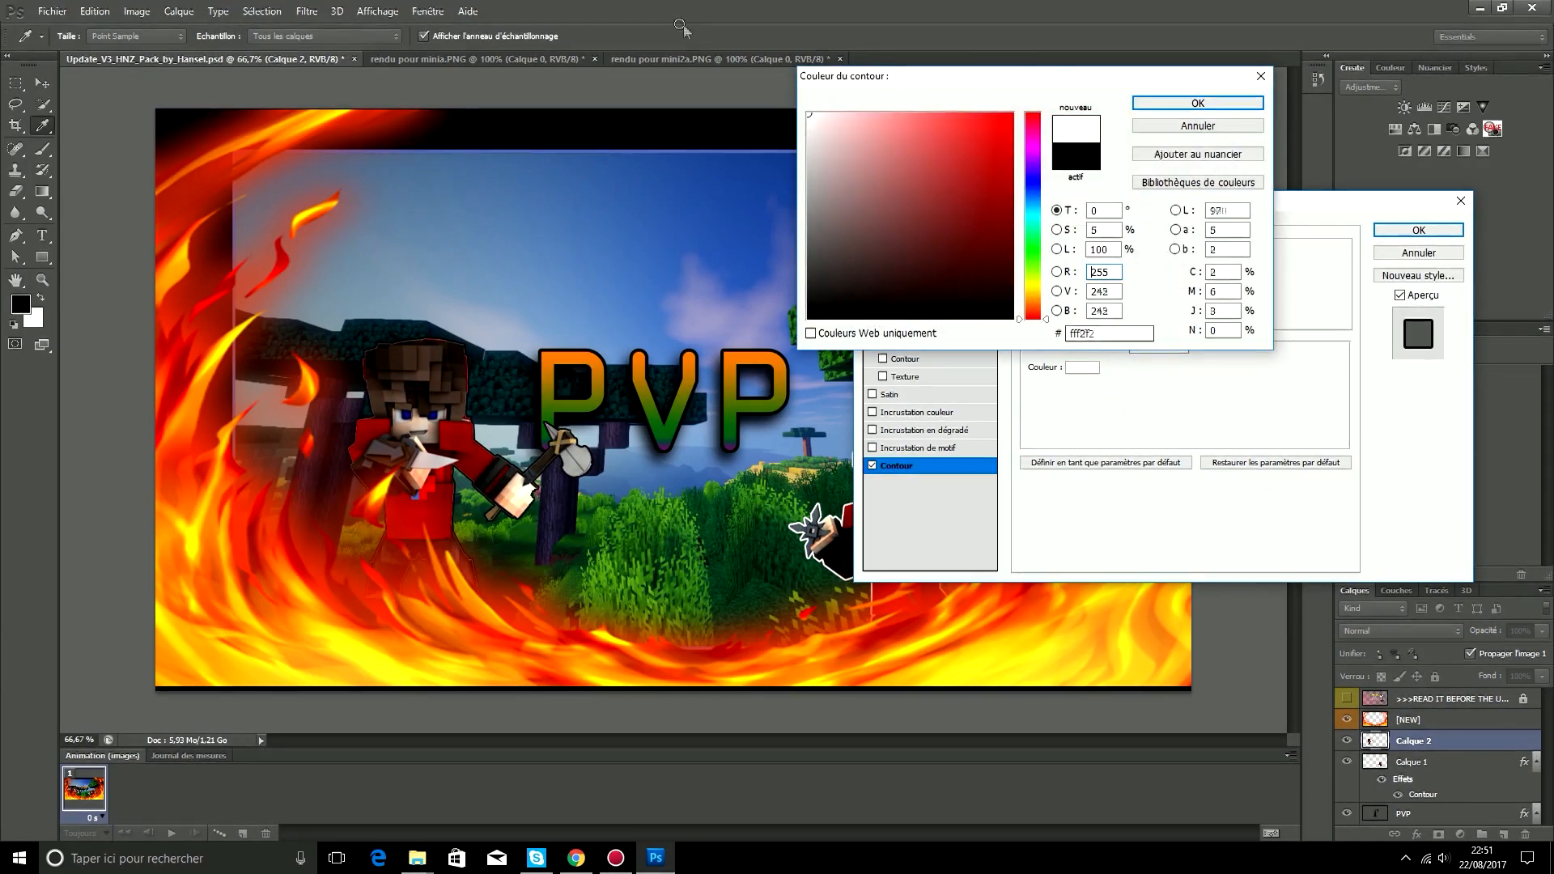
{"action": "left_click", "coordinate": [1198, 103]}
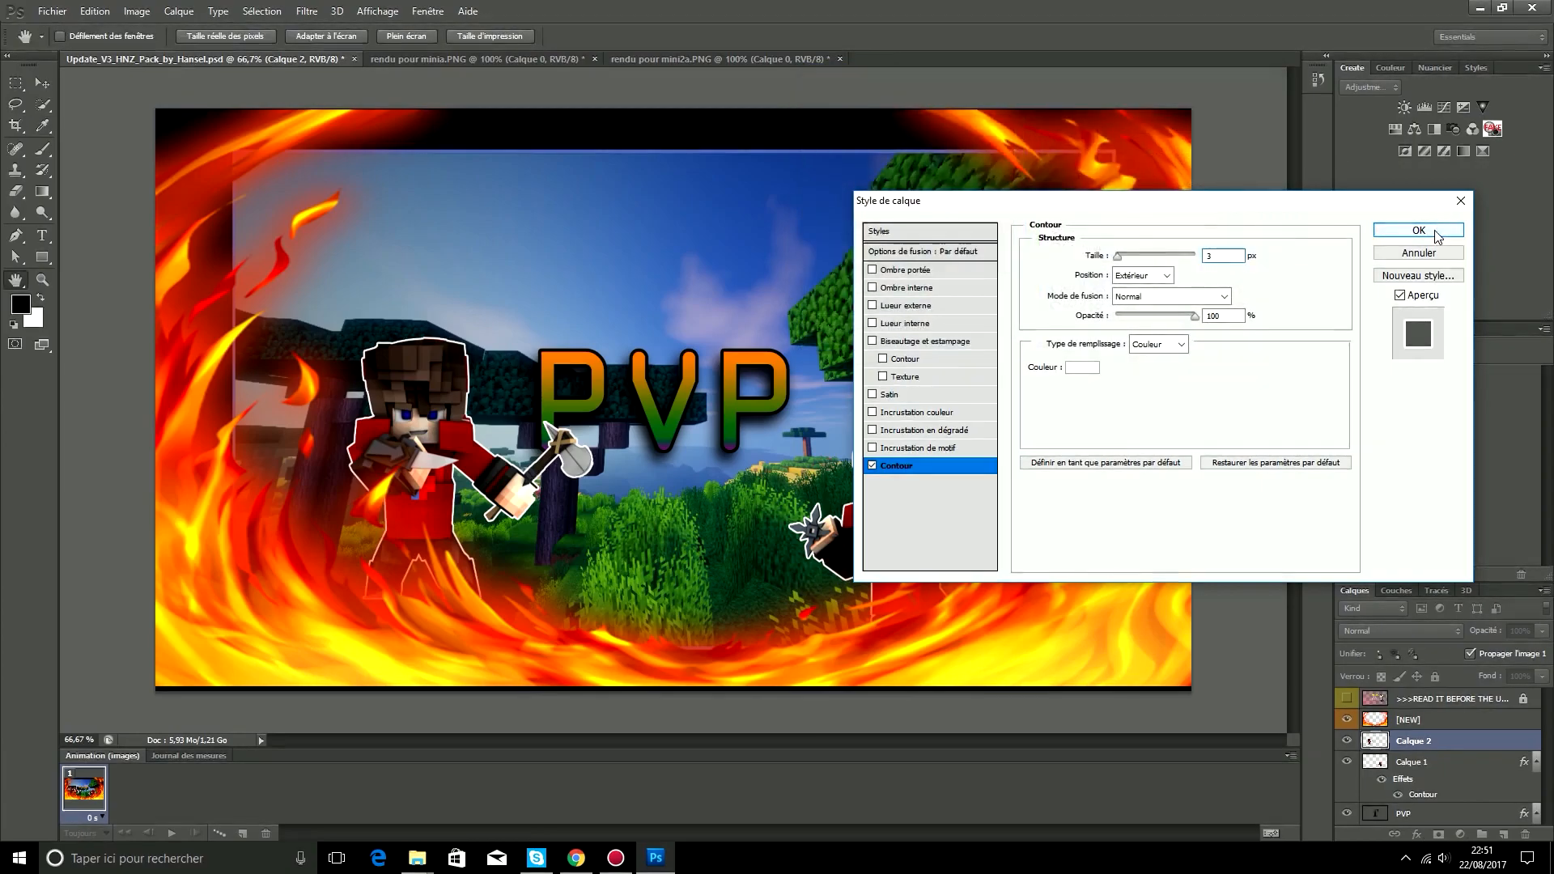
{"action": "left_click", "coordinate": [1438, 234]}
{"action": "left_click_drag", "start_coordinate": [467, 416], "coordinate": [442, 432]}
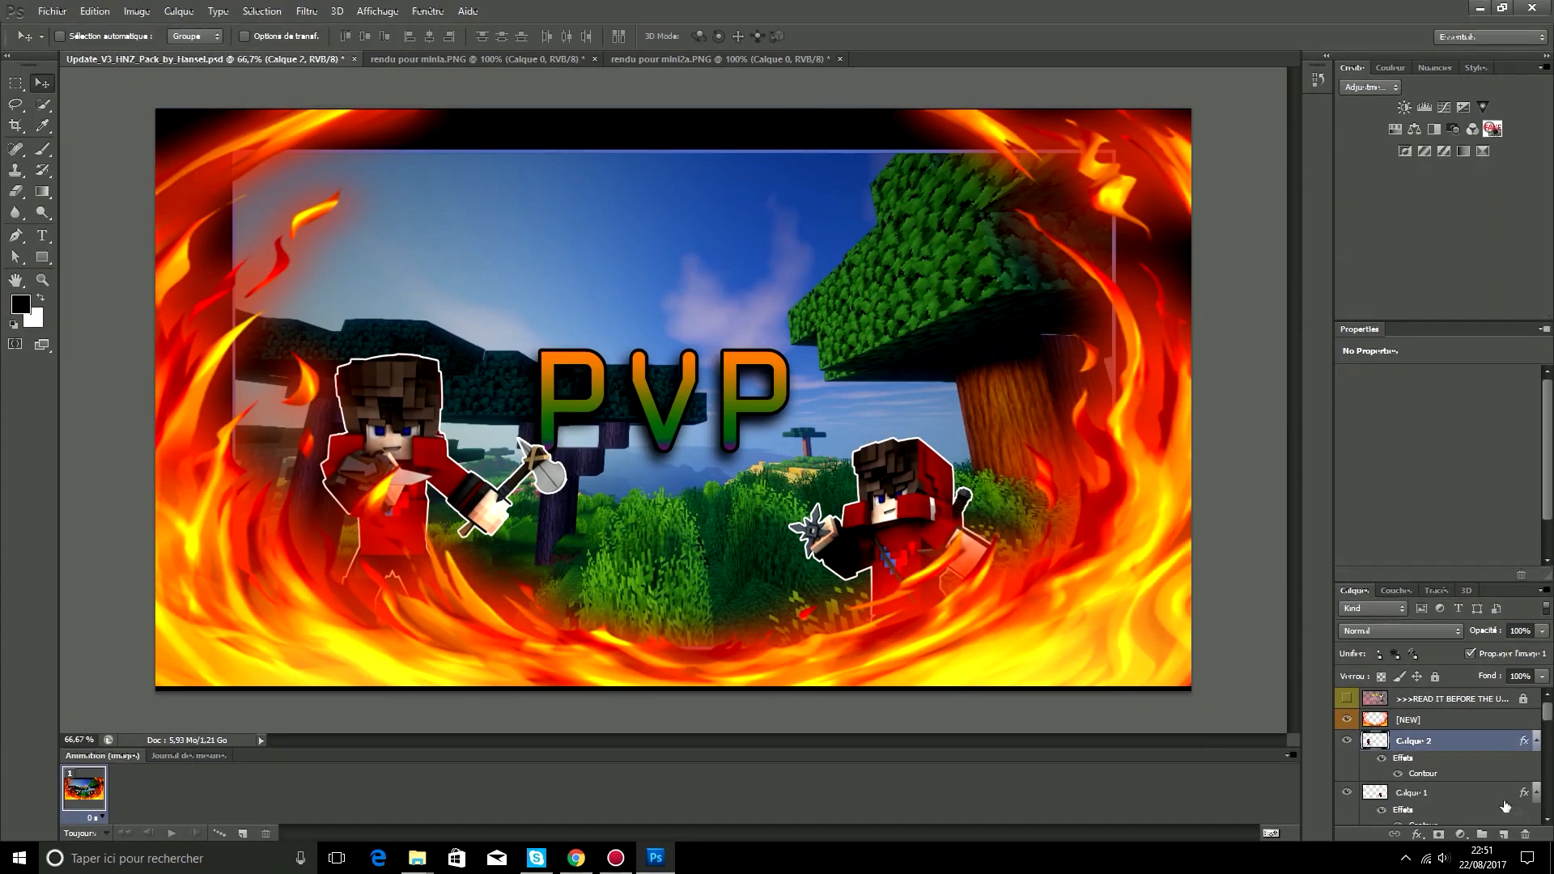
{"action": "scroll", "coordinate": [1480, 824], "scroll_direction": "down", "scroll_amount": 5}
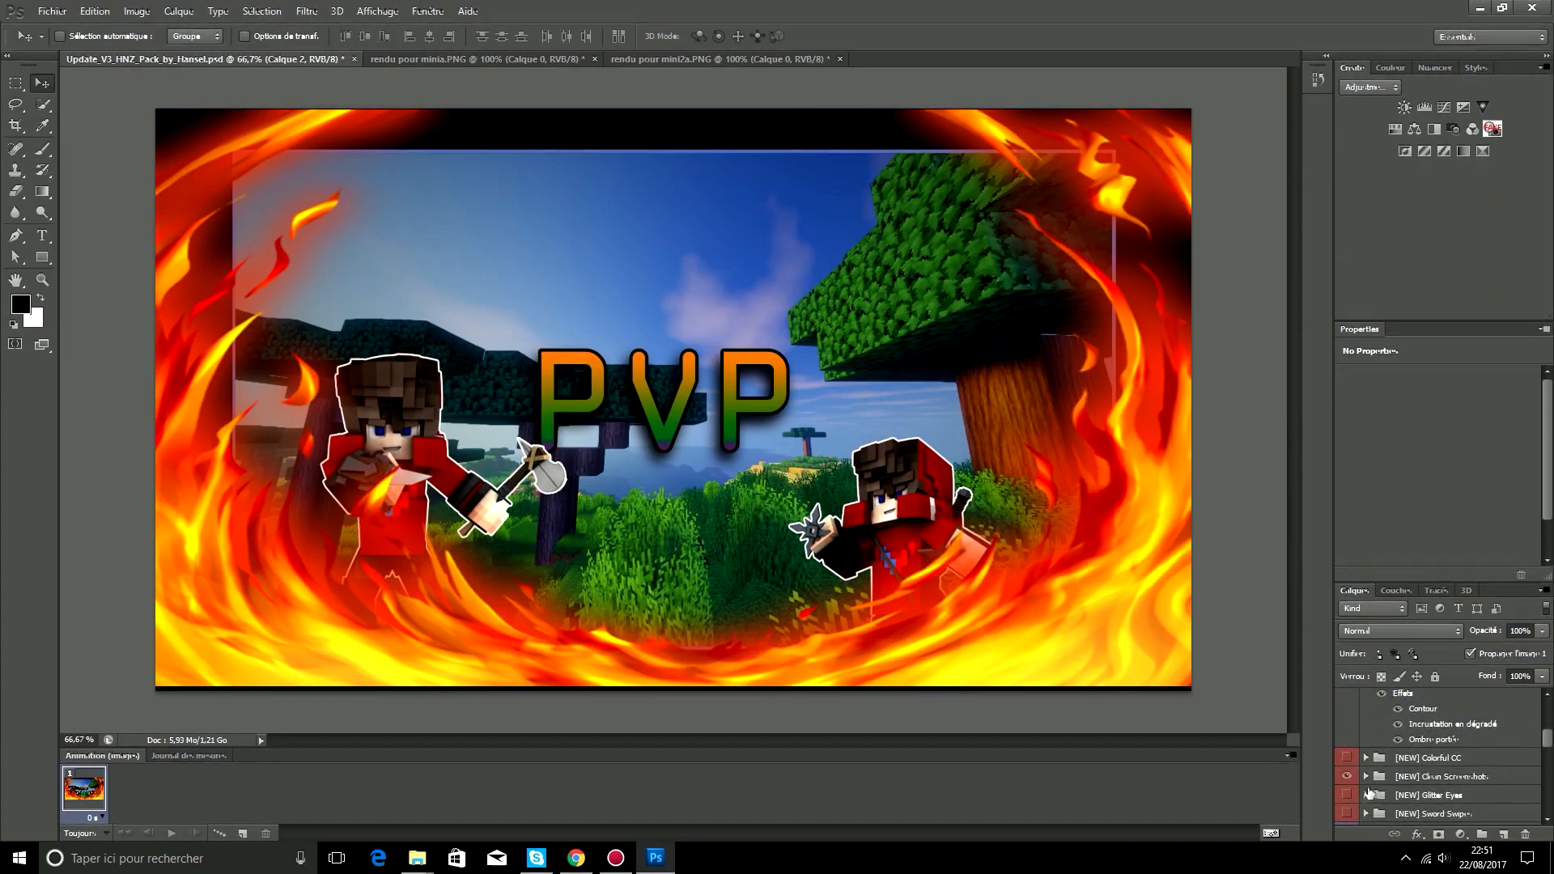
Step: Show the [NEW] Glitter Eyes group, then move its Glitter #1 layer to the top of the layer stack and make it visible
{"action": "left_click", "coordinate": [1369, 795]}
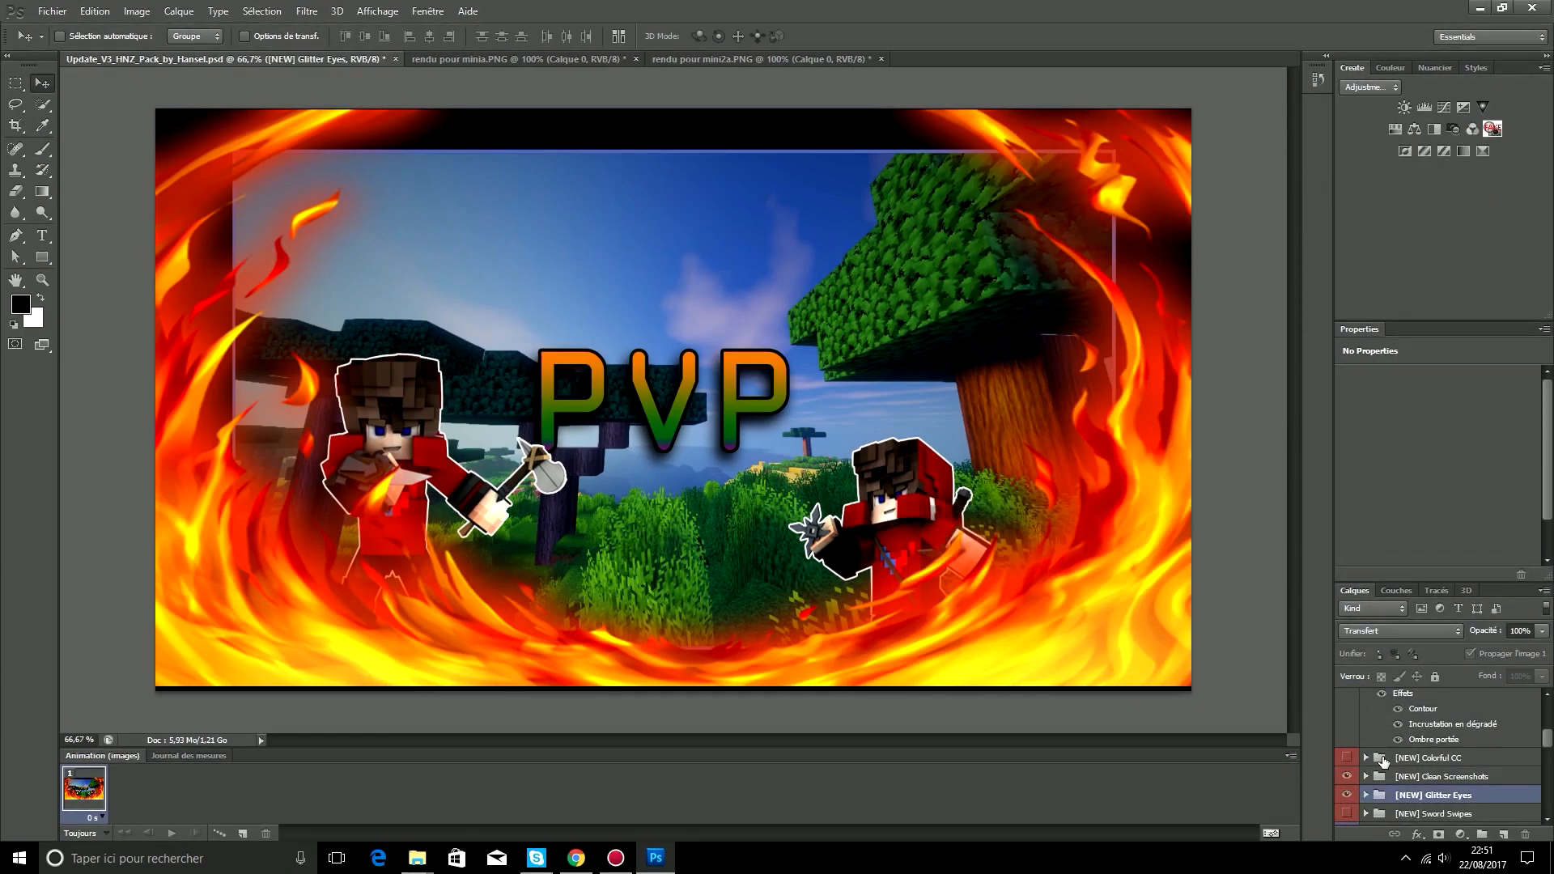
{"action": "scroll", "coordinate": [1382, 761], "scroll_direction": "down", "scroll_amount": 2}
{"action": "left_click", "coordinate": [1367, 753]}
{"action": "scroll", "coordinate": [1427, 755], "scroll_direction": "down", "scroll_amount": 3}
{"action": "left_click", "coordinate": [1348, 710]}
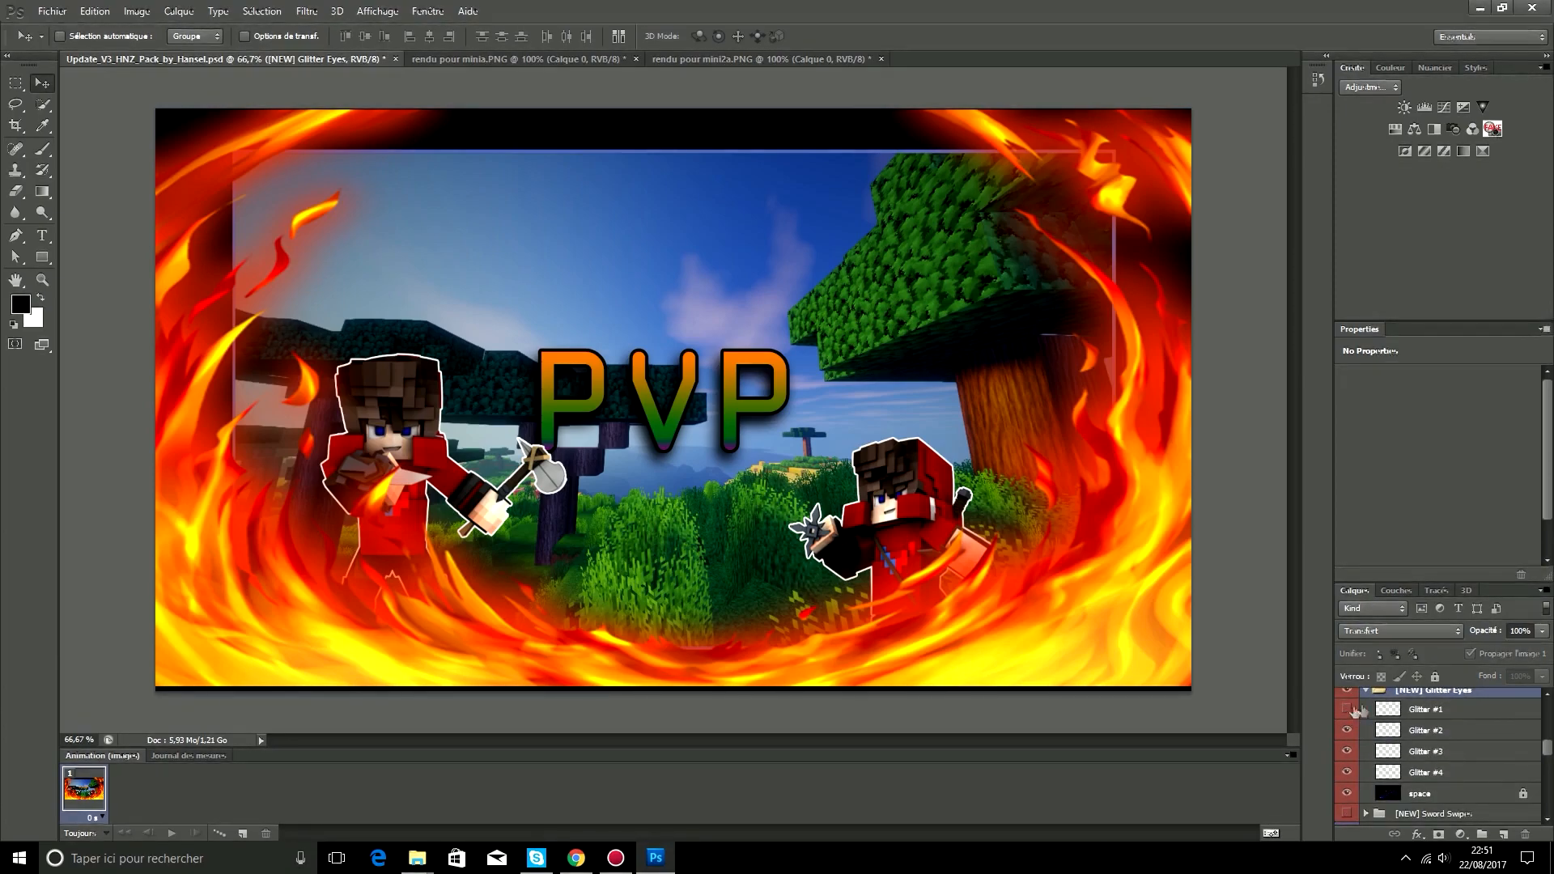
{"action": "mouse_move", "coordinate": [1440, 710]}
{"action": "left_mouse_down"}
{"action": "mouse_move", "coordinate": [1429, 582]}
{"action": "mouse_move", "coordinate": [1445, 701]}
{"action": "left_mouse_up"}
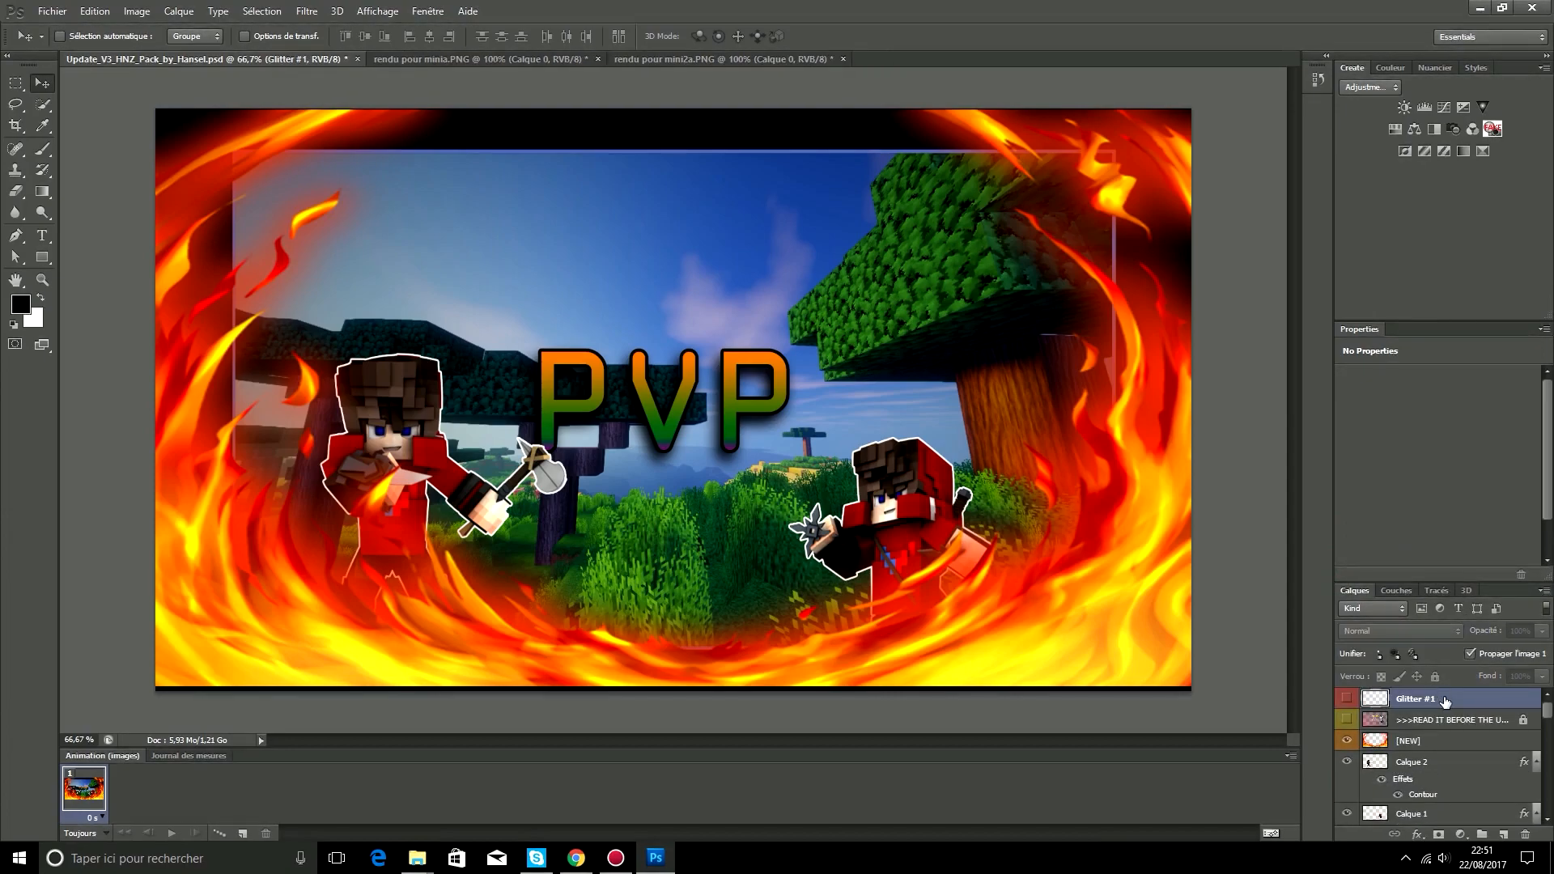
{"action": "left_click", "coordinate": [1346, 701]}
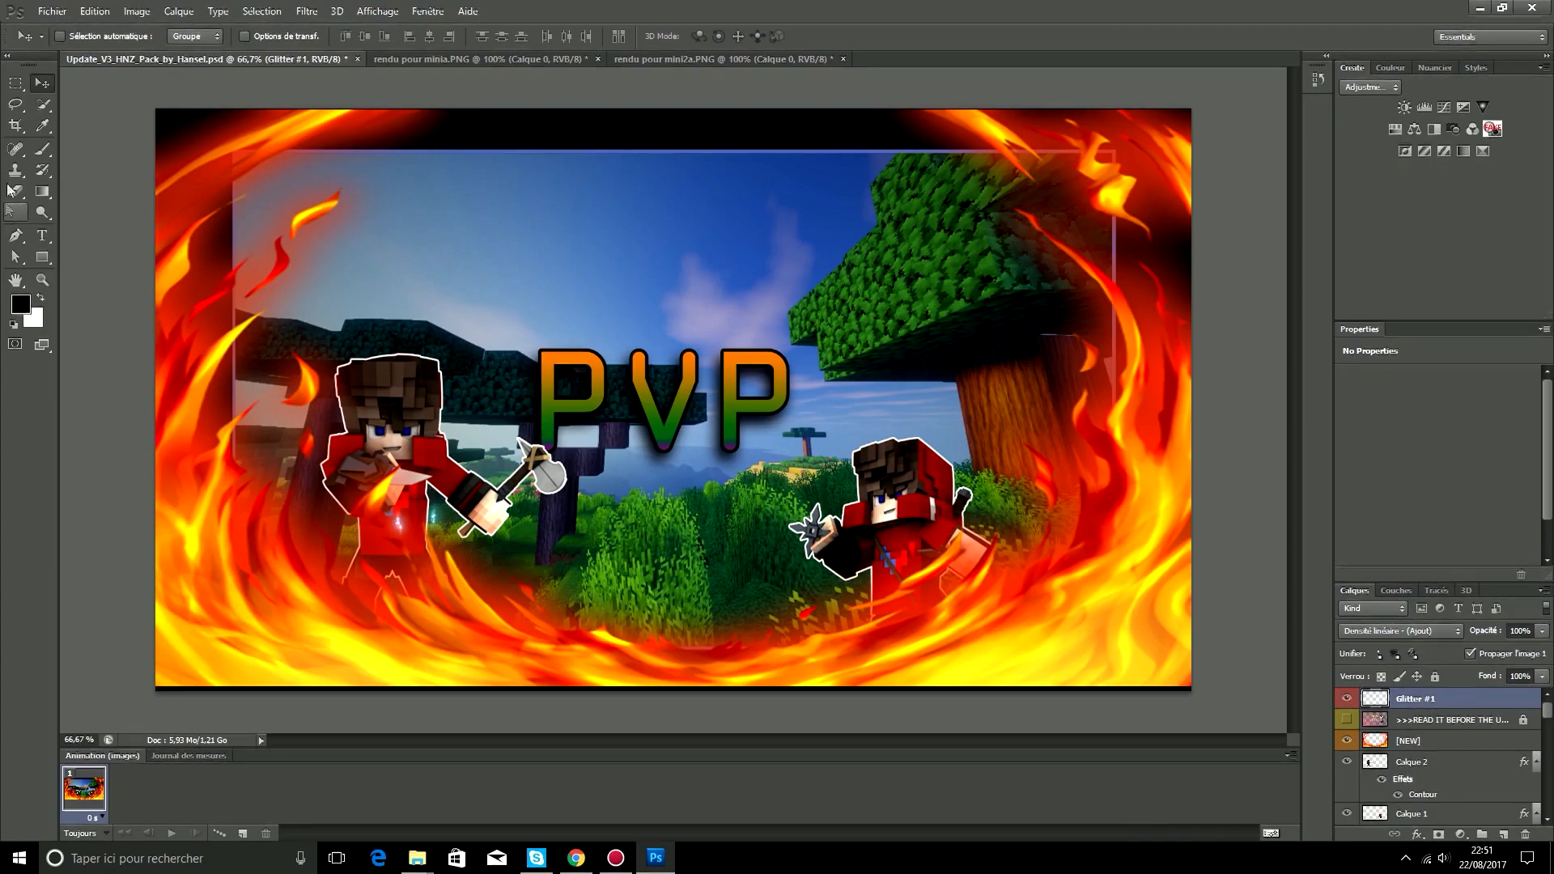
Step: Place the Glitter #1 glow over the axe-holding character's eyes and rotate it about 11 degrees clockwise
{"action": "left_click_drag", "start_coordinate": [645, 424], "coordinate": [605, 317]}
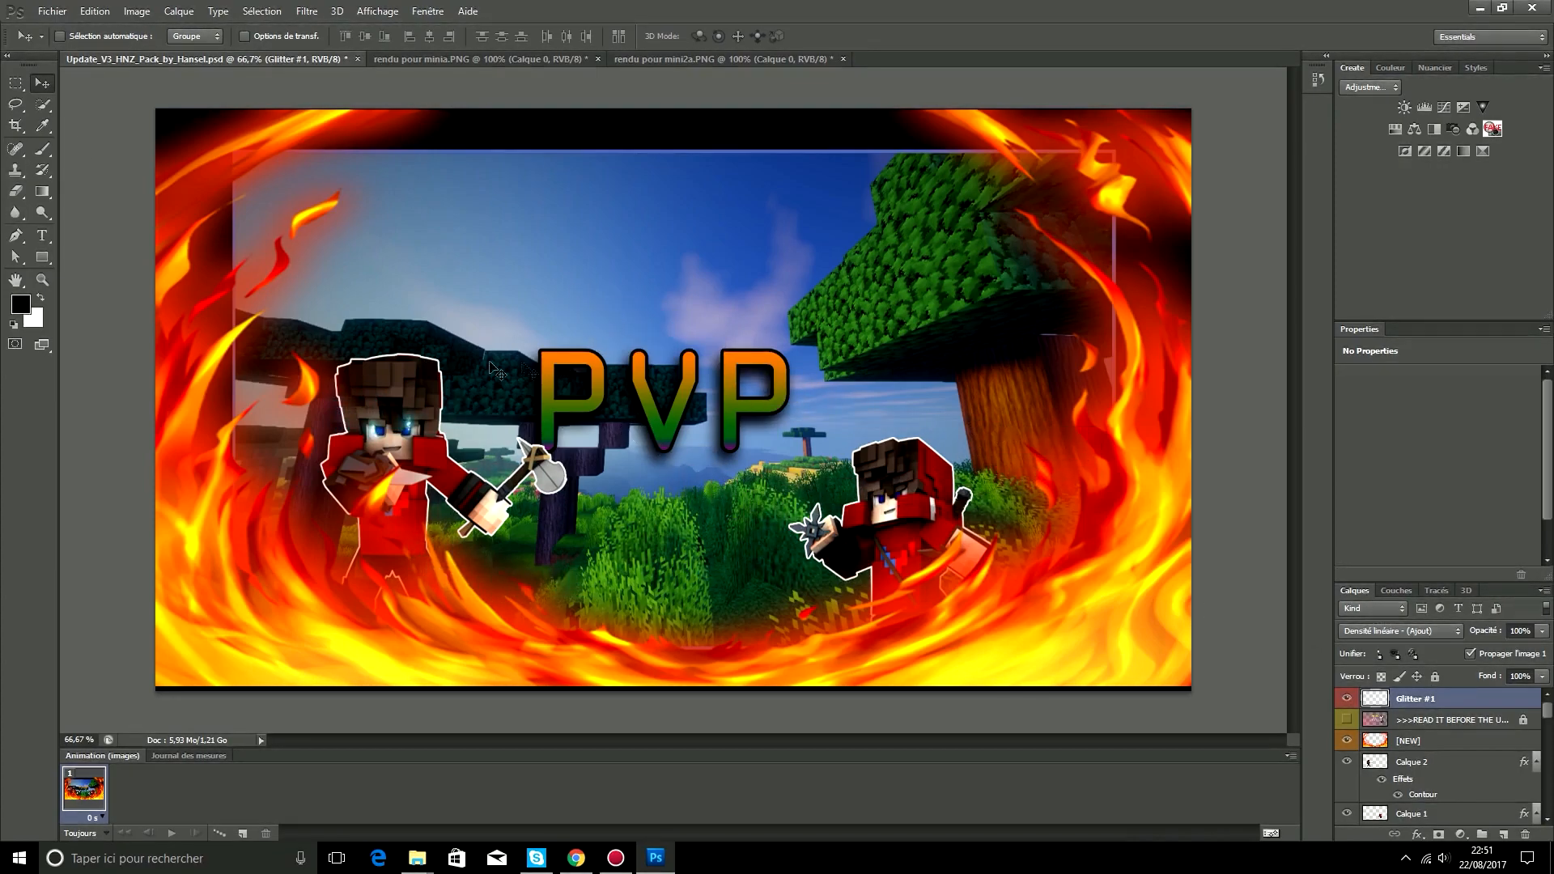
{"action": "key", "text": "ctrl+plus"}
{"action": "key", "text": "ctrl+plus"}
{"action": "key", "text": "ctrl+plus"}
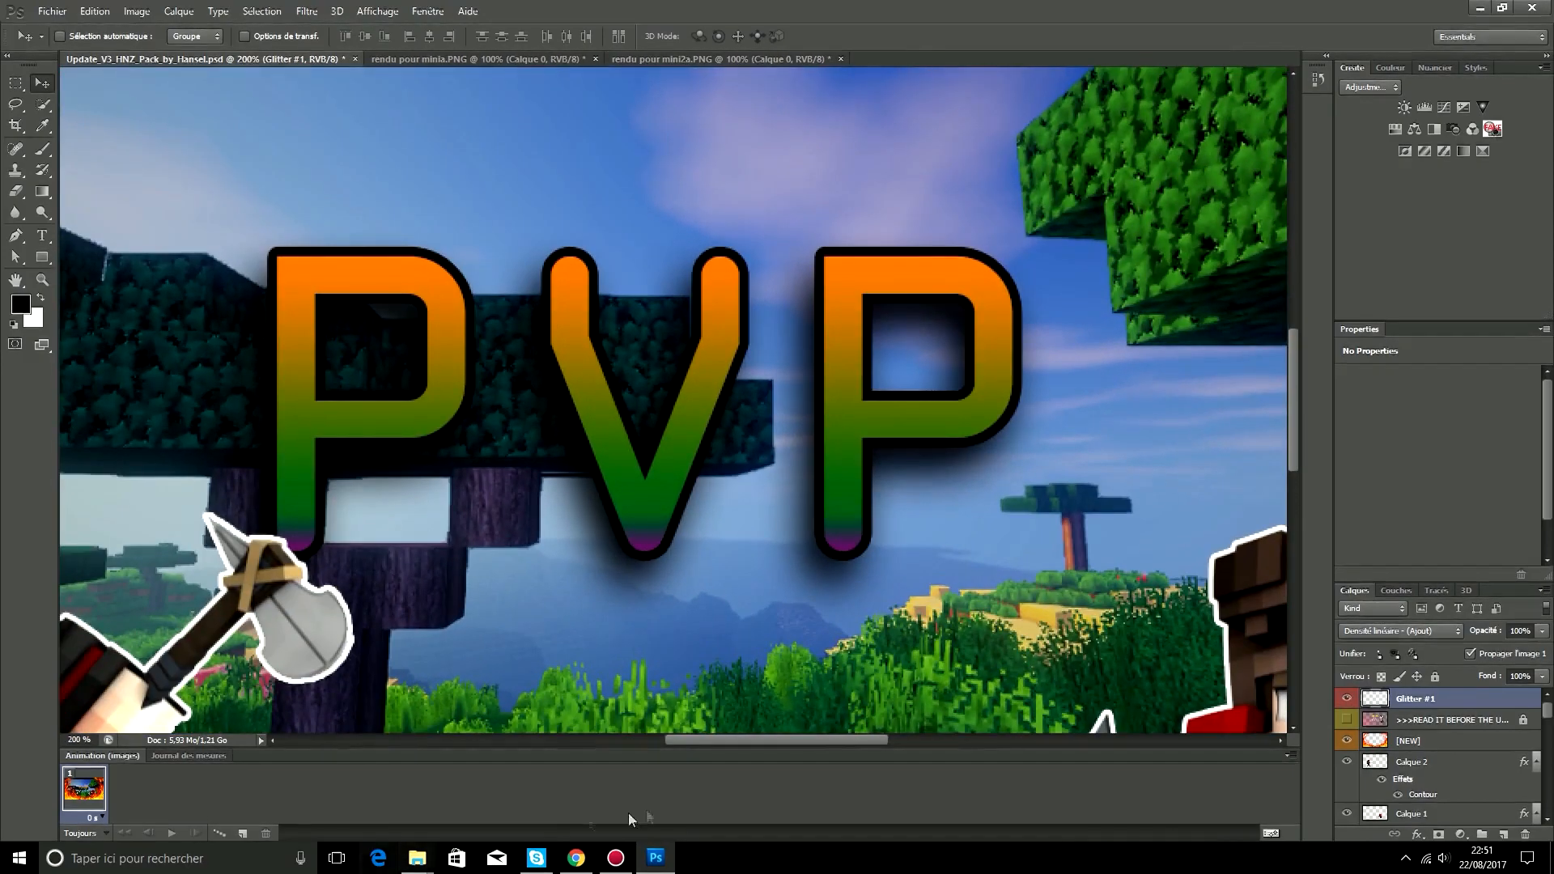
{"action": "scroll", "coordinate": [662, 709], "scroll_direction": "left", "scroll_amount": 10}
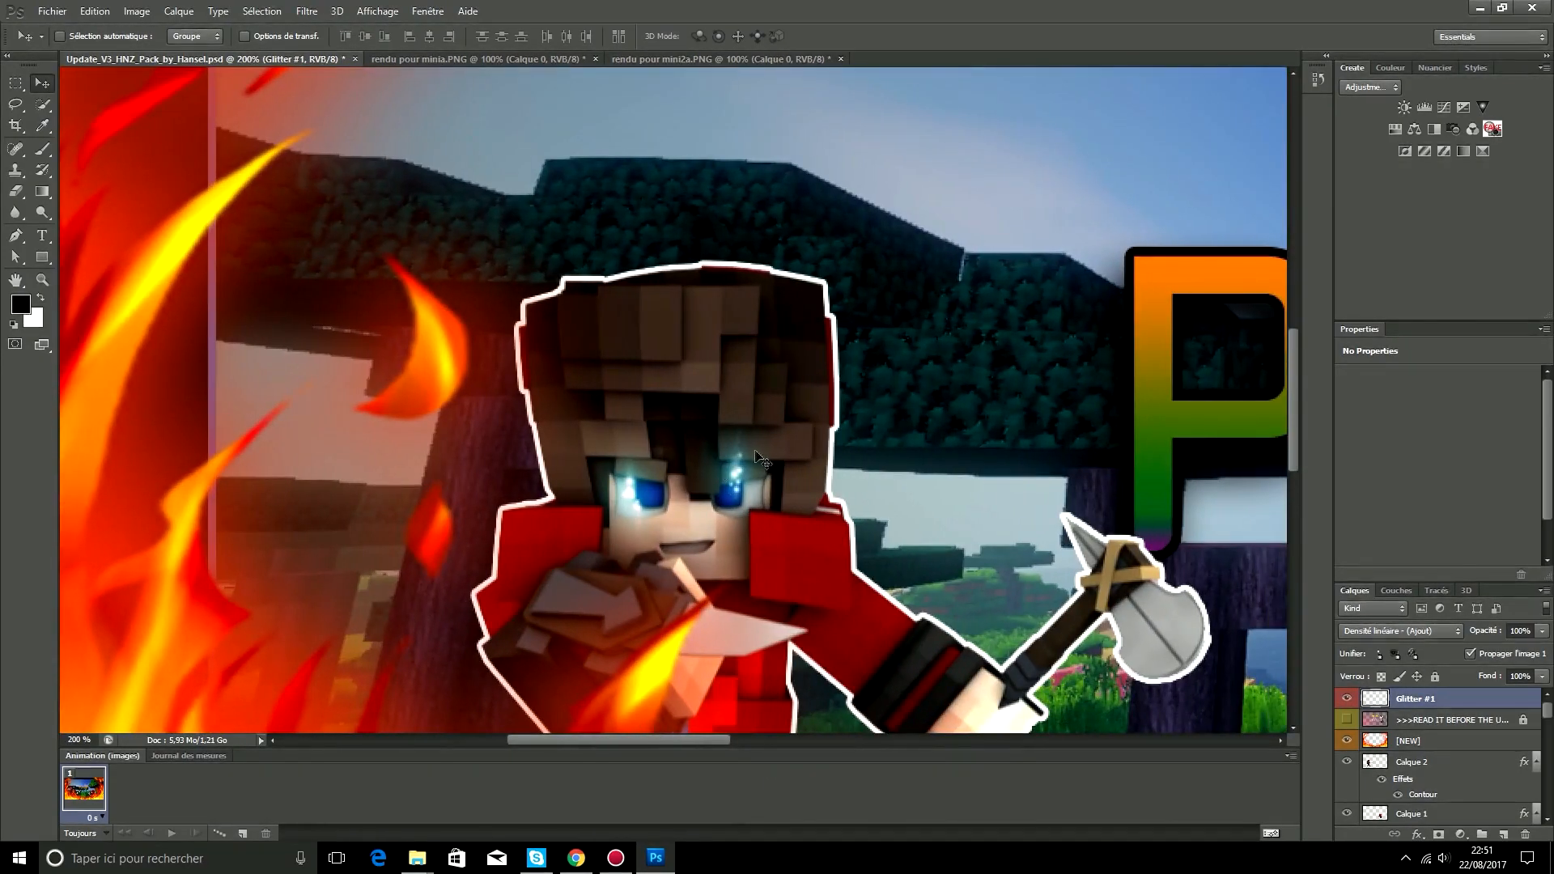
{"action": "key", "text": "ctrl+t"}
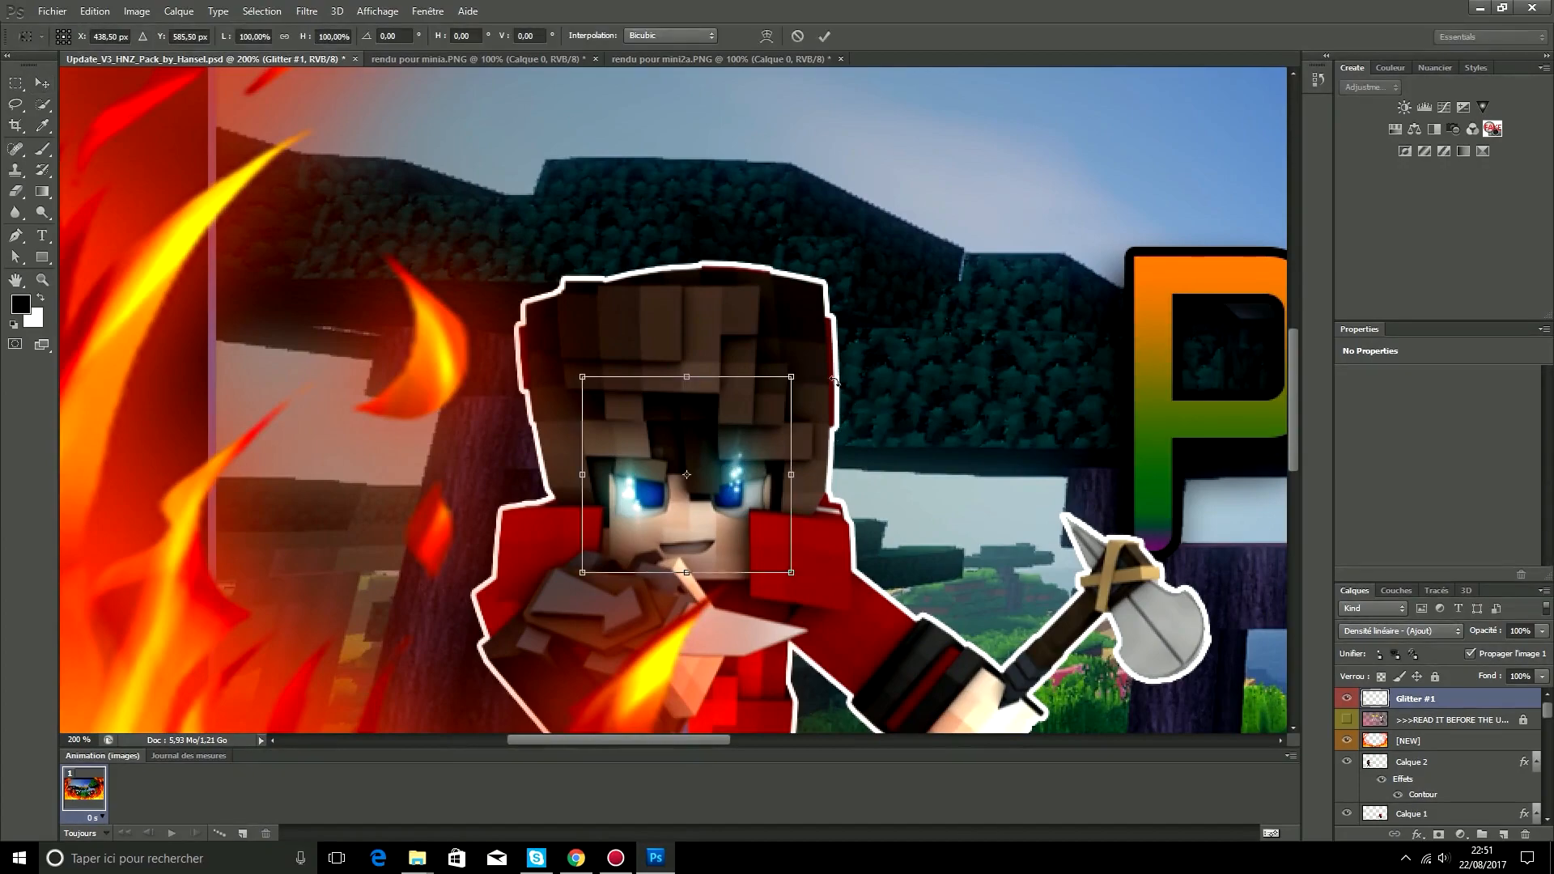
{"action": "left_click_drag", "start_coordinate": [842, 356], "coordinate": [865, 398]}
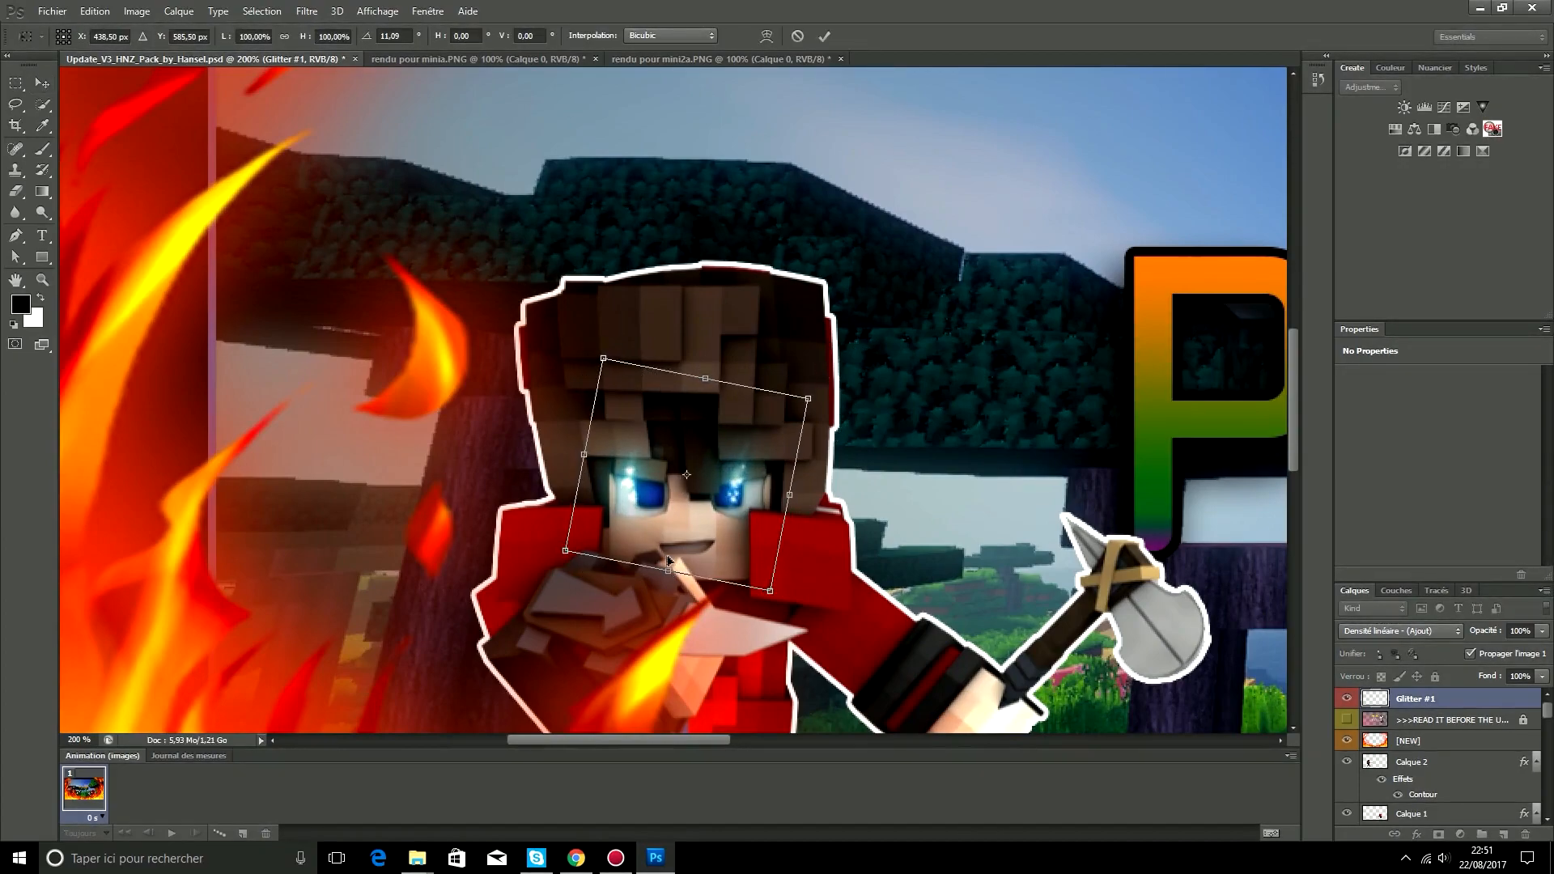
Step: Scale Glitter #1 to about 85.3% width and 79.2% height and align its glows with the axe-holding character's eyes
{"action": "left_click_drag", "start_coordinate": [667, 556], "coordinate": [669, 539]}
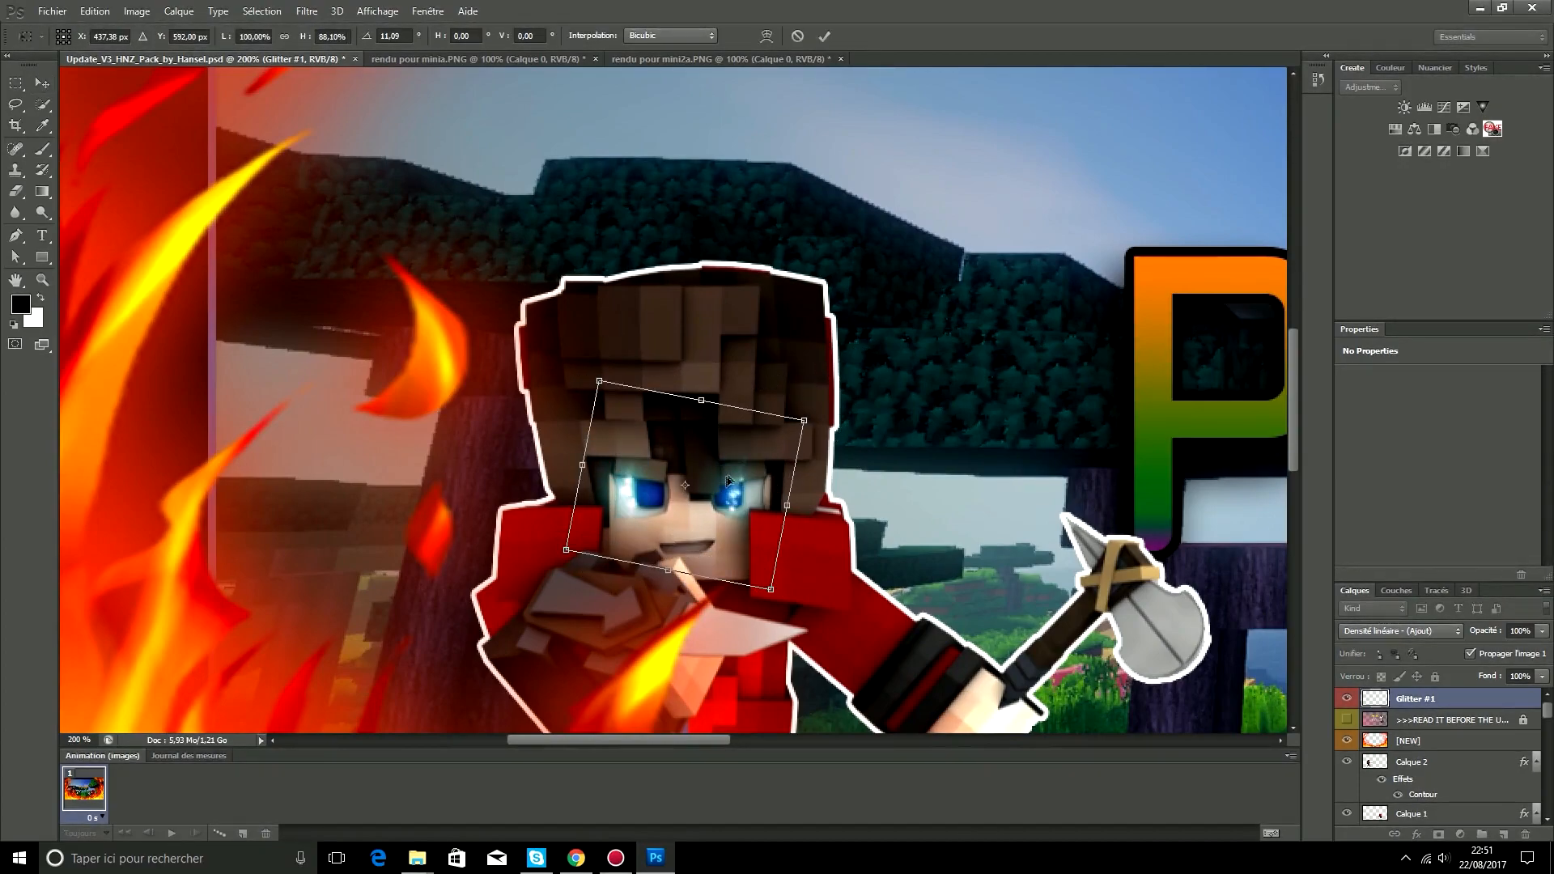
{"action": "left_click_drag", "start_coordinate": [728, 479], "coordinate": [720, 479]}
{"action": "left_click_drag", "start_coordinate": [574, 460], "coordinate": [605, 470]}
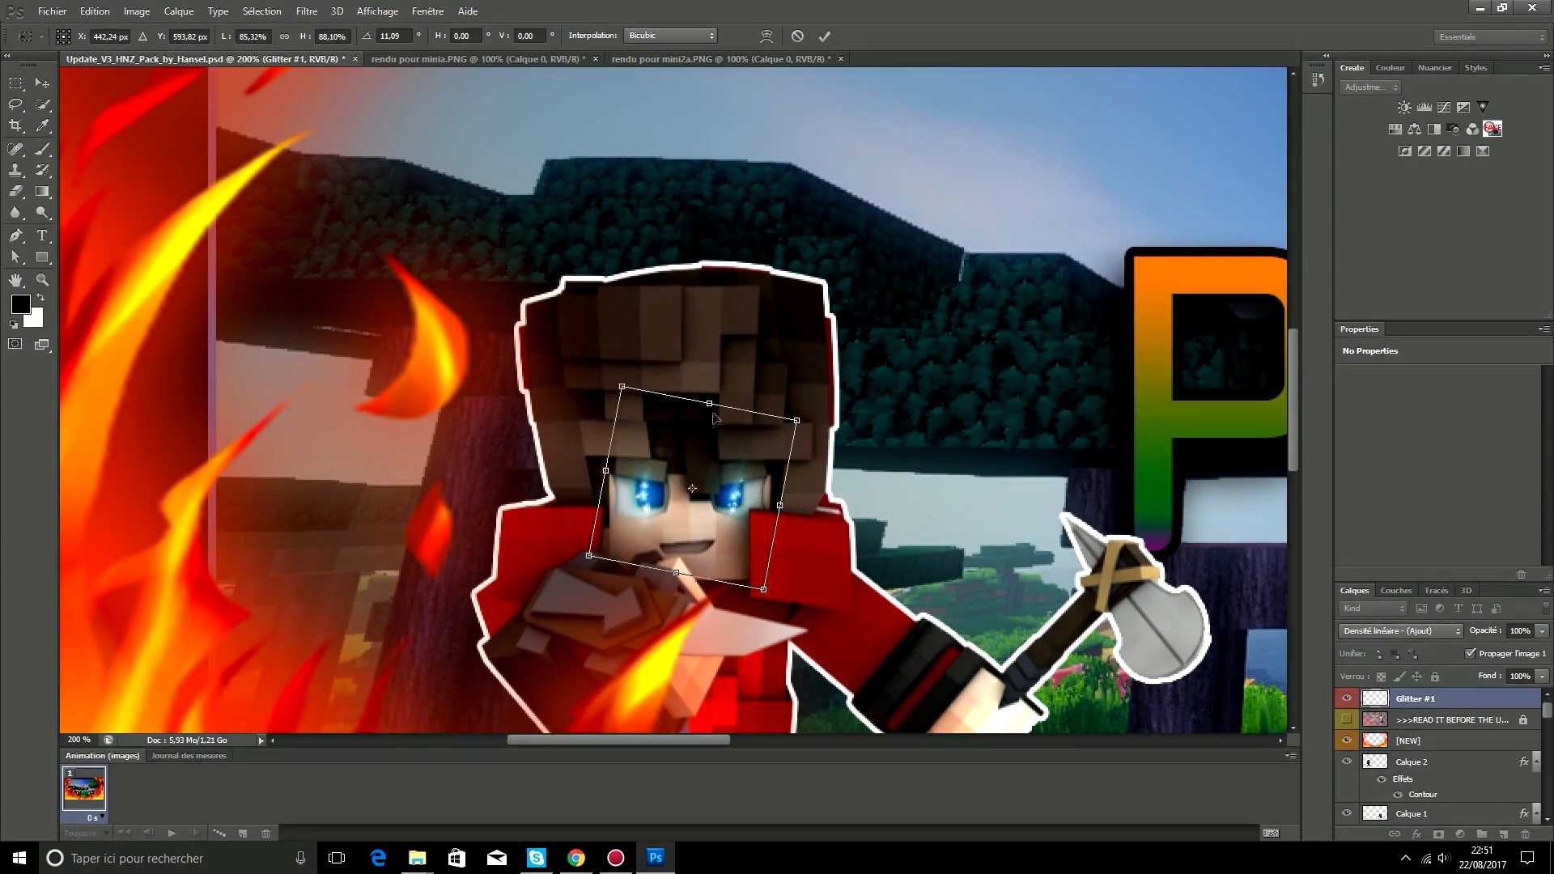
{"action": "left_click_drag", "start_coordinate": [709, 404], "coordinate": [706, 421]}
{"action": "left_click_drag", "start_coordinate": [751, 477], "coordinate": [750, 465]}
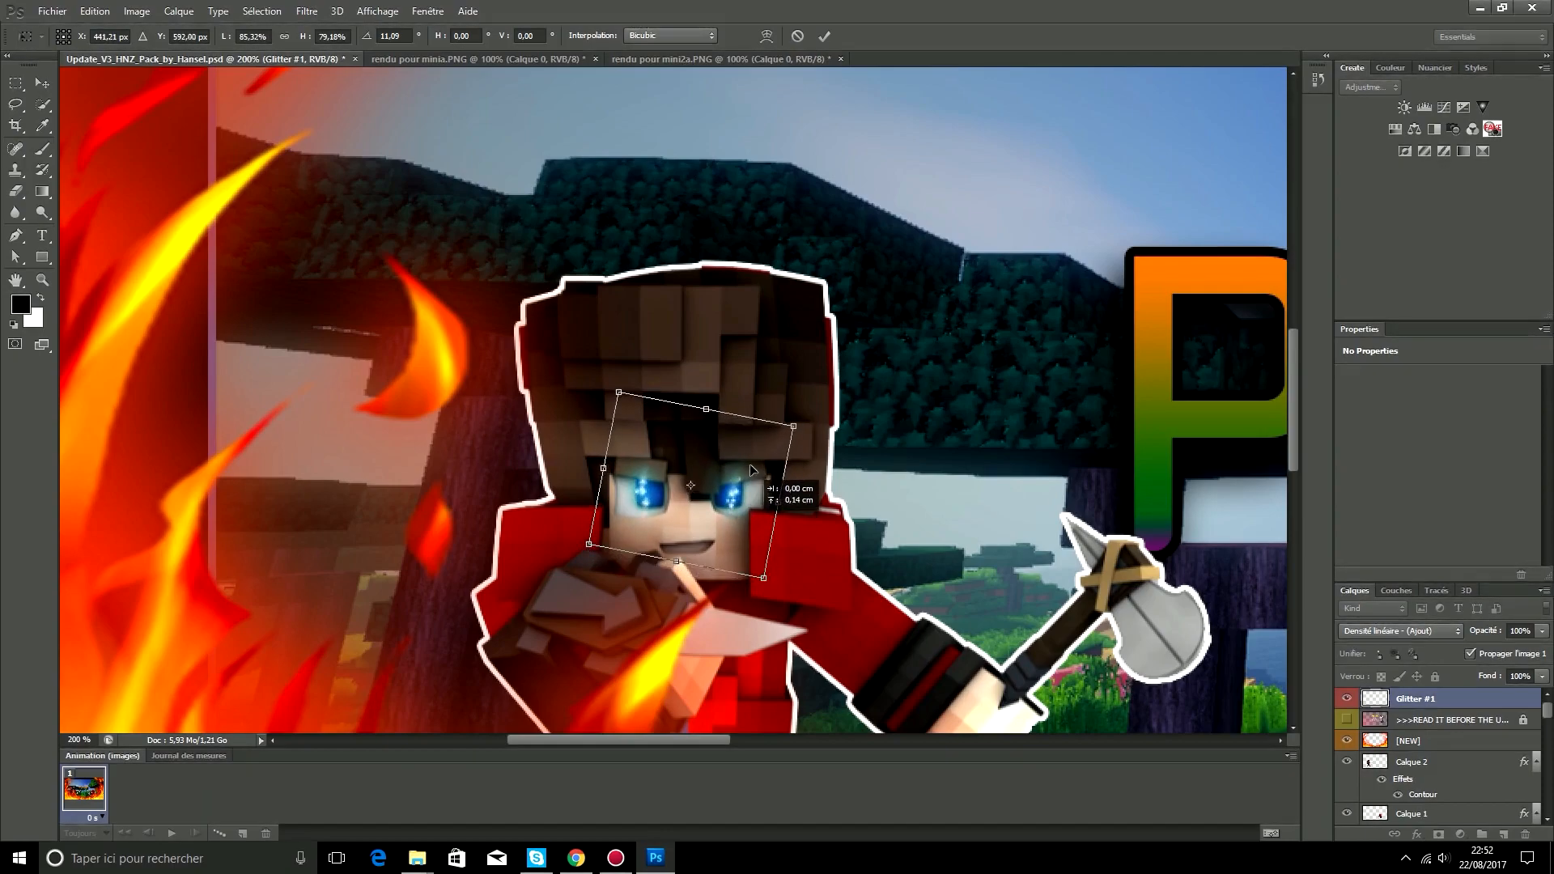
{"action": "left_click", "coordinate": [34, 85]}
{"action": "left_click", "coordinate": [728, 326]}
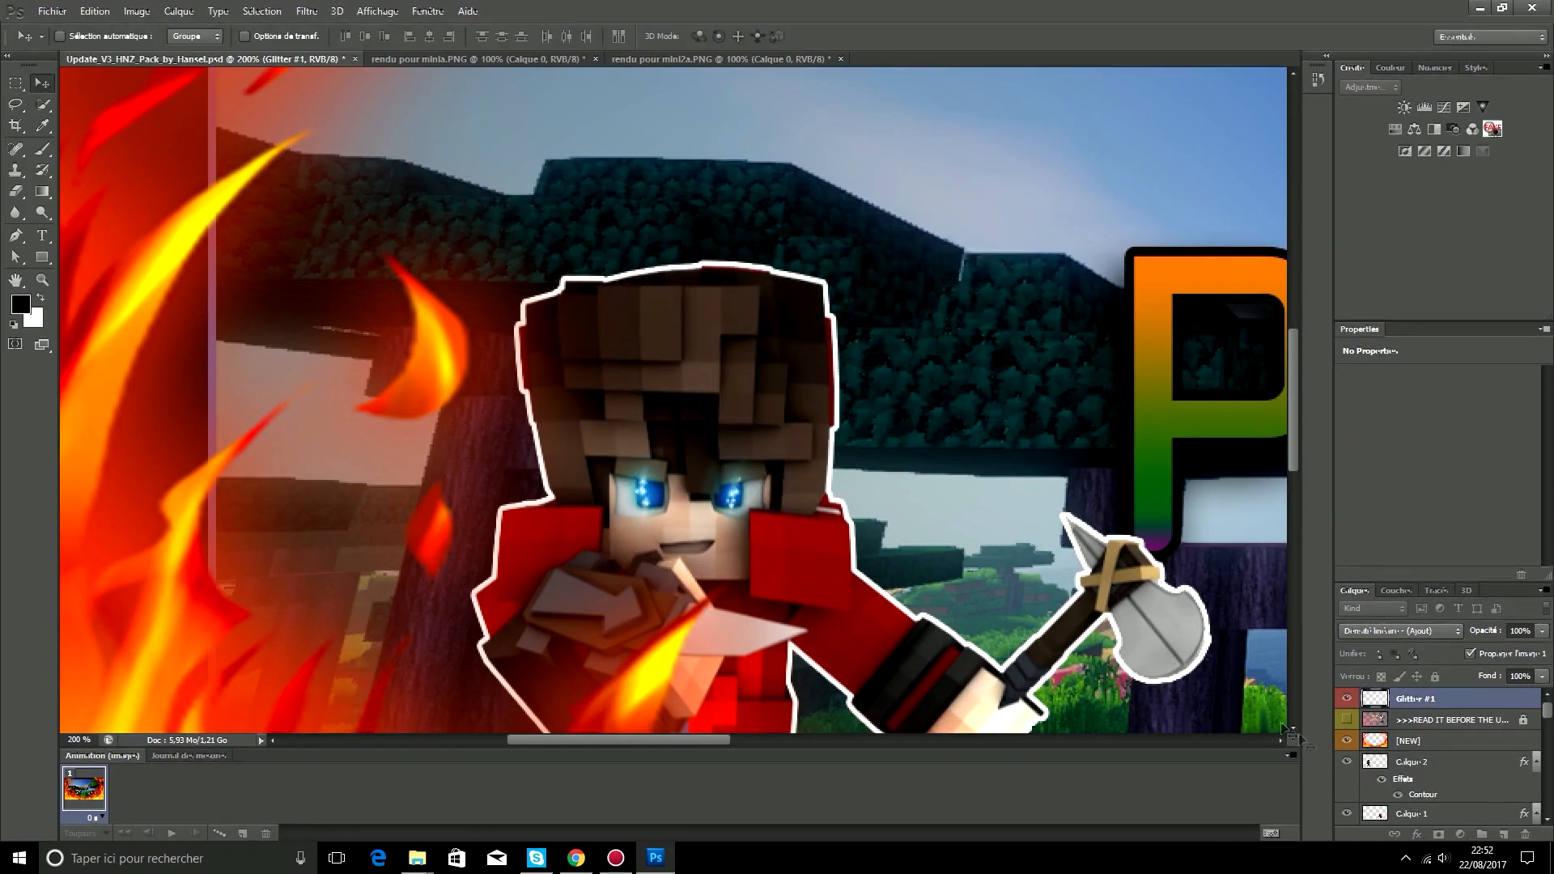
Step: Move the Glitter #3 layer out of [NEW] Glitter Eyes to the top of the layer stack and collapse the group
{"action": "scroll", "coordinate": [1405, 751], "scroll_direction": "down", "scroll_amount": 5}
{"action": "scroll", "coordinate": [1404, 751], "scroll_direction": "down", "scroll_amount": 3}
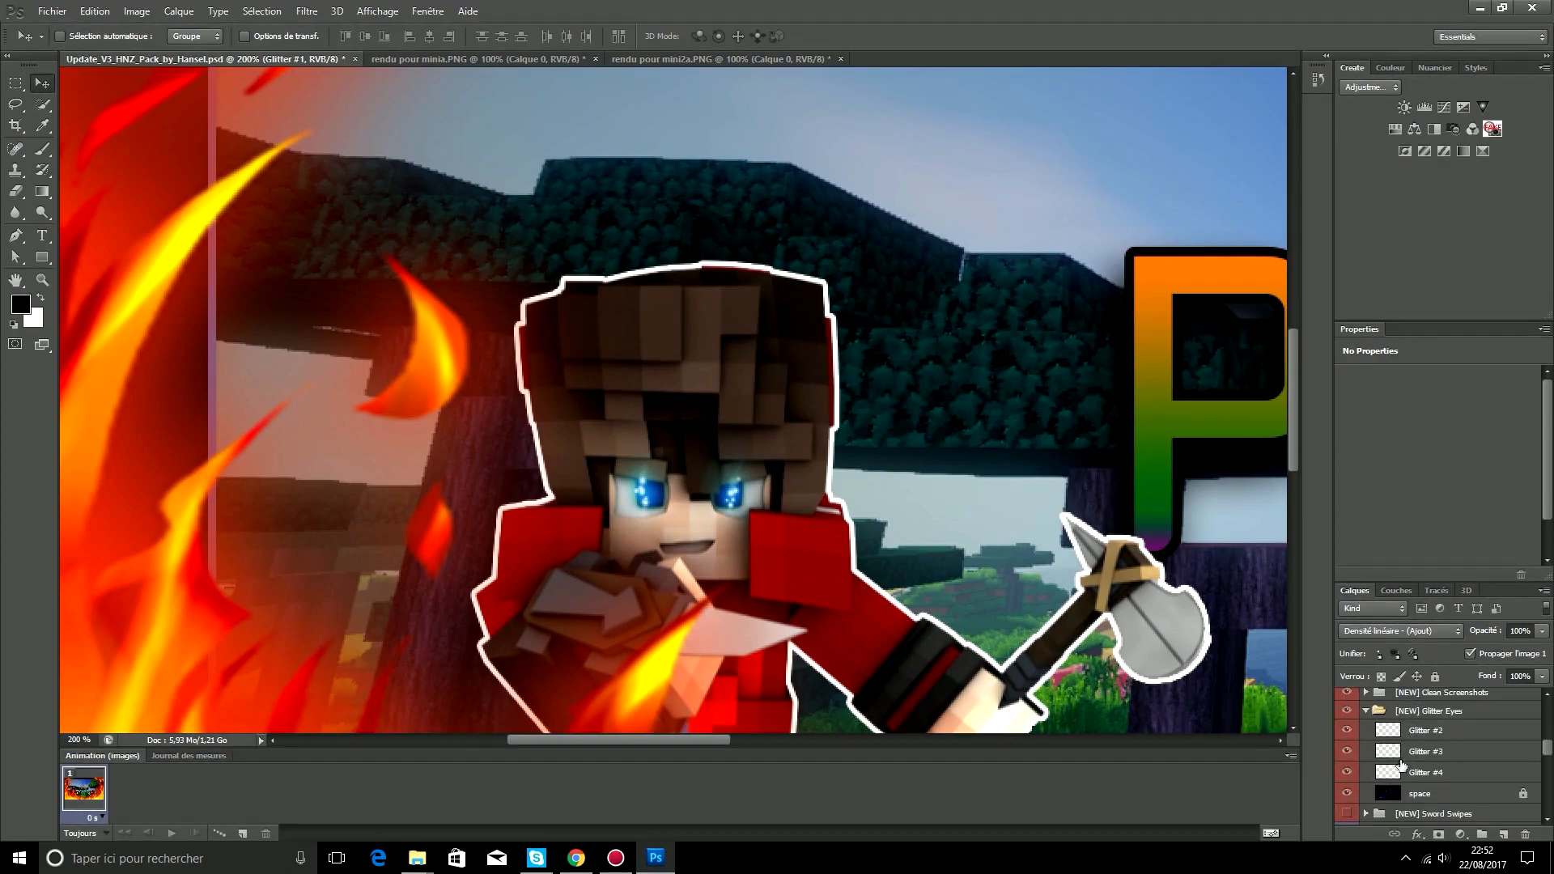
{"action": "left_click_drag", "start_coordinate": [1431, 760], "coordinate": [1440, 696]}
{"action": "scroll", "coordinate": [1413, 741], "scroll_direction": "down", "scroll_amount": 6}
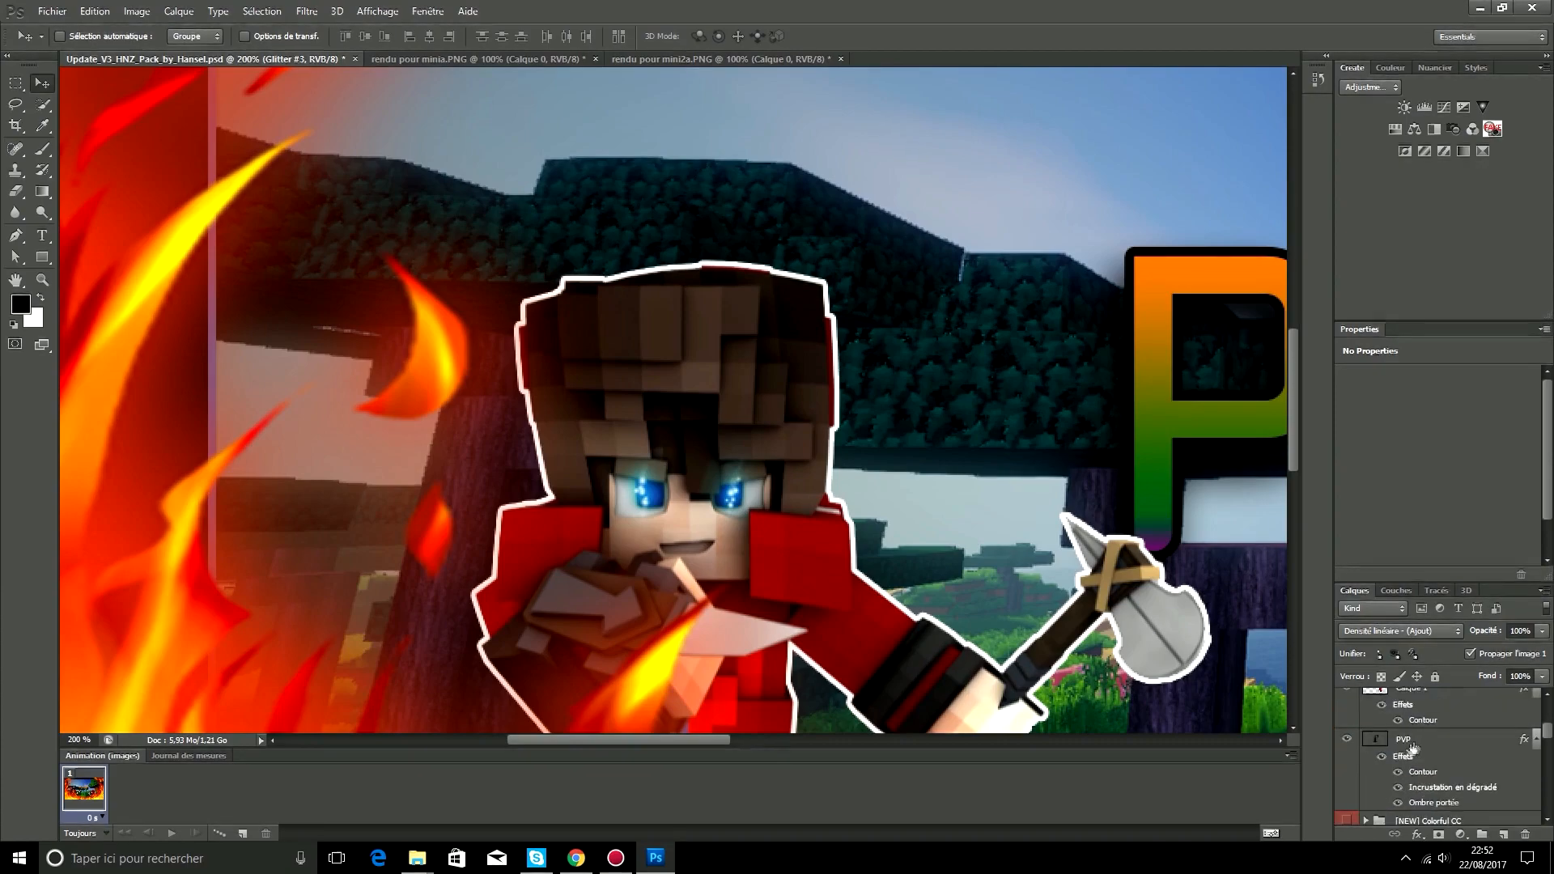
{"action": "left_click", "coordinate": [1392, 774]}
{"action": "scroll", "coordinate": [1394, 770], "scroll_direction": "down", "scroll_amount": 1}
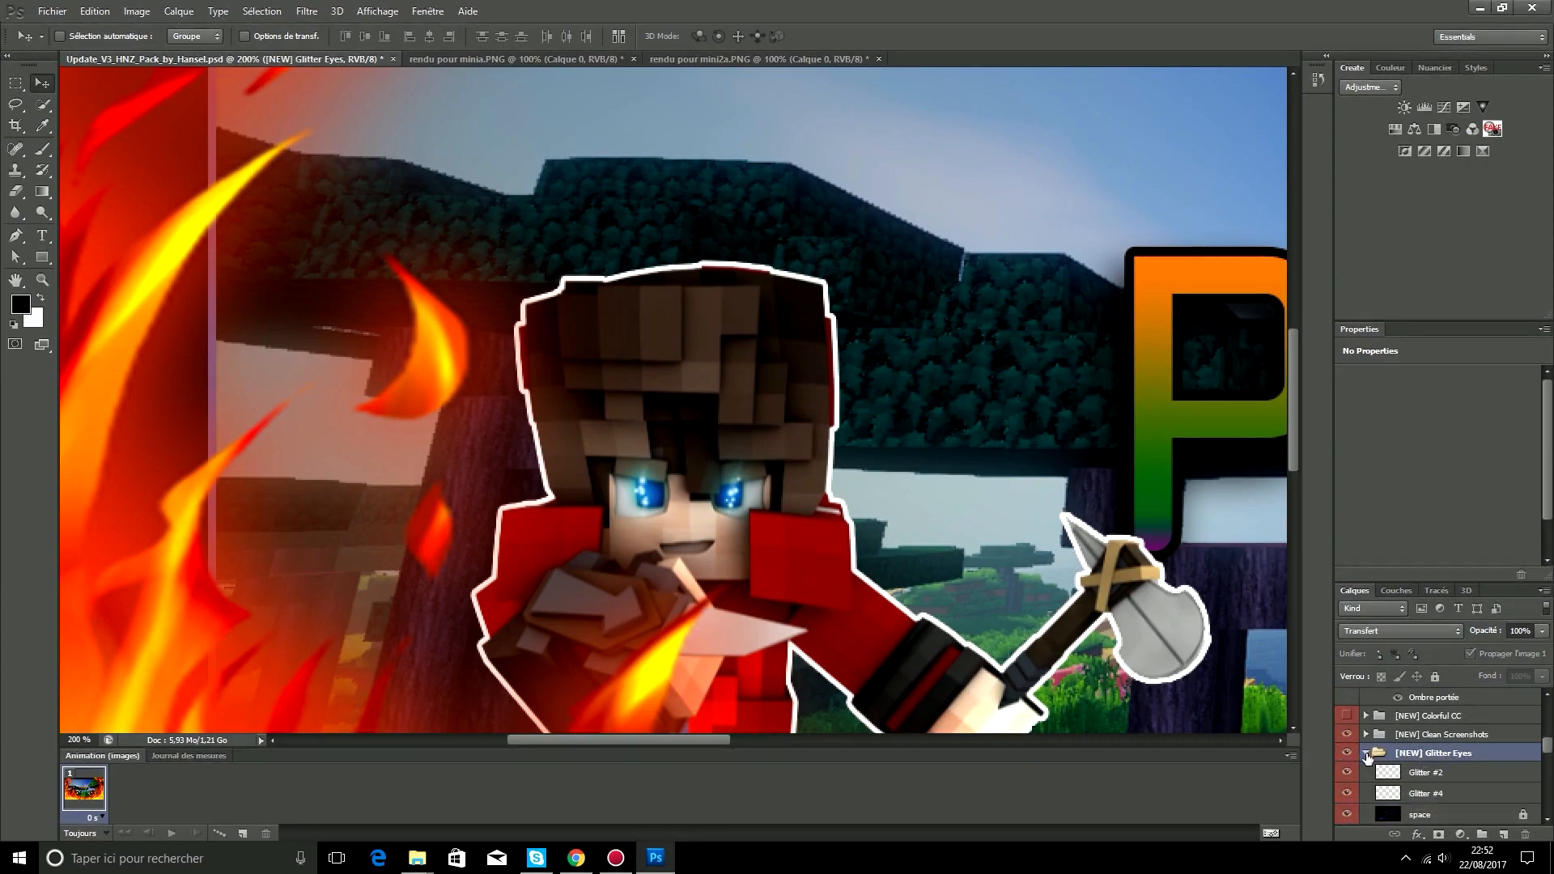
{"action": "left_click", "coordinate": [1367, 756]}
{"action": "scroll", "coordinate": [1410, 733], "scroll_direction": "up", "scroll_amount": 6}
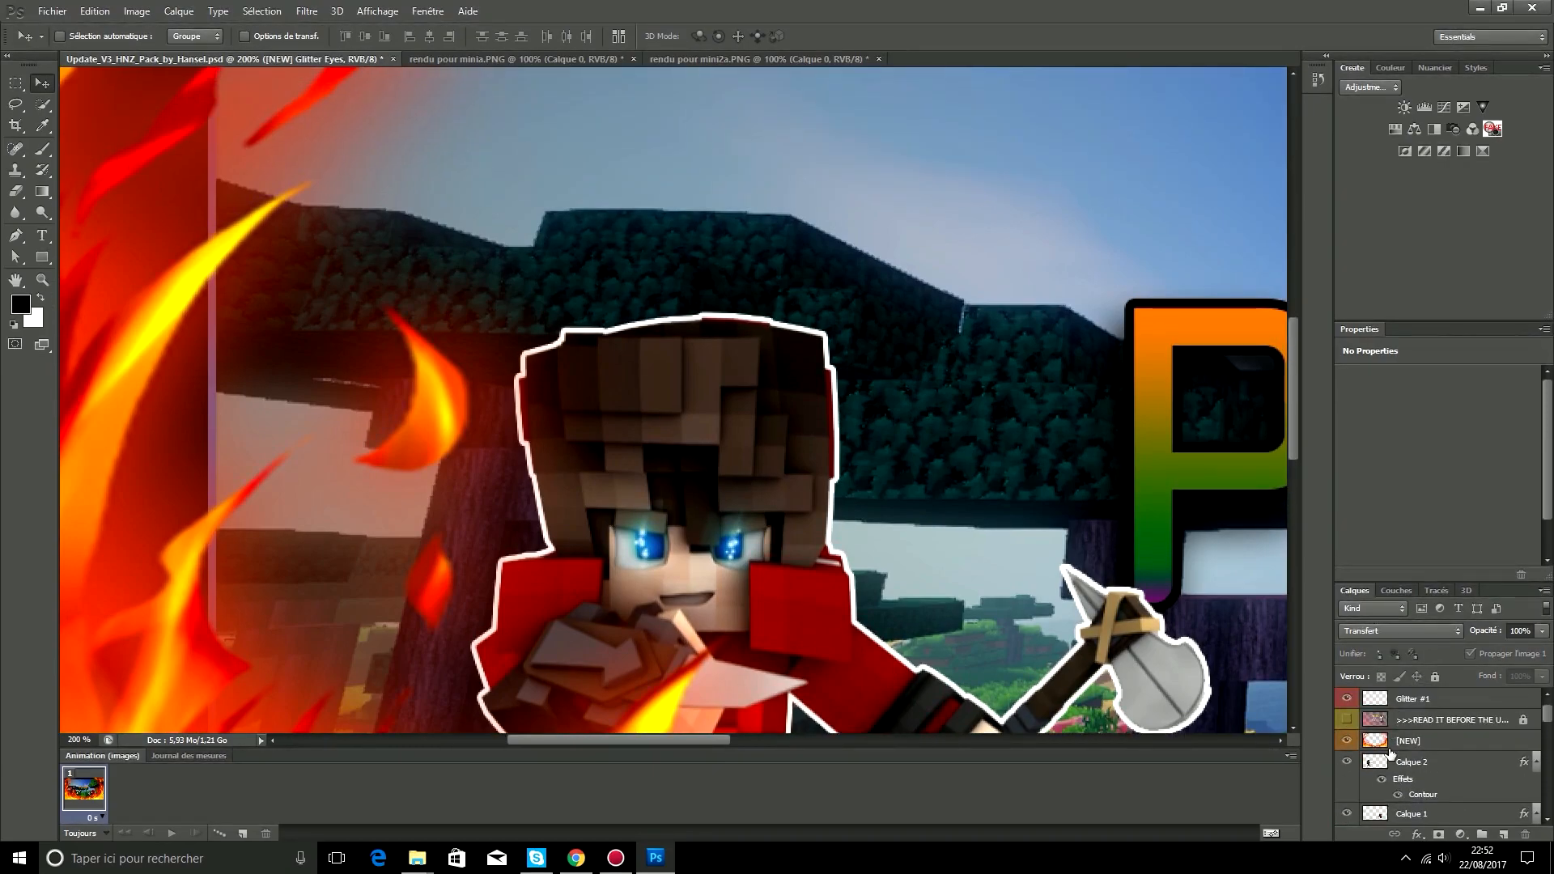
Step: Move the Glitter #3 glow from the PVP title onto the face of the character beside the tree
{"action": "key", "text": "ctrl+minus"}
{"action": "key", "text": "ctrl+minus"}
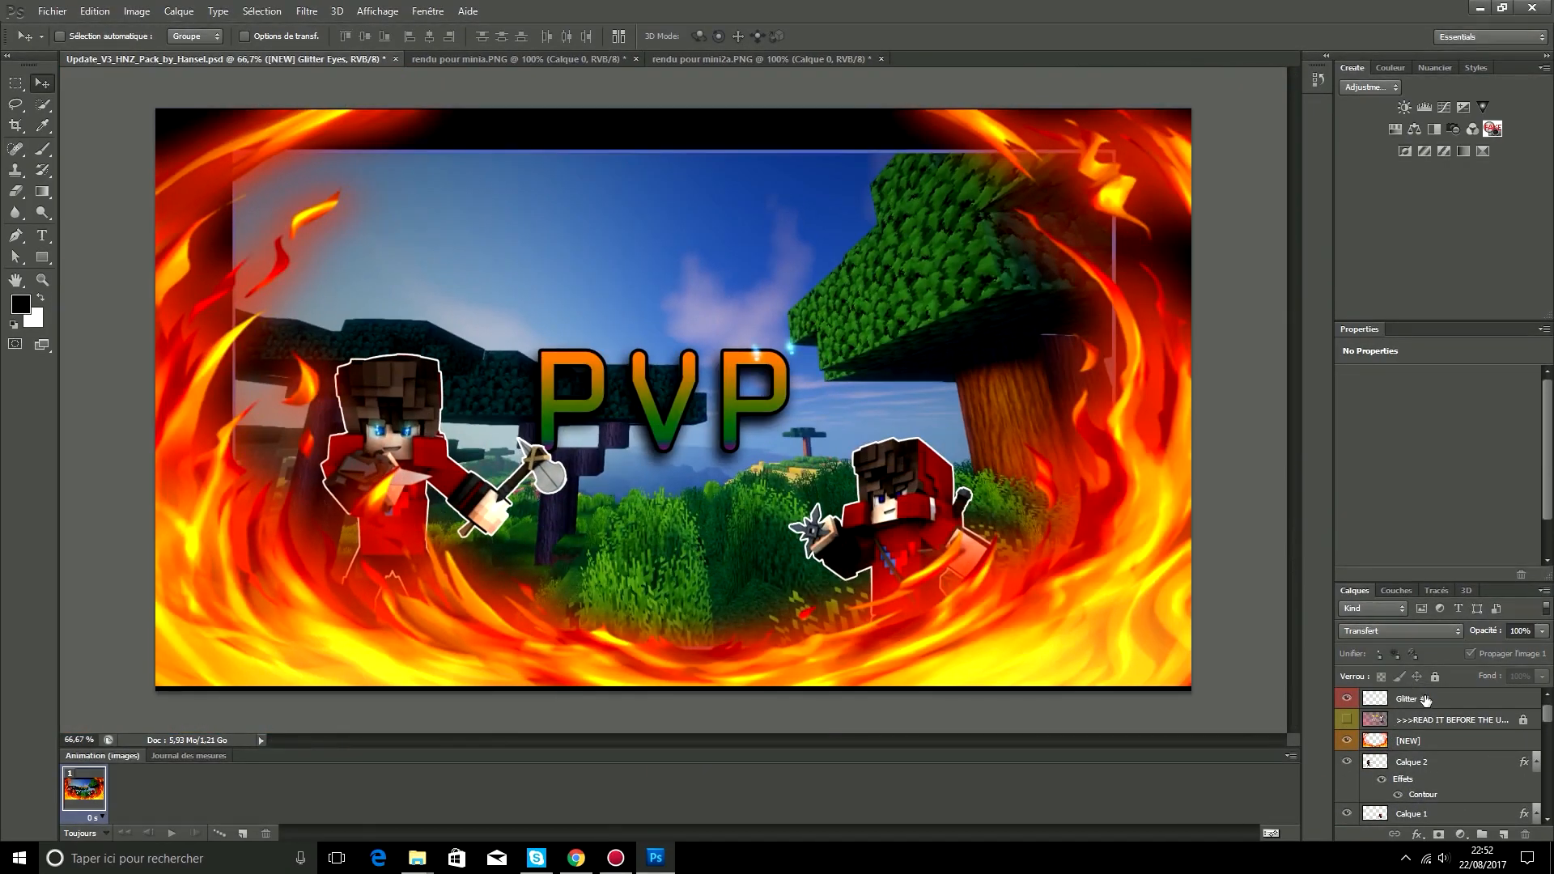
{"action": "scroll", "coordinate": [1441, 704], "scroll_direction": "up", "scroll_amount": 1}
{"action": "left_click", "coordinate": [1444, 703]}
{"action": "left_click_drag", "start_coordinate": [760, 374], "coordinate": [876, 518]}
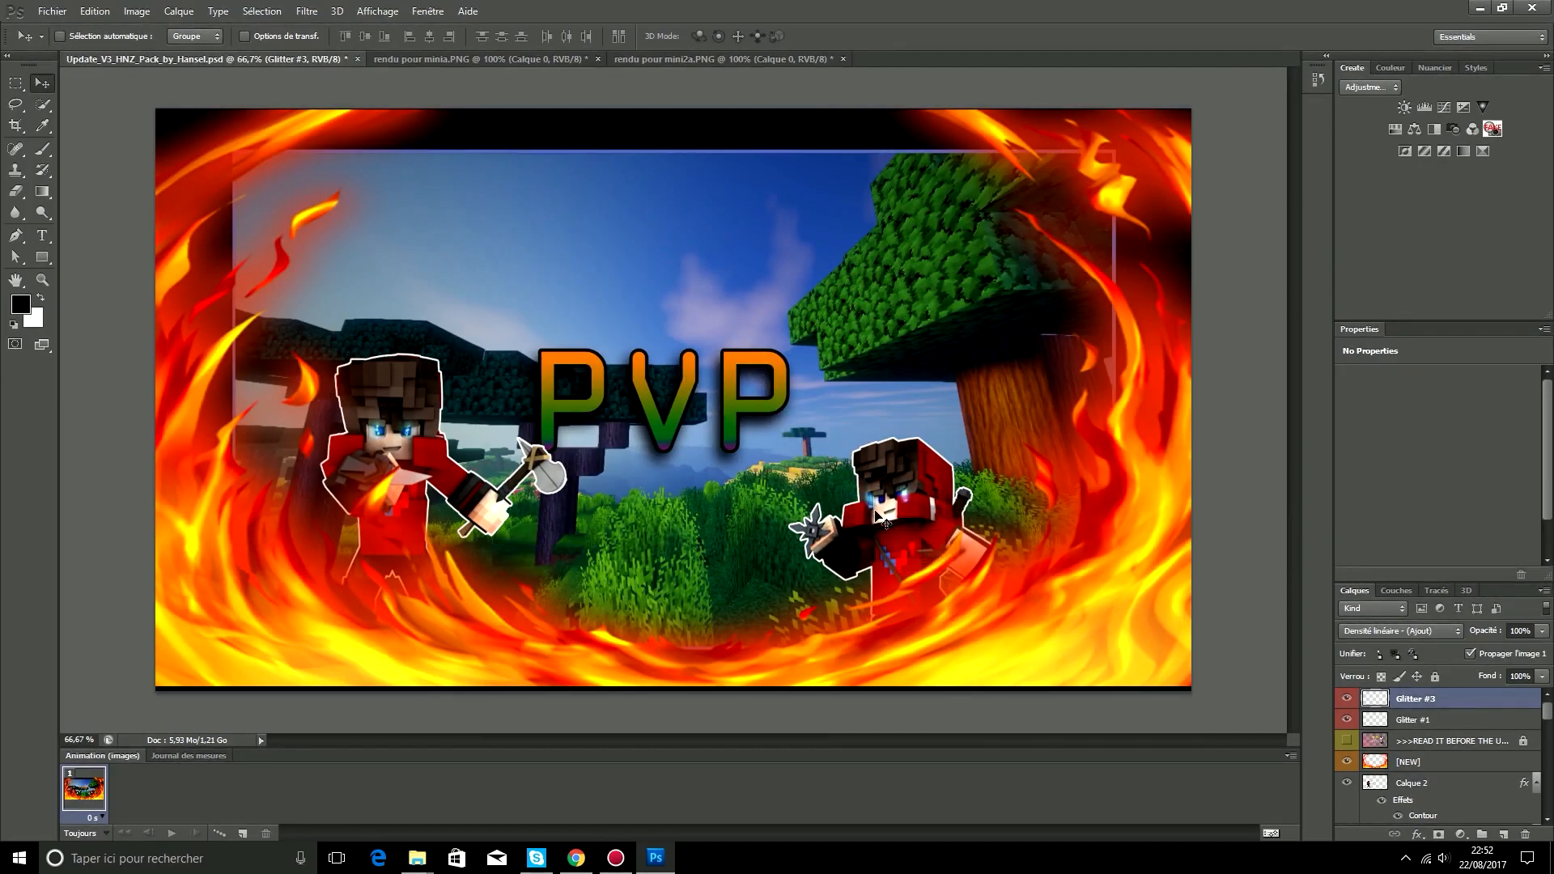
Step: Scale Glitter #3 to about 63% width and 84.5% height and fit its glows over that character's eyes
{"action": "key", "text": "ctrl+plus"}
{"action": "key", "text": "ctrl+plus"}
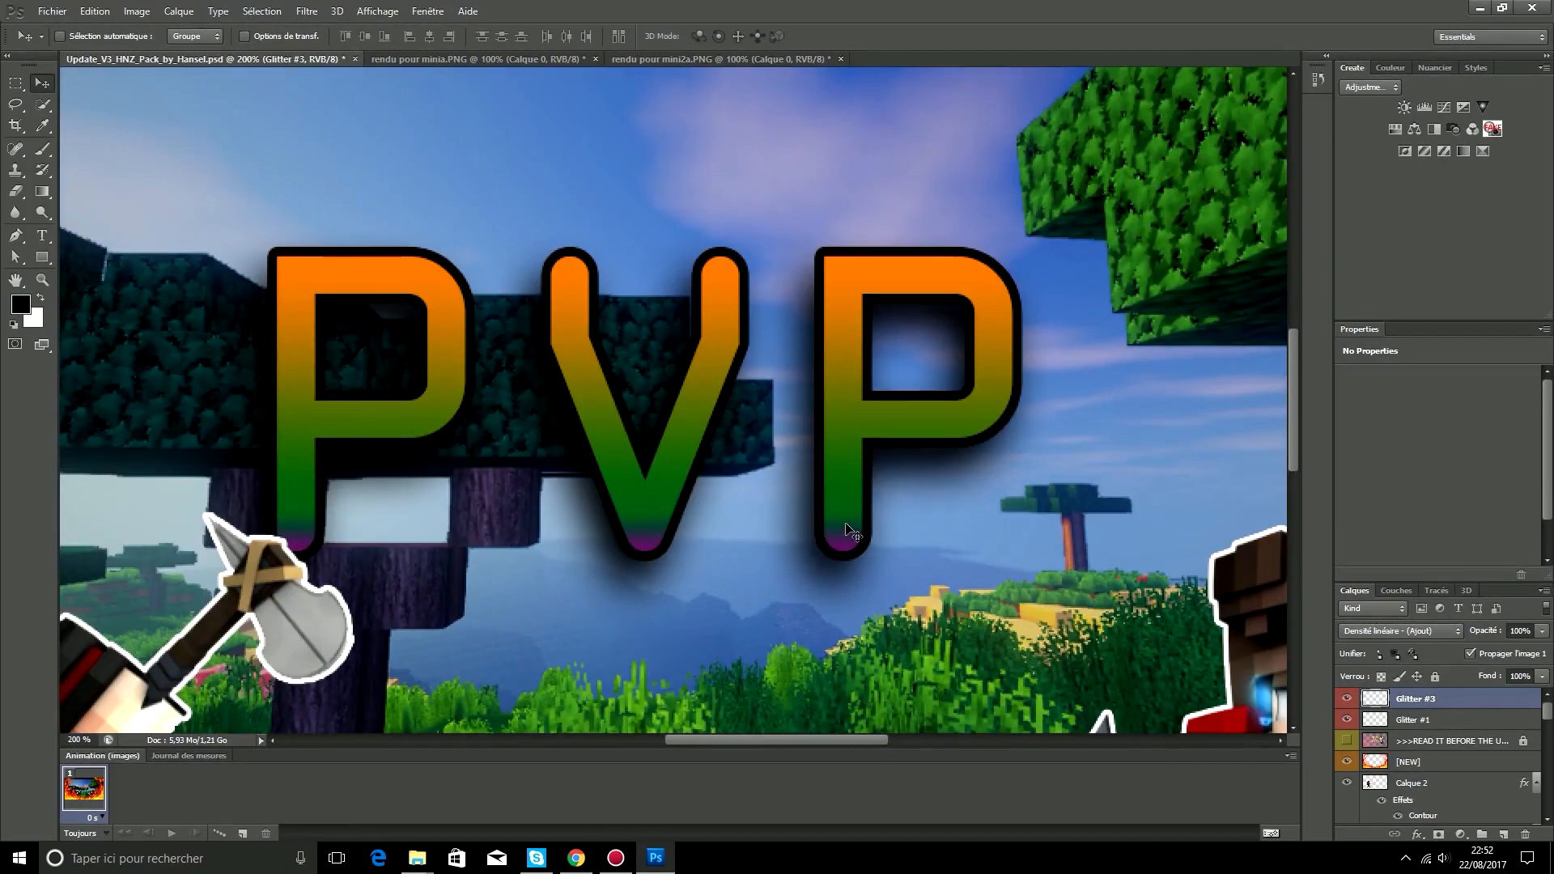
{"action": "scroll", "coordinate": [867, 727], "scroll_direction": "down", "scroll_amount": 3}
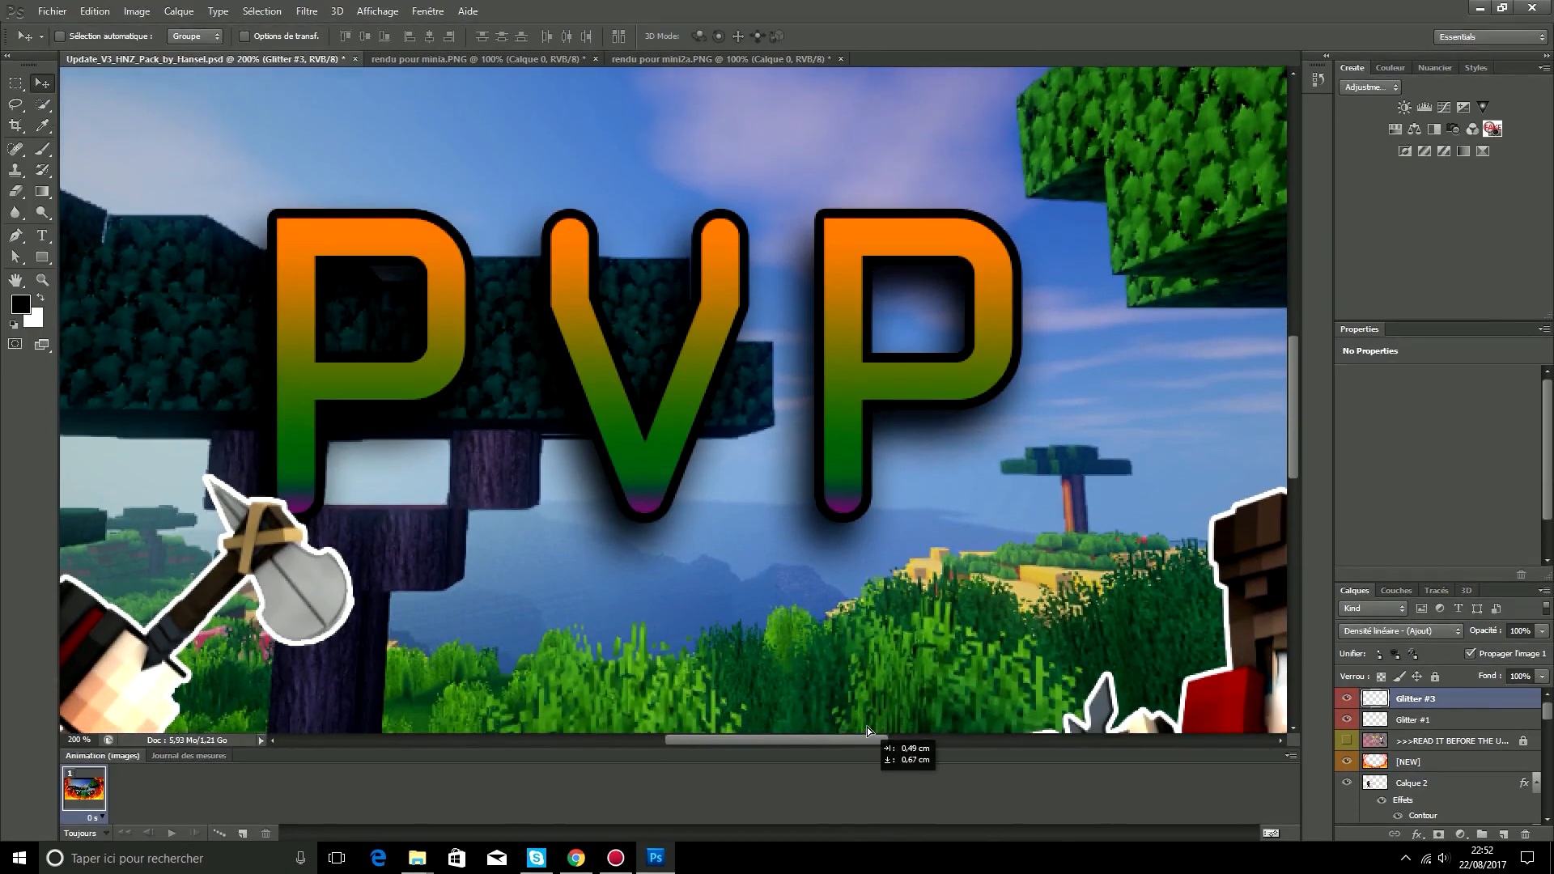
{"action": "left_click_drag", "start_coordinate": [874, 743], "coordinate": [950, 743]}
{"action": "left_click_drag", "start_coordinate": [1037, 659], "coordinate": [949, 624]}
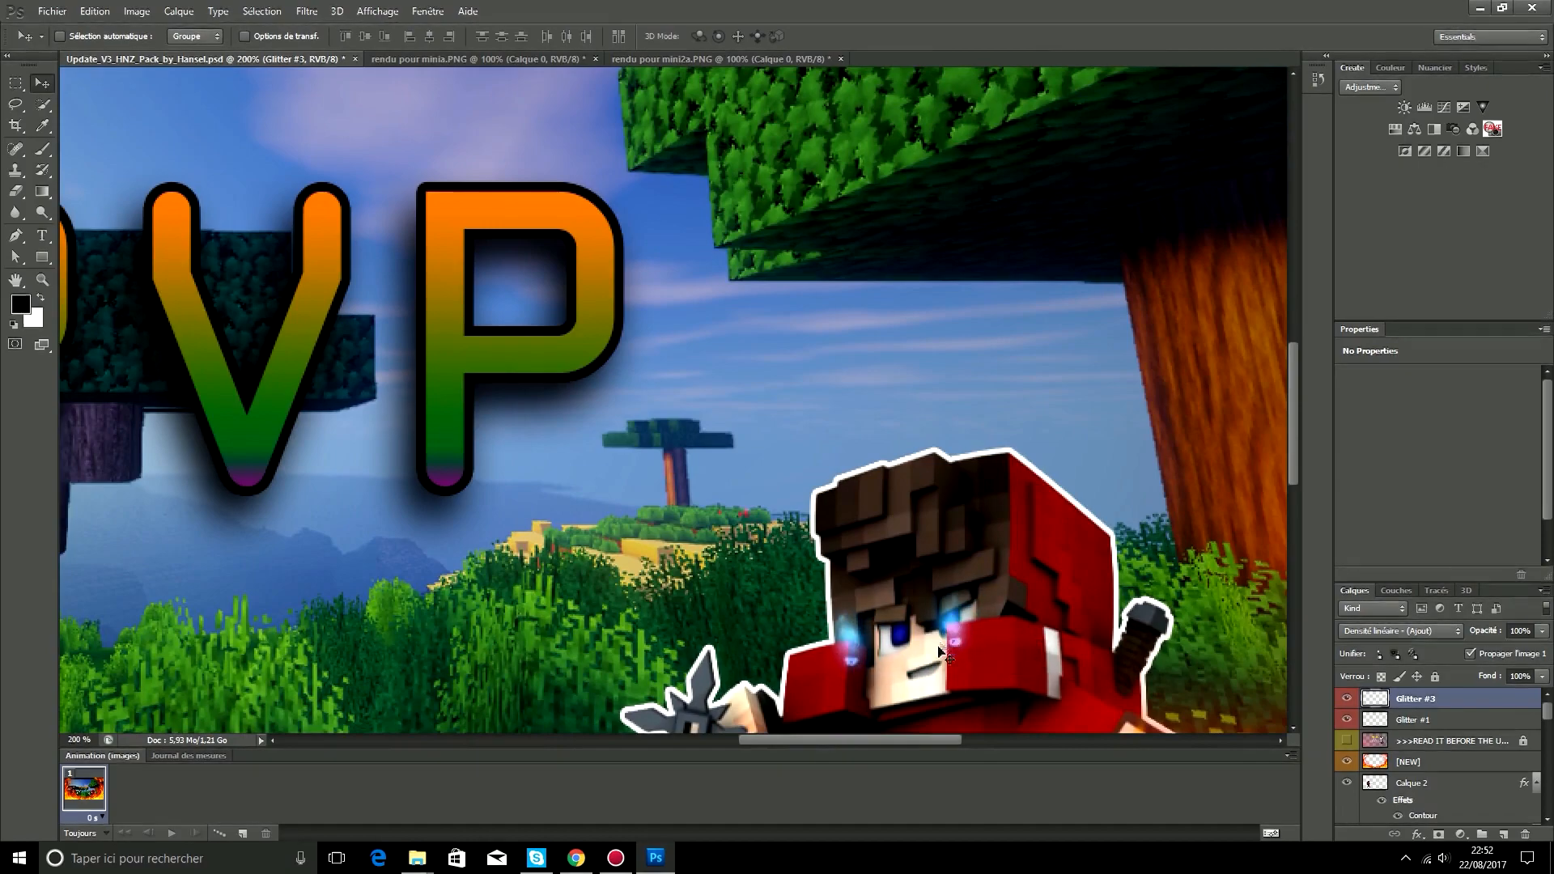
{"action": "key", "text": "ctrl+t"}
{"action": "left_click_drag", "start_coordinate": [812, 632], "coordinate": [859, 632]}
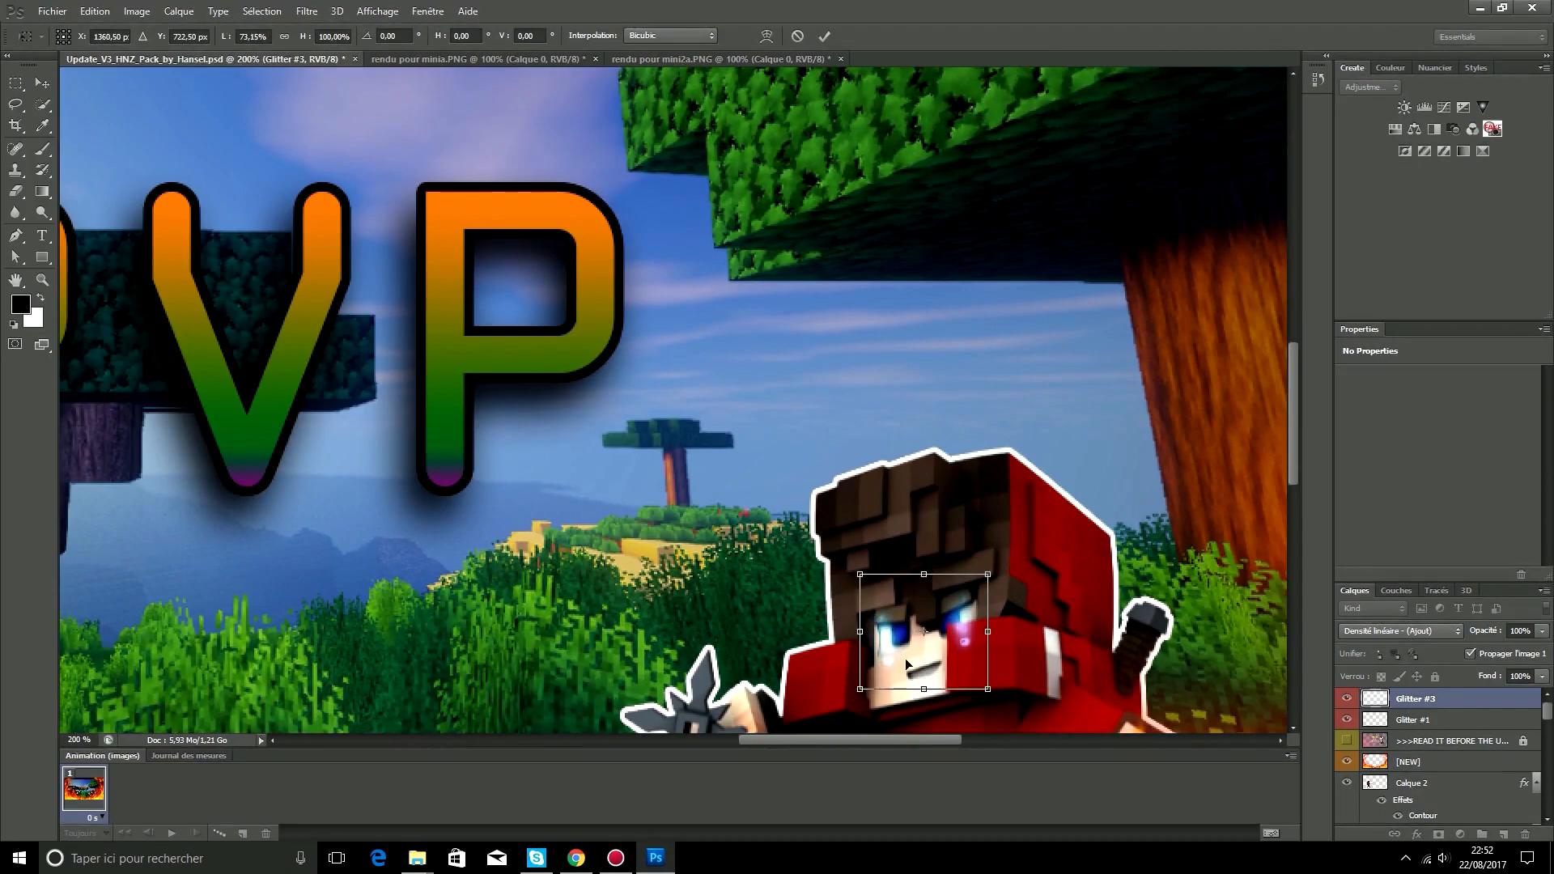
{"action": "left_click_drag", "start_coordinate": [921, 689], "coordinate": [923, 671]}
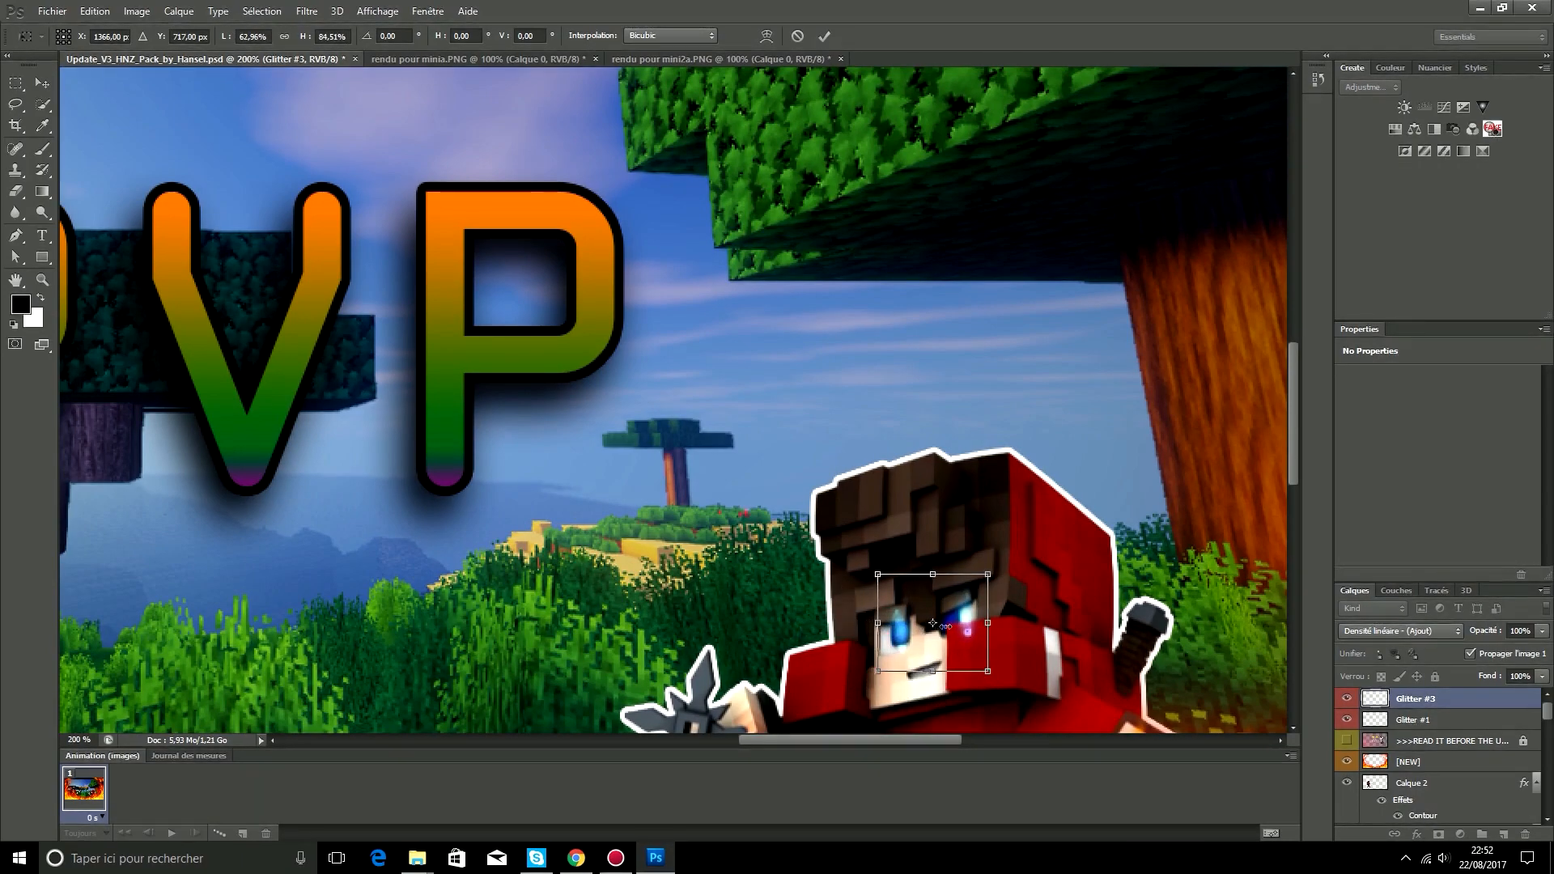
{"action": "key", "text": "Return"}
{"action": "left_click_drag", "start_coordinate": [919, 630], "coordinate": [921, 625]}
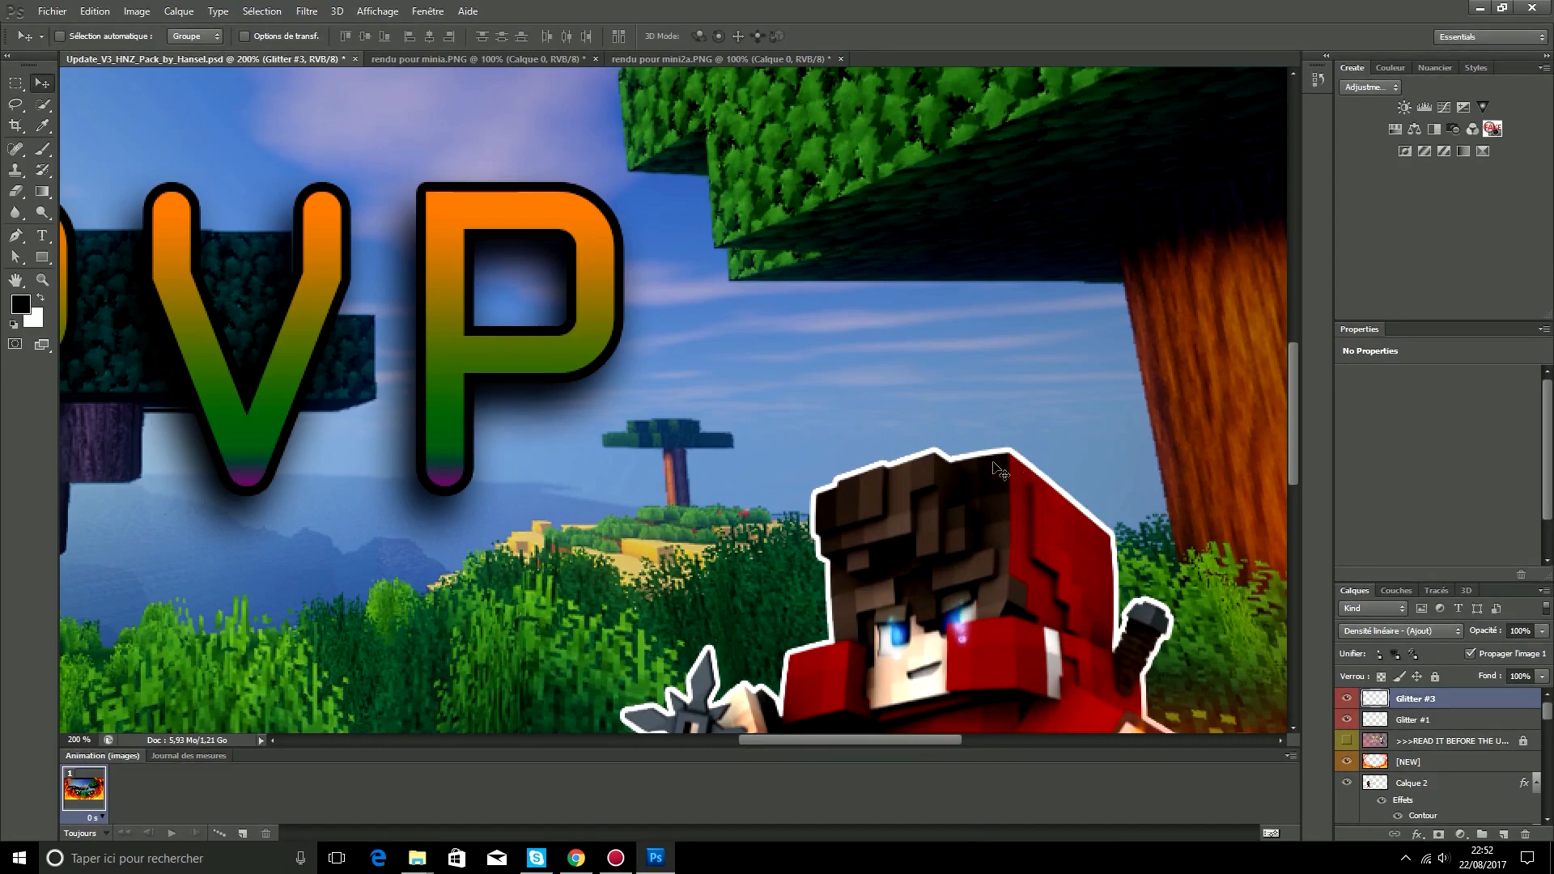
Step: Shift the [NEW] fire effect slightly down and enlarge it to about 101.5% width and 103.5% height to cover the canvas edges
{"action": "key", "text": "ctrl+minus"}
{"action": "key", "text": "ctrl+minus"}
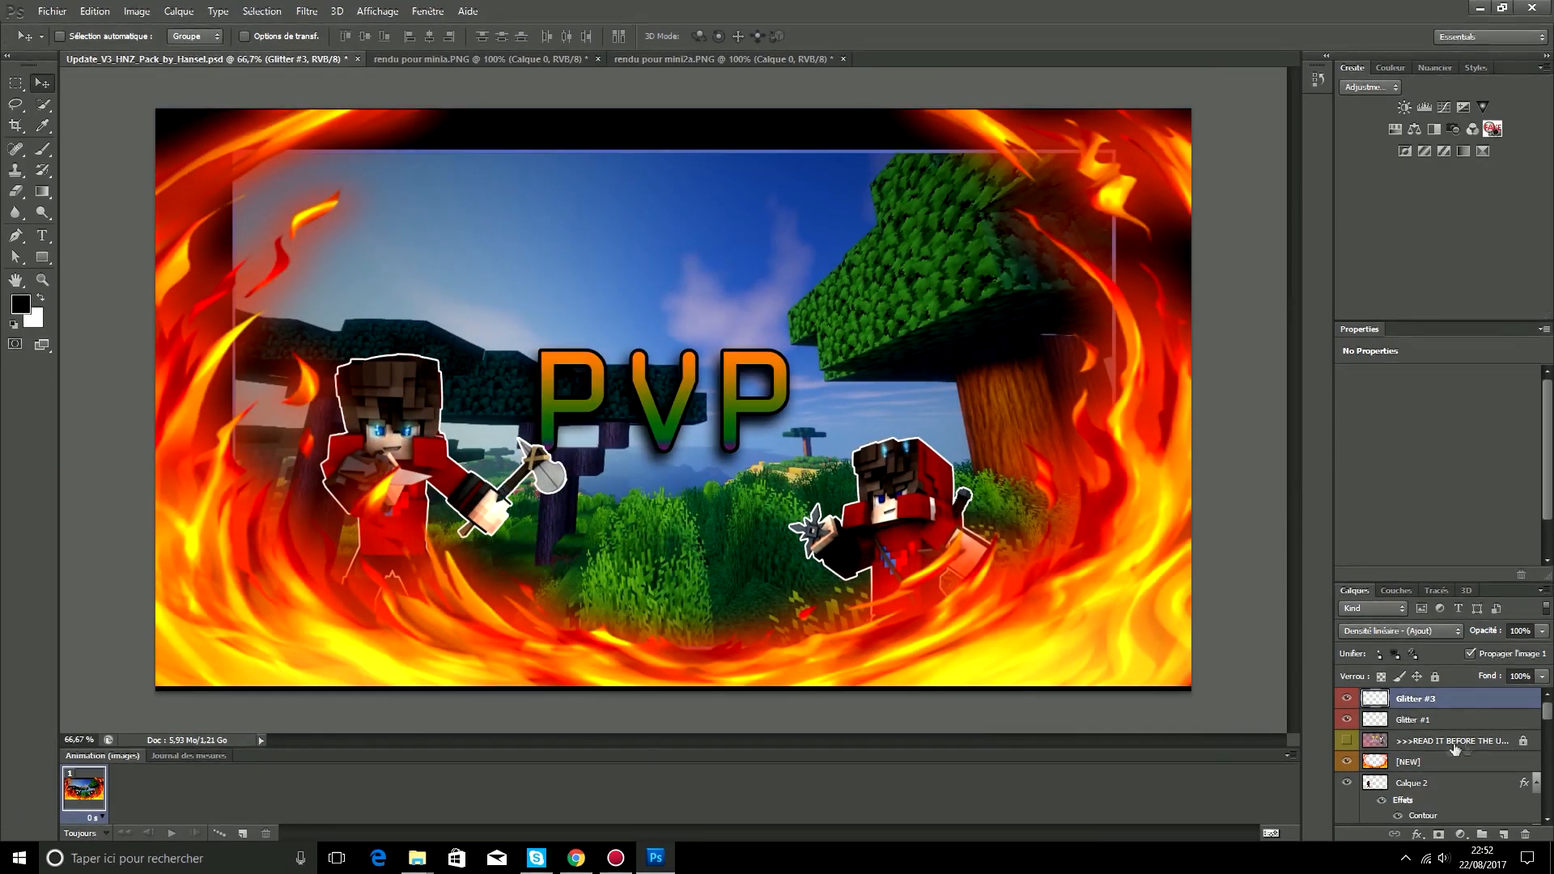
{"action": "left_click", "coordinate": [1424, 762]}
{"action": "mouse_move", "coordinate": [1146, 376]}
{"action": "left_mouse_down"}
{"action": "mouse_move", "coordinate": [1144, 408]}
{"action": "mouse_move", "coordinate": [1148, 395]}
{"action": "left_mouse_up"}
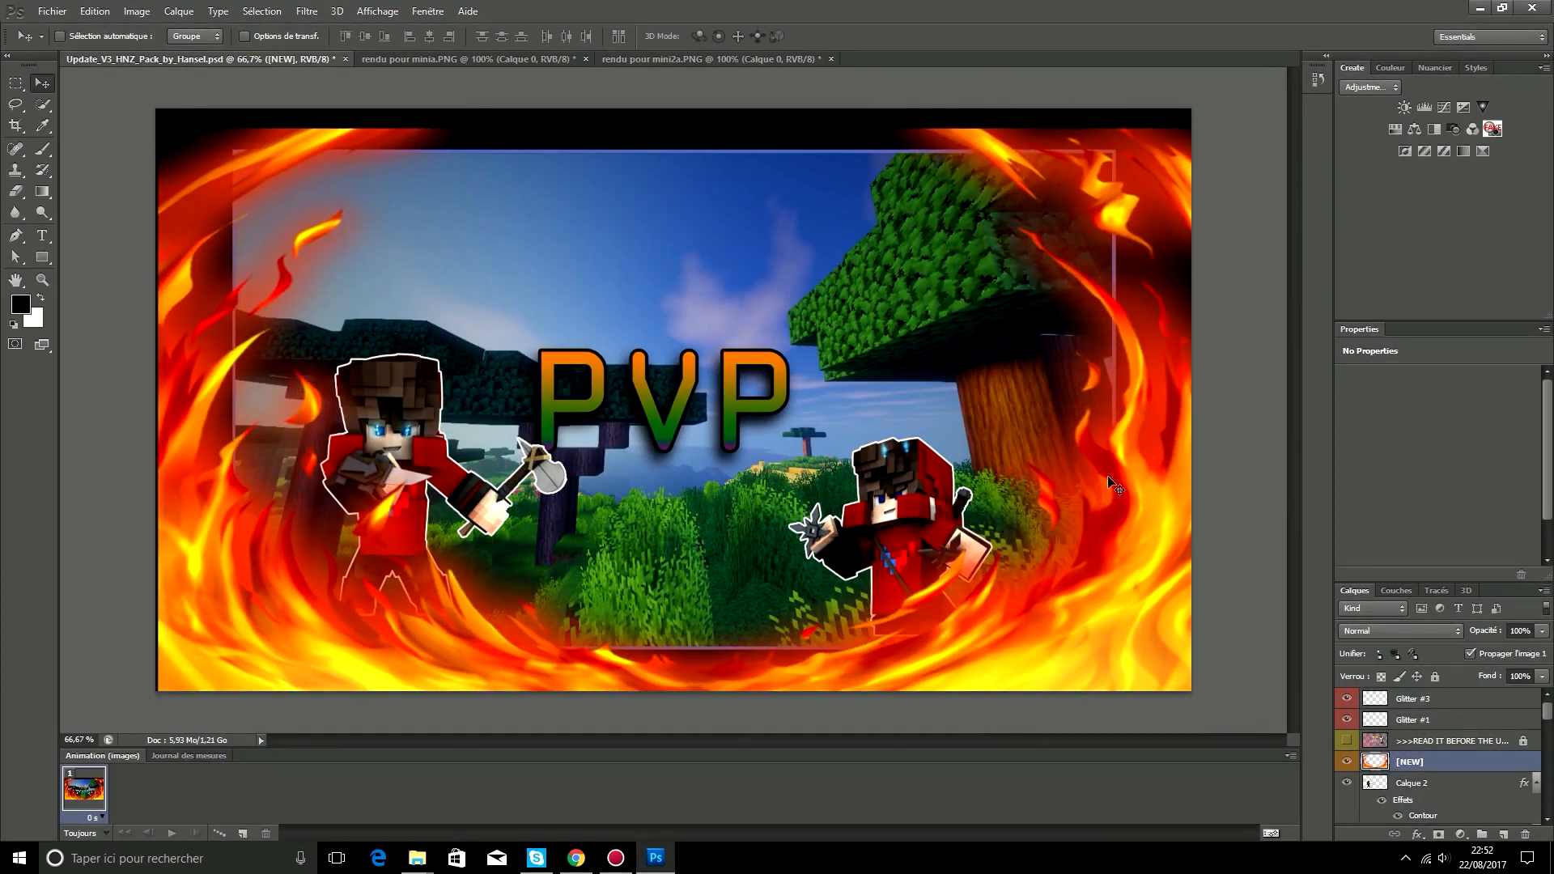
{"action": "key", "text": "ctrl+t"}
{"action": "left_click_drag", "start_coordinate": [159, 128], "coordinate": [144, 108]}
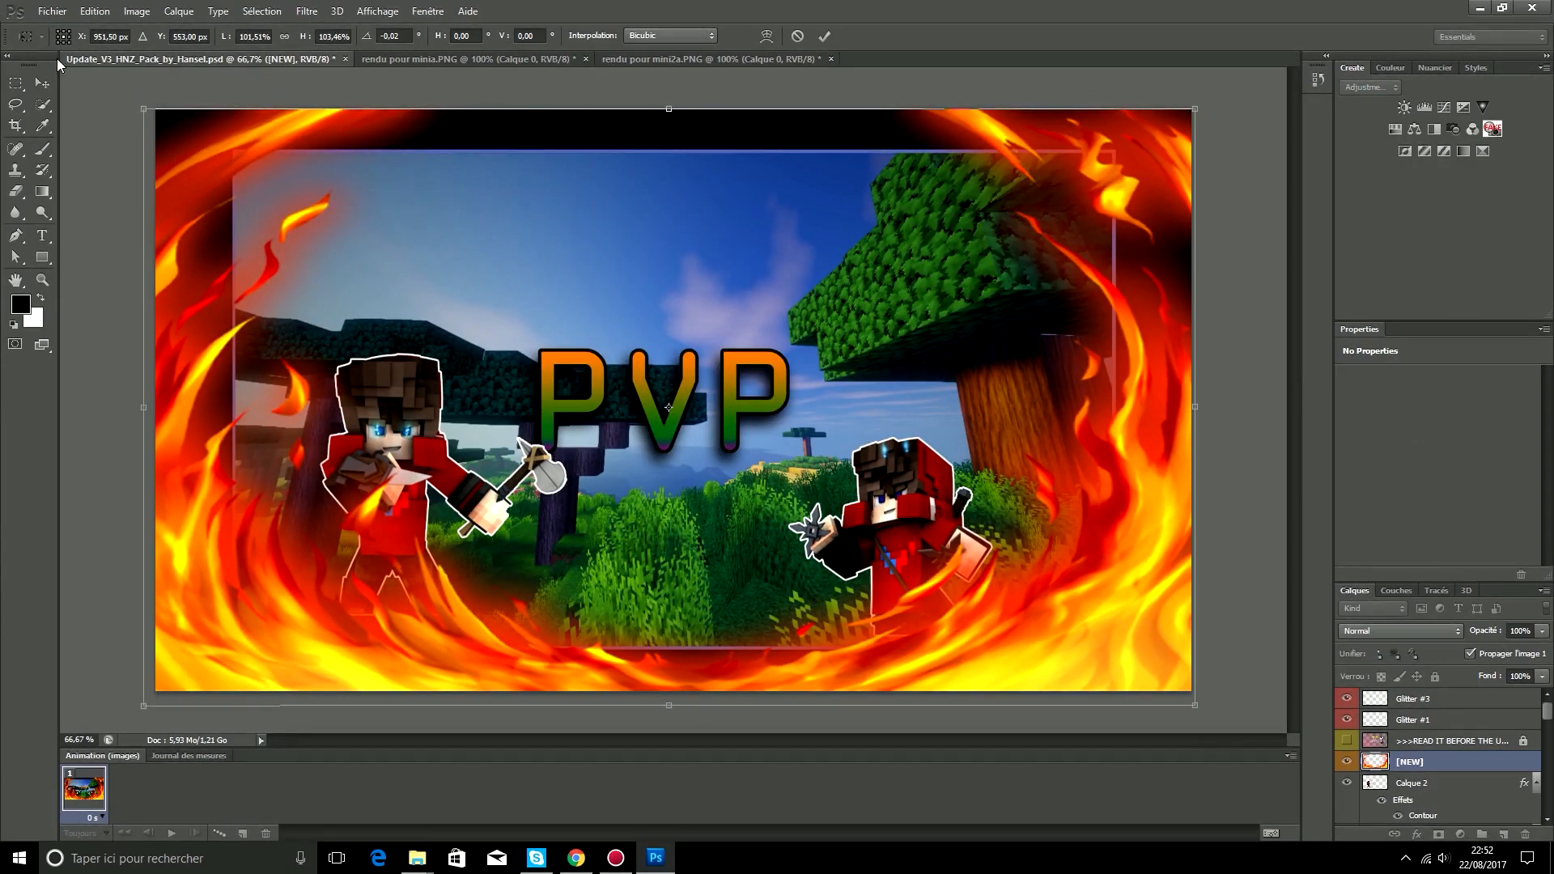
{"action": "left_click", "coordinate": [42, 82]}
{"action": "key", "text": "Return"}
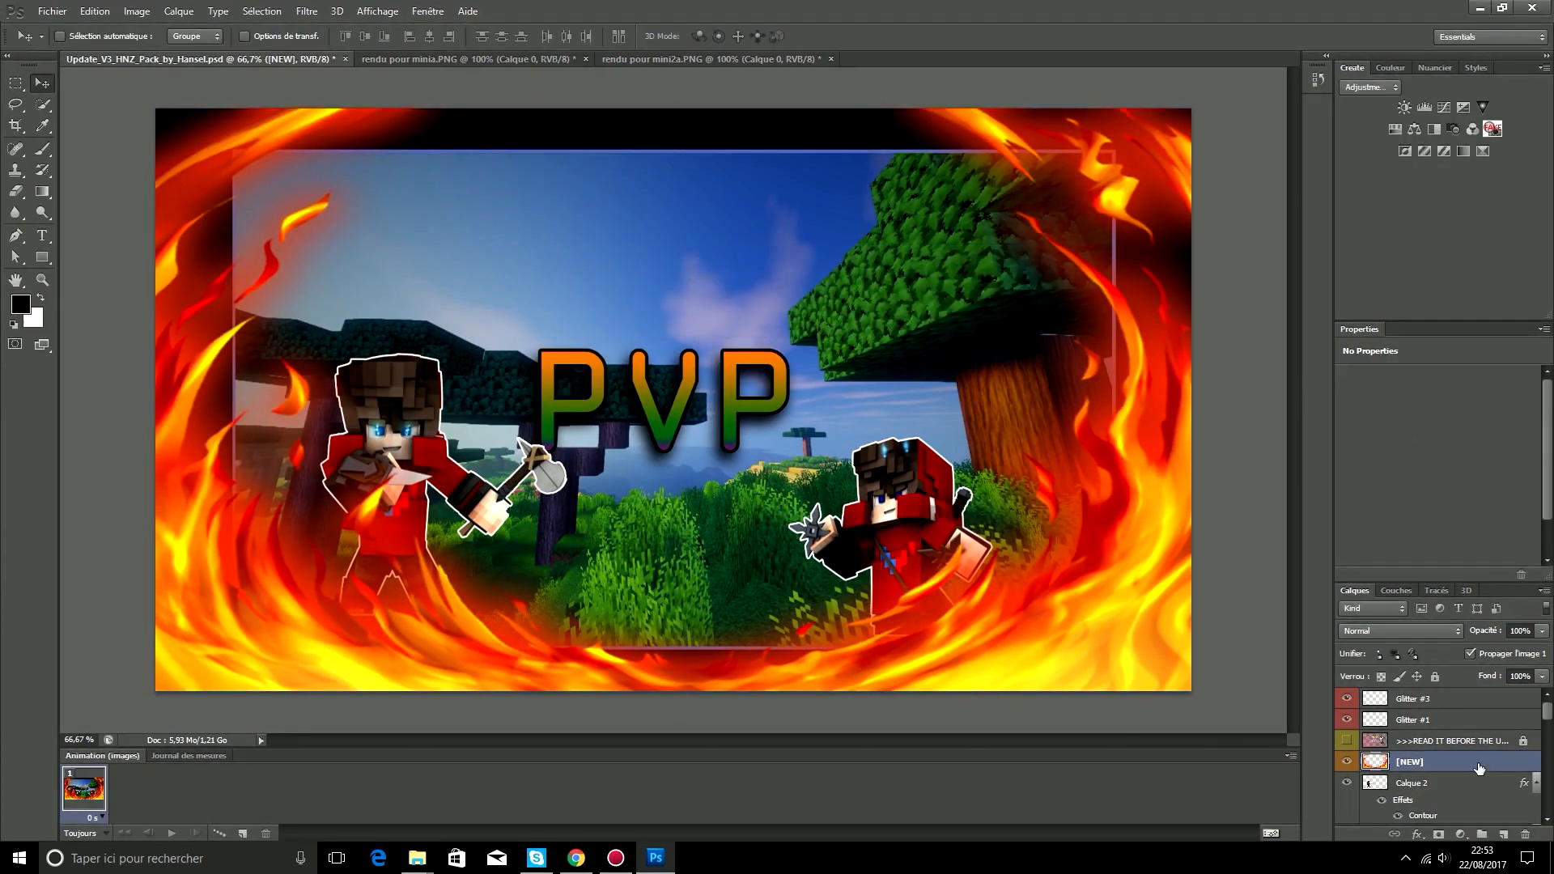
Step: Move a Dragon render from the Minecraft Renders group to the top of the layer stack and make it visible
{"action": "scroll", "coordinate": [1482, 746], "scroll_direction": "down", "scroll_amount": 2}
{"action": "scroll", "coordinate": [1482, 745], "scroll_direction": "down", "scroll_amount": 6}
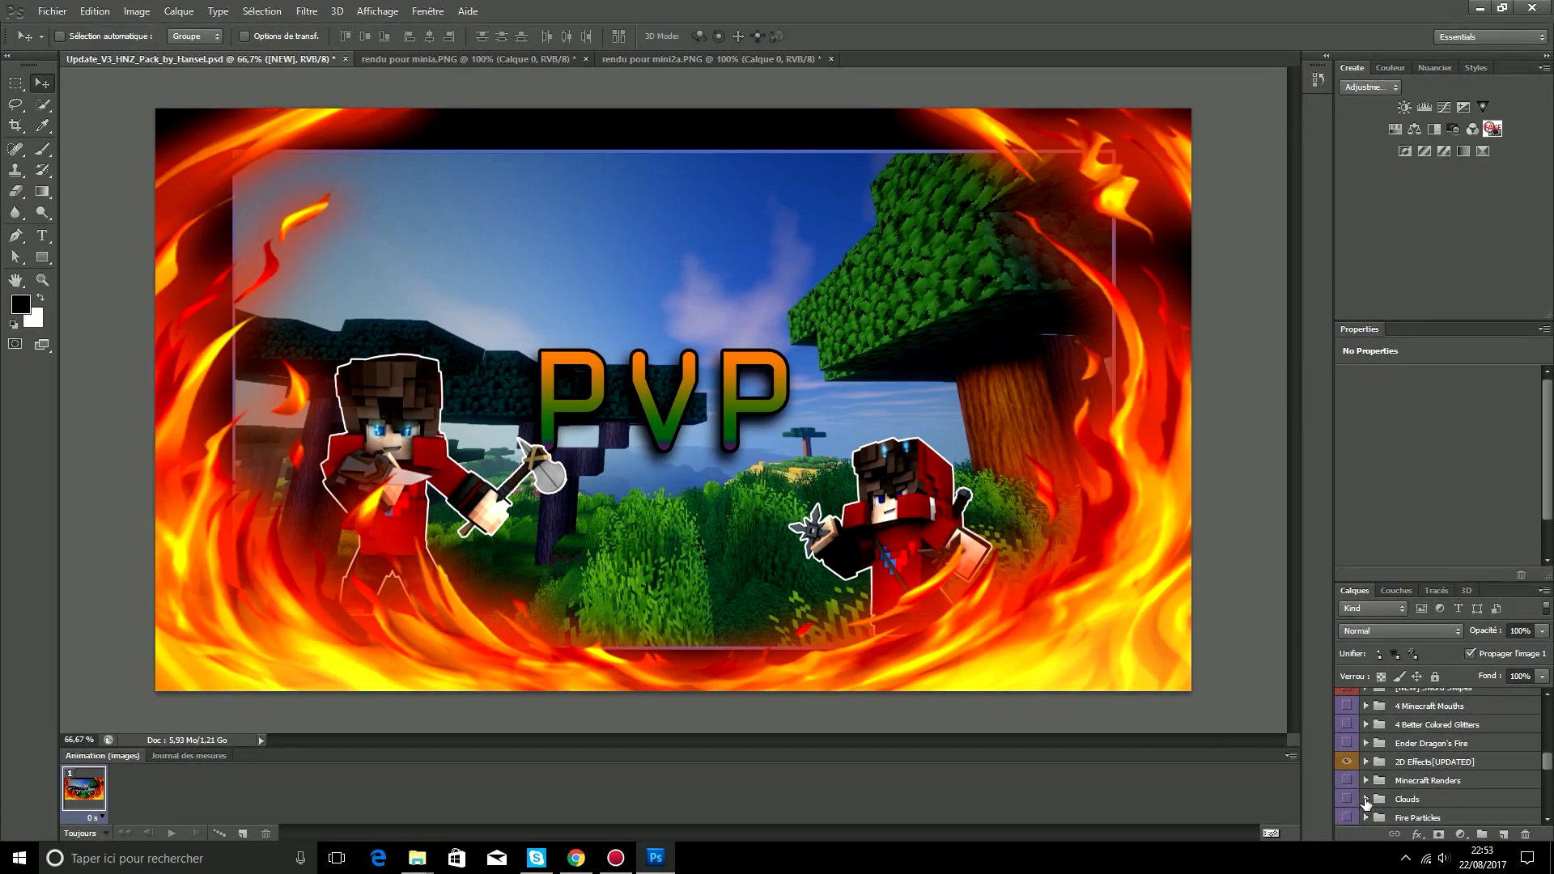
{"action": "left_click", "coordinate": [1366, 782]}
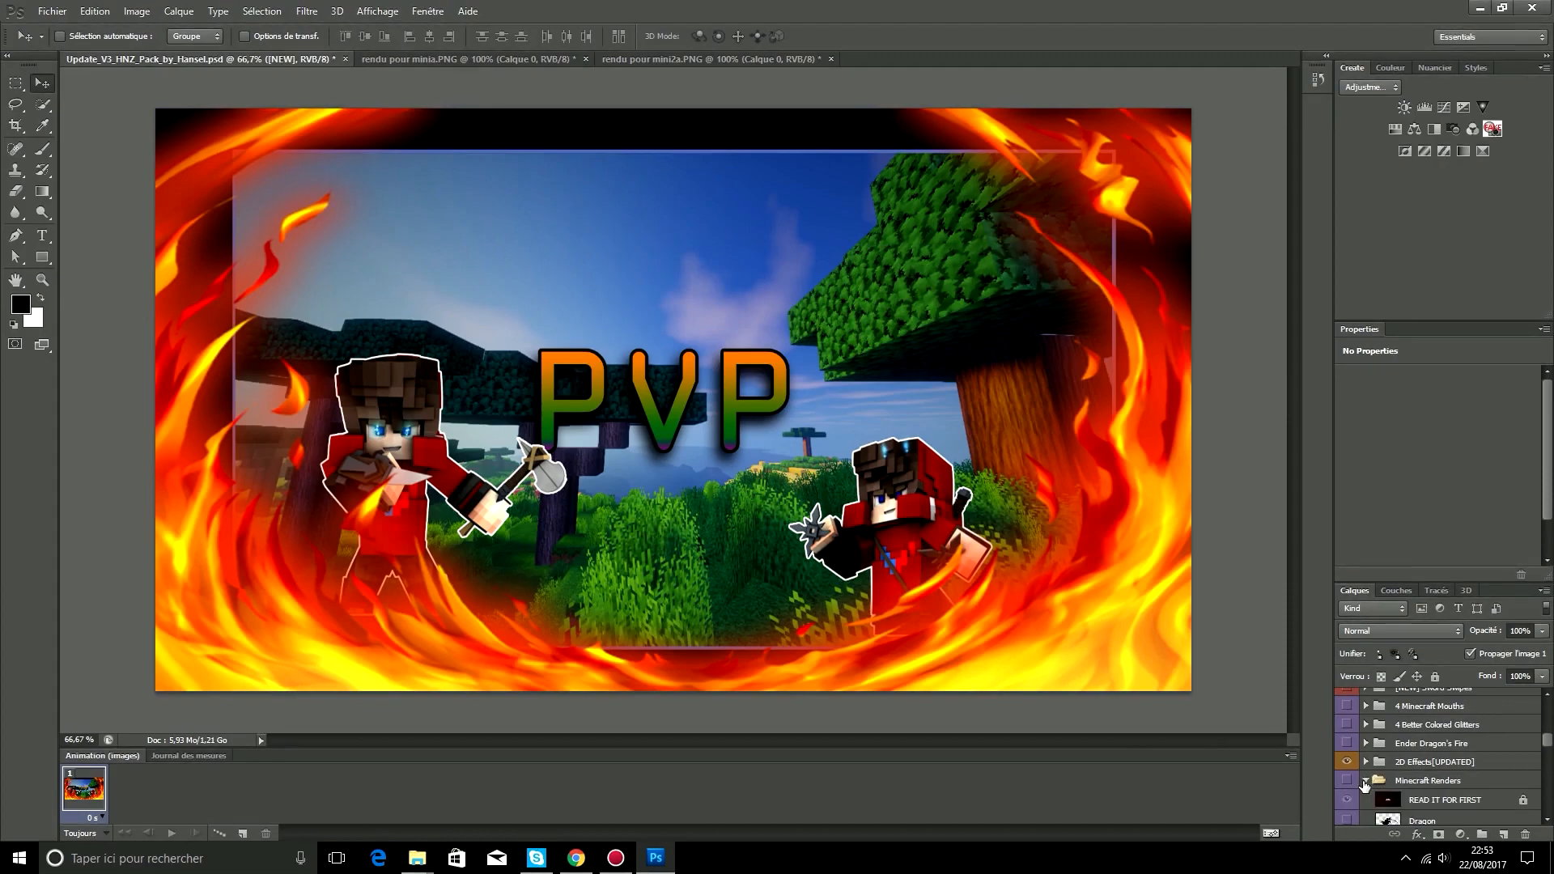
{"action": "scroll", "coordinate": [1367, 785], "scroll_direction": "down", "scroll_amount": 2}
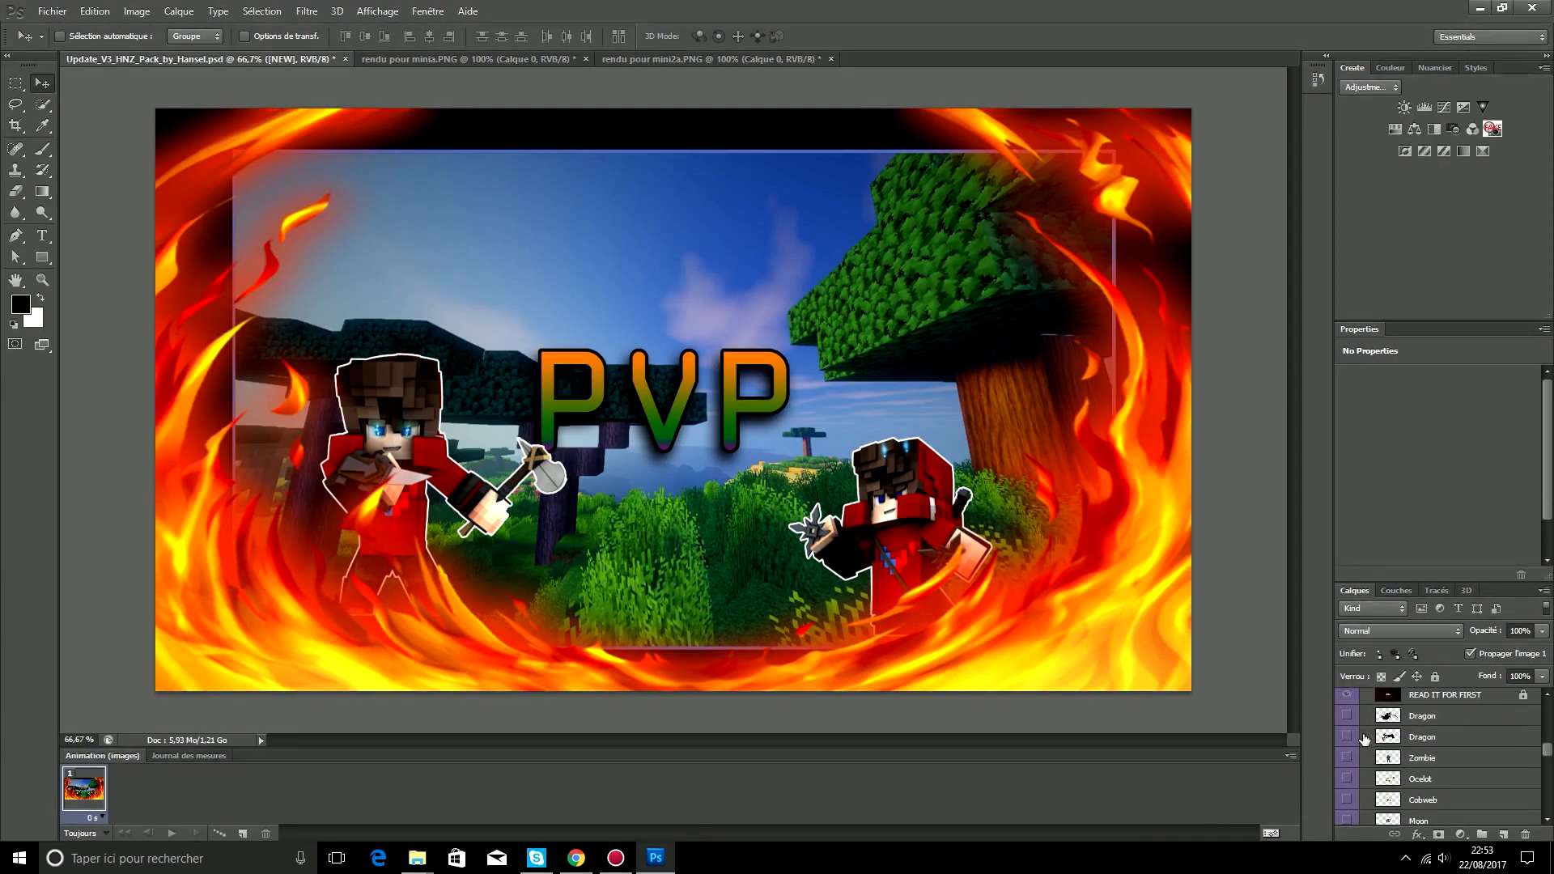
{"action": "scroll", "coordinate": [1442, 738], "scroll_direction": "down", "scroll_amount": 2}
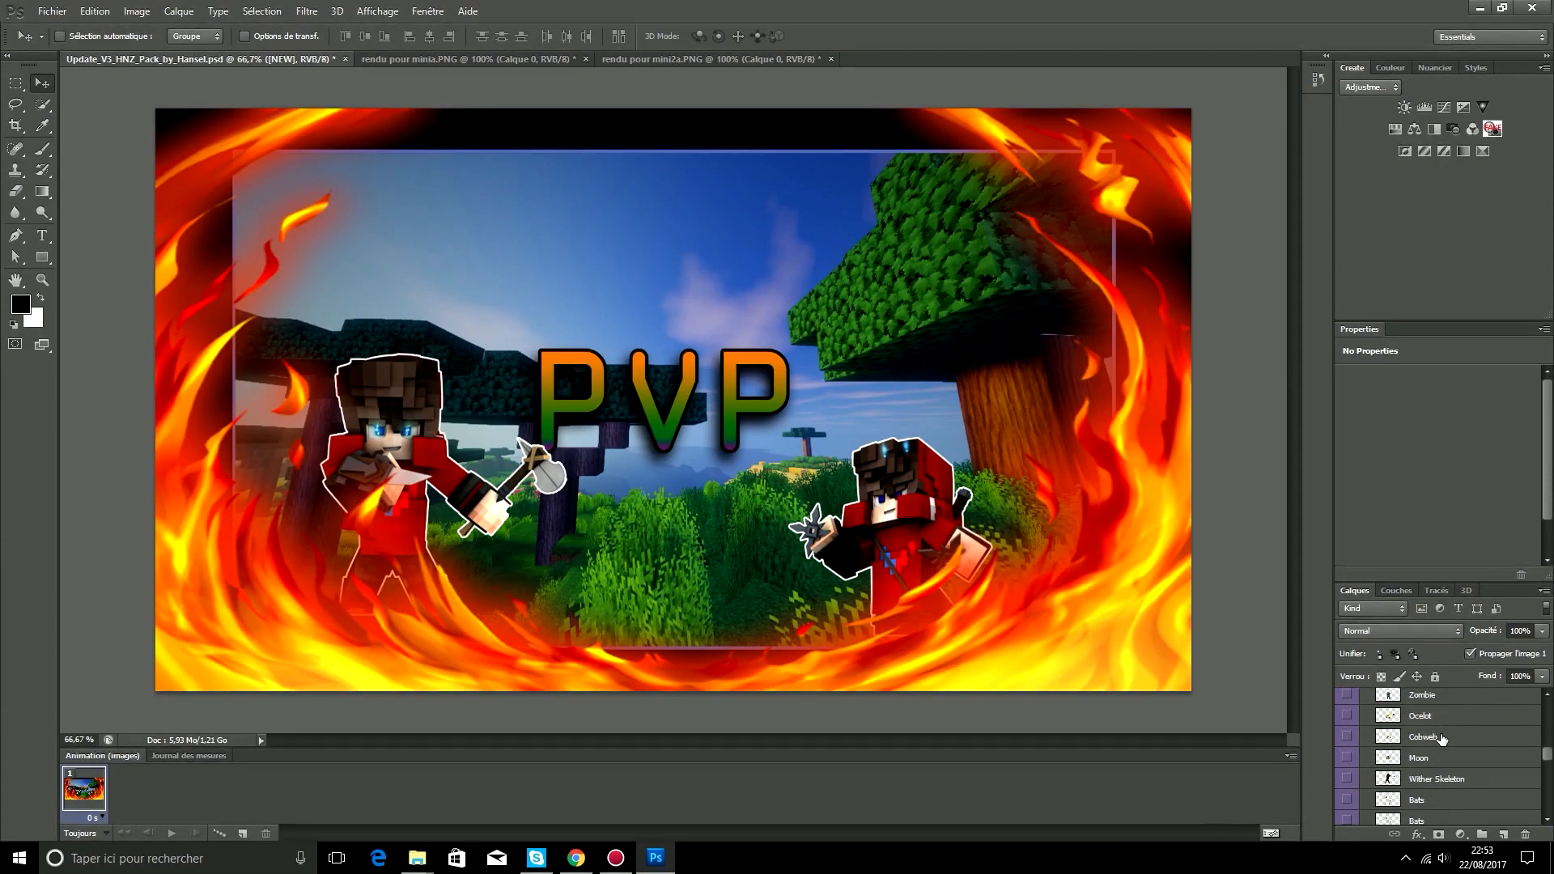
{"action": "scroll", "coordinate": [1459, 736], "scroll_direction": "up", "scroll_amount": 3}
{"action": "mouse_move", "coordinate": [1449, 718]}
{"action": "left_mouse_down"}
{"action": "mouse_move", "coordinate": [1446, 547]}
{"action": "mouse_move", "coordinate": [1448, 701]}
{"action": "left_mouse_up"}
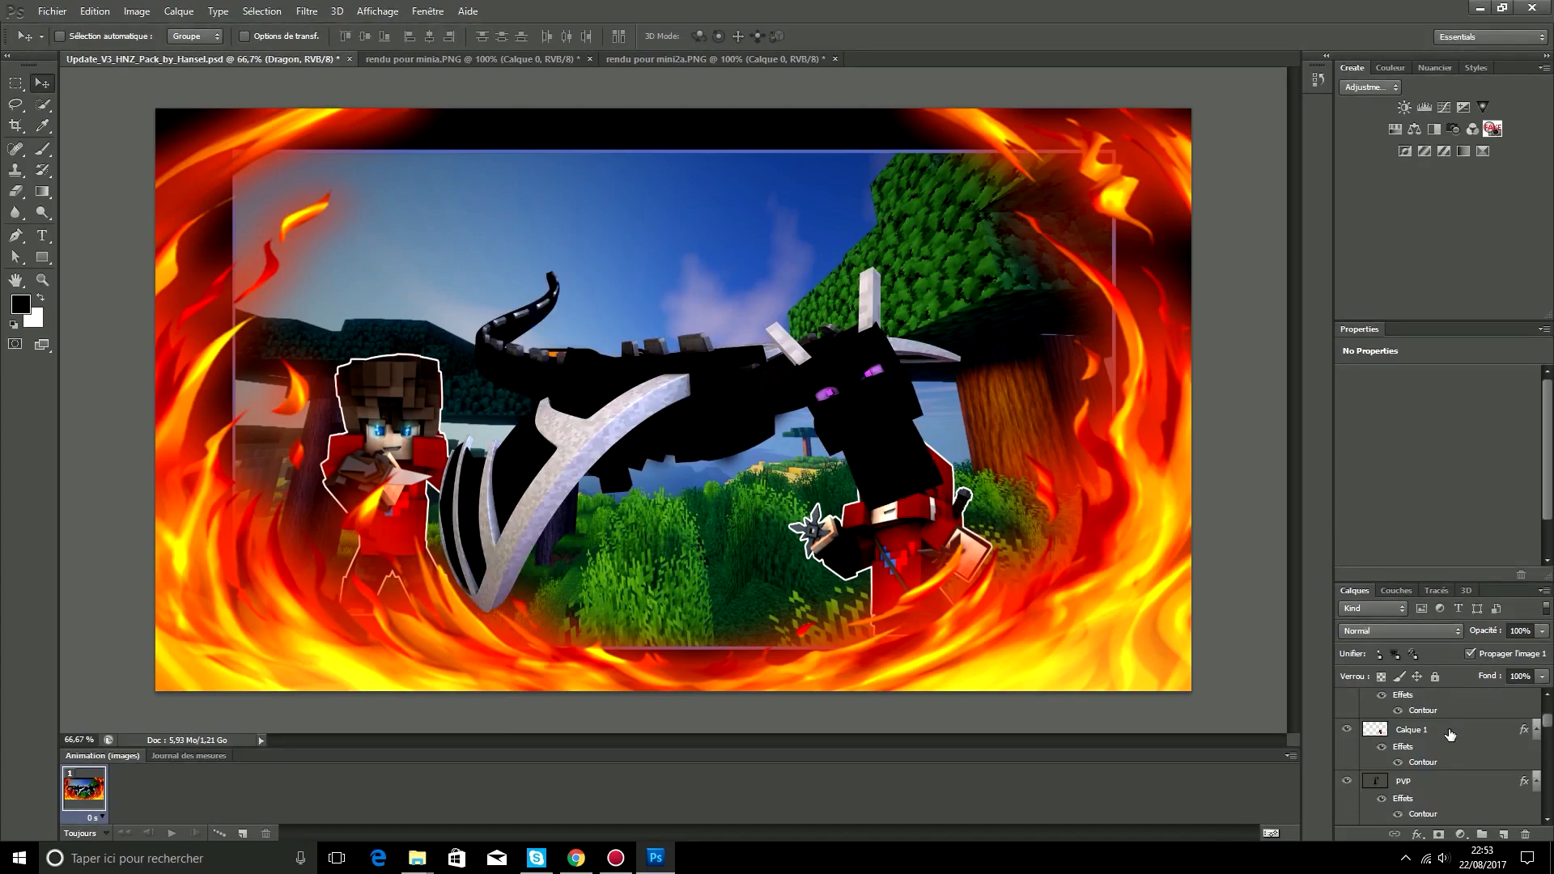
Step: Bring out the Zombie render, place it in front of the tree trunk, and set its layer just below the [NEW] fire
{"action": "scroll", "coordinate": [1441, 753], "scroll_direction": "down", "scroll_amount": 1}
{"action": "left_click_drag", "start_coordinate": [1431, 753], "coordinate": [1428, 697]}
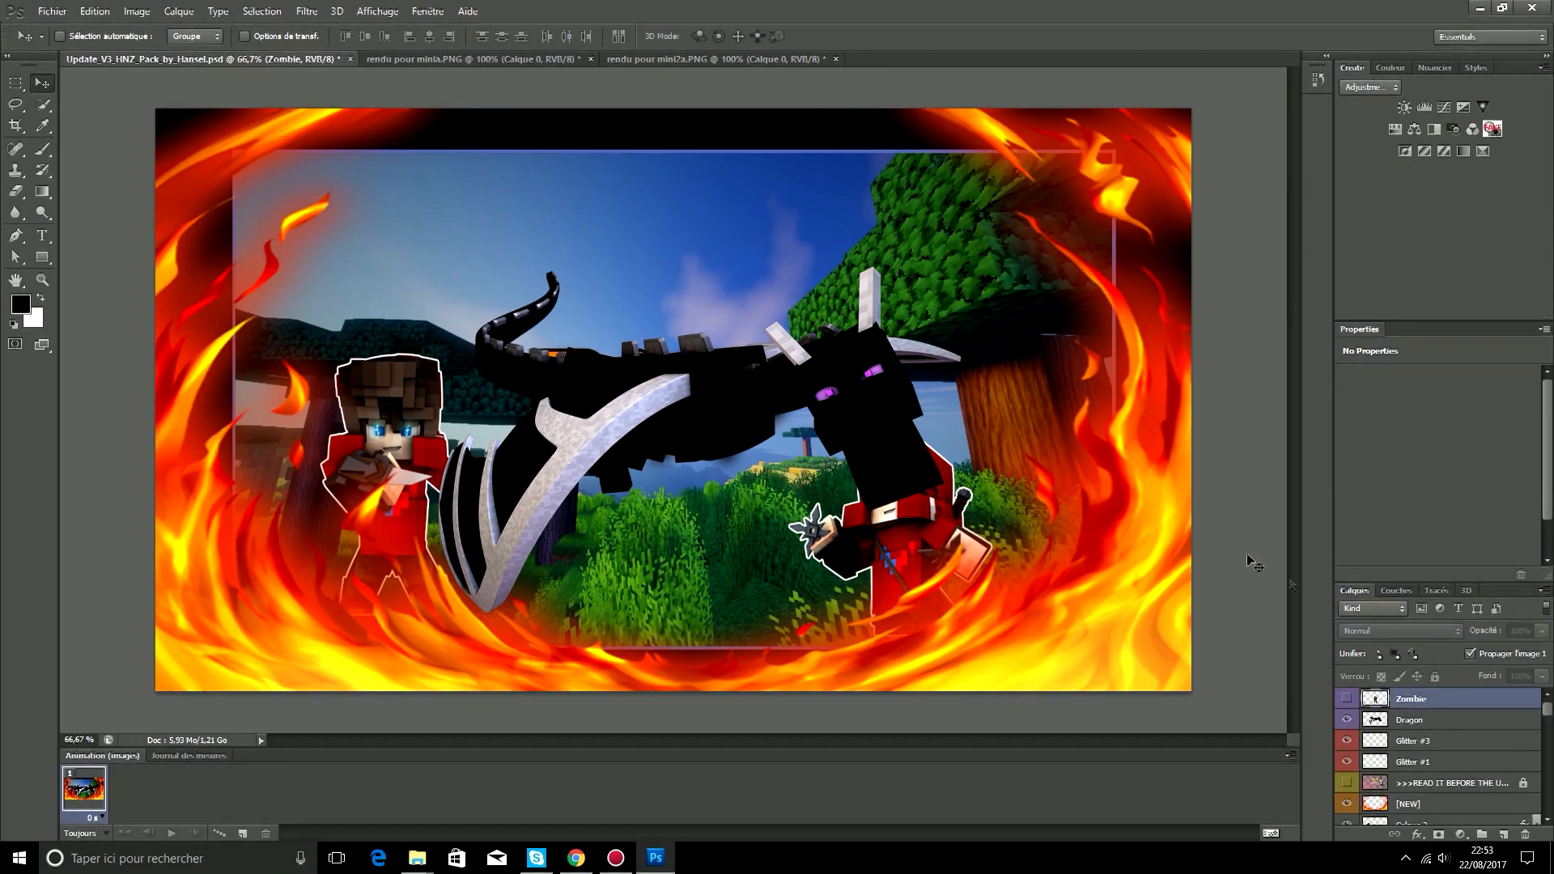
{"action": "left_click", "coordinate": [1348, 698]}
{"action": "left_click_drag", "start_coordinate": [738, 490], "coordinate": [1102, 491]}
{"action": "left_click_drag", "start_coordinate": [1473, 701], "coordinate": [1470, 813]}
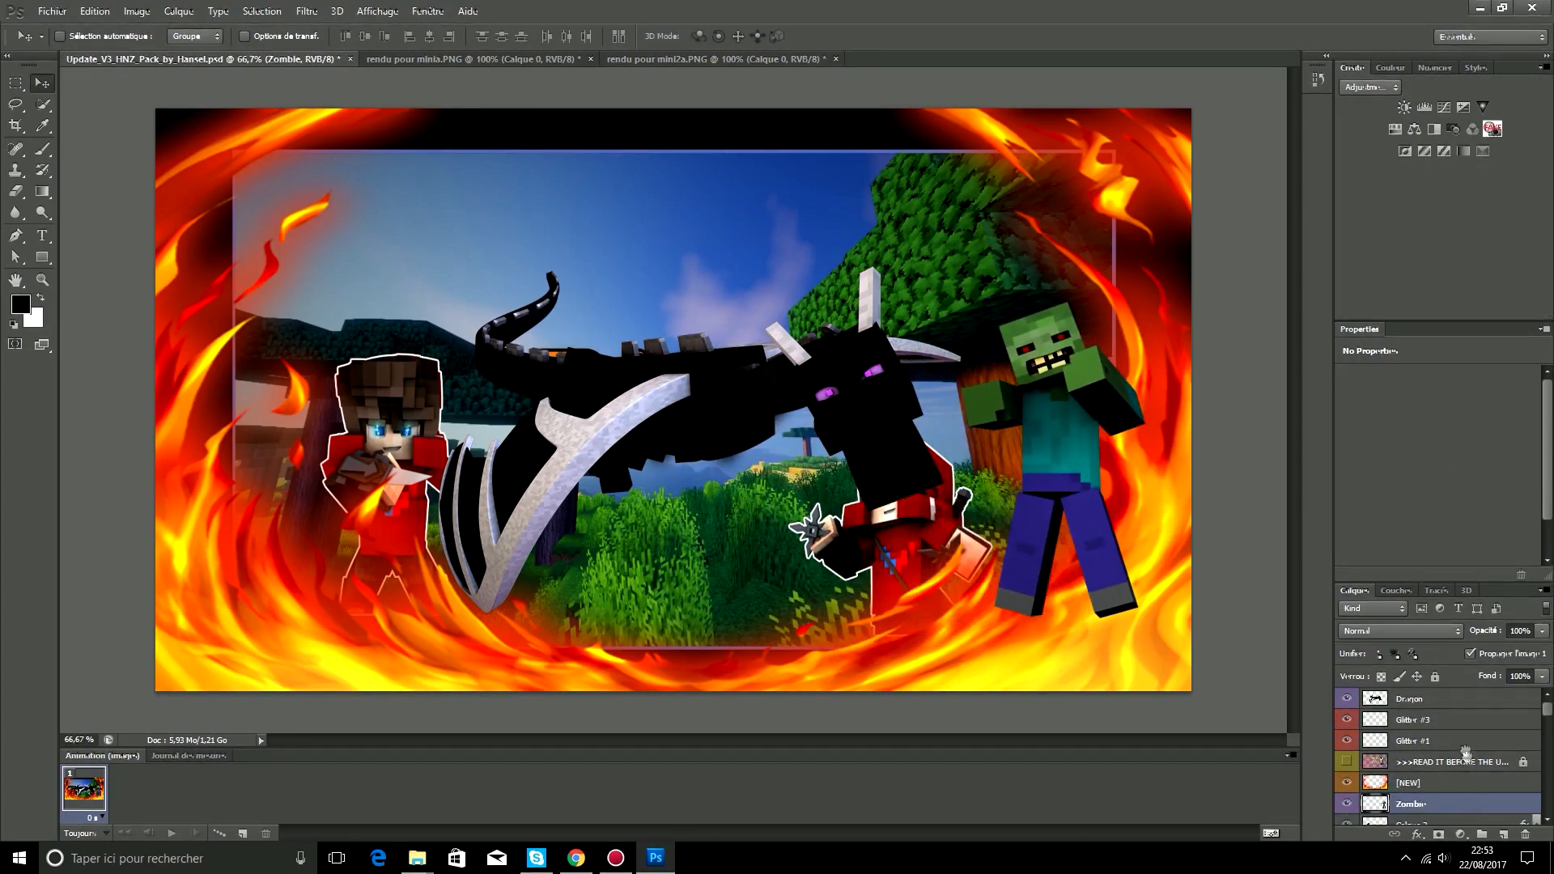
Step: Move the Dragon render into the sky above the brown-haired character and set its layer just below the [NEW] fire
{"action": "left_click", "coordinate": [1449, 706]}
{"action": "left_click_drag", "start_coordinate": [728, 384], "coordinate": [363, 228]}
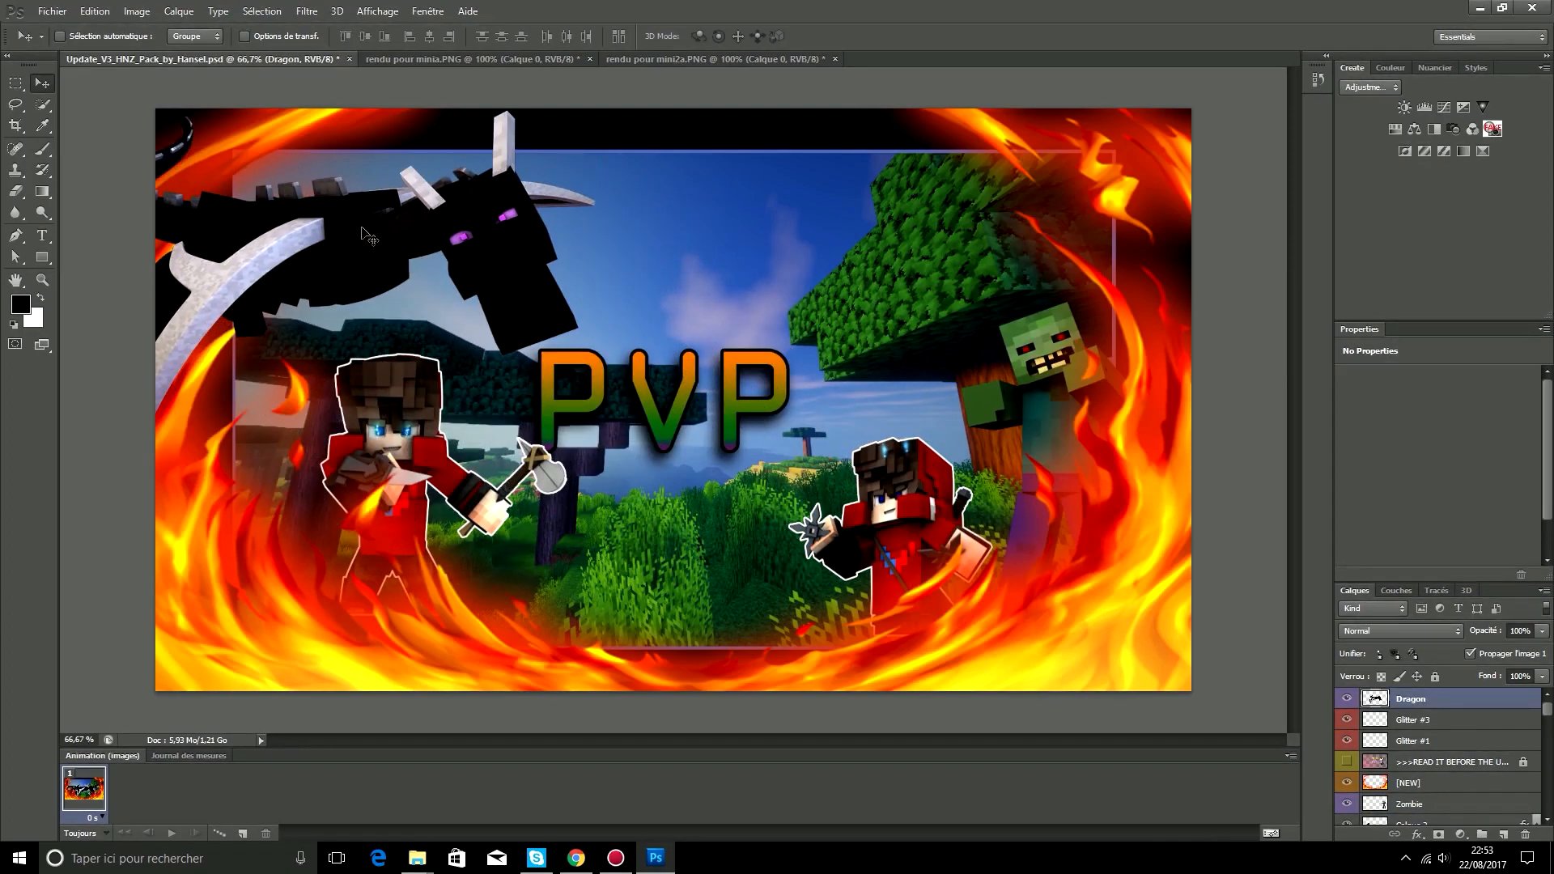
{"action": "left_click_drag", "start_coordinate": [1449, 712], "coordinate": [1450, 794]}
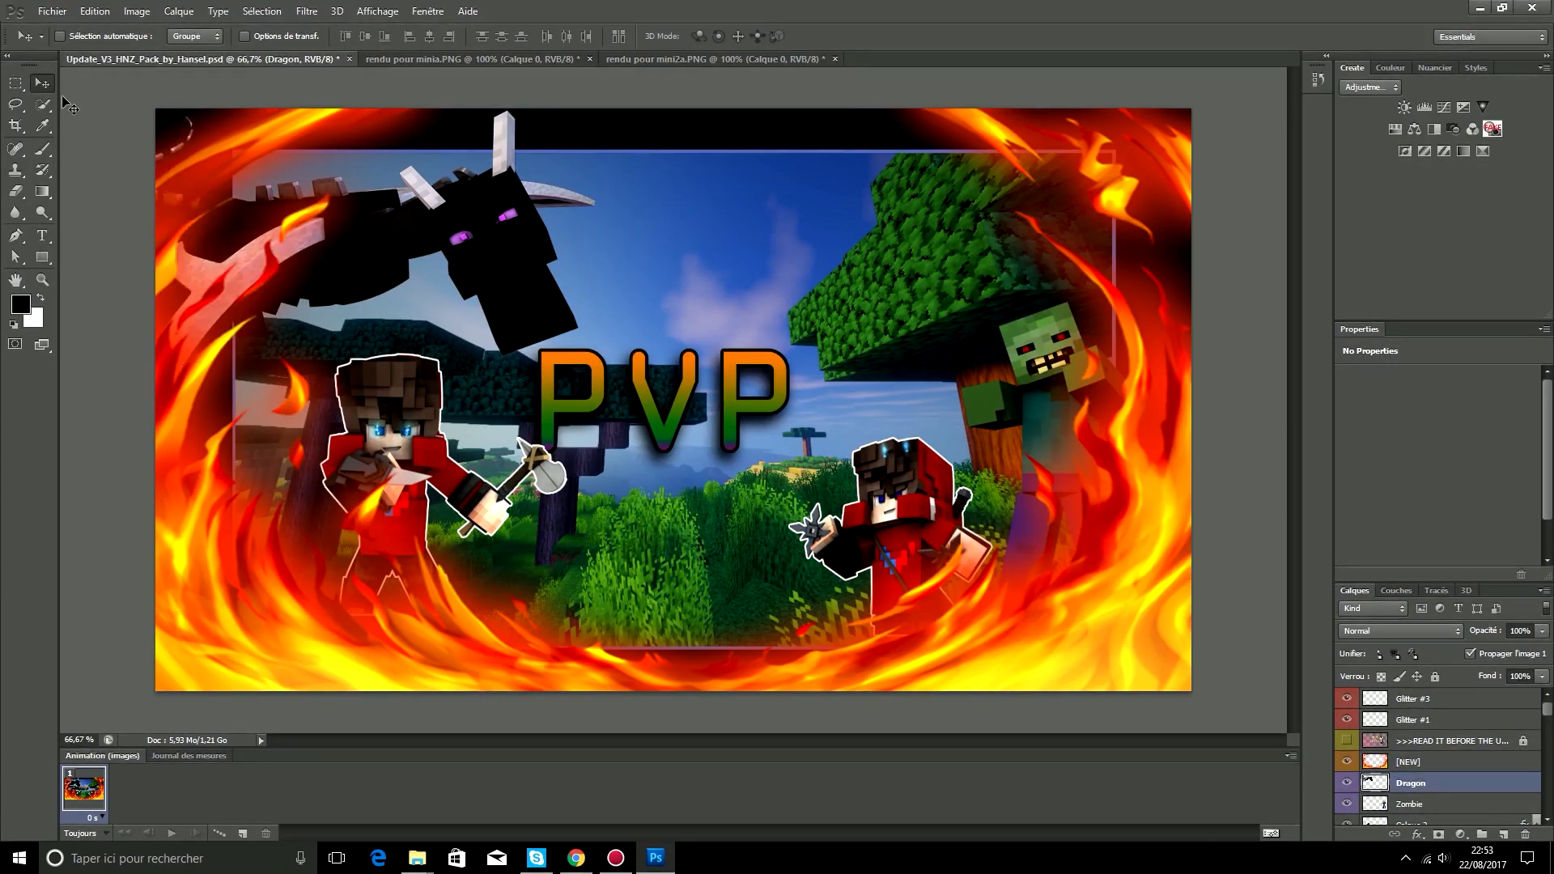
Step: Move swipe #1 from the [NEW] Sword Swipes group to the top of the layer stack and place it between the two characters
{"action": "scroll", "coordinate": [1401, 714], "scroll_direction": "down", "scroll_amount": 10}
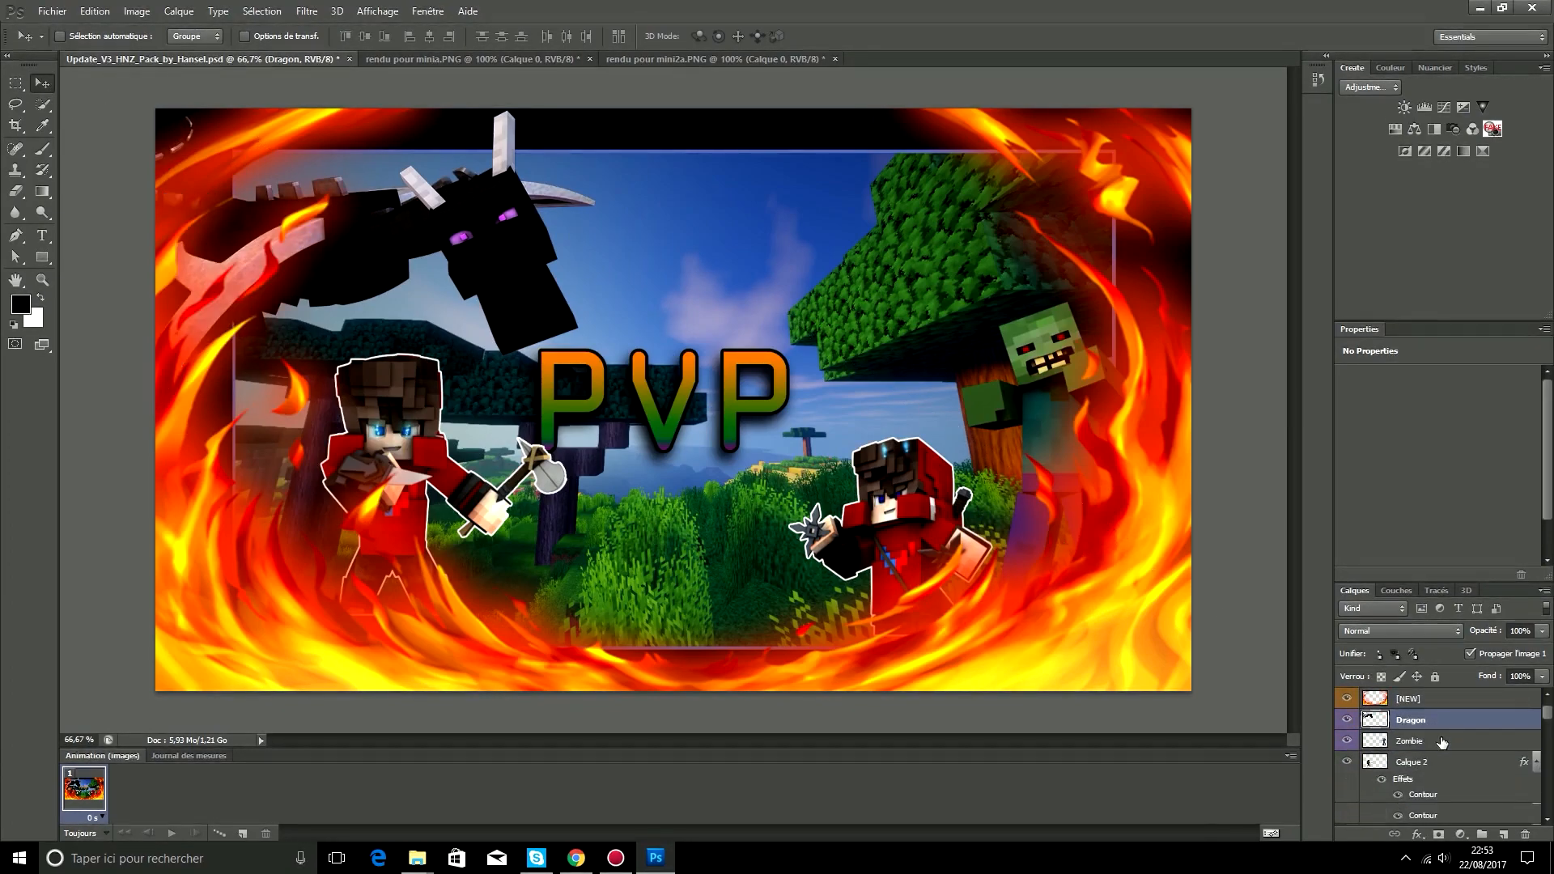
{"action": "scroll", "coordinate": [1435, 777], "scroll_direction": "down", "scroll_amount": 2}
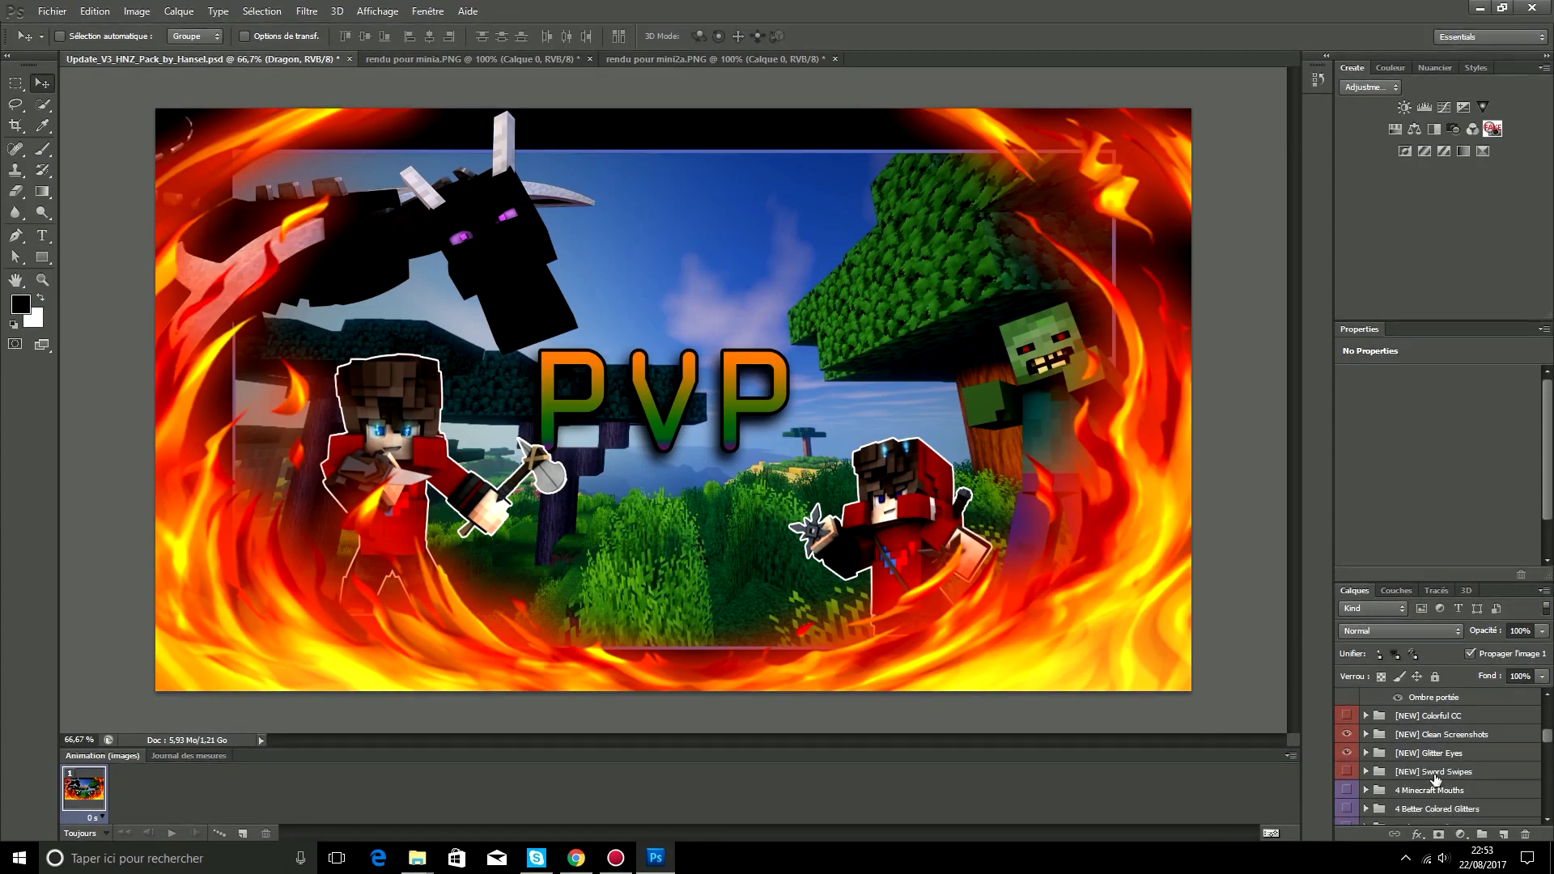
{"action": "left_click", "coordinate": [1368, 772]}
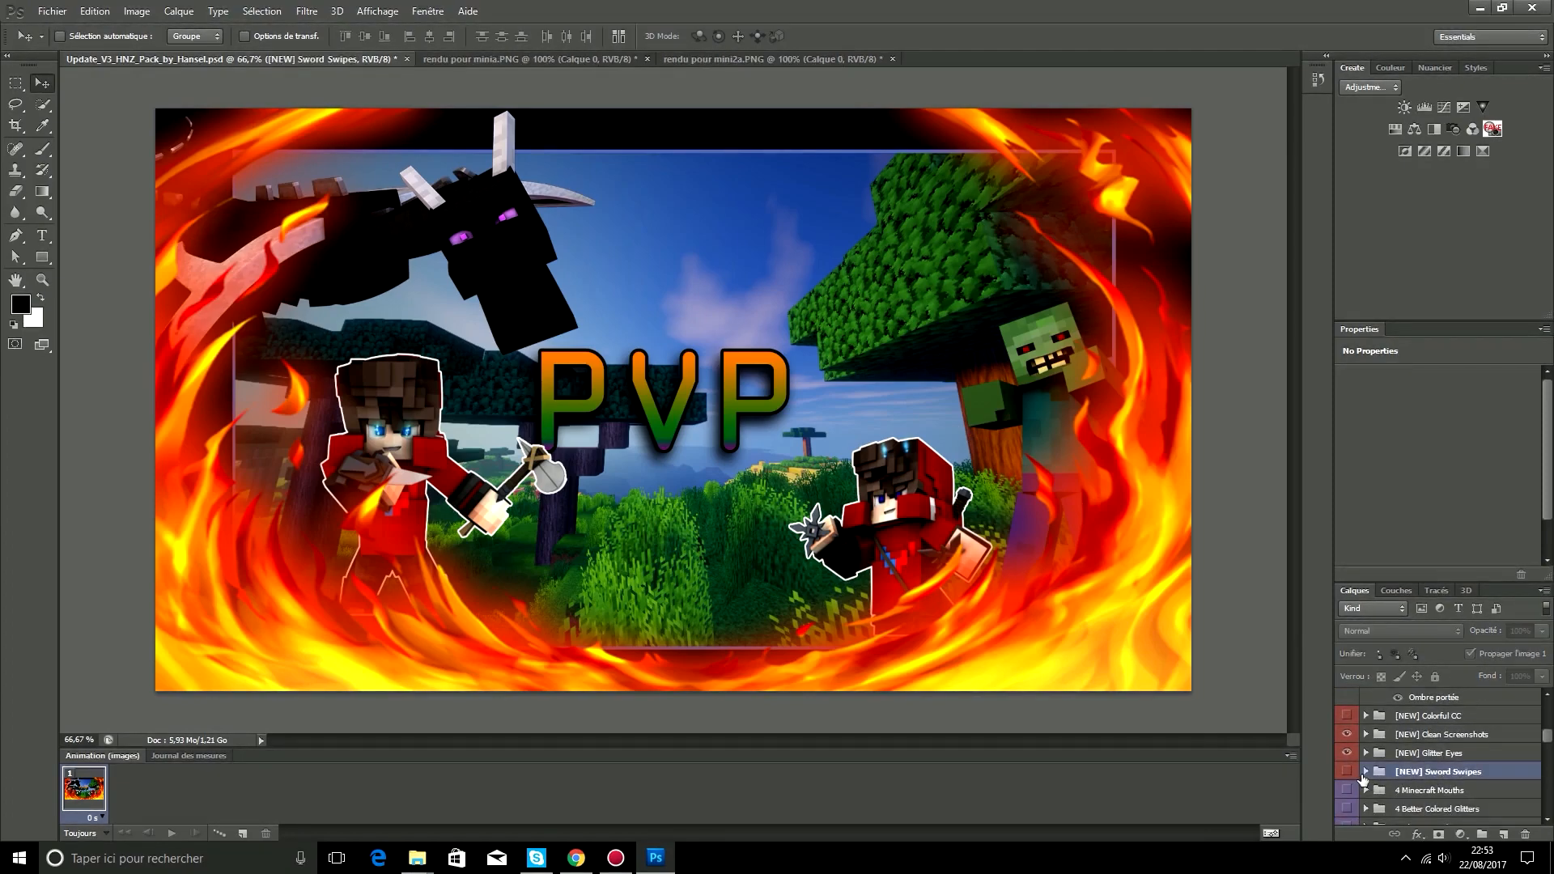
{"action": "scroll", "coordinate": [1363, 761], "scroll_direction": "down", "scroll_amount": 3}
{"action": "left_click", "coordinate": [1340, 732]}
{"action": "left_click_drag", "start_coordinate": [1415, 728], "coordinate": [1438, 482]}
{"action": "left_click_drag", "start_coordinate": [1424, 662], "coordinate": [1424, 664]}
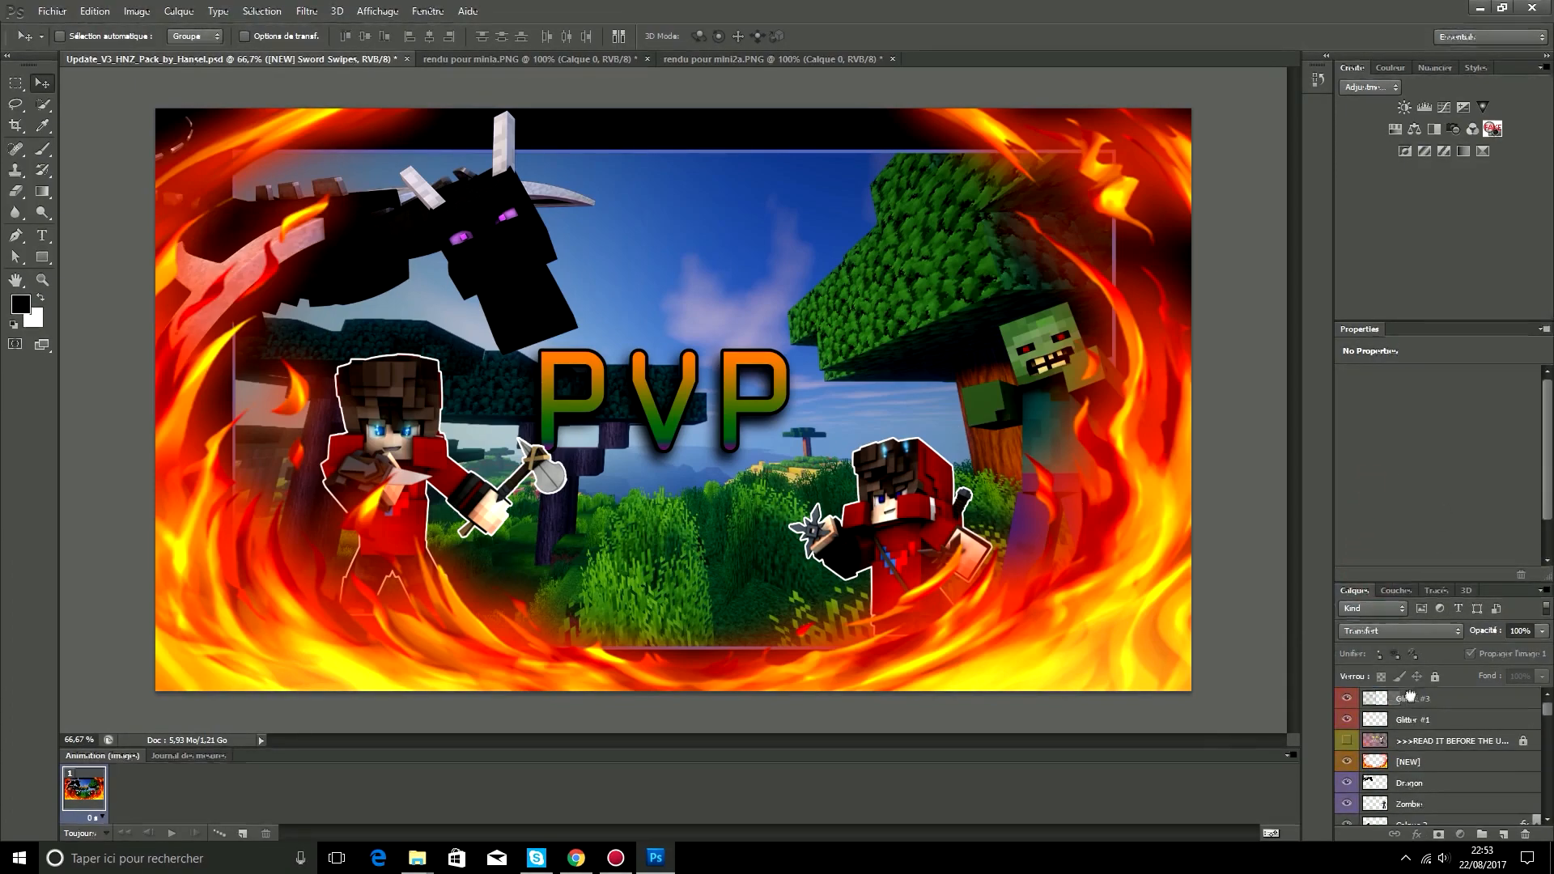
{"action": "left_click_drag", "start_coordinate": [644, 465], "coordinate": [685, 538]}
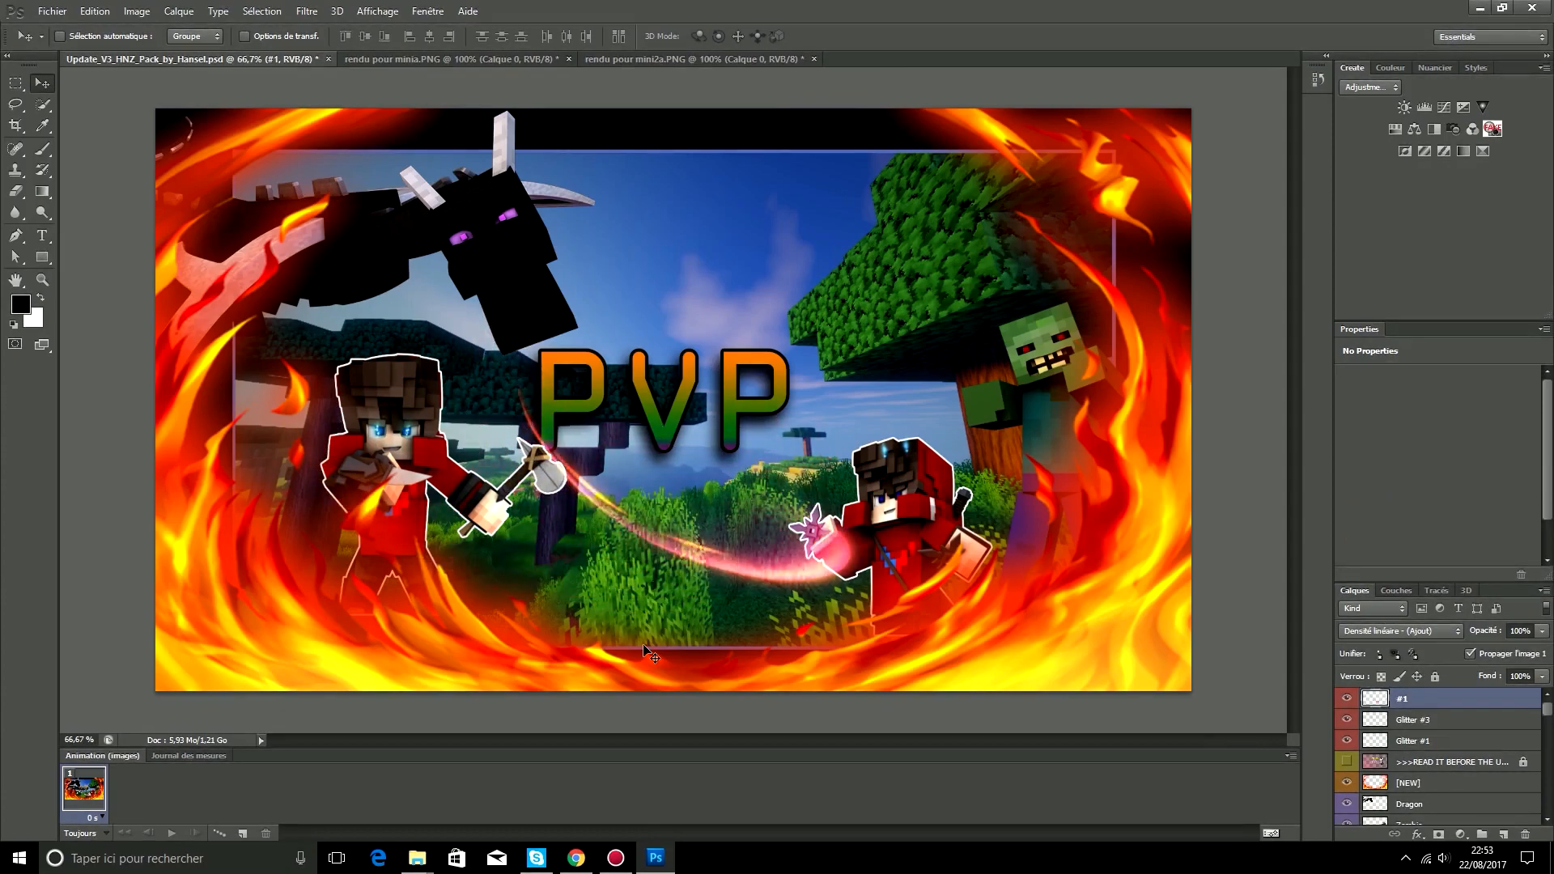
Step: Scale sword swipe #1 to about 27%, rotate it to about -12.6°, and fit it against the head of the character's held weapon
{"action": "key", "text": "ctrl+t"}
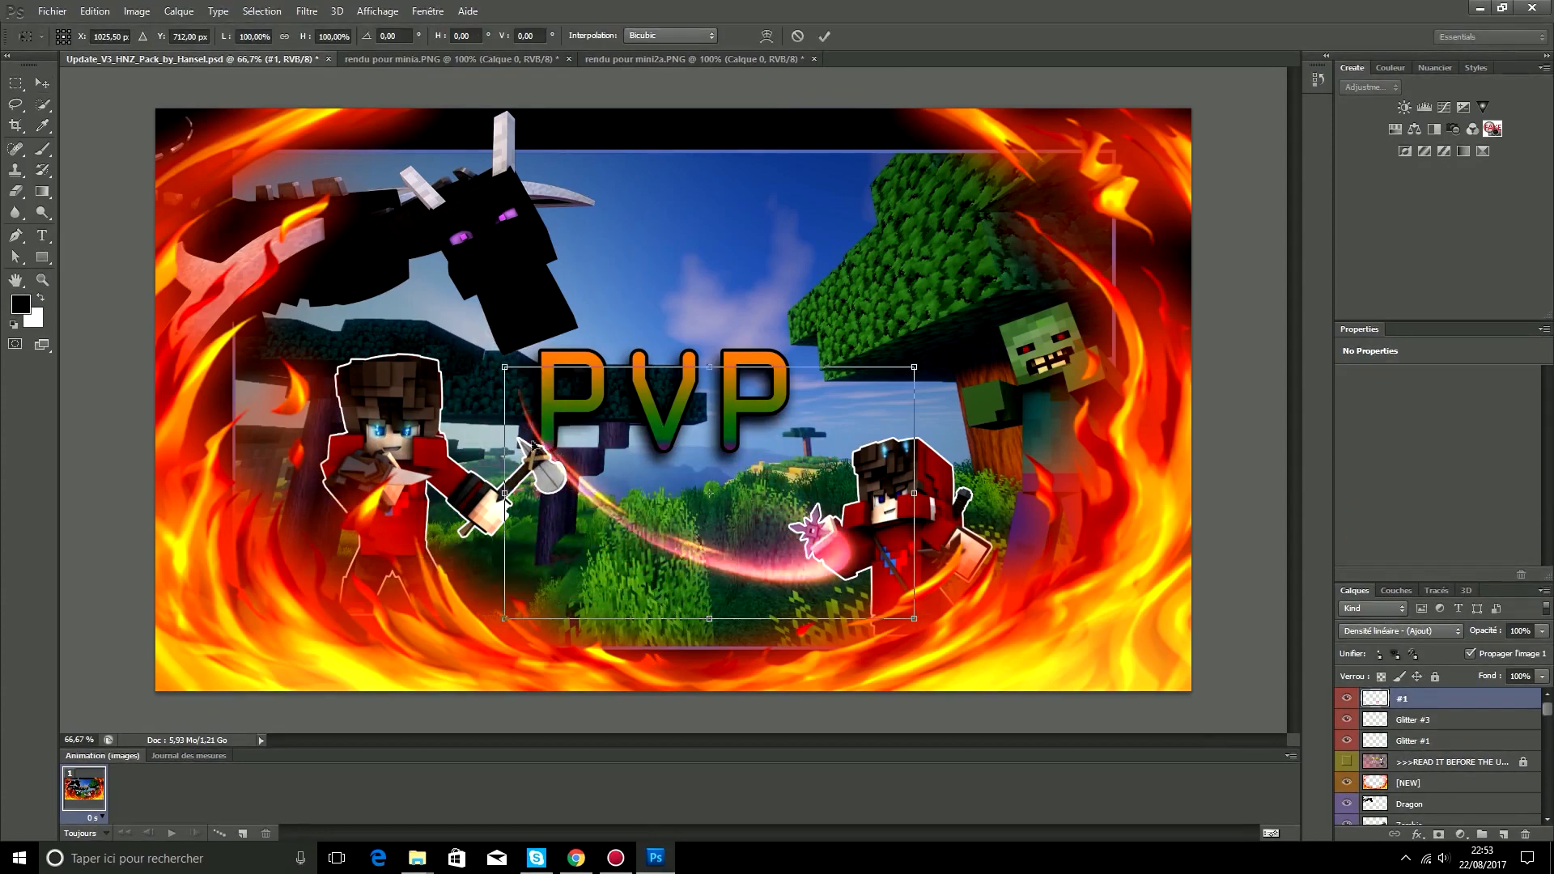
{"action": "left_click_drag", "start_coordinate": [503, 332], "coordinate": [468, 534]}
{"action": "left_click_drag", "start_coordinate": [808, 460], "coordinate": [694, 433]}
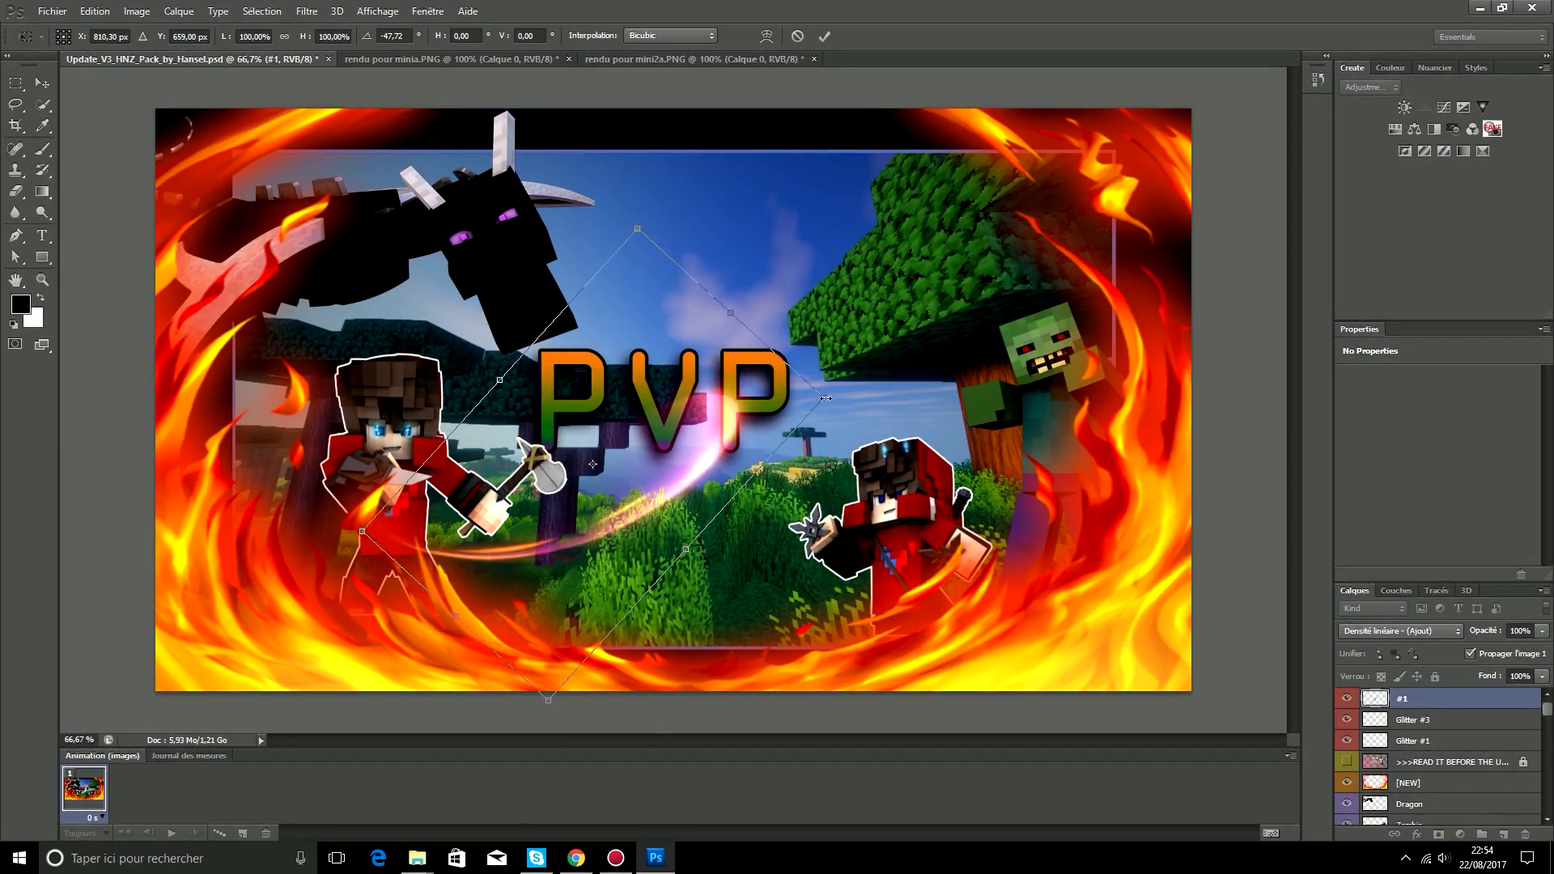
{"action": "left_click_drag", "start_coordinate": [824, 398], "coordinate": [578, 475]}
{"action": "left_click_drag", "start_coordinate": [623, 416], "coordinate": [664, 484]}
{"action": "left_click_drag", "start_coordinate": [564, 487], "coordinate": [556, 496]}
{"action": "key", "text": "v"}
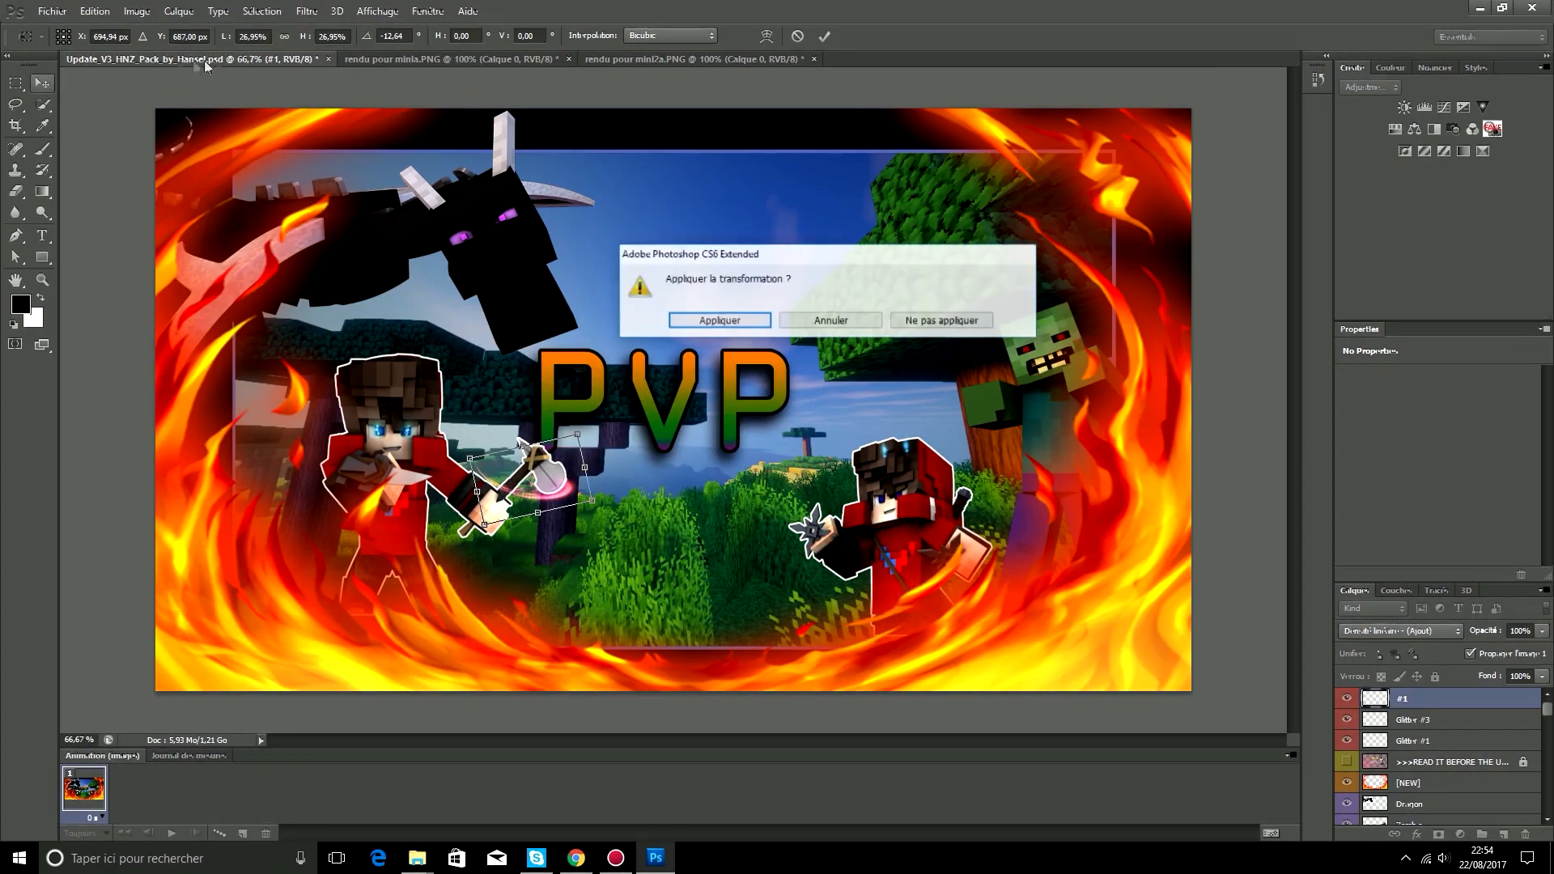
{"action": "left_click", "coordinate": [740, 321]}
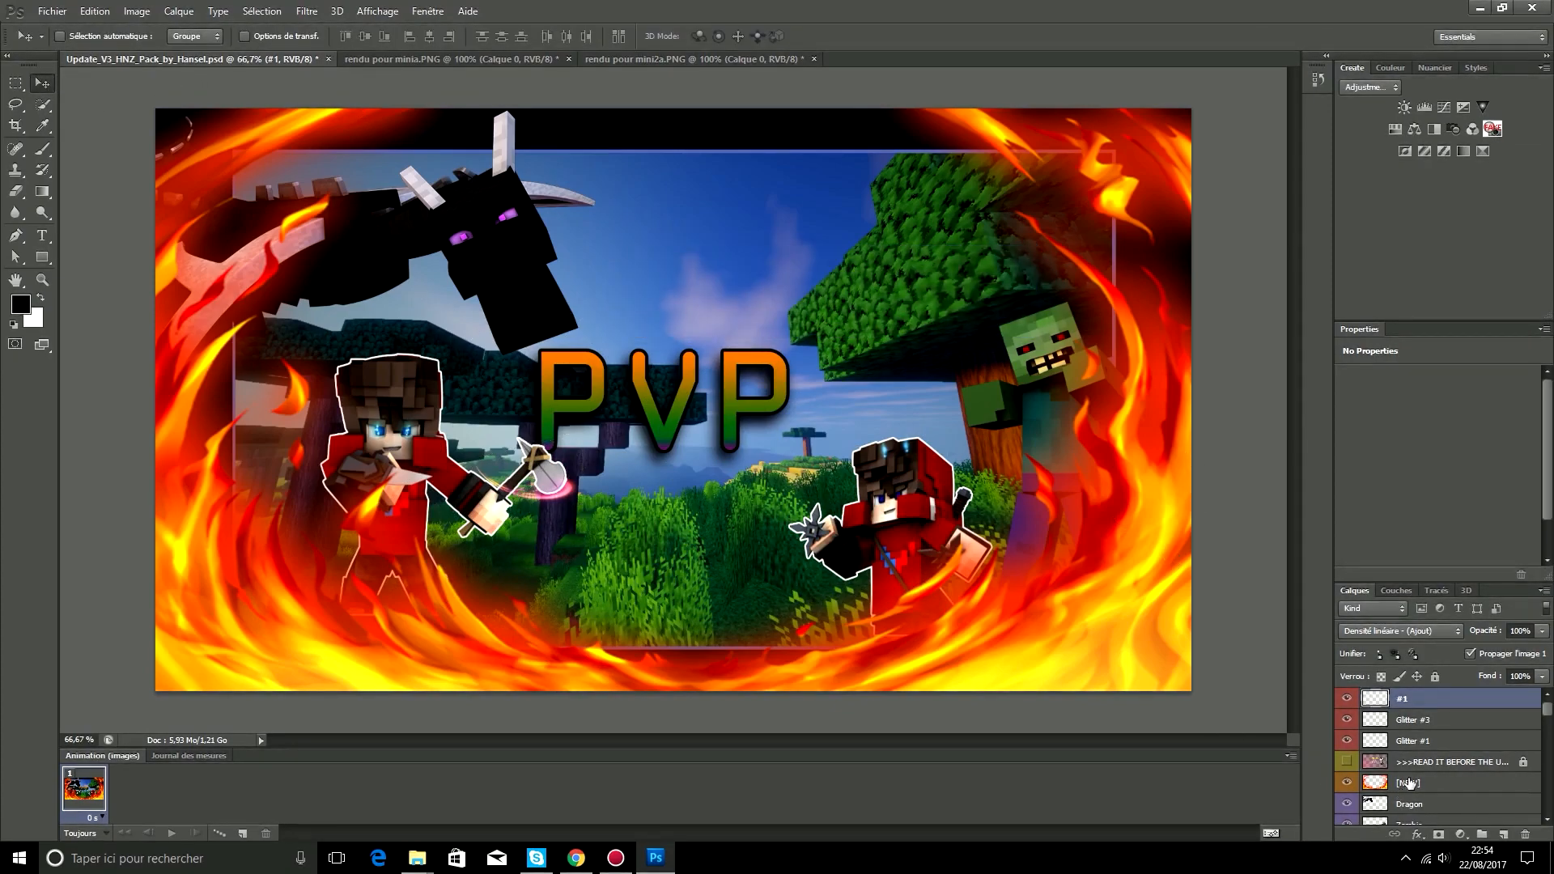
Step: Collapse the [NEW] Sword Swipes group in the layer stack
{"action": "scroll", "coordinate": [1487, 721], "scroll_direction": "down", "scroll_amount": 5}
{"action": "scroll", "coordinate": [1486, 721], "scroll_direction": "up", "scroll_amount": 3}
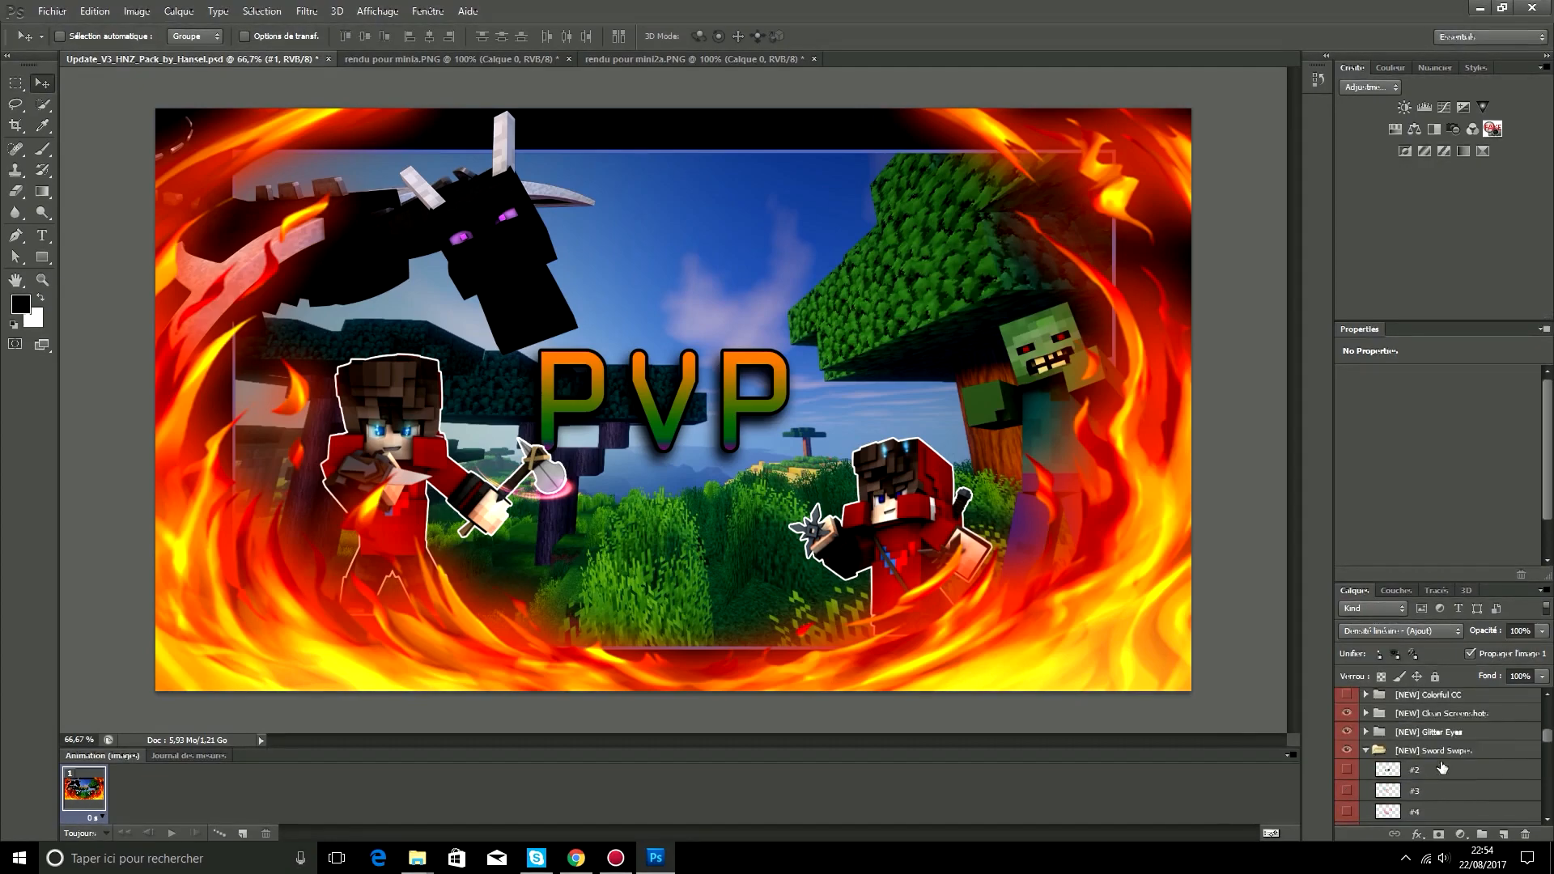
{"action": "left_click", "coordinate": [1362, 750]}
{"action": "scroll", "coordinate": [1399, 739], "scroll_direction": "down", "scroll_amount": 1}
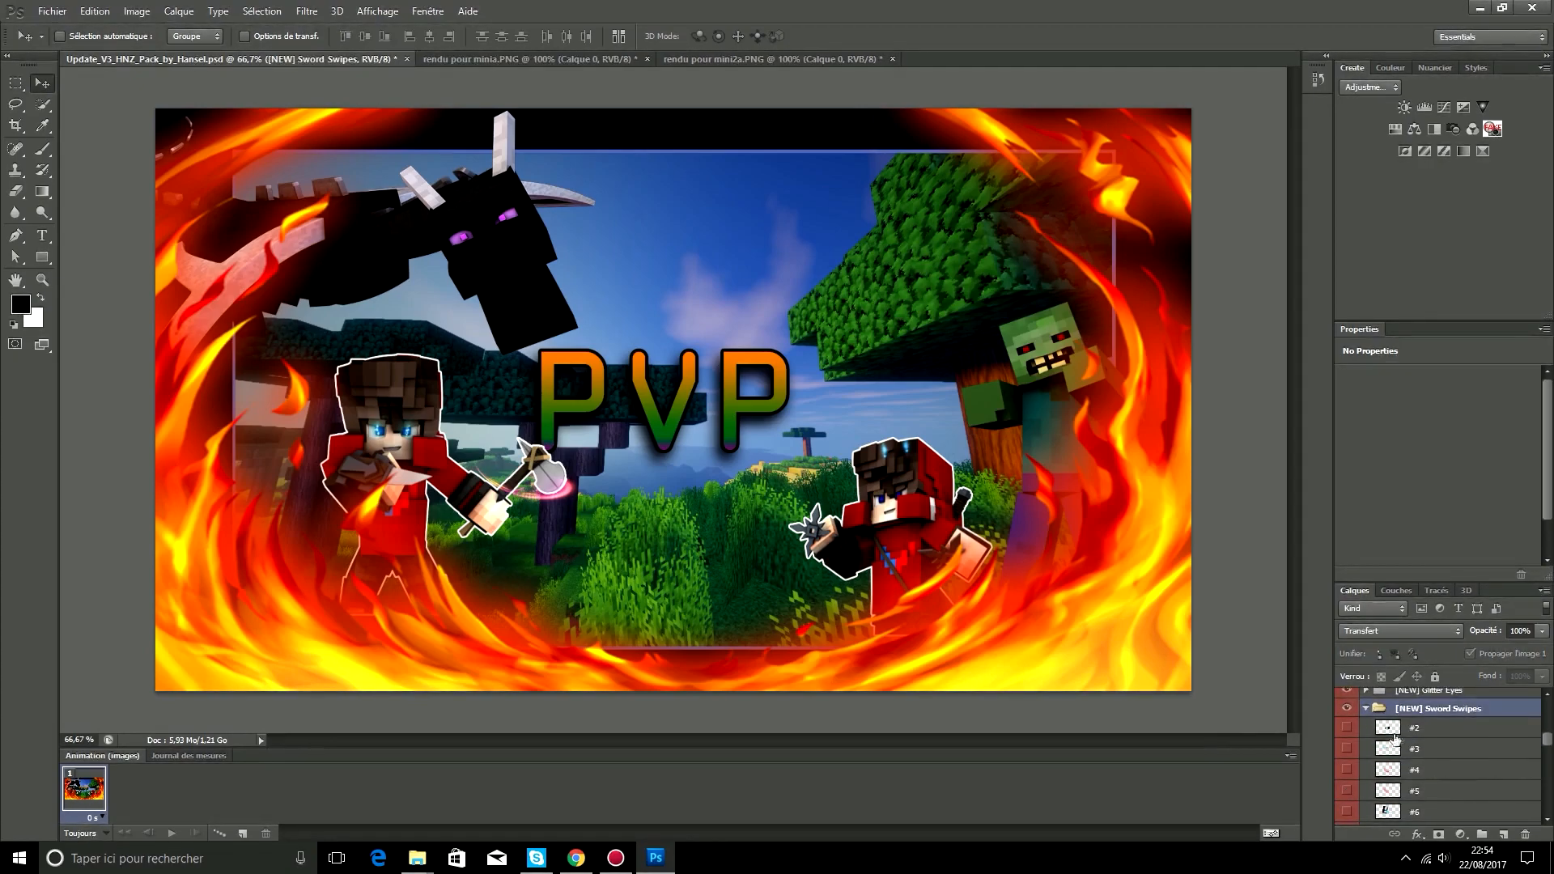
{"action": "left_click", "coordinate": [1366, 710]}
Step: Move the Shulker render from the Minecraft Renders group to the top of the layer stack and collapse the group
{"action": "scroll", "coordinate": [1365, 725], "scroll_direction": "down", "scroll_amount": 4}
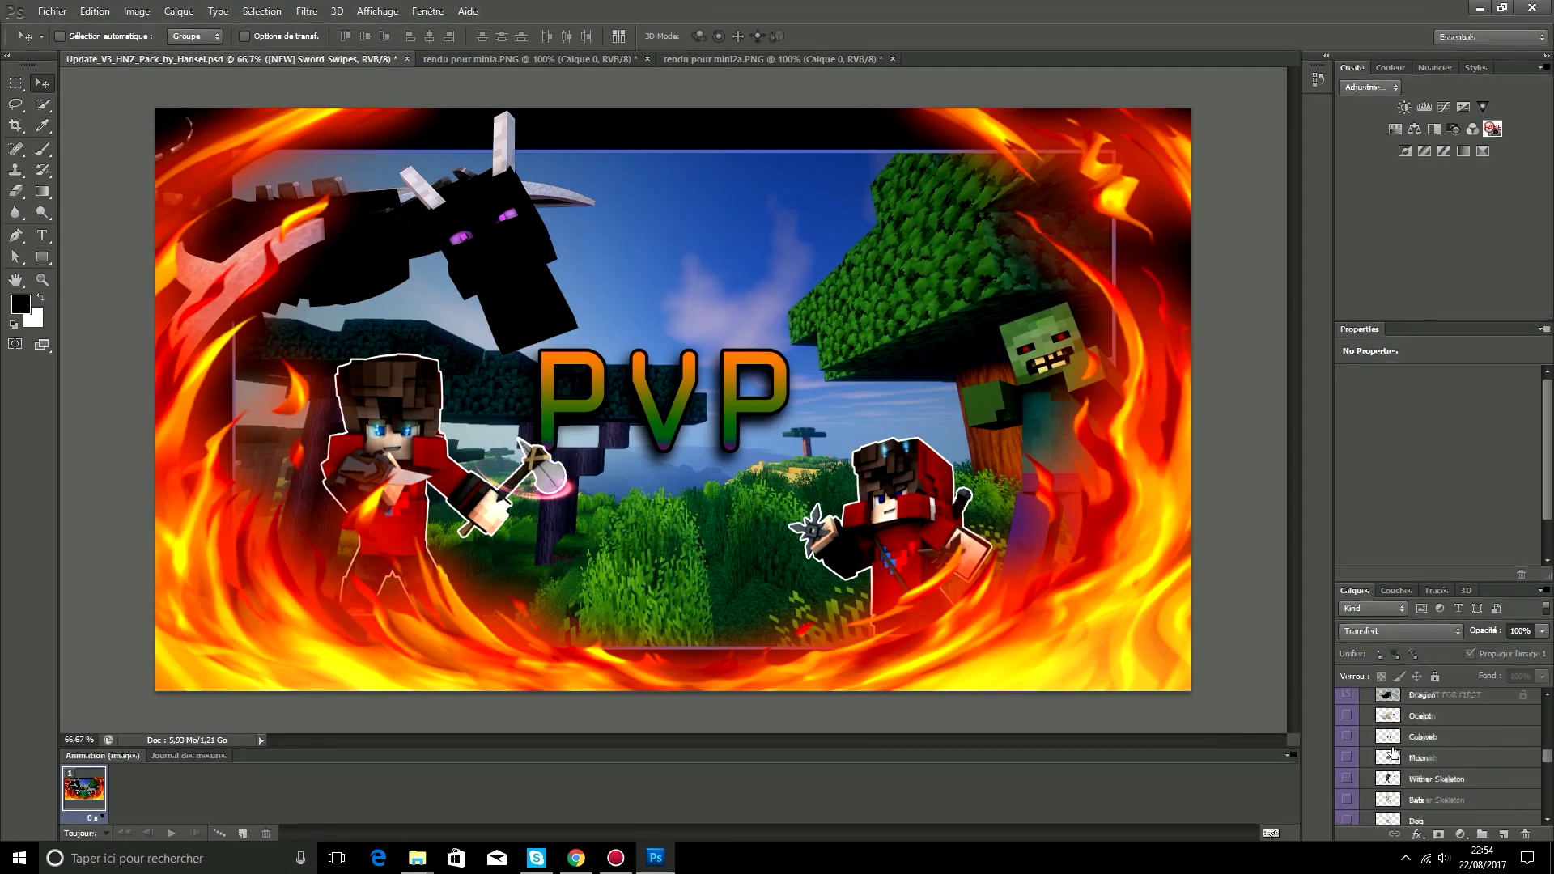
{"action": "scroll", "coordinate": [1368, 737], "scroll_direction": "down", "scroll_amount": 3}
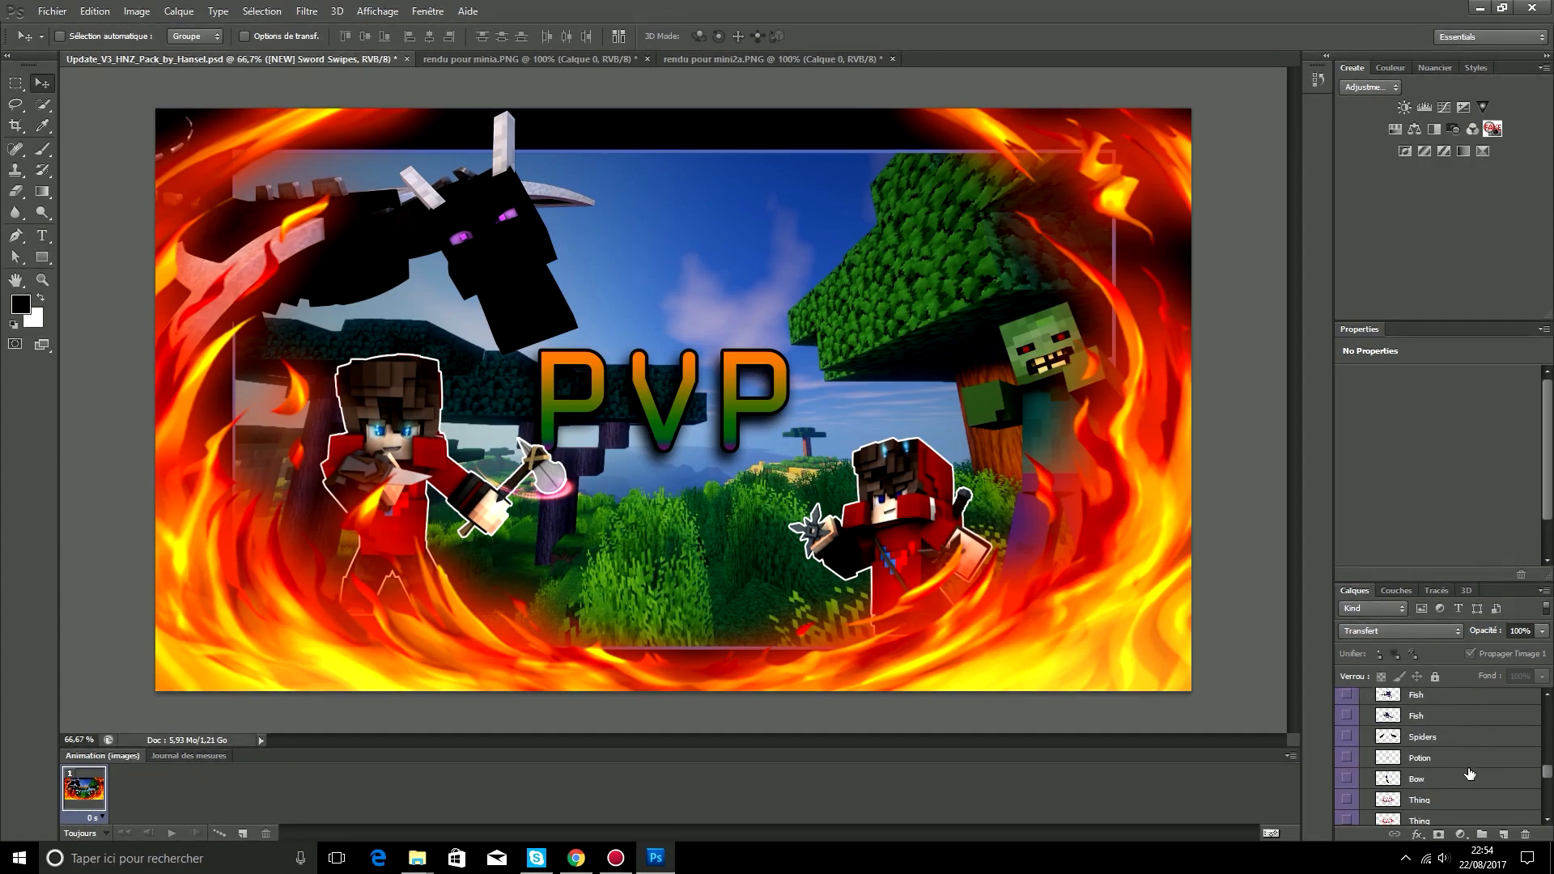
{"action": "left_click_drag", "start_coordinate": [1445, 743], "coordinate": [1468, 305]}
{"action": "left_click_drag", "start_coordinate": [1460, 694], "coordinate": [1453, 701]}
{"action": "scroll", "coordinate": [1426, 737], "scroll_direction": "down", "scroll_amount": 10}
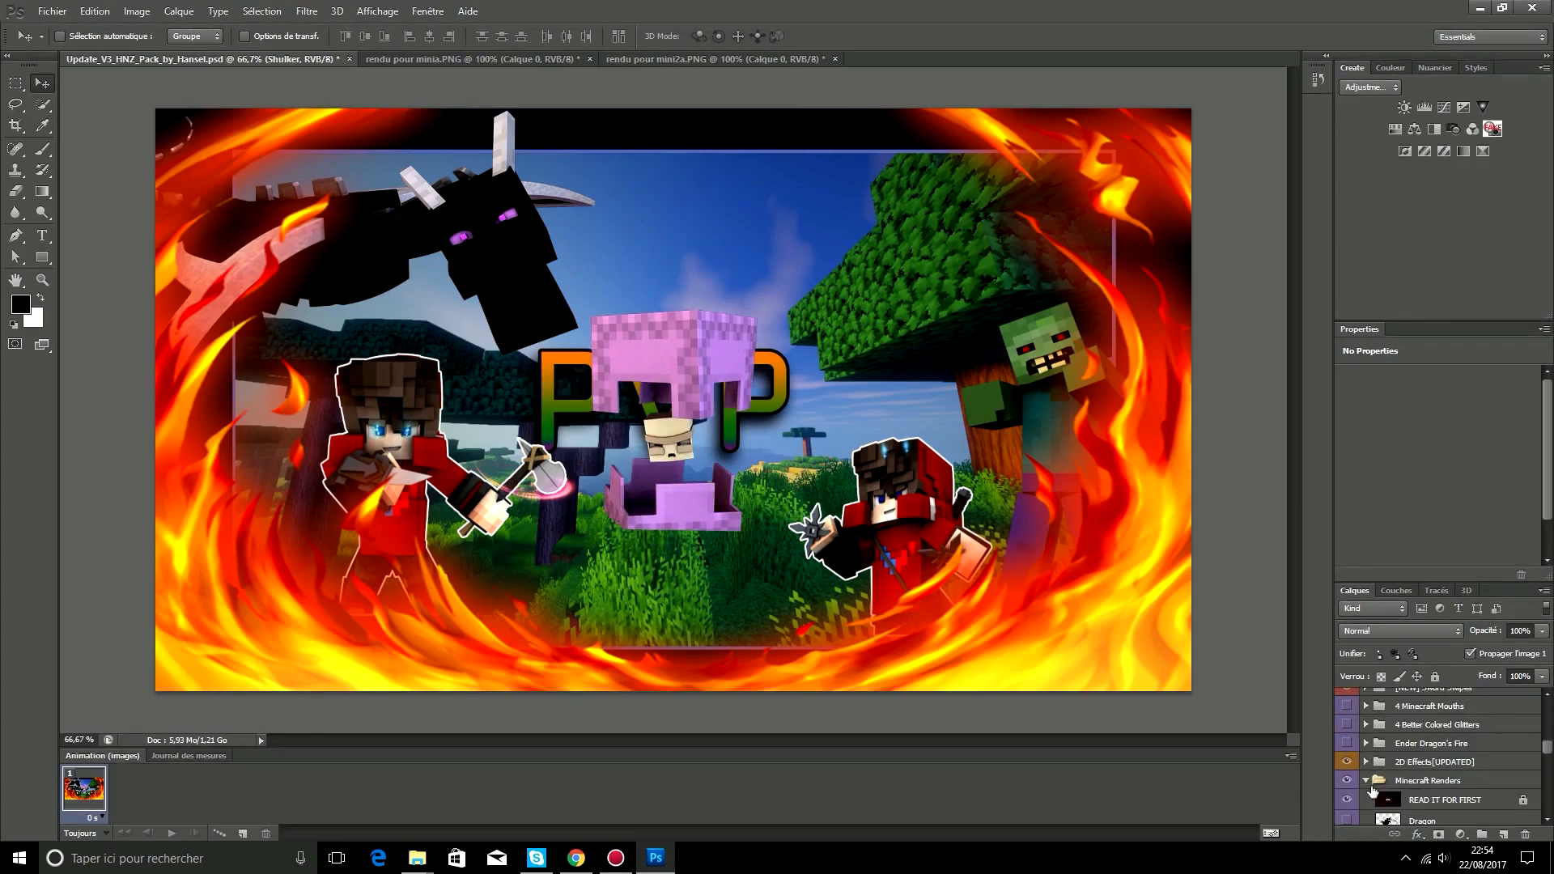
{"action": "left_click", "coordinate": [1367, 782]}
Step: Shrink the Shulker to about 16% width and 11.4% height and place it on the dark tree below the first P
{"action": "left_click_drag", "start_coordinate": [780, 440], "coordinate": [691, 368]}
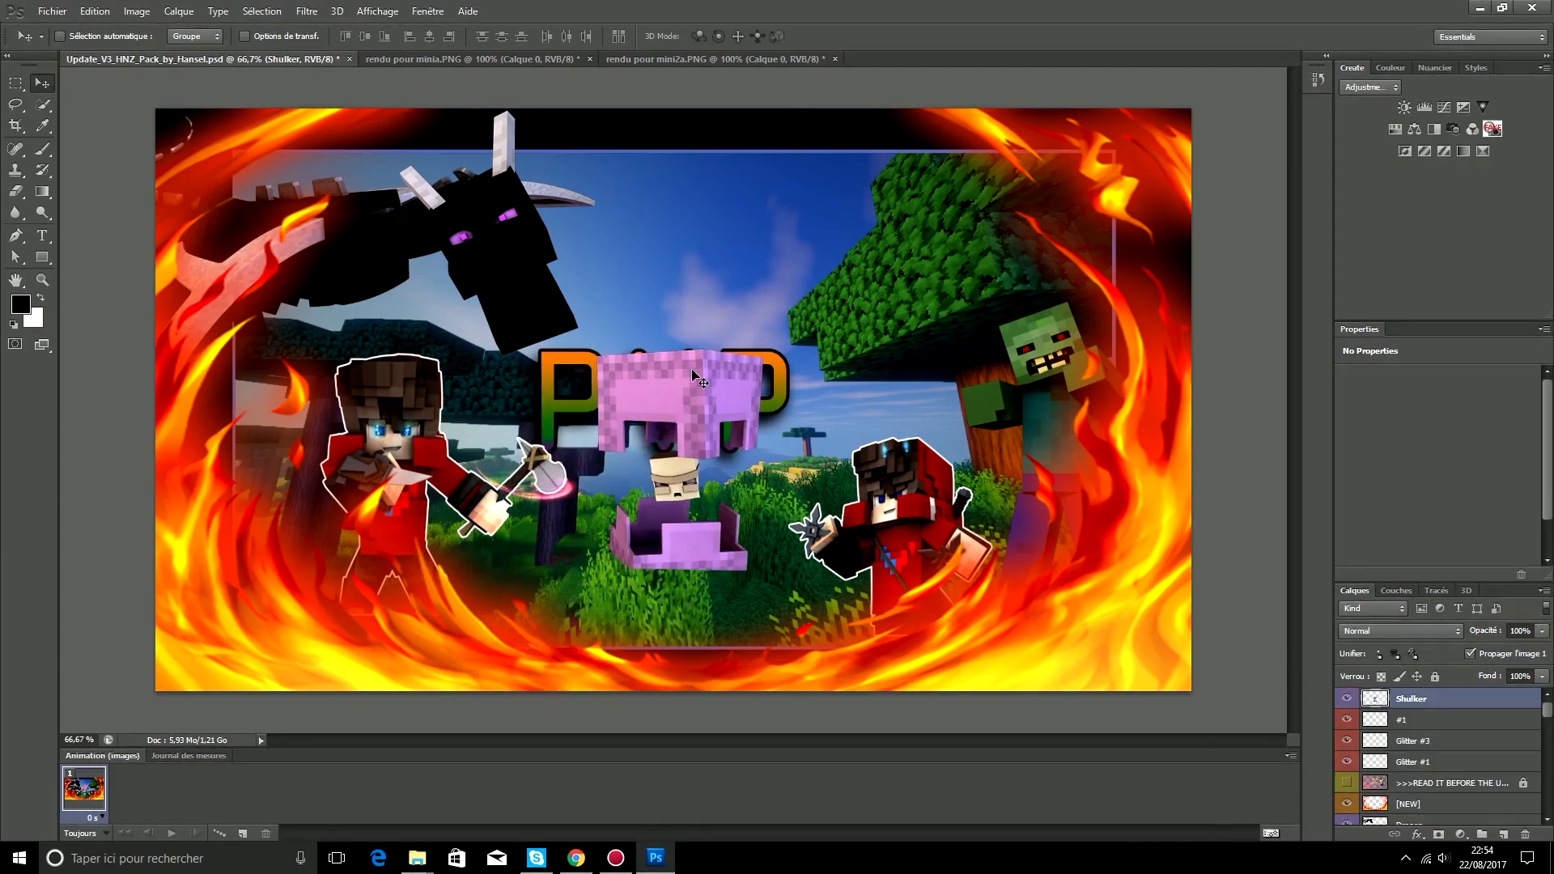
{"action": "key", "text": "ctrl+t"}
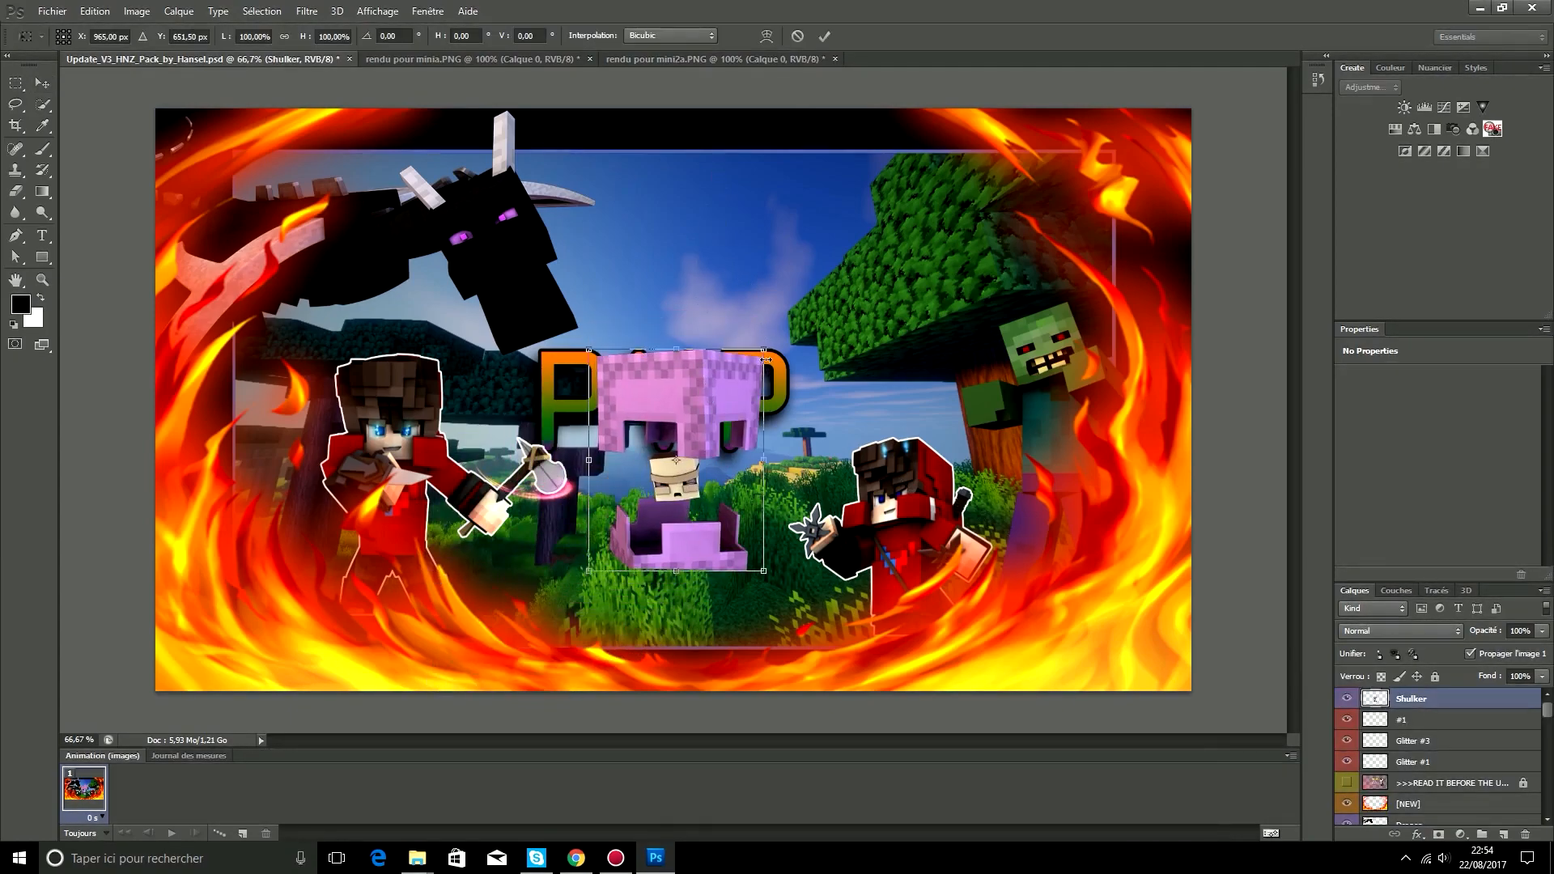
{"action": "left_click_drag", "start_coordinate": [762, 351], "coordinate": [586, 451]}
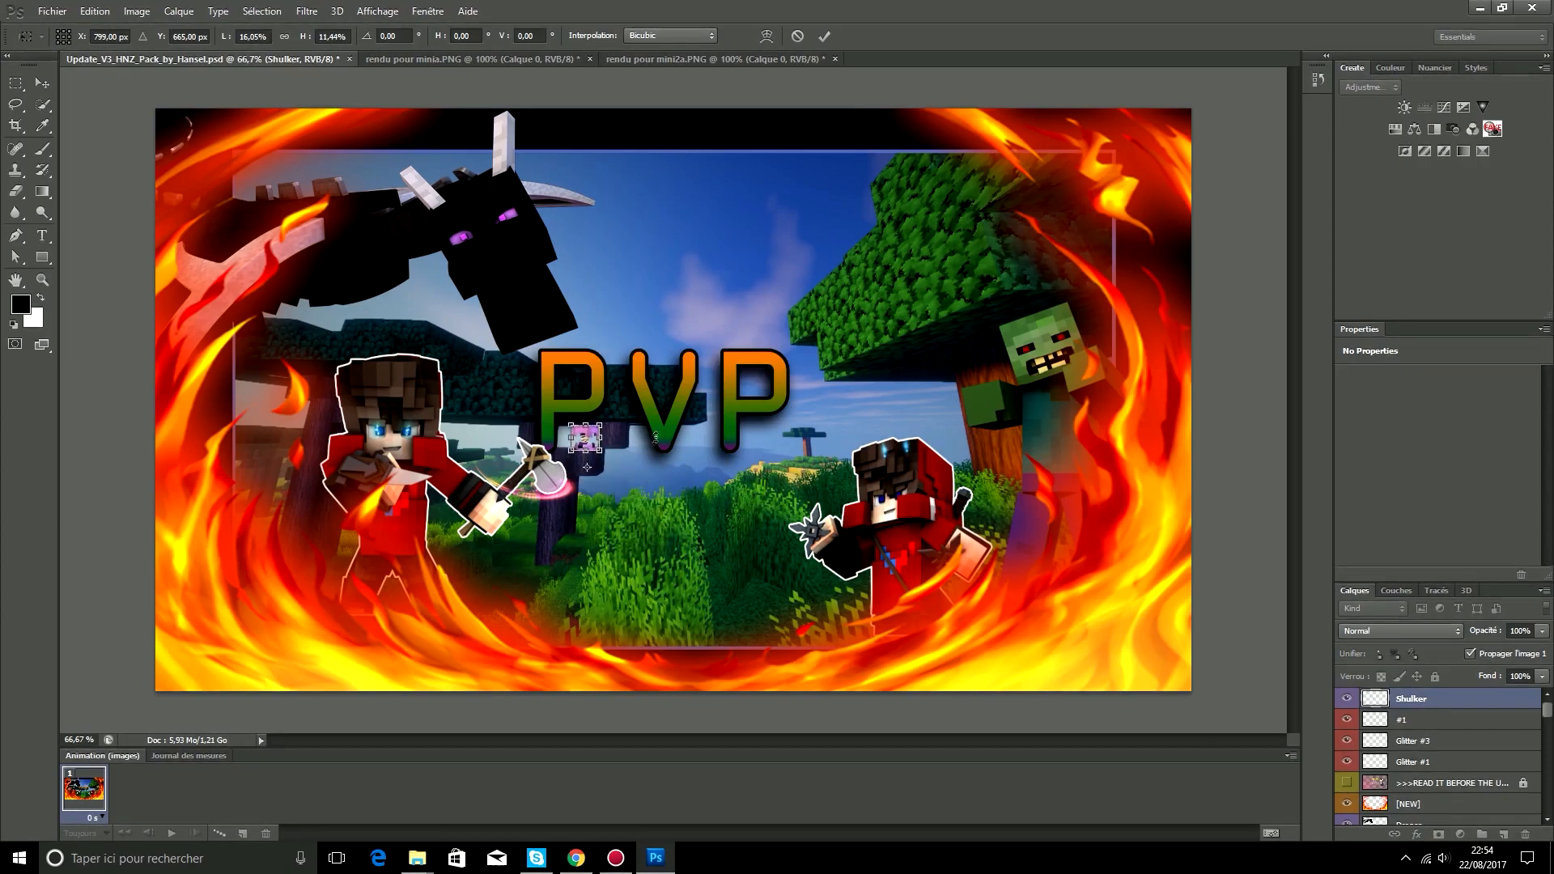
{"action": "left_click", "coordinate": [38, 83]}
{"action": "left_click", "coordinate": [729, 341]}
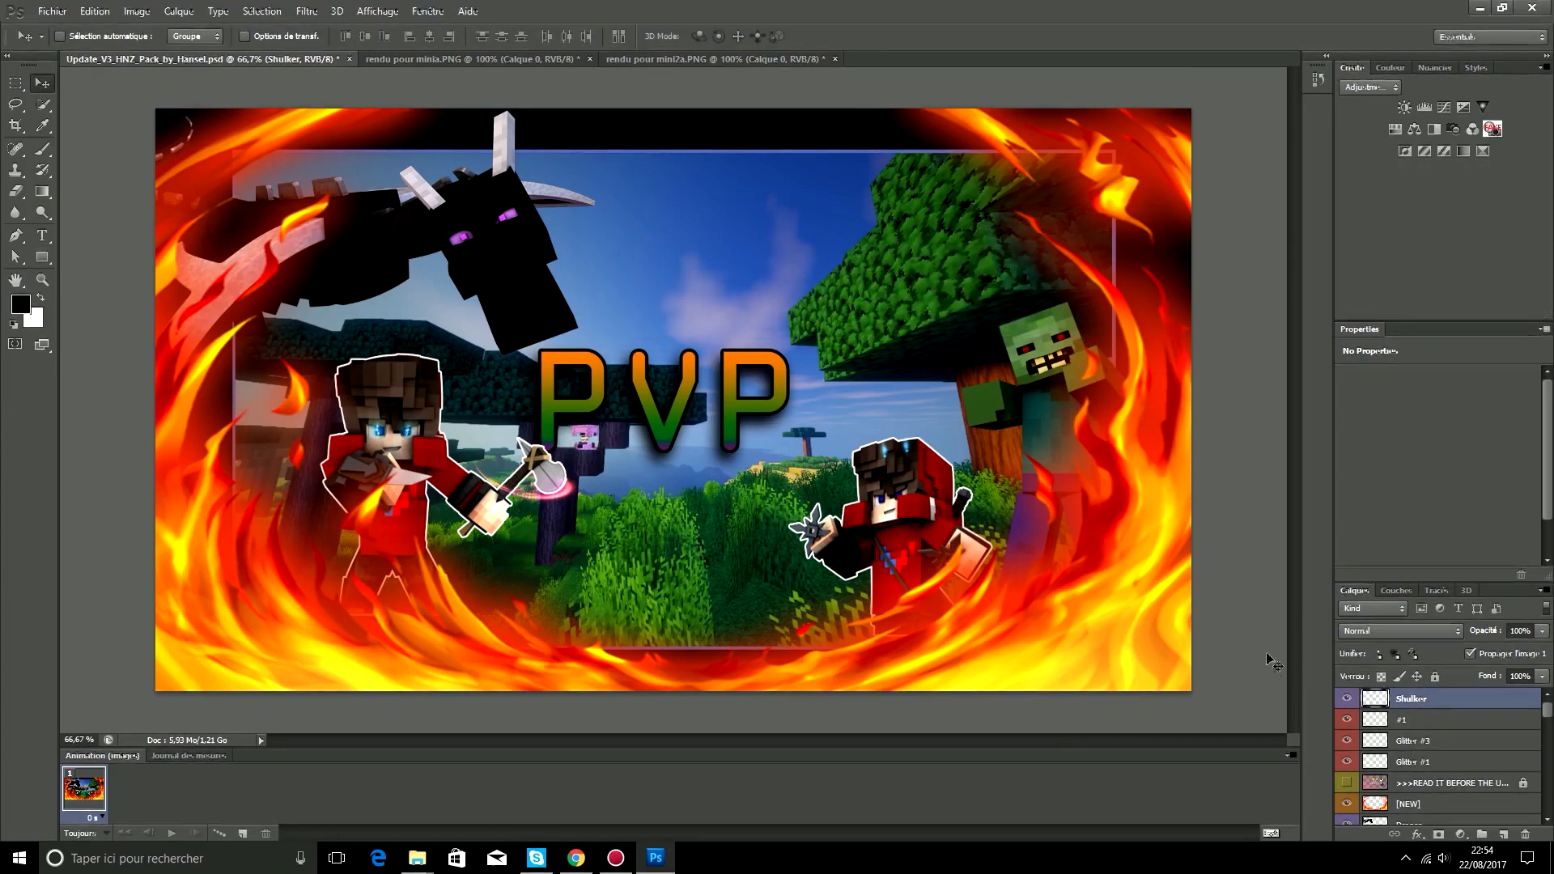
Step: Take moon layer 2 out of the Moon & Sun group, place it in the canvas's upper-right corner, and stack it just above [NEW]
{"action": "scroll", "coordinate": [1431, 739], "scroll_direction": "down", "scroll_amount": 8}
{"action": "scroll", "coordinate": [1431, 738], "scroll_direction": "down", "scroll_amount": 8}
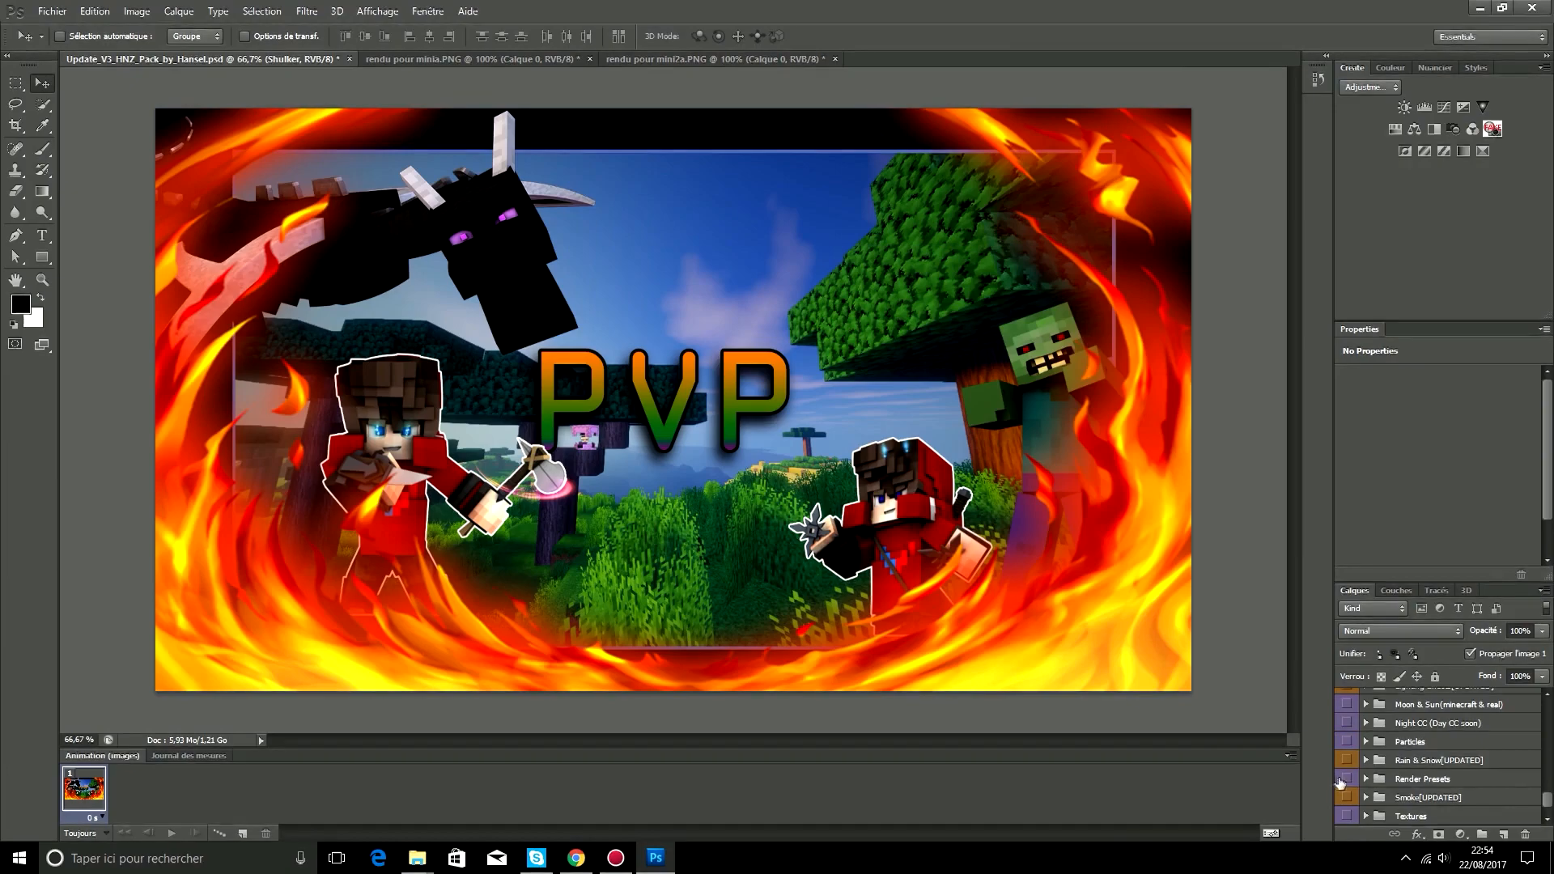
{"action": "left_click", "coordinate": [1366, 705]}
{"action": "scroll", "coordinate": [1345, 739], "scroll_direction": "down", "scroll_amount": 1}
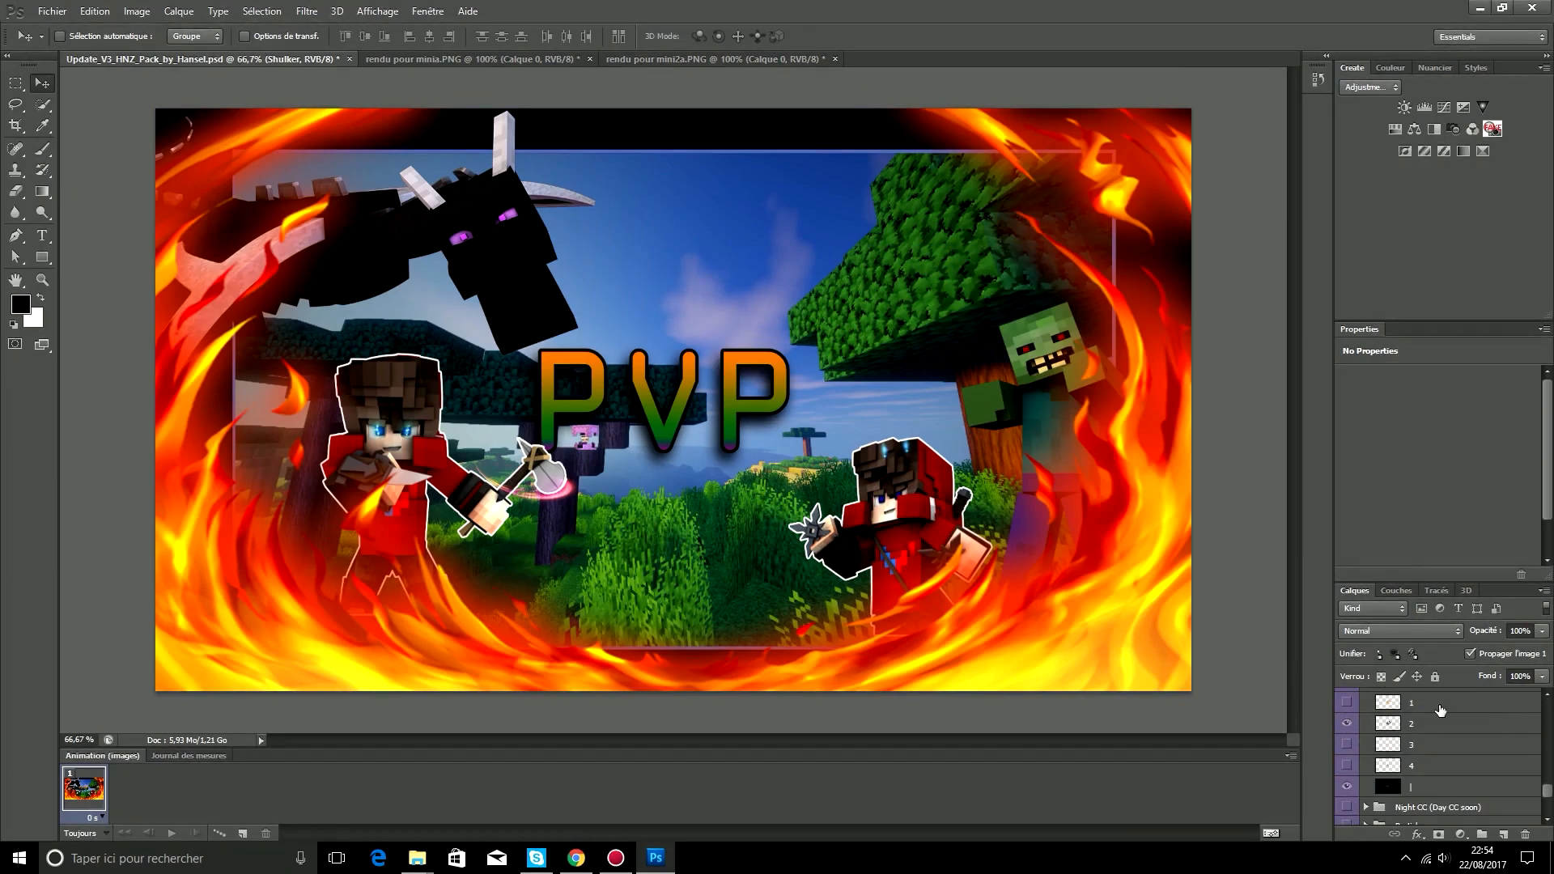
{"action": "left_click_drag", "start_coordinate": [1432, 730], "coordinate": [1443, 698]}
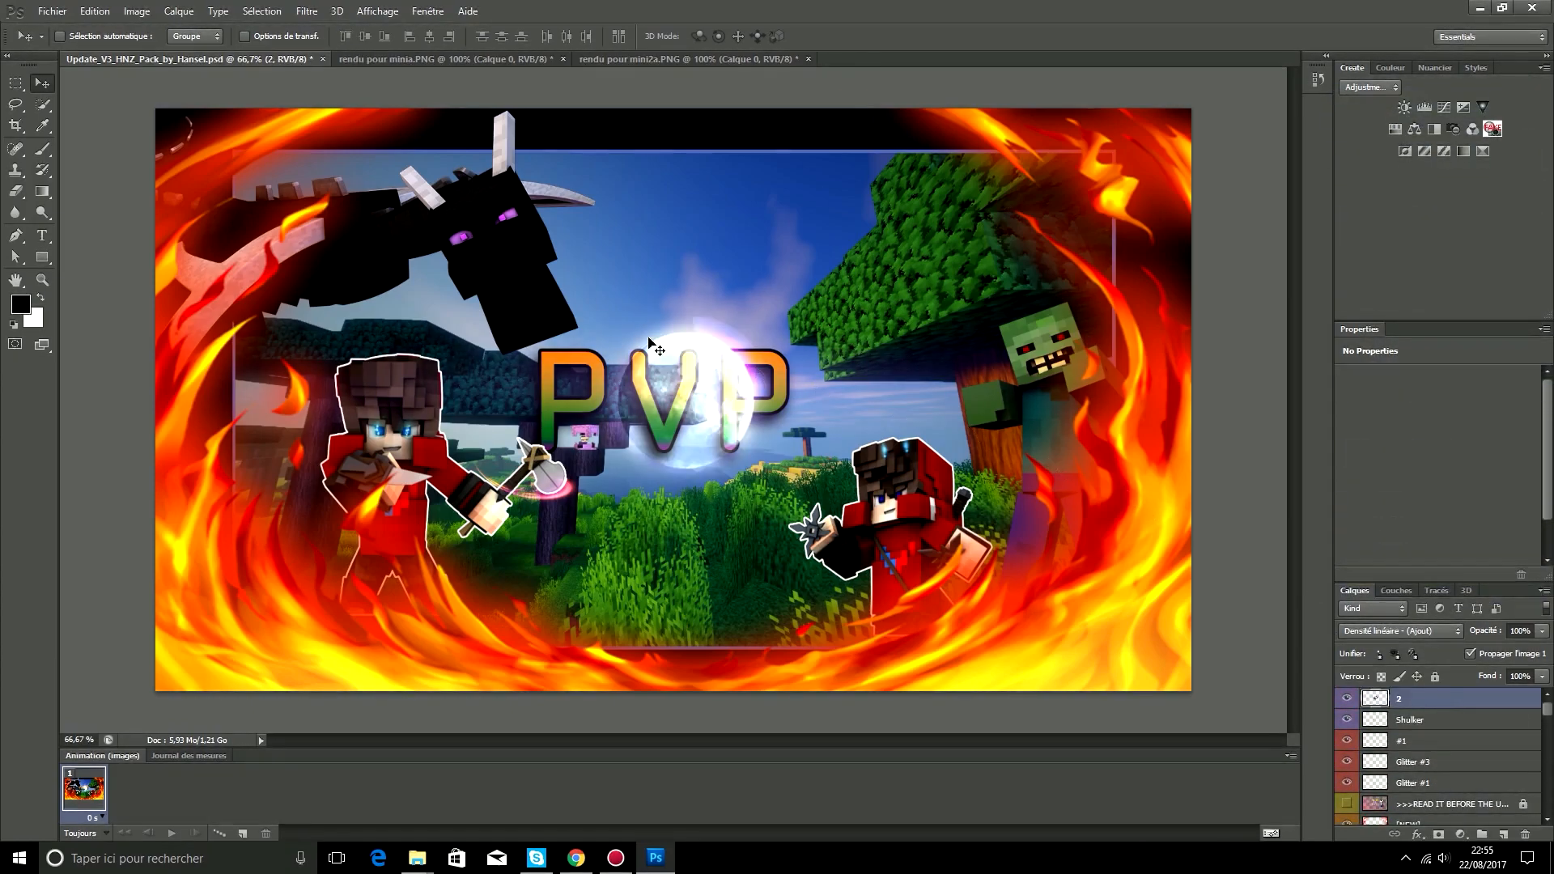
{"action": "left_click_drag", "start_coordinate": [655, 348], "coordinate": [1127, 173]}
{"action": "left_click_drag", "start_coordinate": [1453, 709], "coordinate": [1454, 763]}
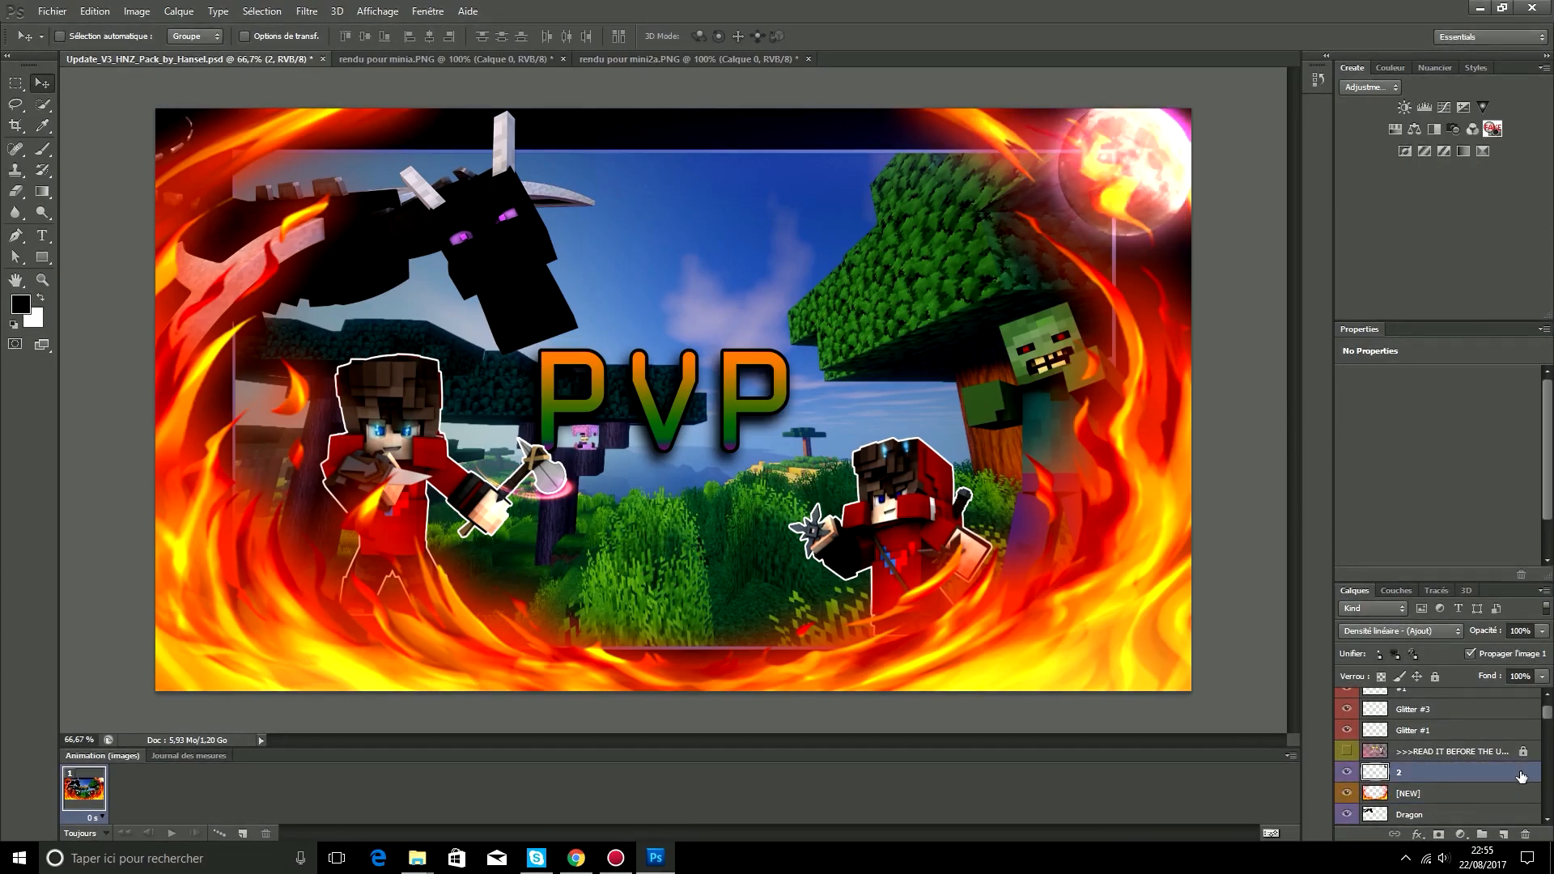
Step: Try a 3 px outside stroke on moon layer 2, including a white (ffffff) stroke colour
{"action": "double_click", "coordinate": [1440, 770]}
{"action": "left_click", "coordinate": [896, 466]}
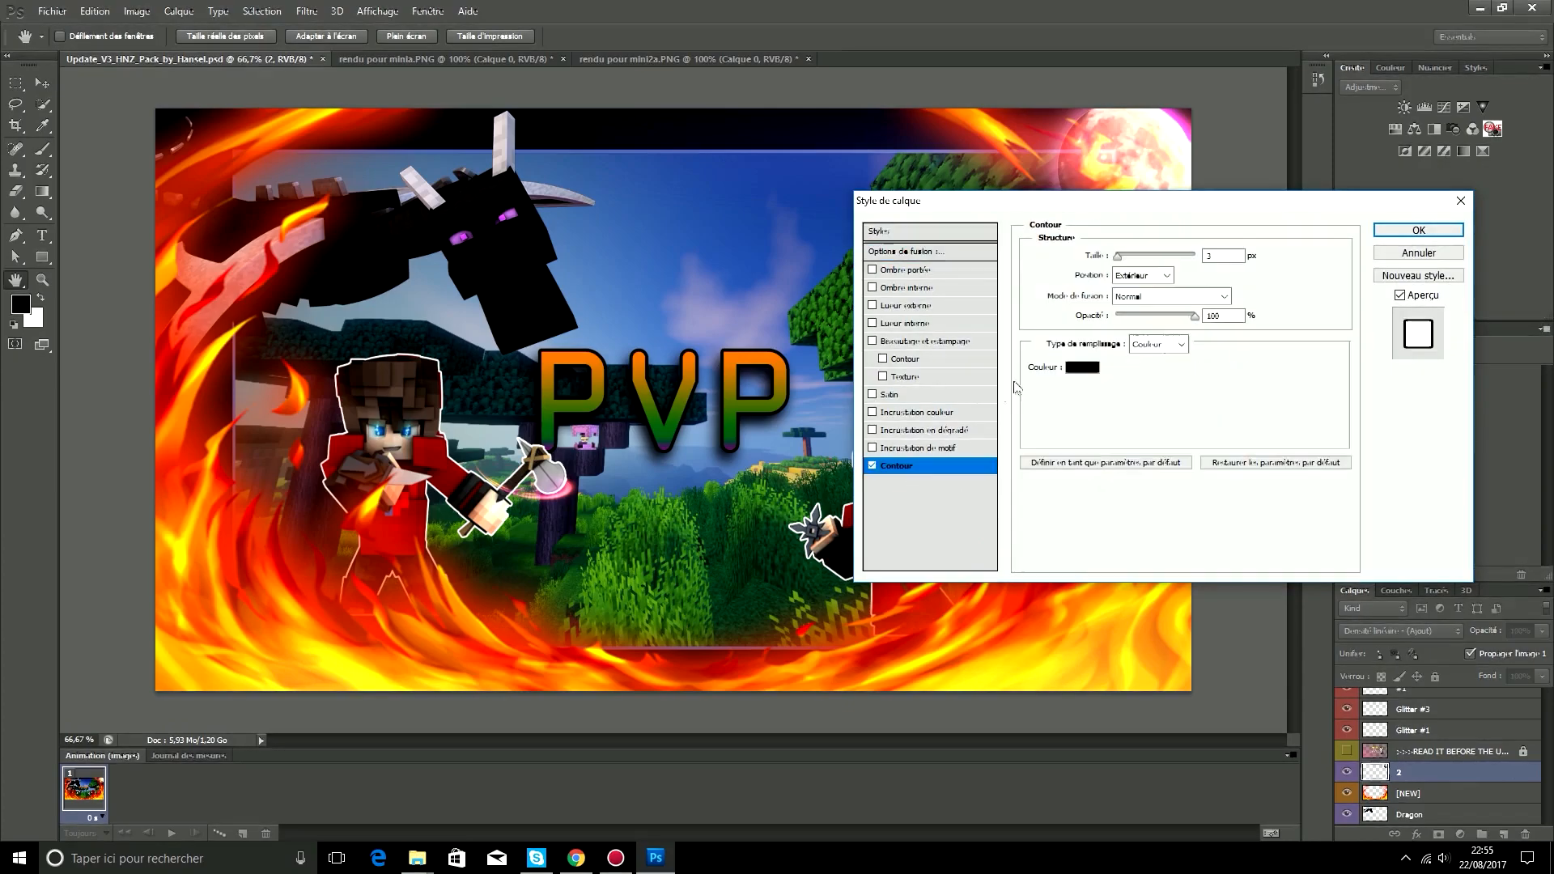
{"action": "left_click_drag", "start_coordinate": [1190, 204], "coordinate": [649, 319]}
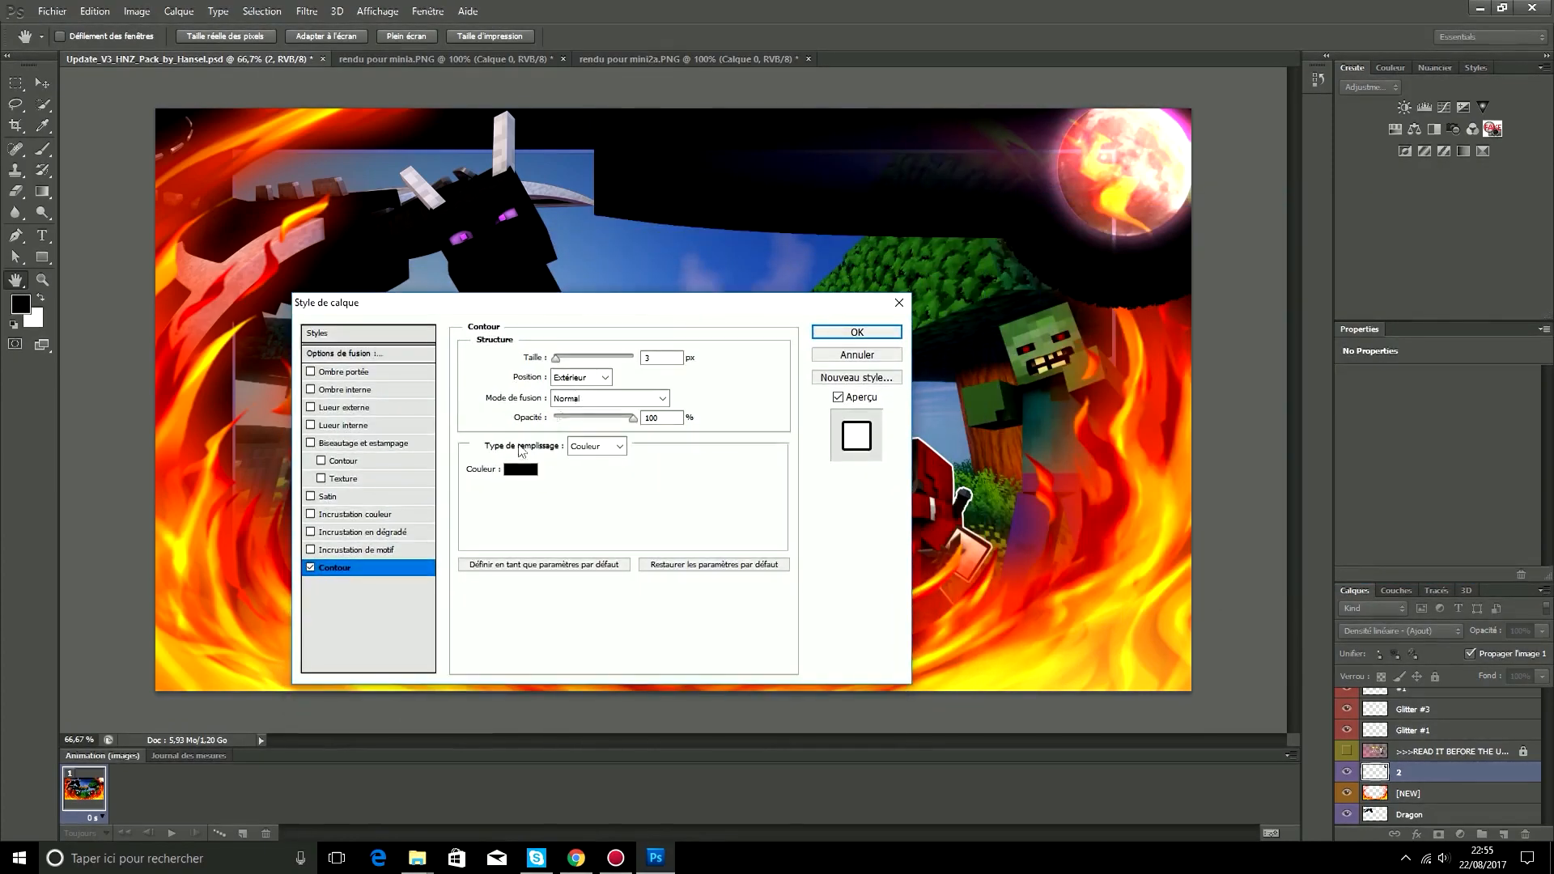
{"action": "left_click", "coordinate": [311, 569]}
{"action": "left_click", "coordinate": [310, 569]}
{"action": "left_click", "coordinate": [310, 570]}
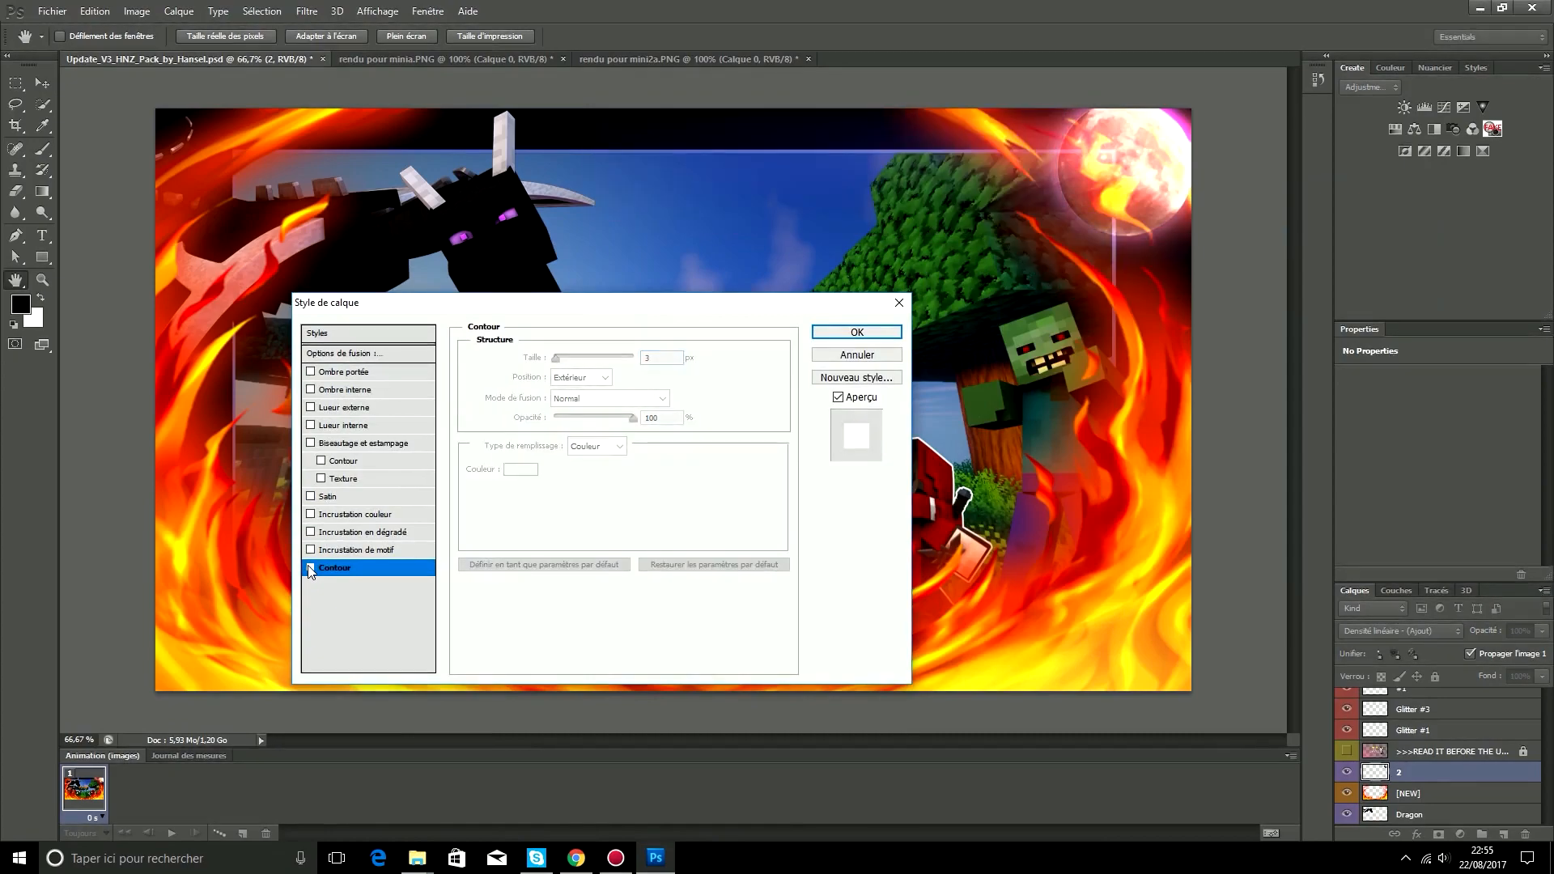
{"action": "left_click", "coordinate": [381, 568]}
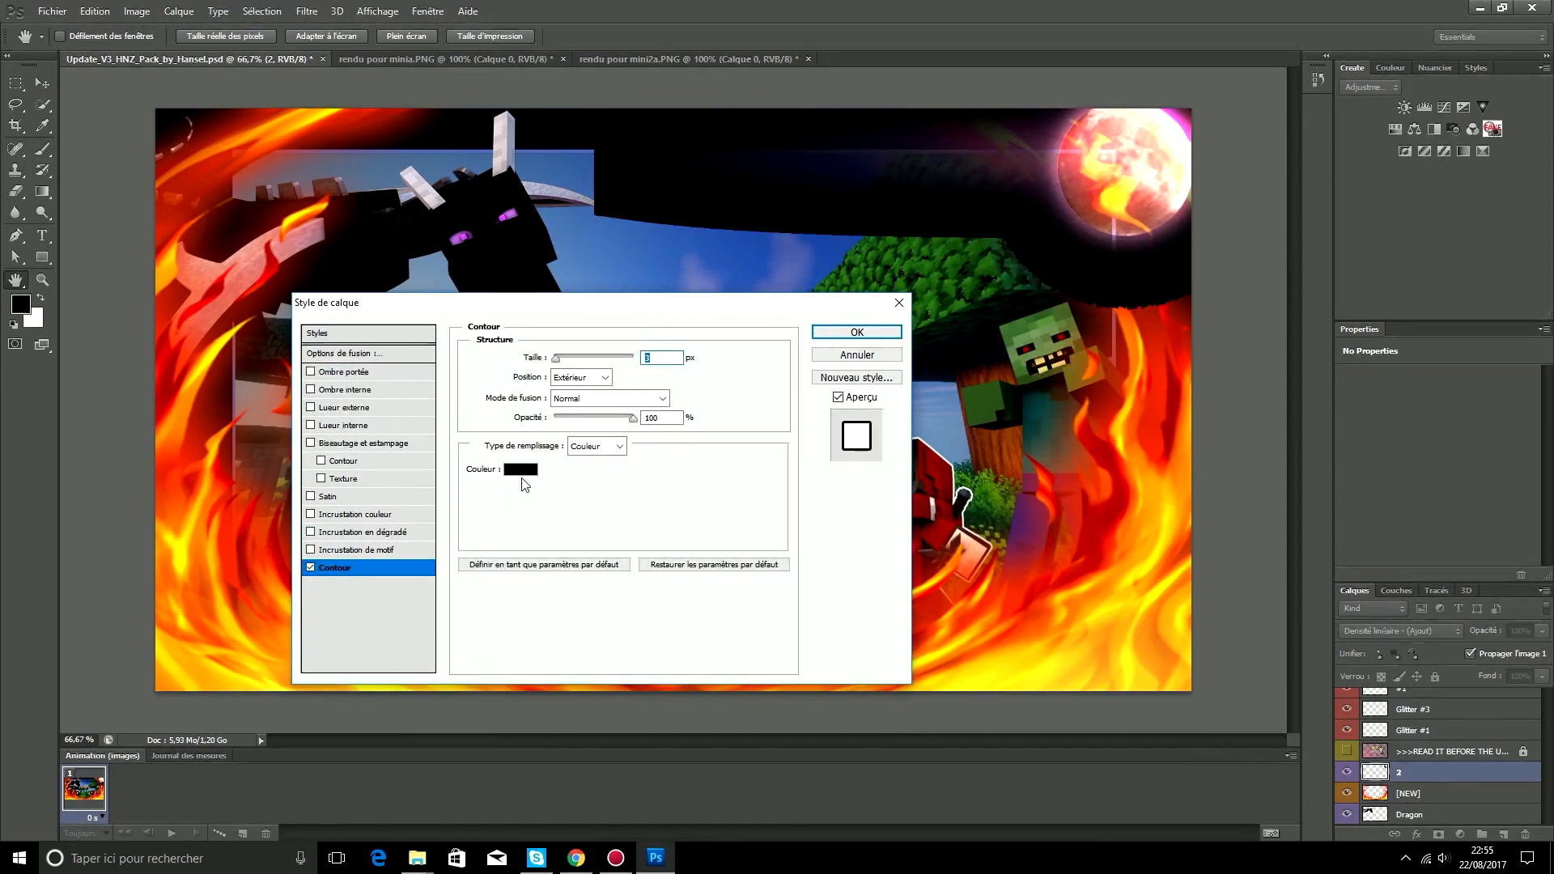
{"action": "left_click", "coordinate": [521, 470]}
{"action": "left_click_drag", "start_coordinate": [807, 197], "coordinate": [808, 115]}
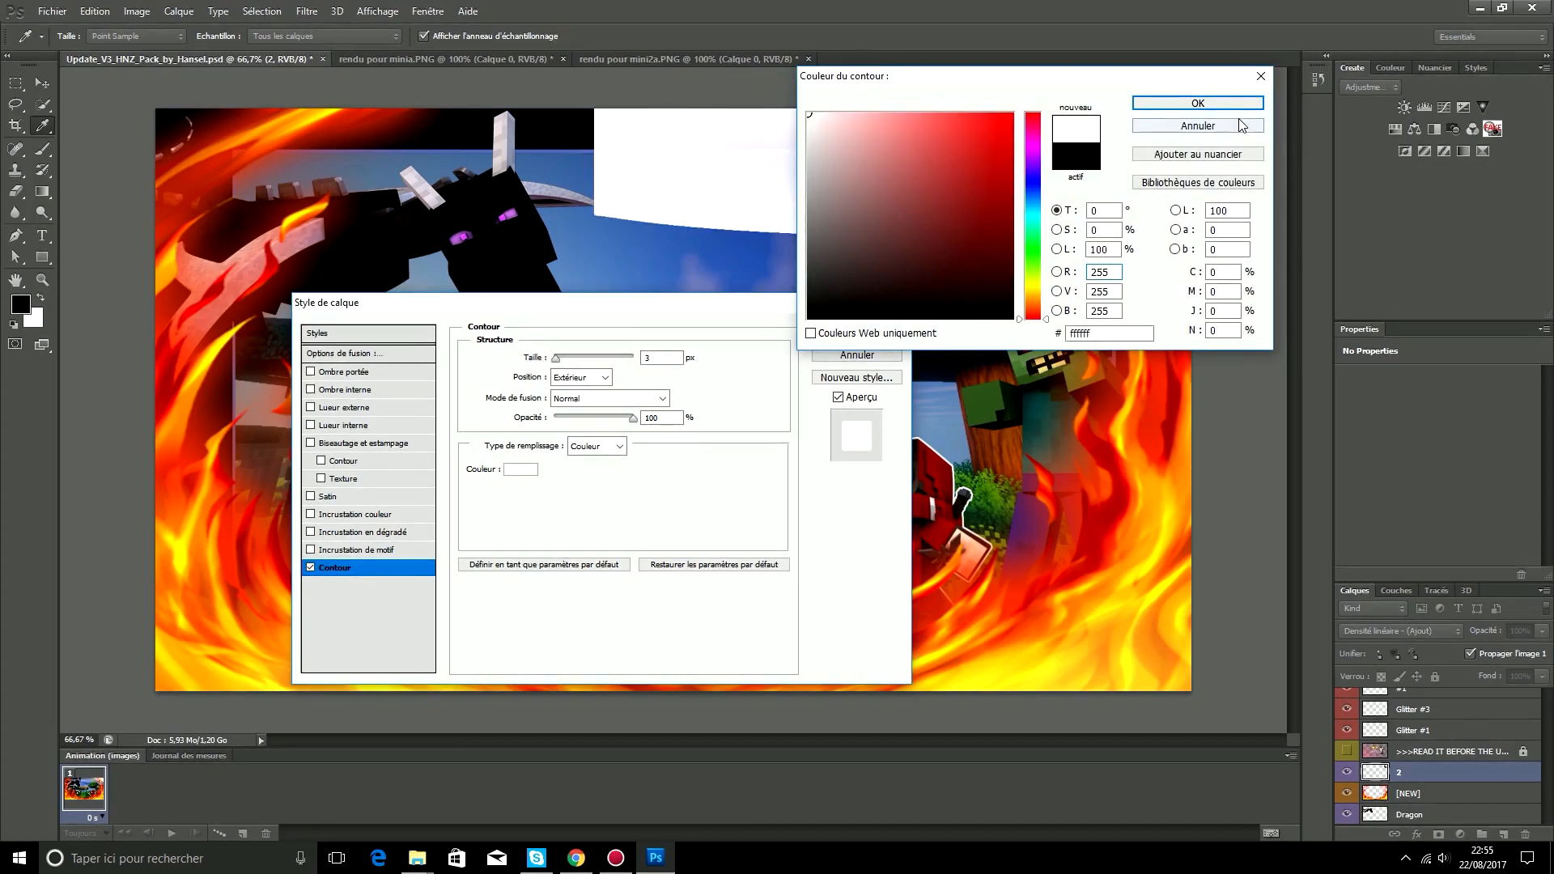
{"action": "left_click", "coordinate": [1260, 75]}
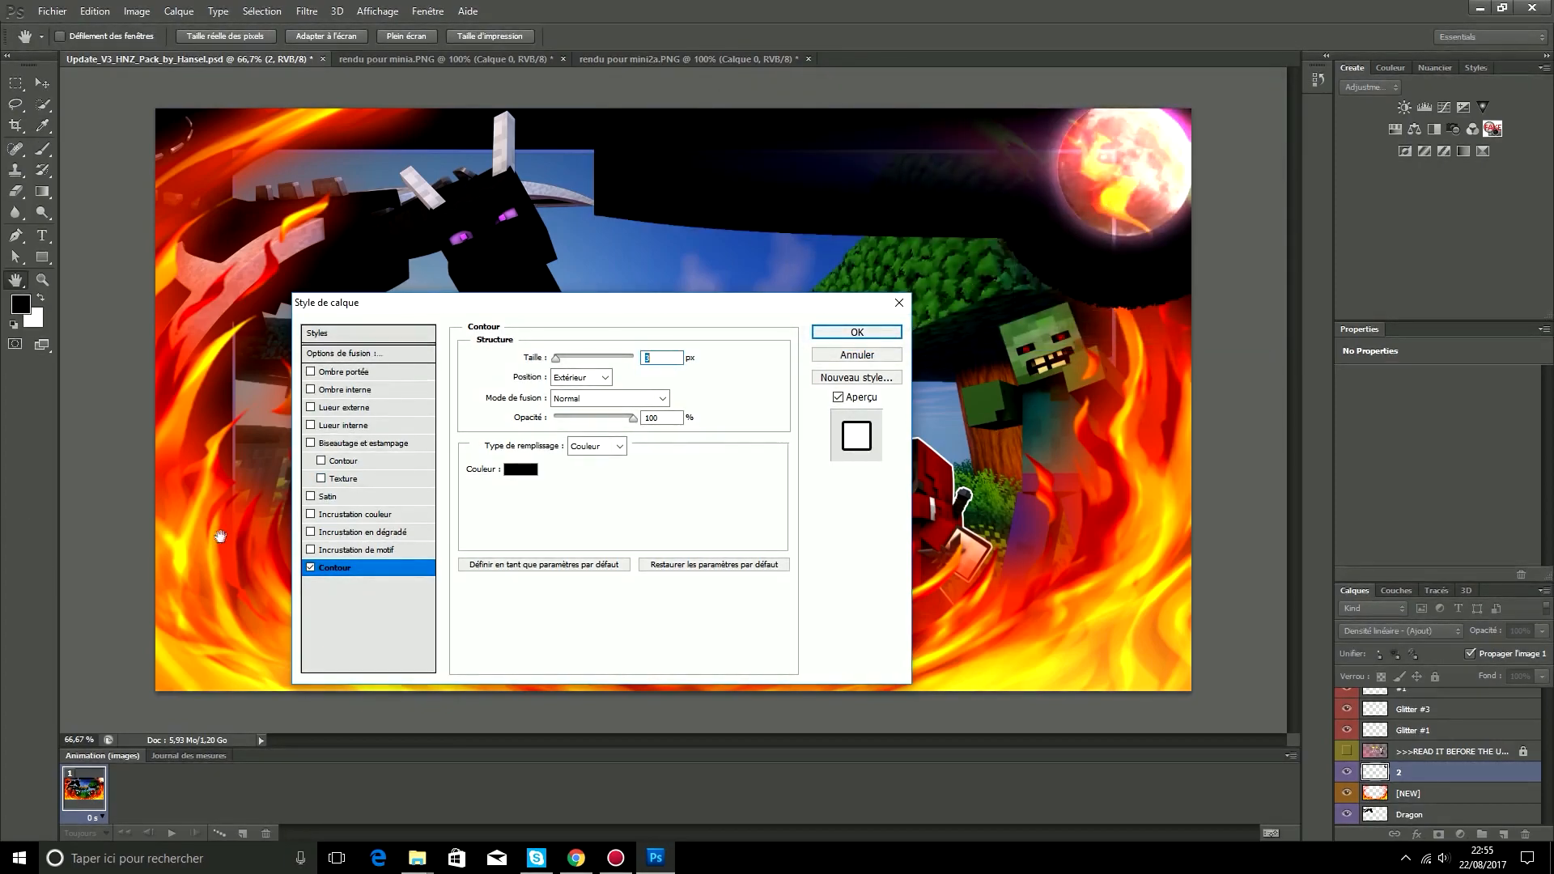
Step: Turn off the moon layer's stroke and try a gradient overlay on it
{"action": "left_click", "coordinate": [311, 569]}
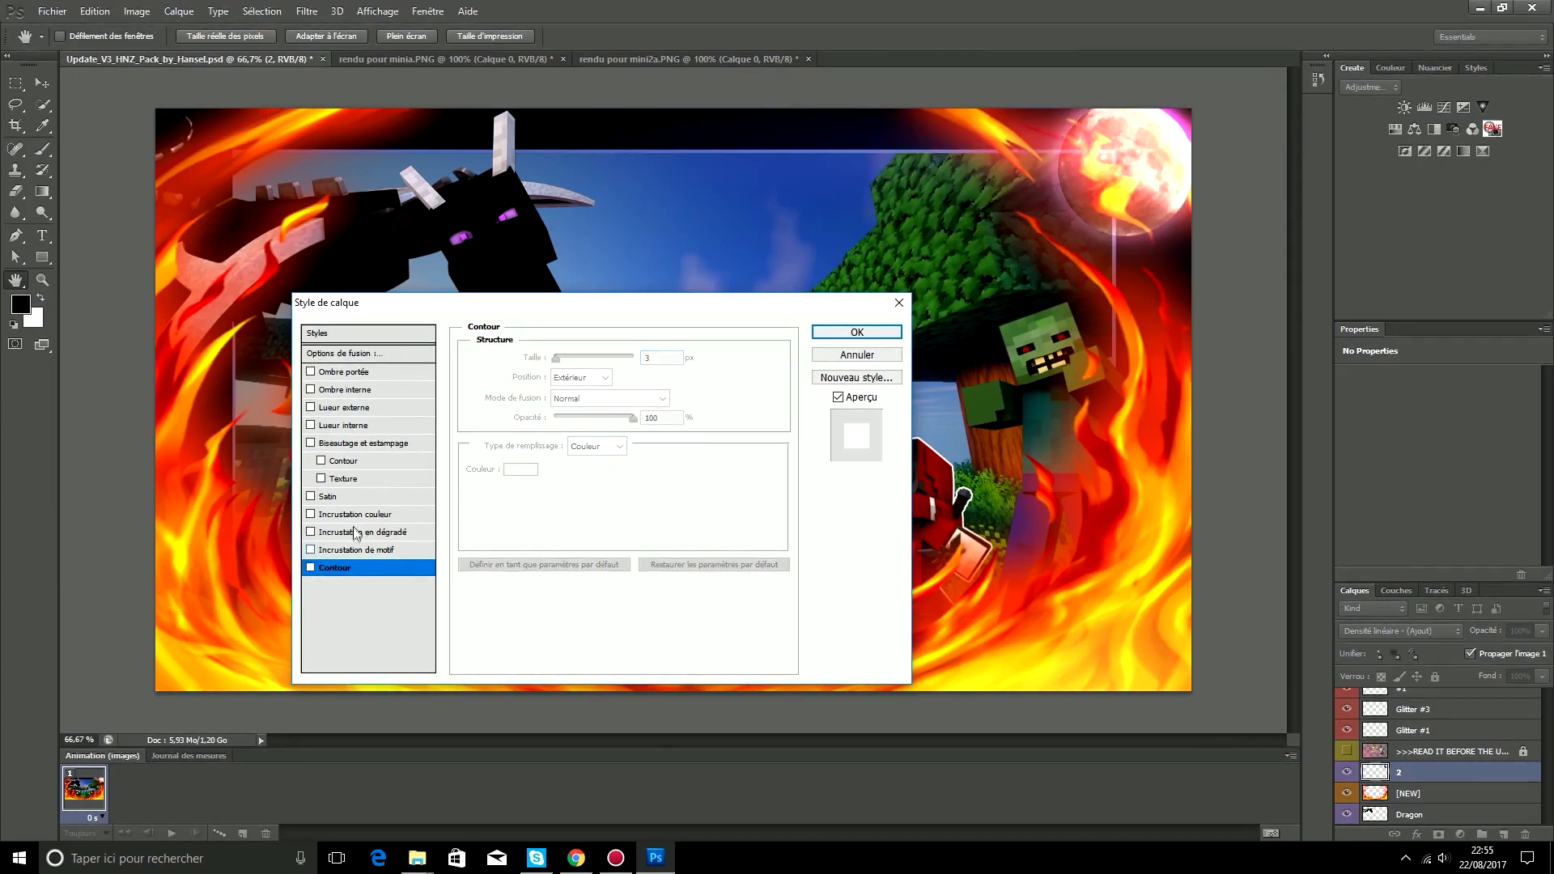
{"action": "left_click", "coordinate": [310, 533]}
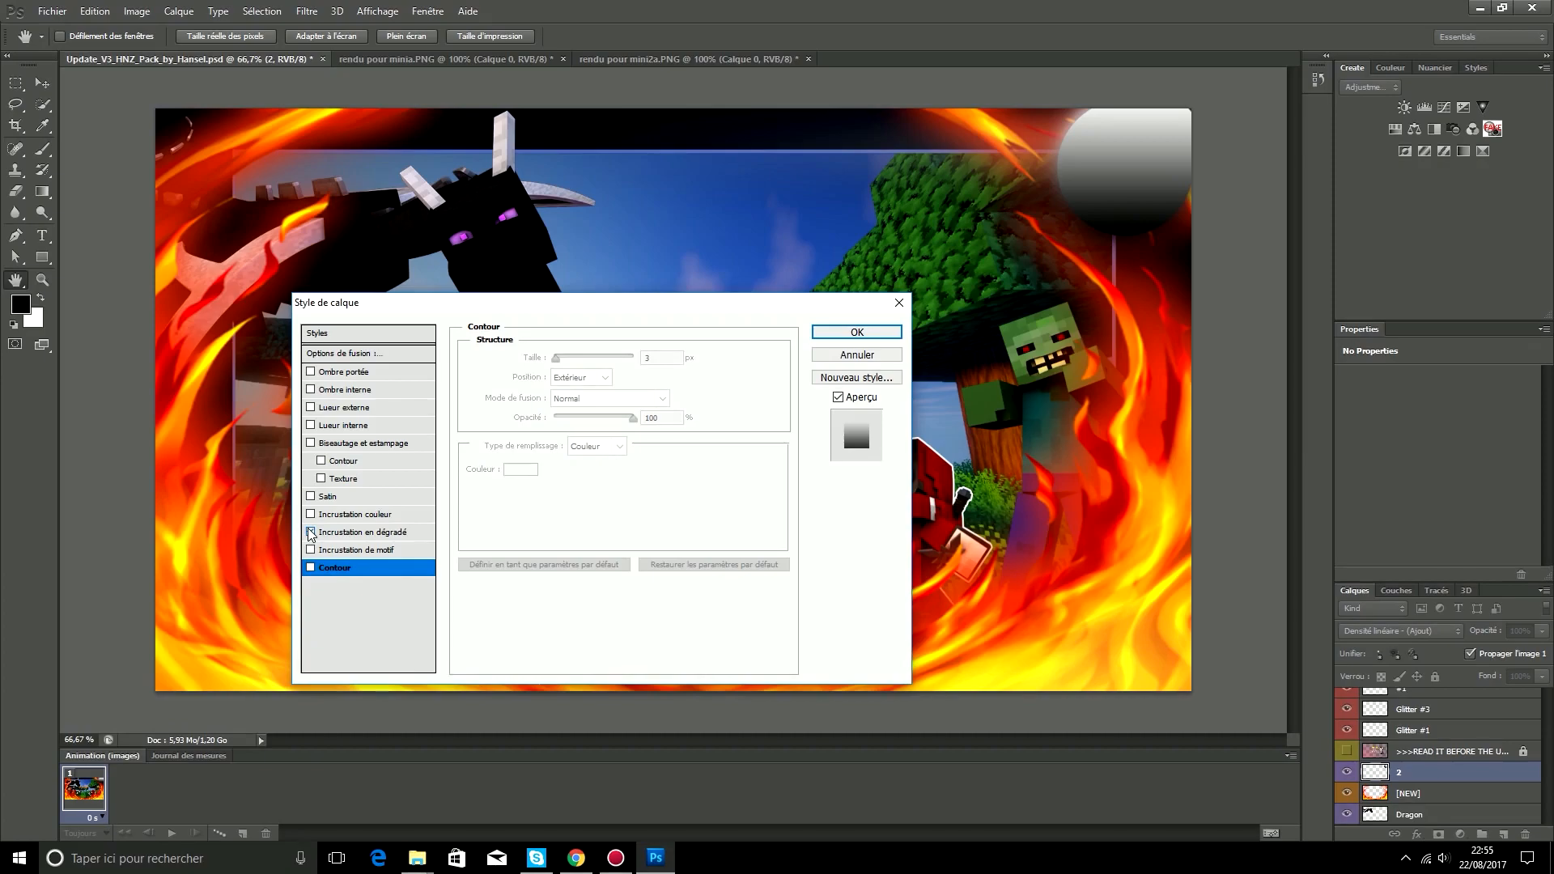
{"action": "left_click", "coordinate": [311, 533]}
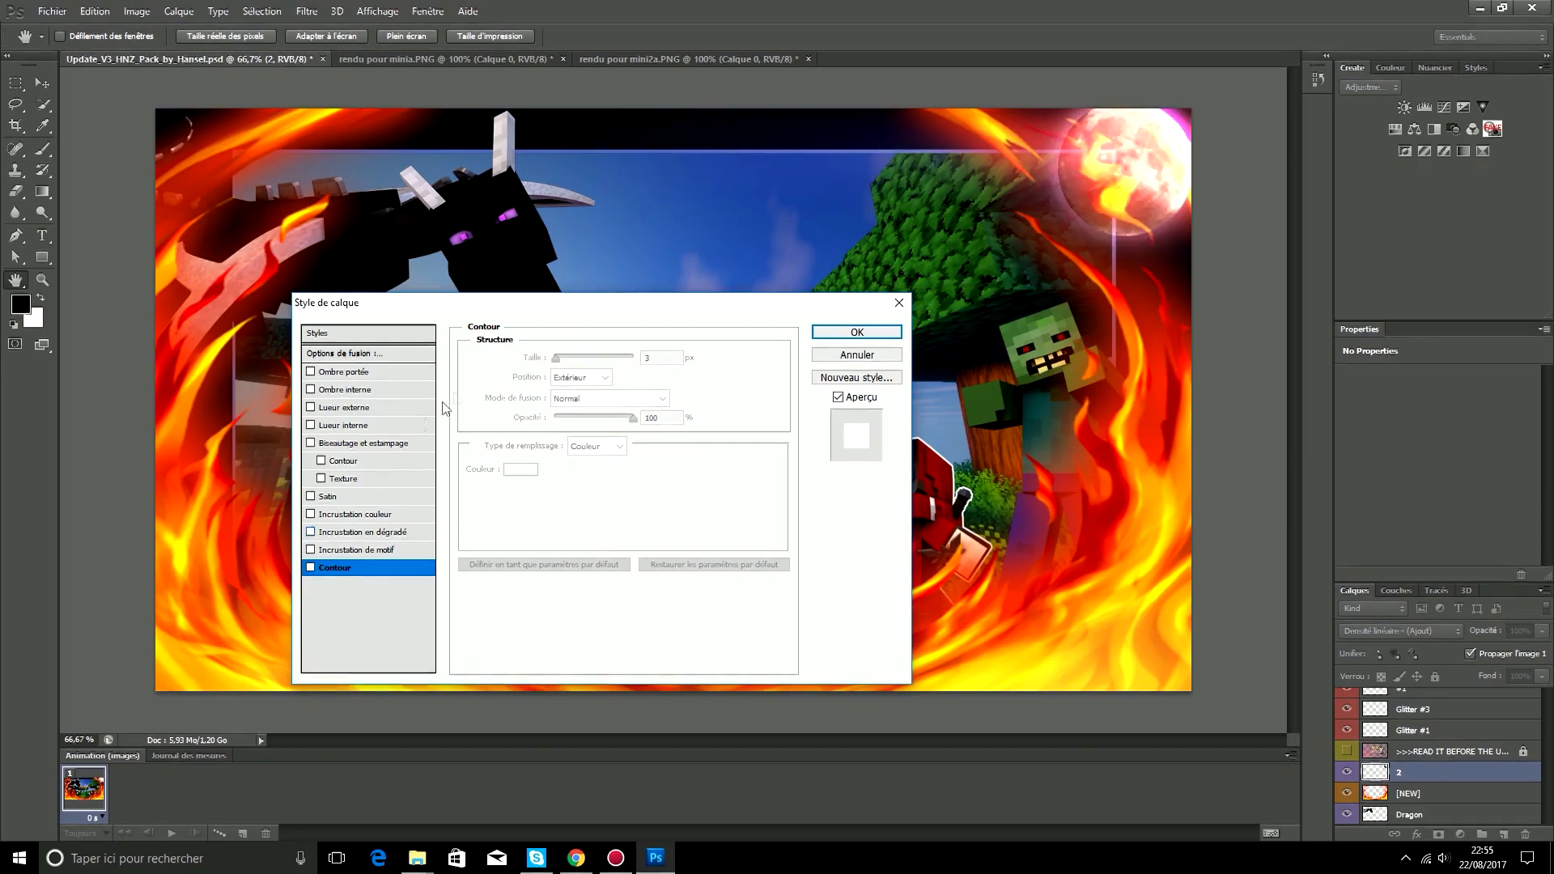
Step: Accept moon layer 2's style with no effects enabled and move the moon further into the canvas's upper-right corner
{"action": "left_click", "coordinate": [886, 332]}
{"action": "left_click_drag", "start_coordinate": [1115, 170], "coordinate": [1167, 142]}
Step: Look through the pack's effect groups below the moon layer, including Fire Particles, for another effect
{"action": "scroll", "coordinate": [1446, 777], "scroll_direction": "down", "scroll_amount": 5}
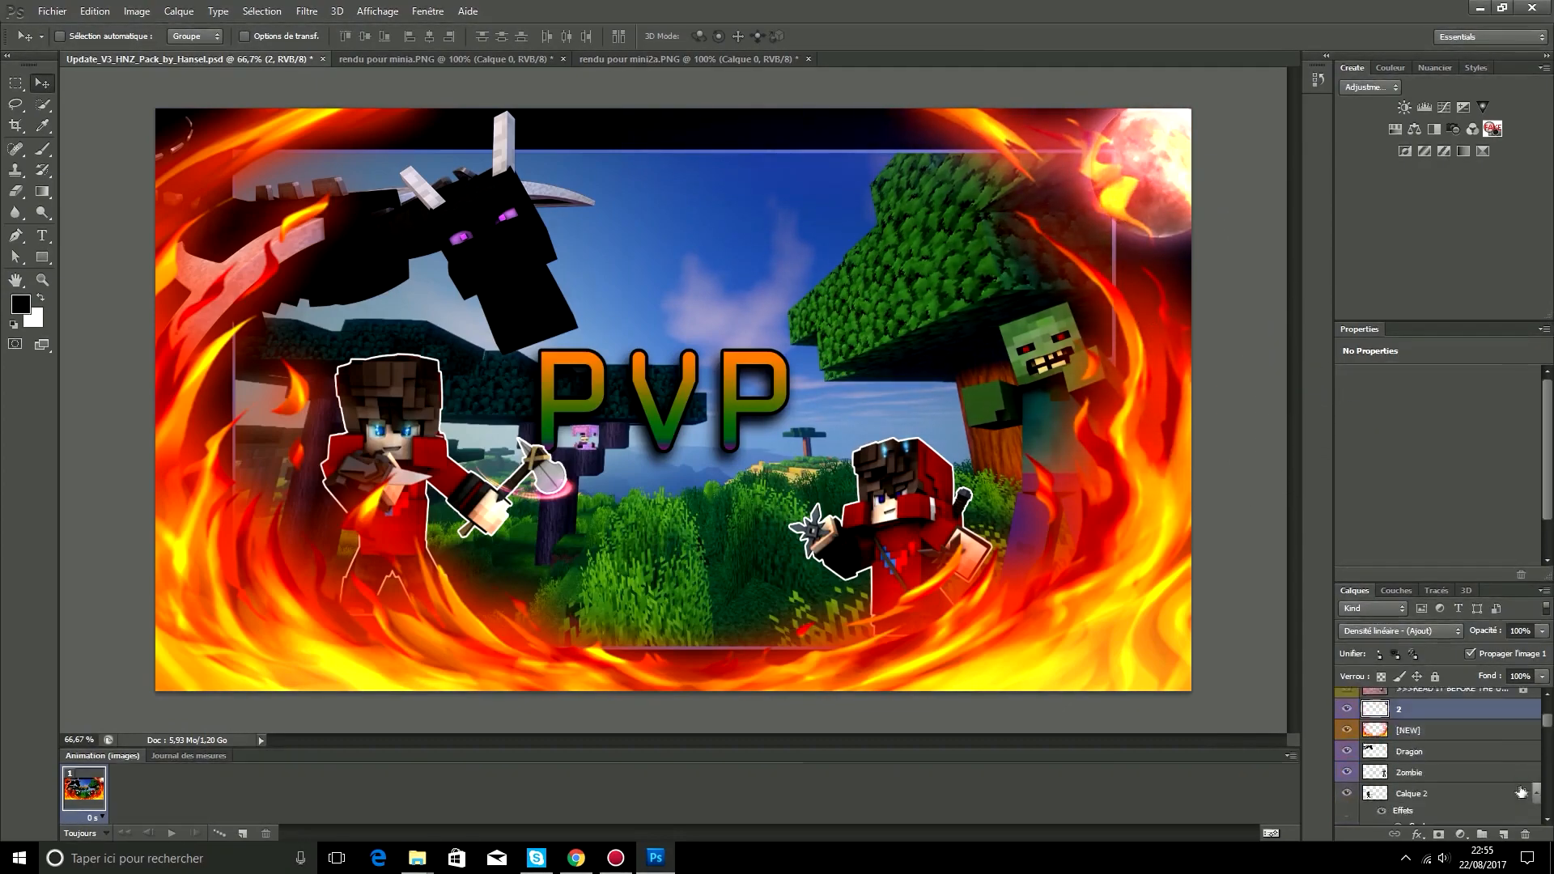
{"action": "scroll", "coordinate": [1479, 719], "scroll_direction": "down", "scroll_amount": 3}
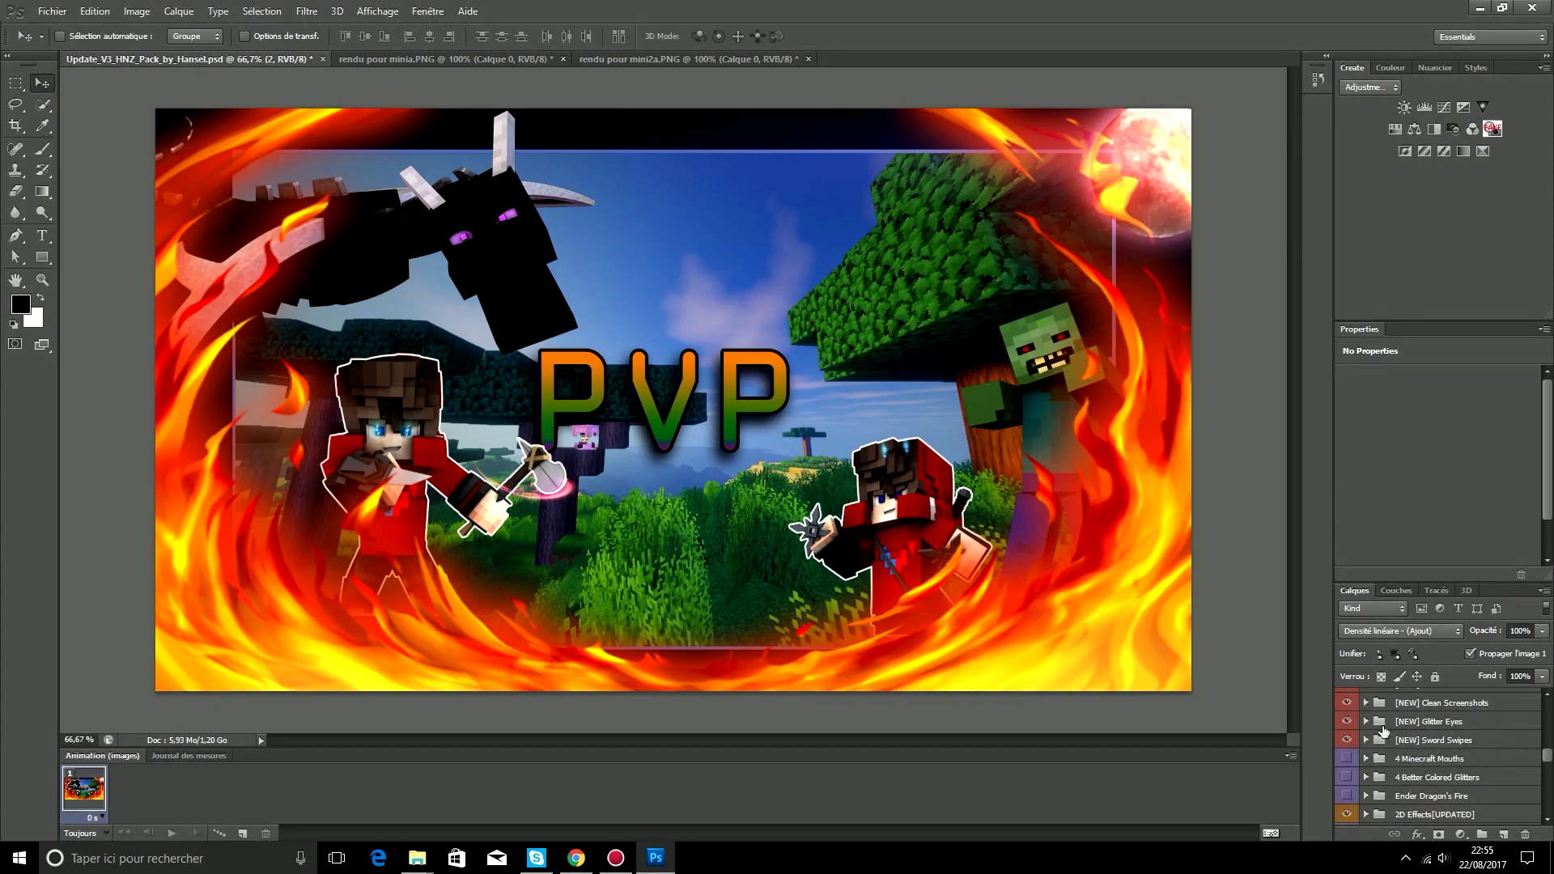
{"action": "scroll", "coordinate": [1382, 731], "scroll_direction": "down", "scroll_amount": 5}
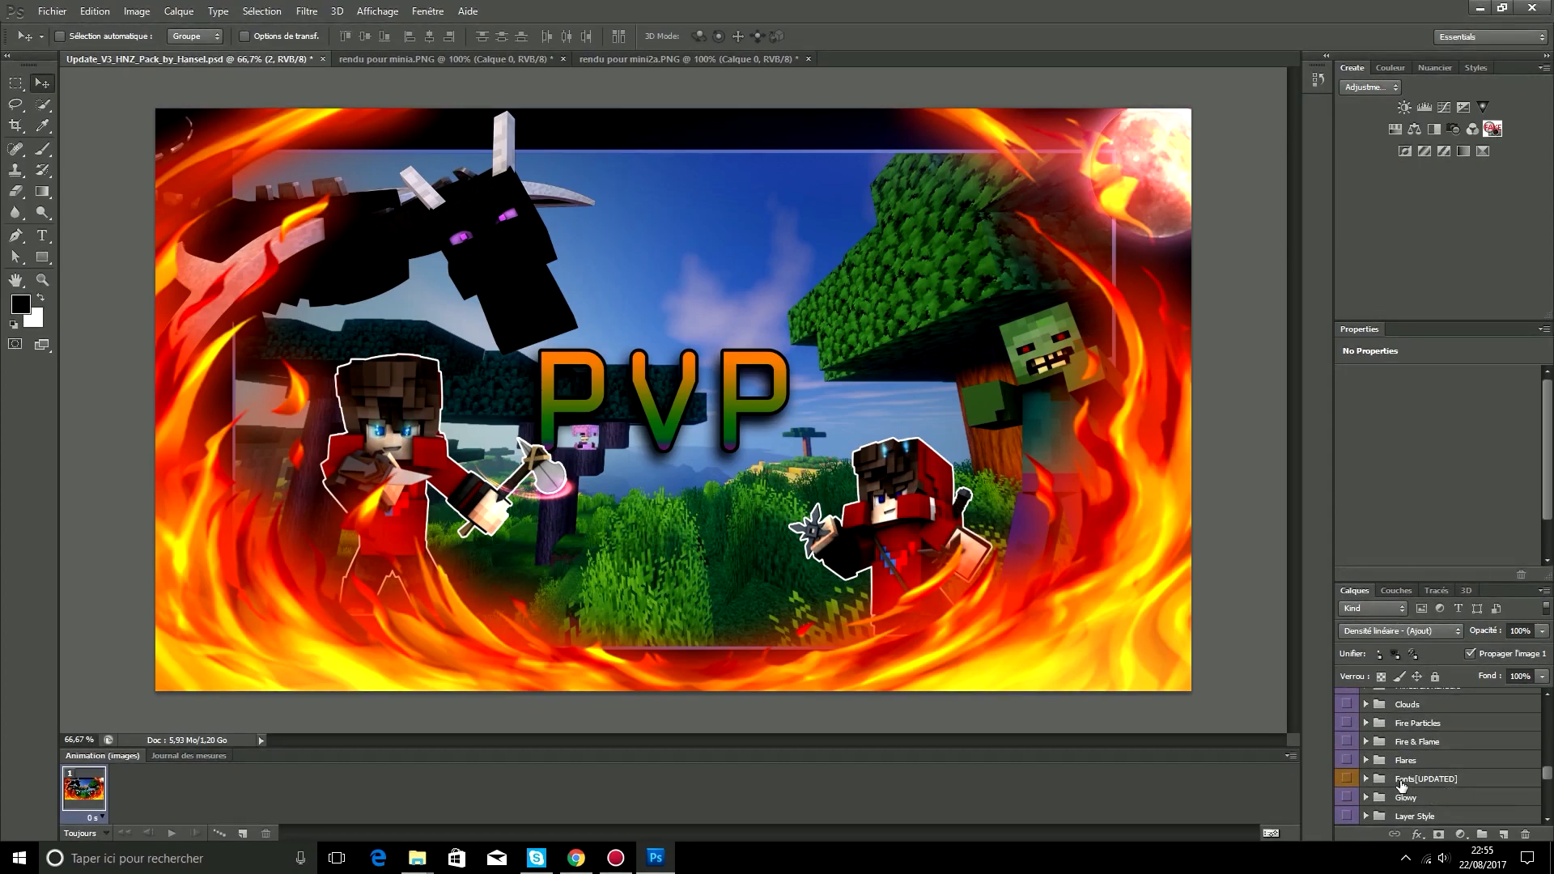
{"action": "left_click", "coordinate": [1366, 723]}
{"action": "left_click", "coordinate": [1368, 723]}
{"action": "scroll", "coordinate": [1366, 733], "scroll_direction": "down", "scroll_amount": 2}
{"action": "left_click", "coordinate": [1366, 748]}
{"action": "scroll", "coordinate": [1381, 765], "scroll_direction": "down", "scroll_amount": 3}
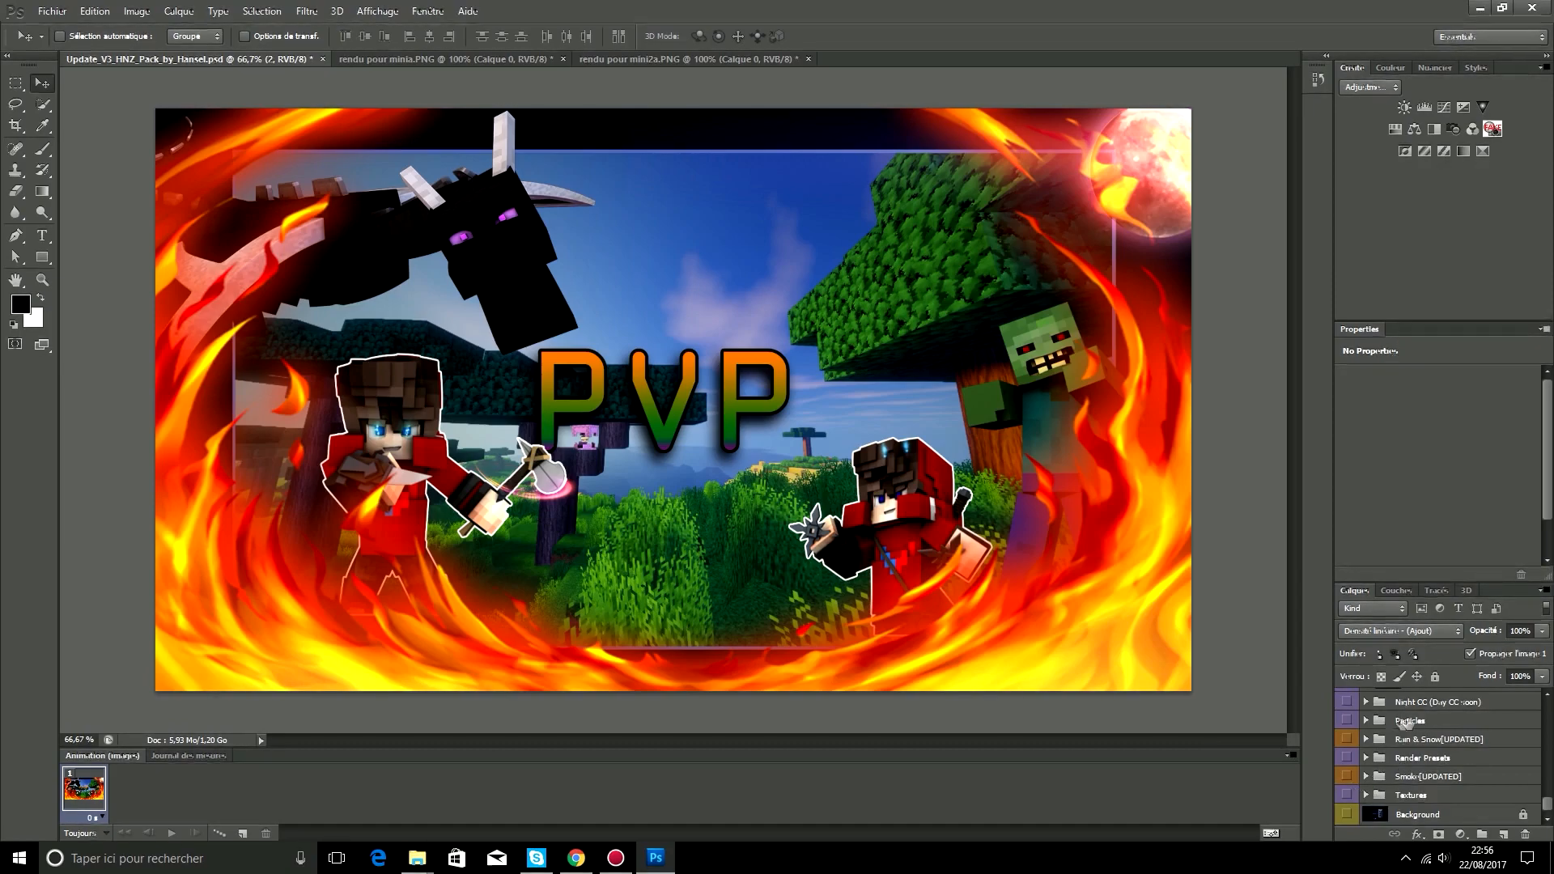
Step: Make layer 3 of the Particles group visible and move it out to the top of the stack, above Shulker
{"action": "left_click", "coordinate": [1371, 727]}
{"action": "left_click", "coordinate": [1367, 721]}
{"action": "scroll", "coordinate": [1362, 733], "scroll_direction": "down", "scroll_amount": 1}
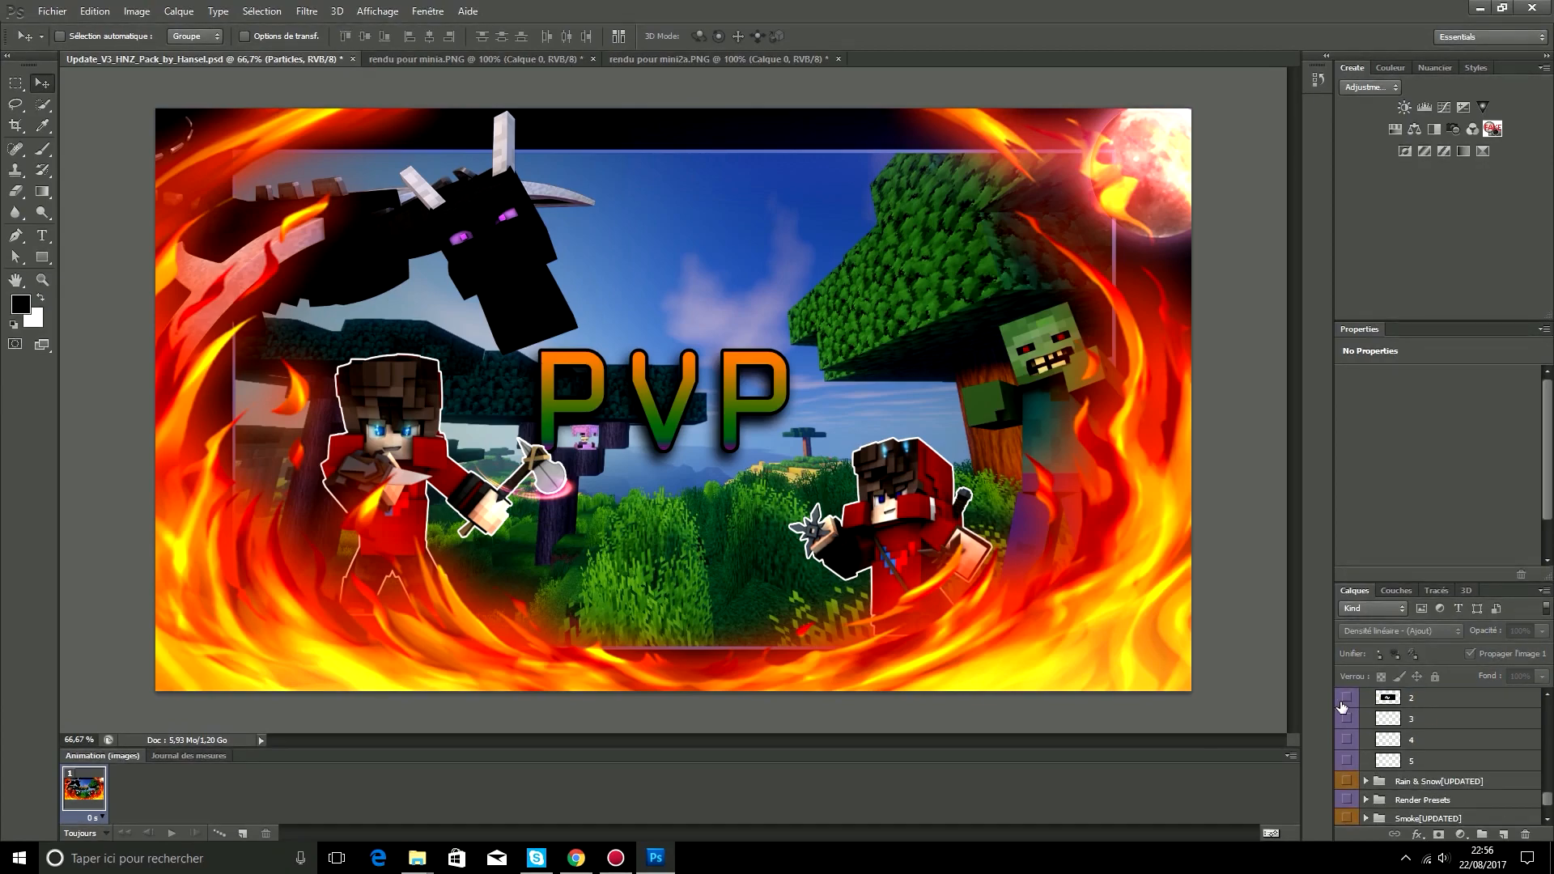
{"action": "left_click", "coordinate": [1348, 724]}
{"action": "left_click_drag", "start_coordinate": [1419, 723], "coordinate": [1444, 634]}
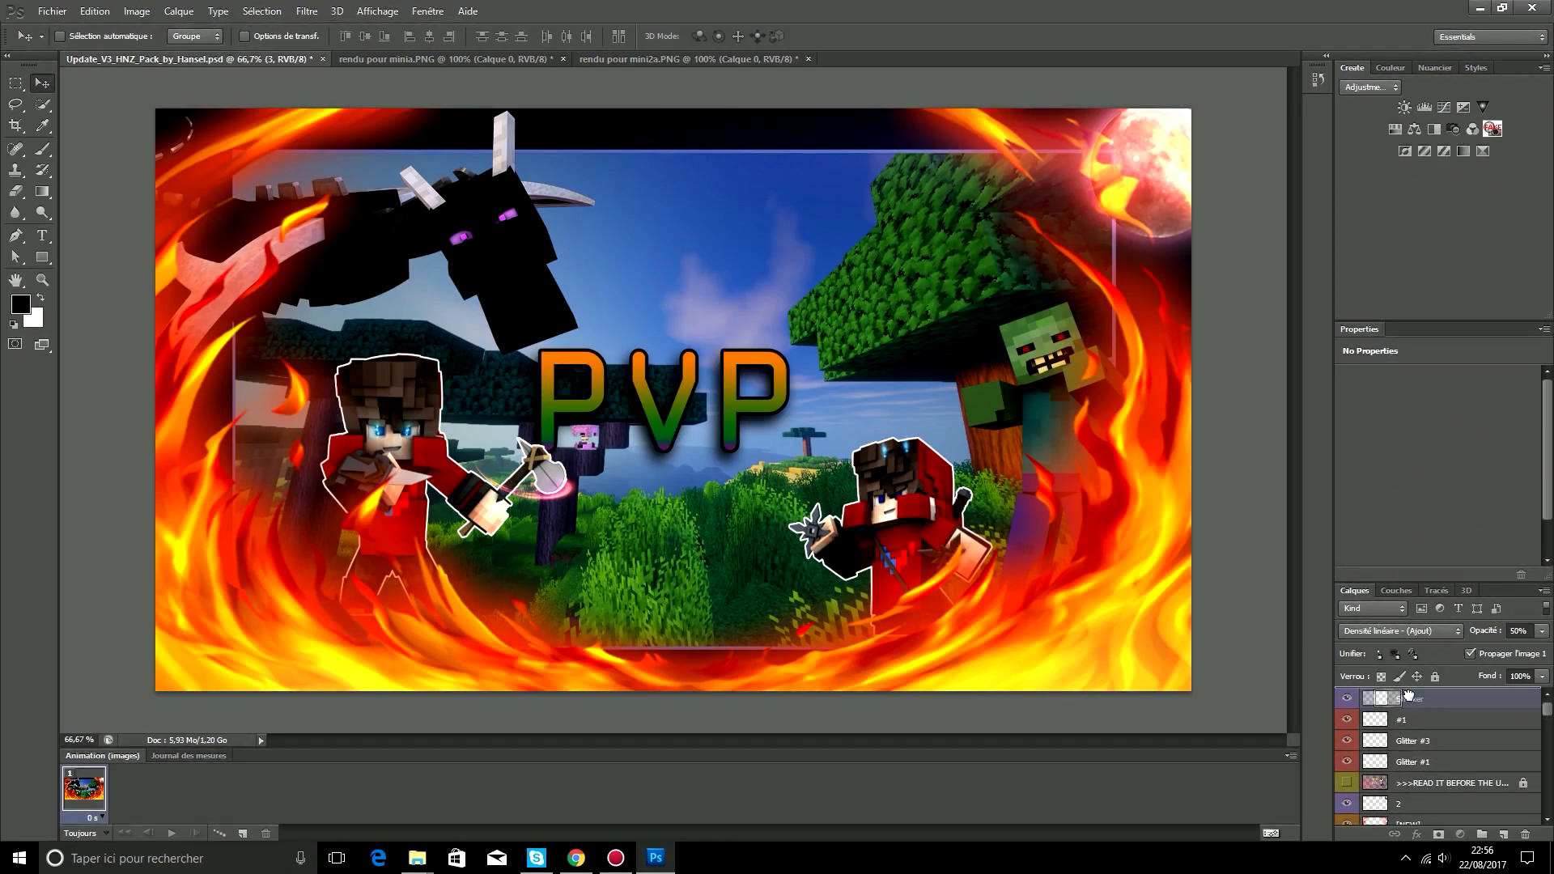
{"action": "left_click_drag", "start_coordinate": [1408, 695], "coordinate": [1402, 685]}
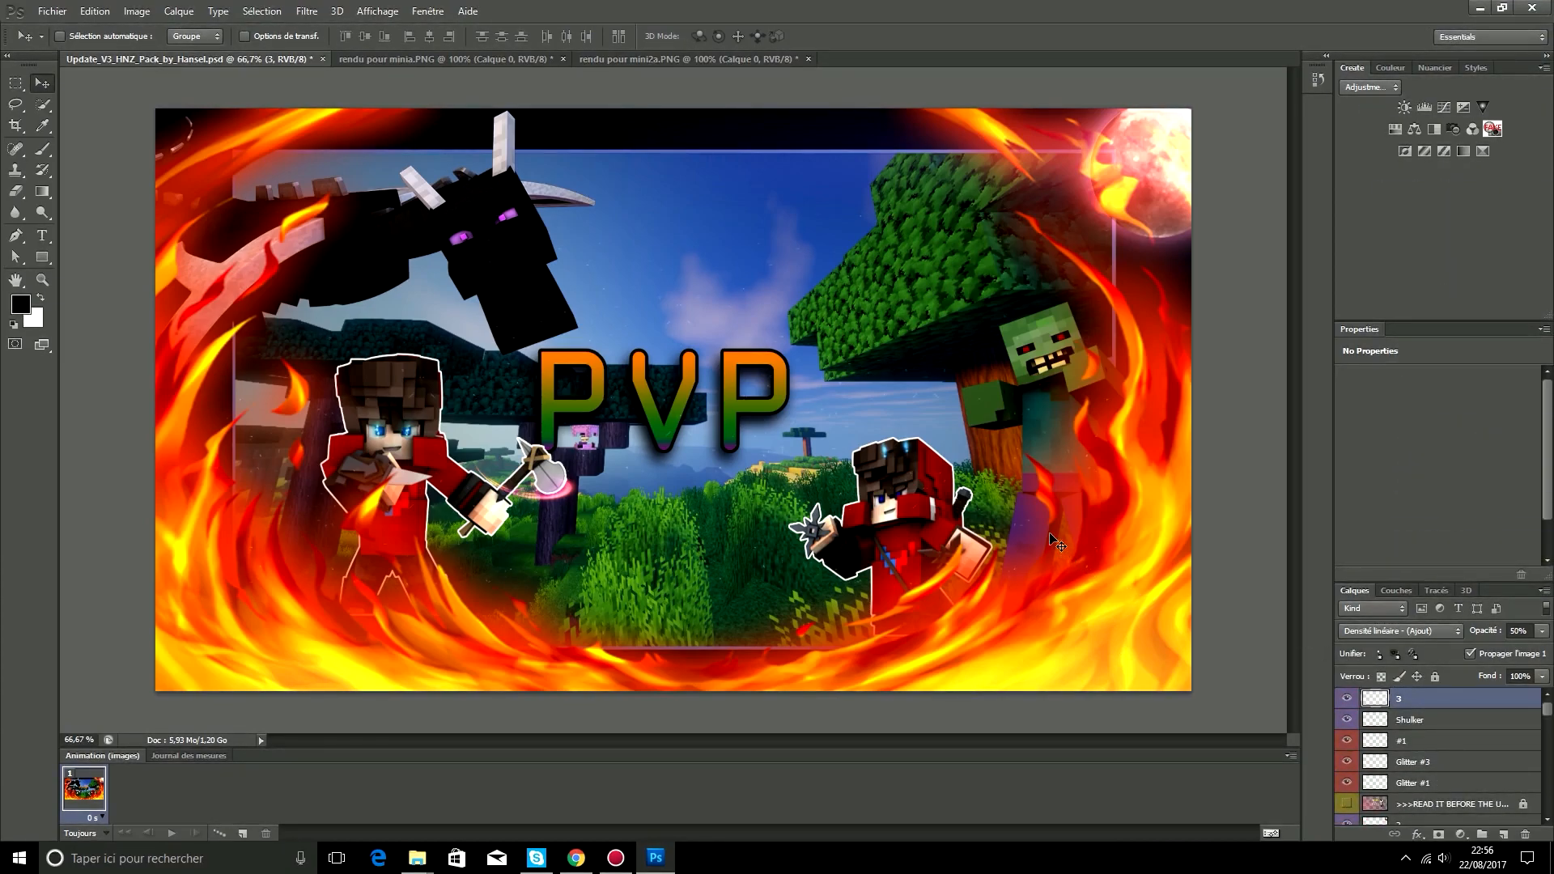
Step: Move Glitter #3 onto the eyes of the character on the canvas's right side, and reselect particle layer 3
{"action": "left_click", "coordinate": [1415, 764]}
{"action": "left_click_drag", "start_coordinate": [958, 449], "coordinate": [965, 495]}
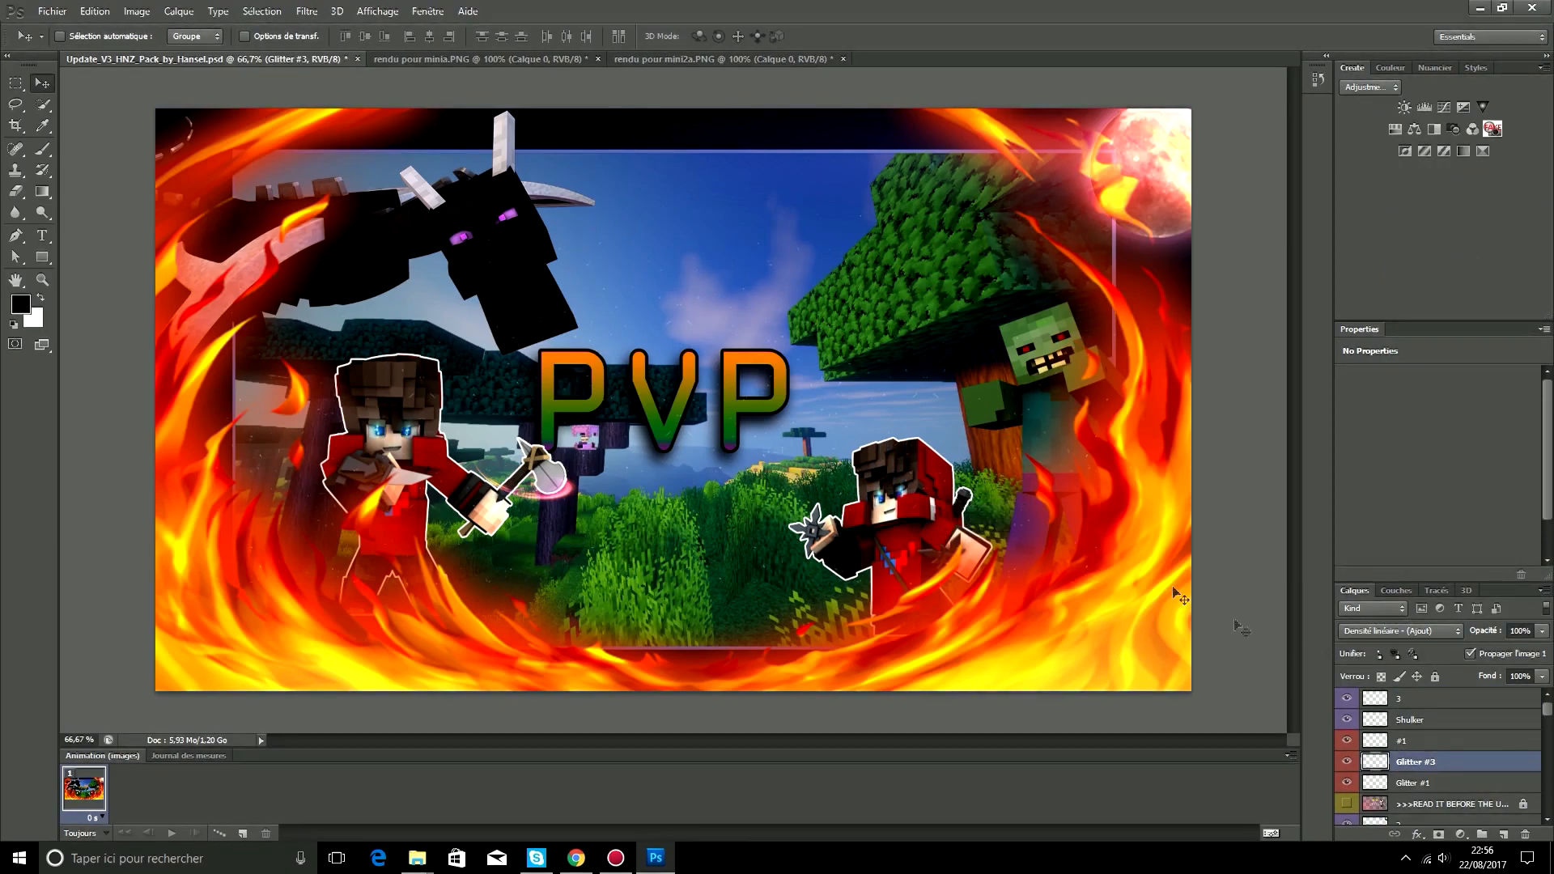
{"action": "left_click", "coordinate": [1429, 719]}
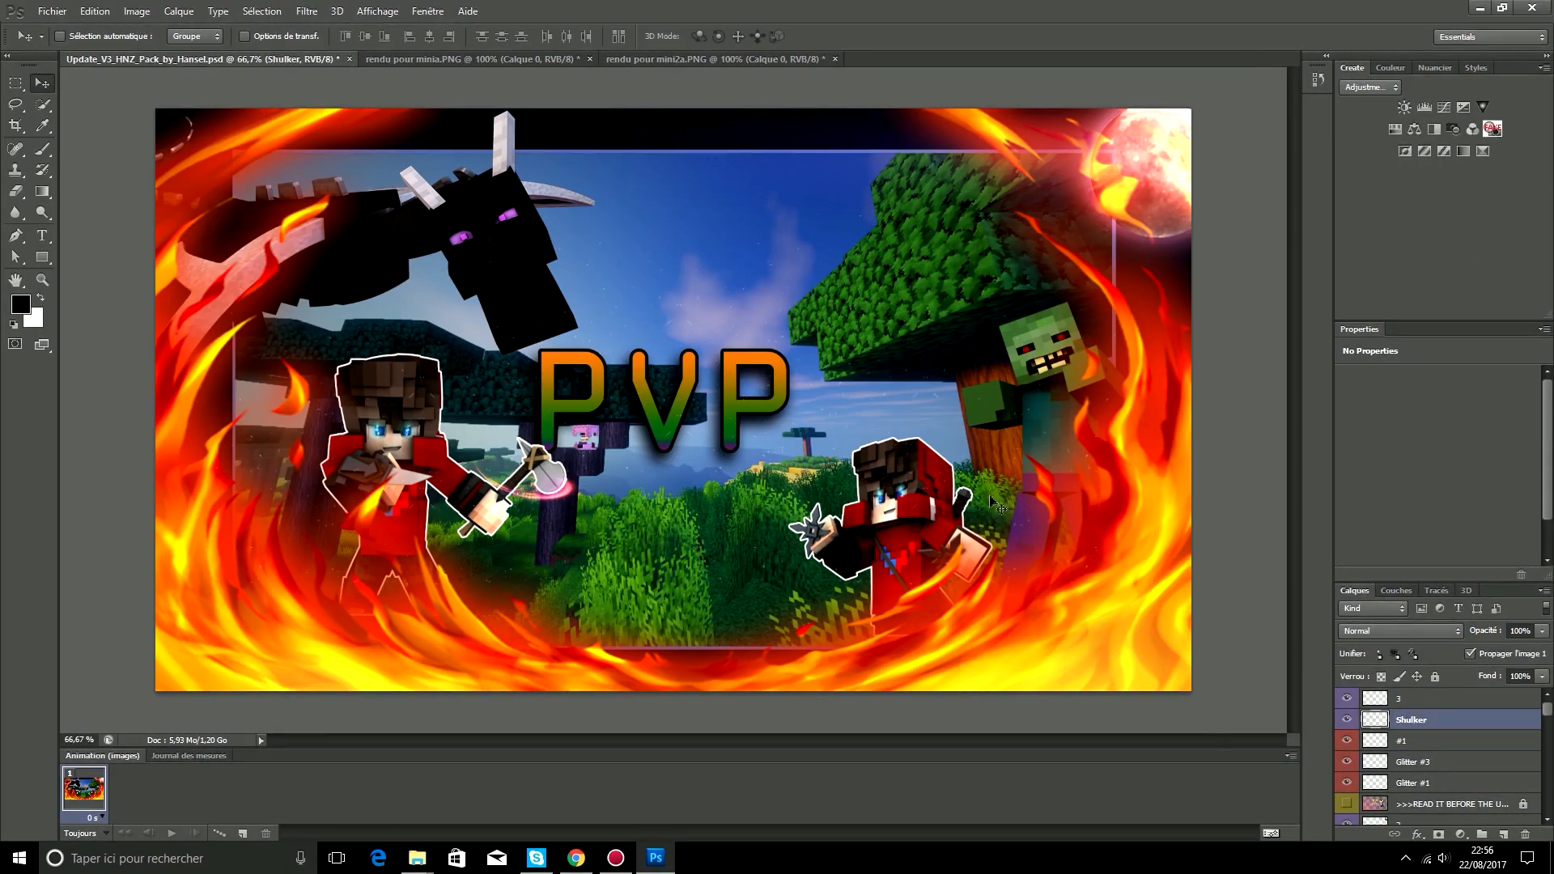
{"action": "left_click_drag", "start_coordinate": [901, 447], "coordinate": [952, 453]}
{"action": "left_click", "coordinate": [1528, 705]}
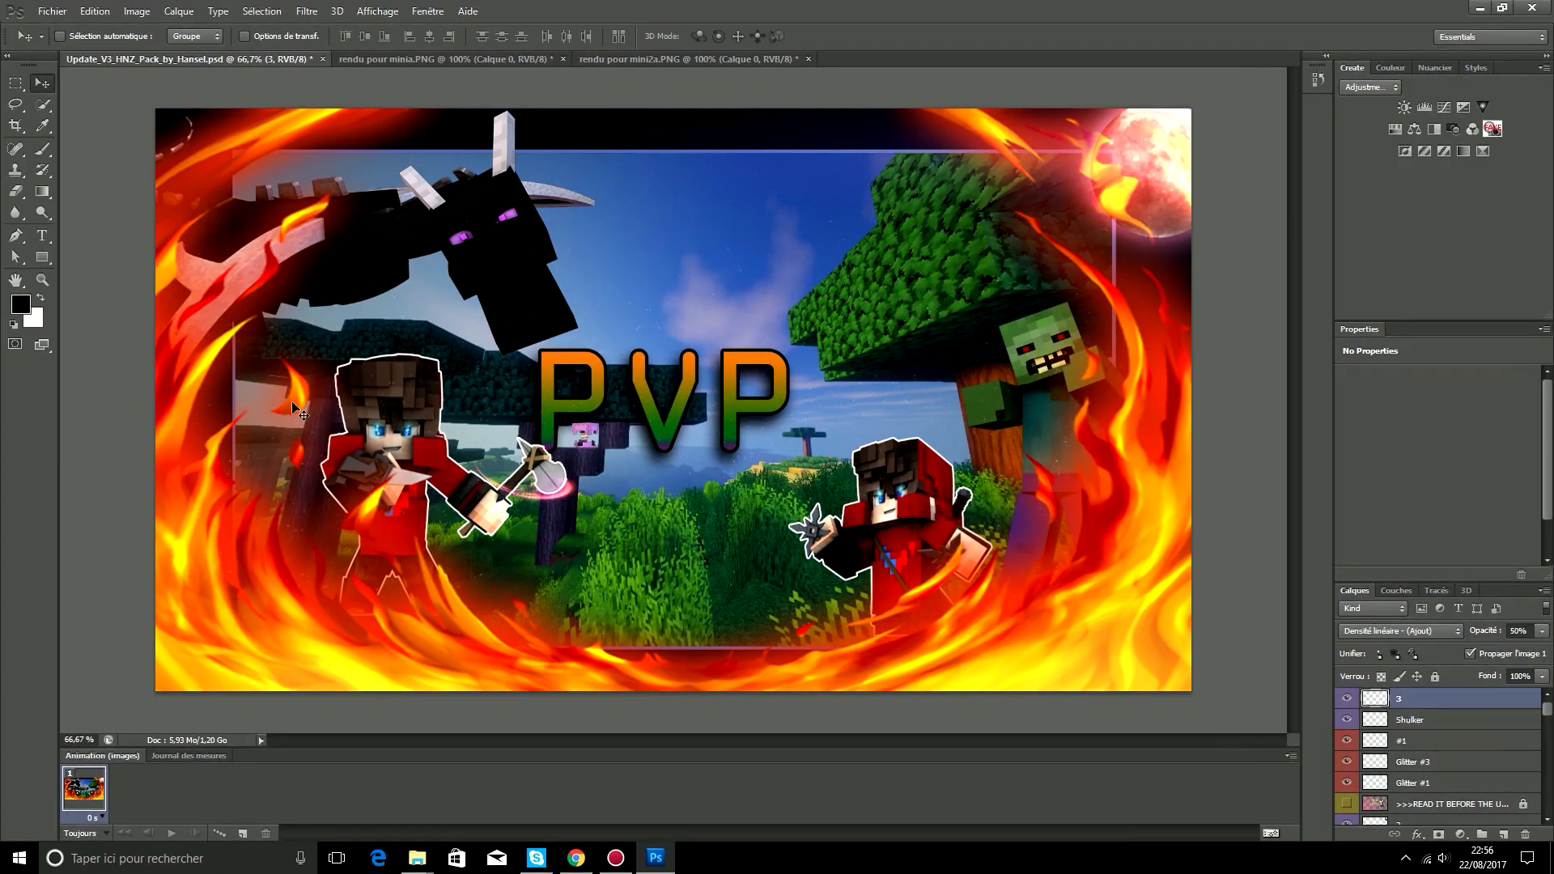
Step: Look through the numbered, [NEW] and BETTER Smoke layers of the 2D Effects[UPDATED] group and collapse it
{"action": "scroll", "coordinate": [1428, 782], "scroll_direction": "down", "scroll_amount": 5}
{"action": "scroll", "coordinate": [1429, 782], "scroll_direction": "down", "scroll_amount": 5}
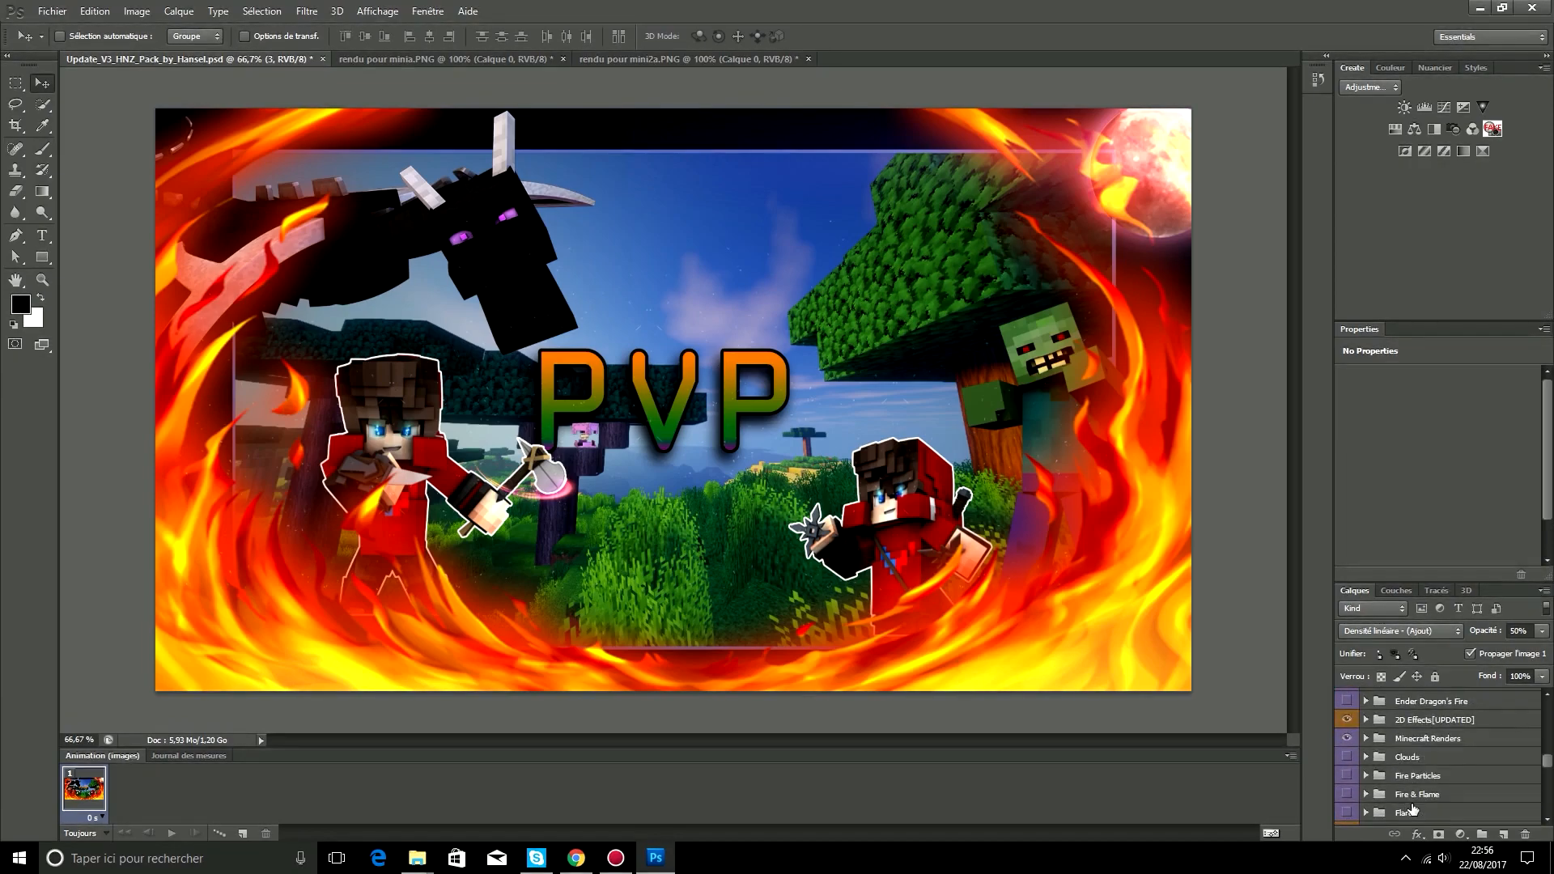
{"action": "scroll", "coordinate": [1360, 729], "scroll_direction": "up", "scroll_amount": 5}
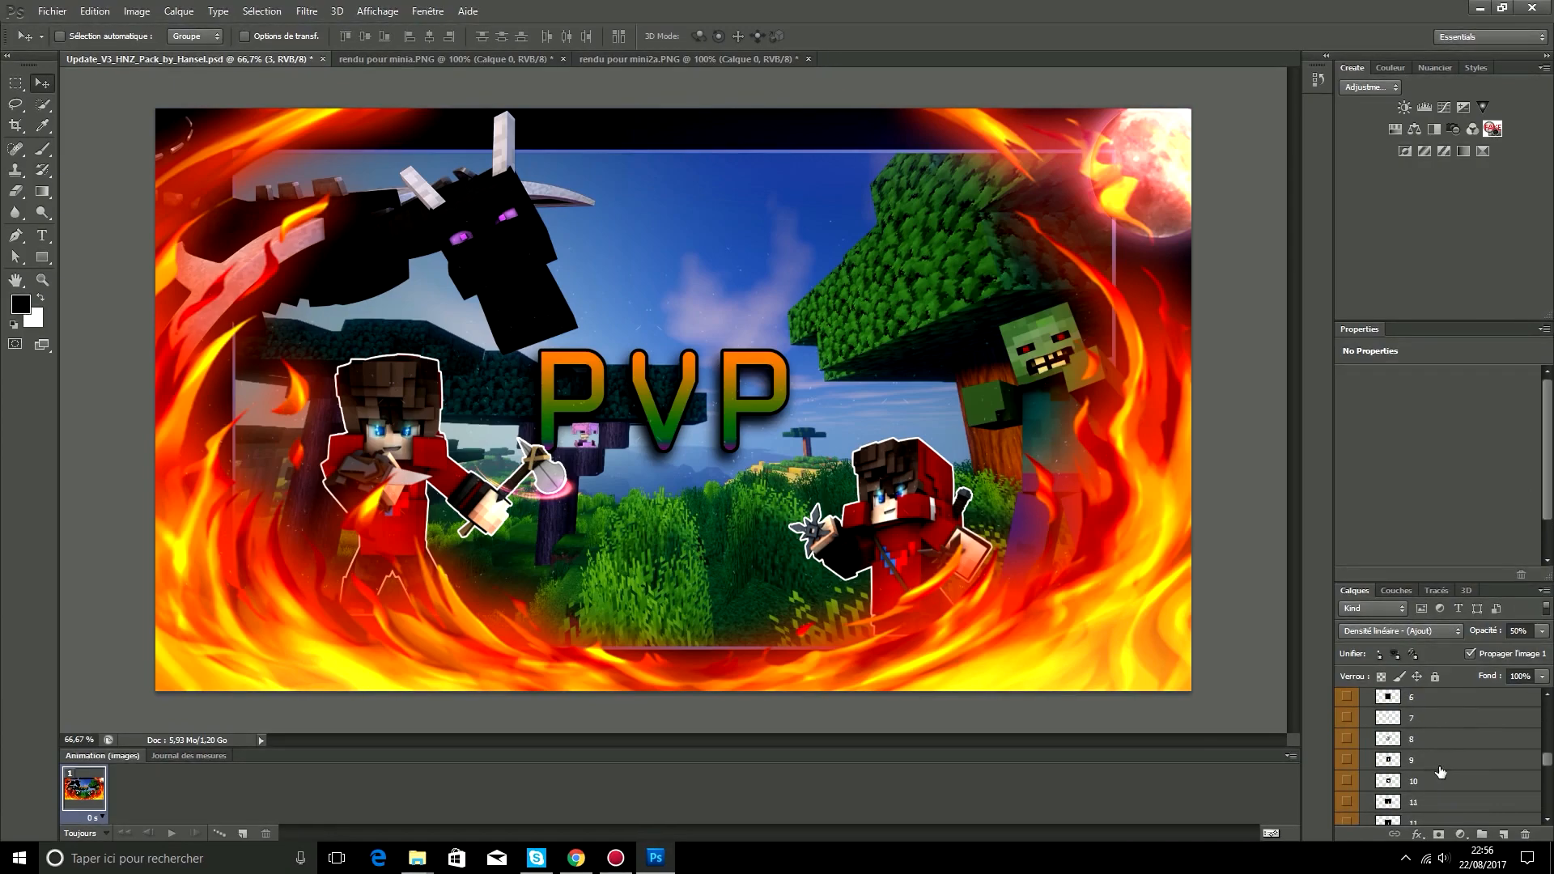
{"action": "scroll", "coordinate": [1446, 768], "scroll_direction": "down", "scroll_amount": 2}
{"action": "scroll", "coordinate": [1446, 768], "scroll_direction": "up", "scroll_amount": 2}
{"action": "scroll", "coordinate": [1382, 712], "scroll_direction": "down", "scroll_amount": 5}
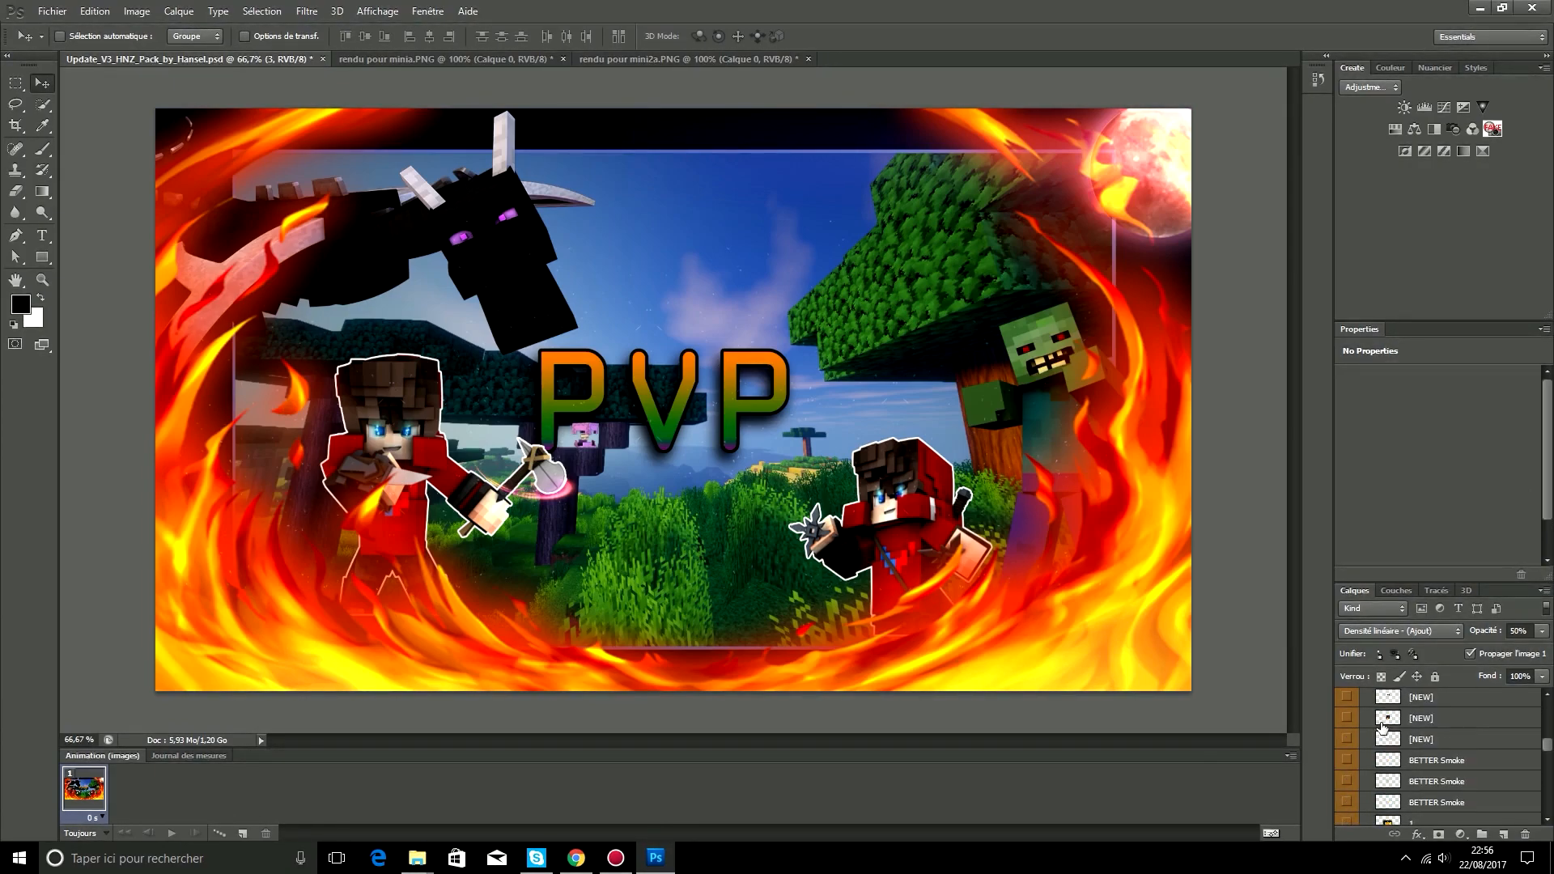
{"action": "scroll", "coordinate": [1442, 743], "scroll_direction": "down", "scroll_amount": 5}
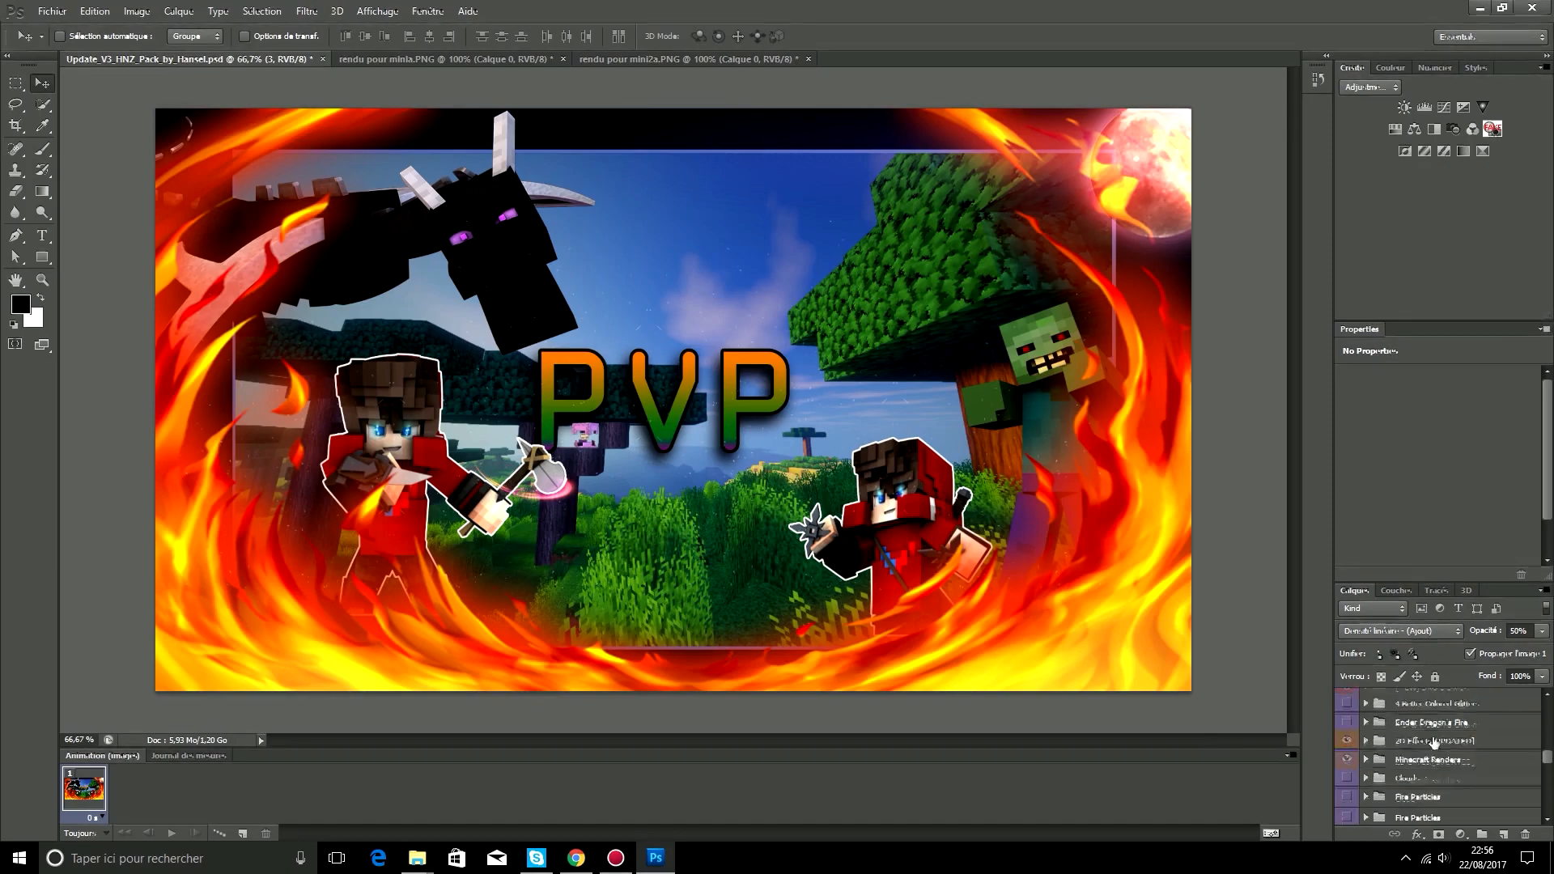
{"action": "left_click", "coordinate": [1366, 738]}
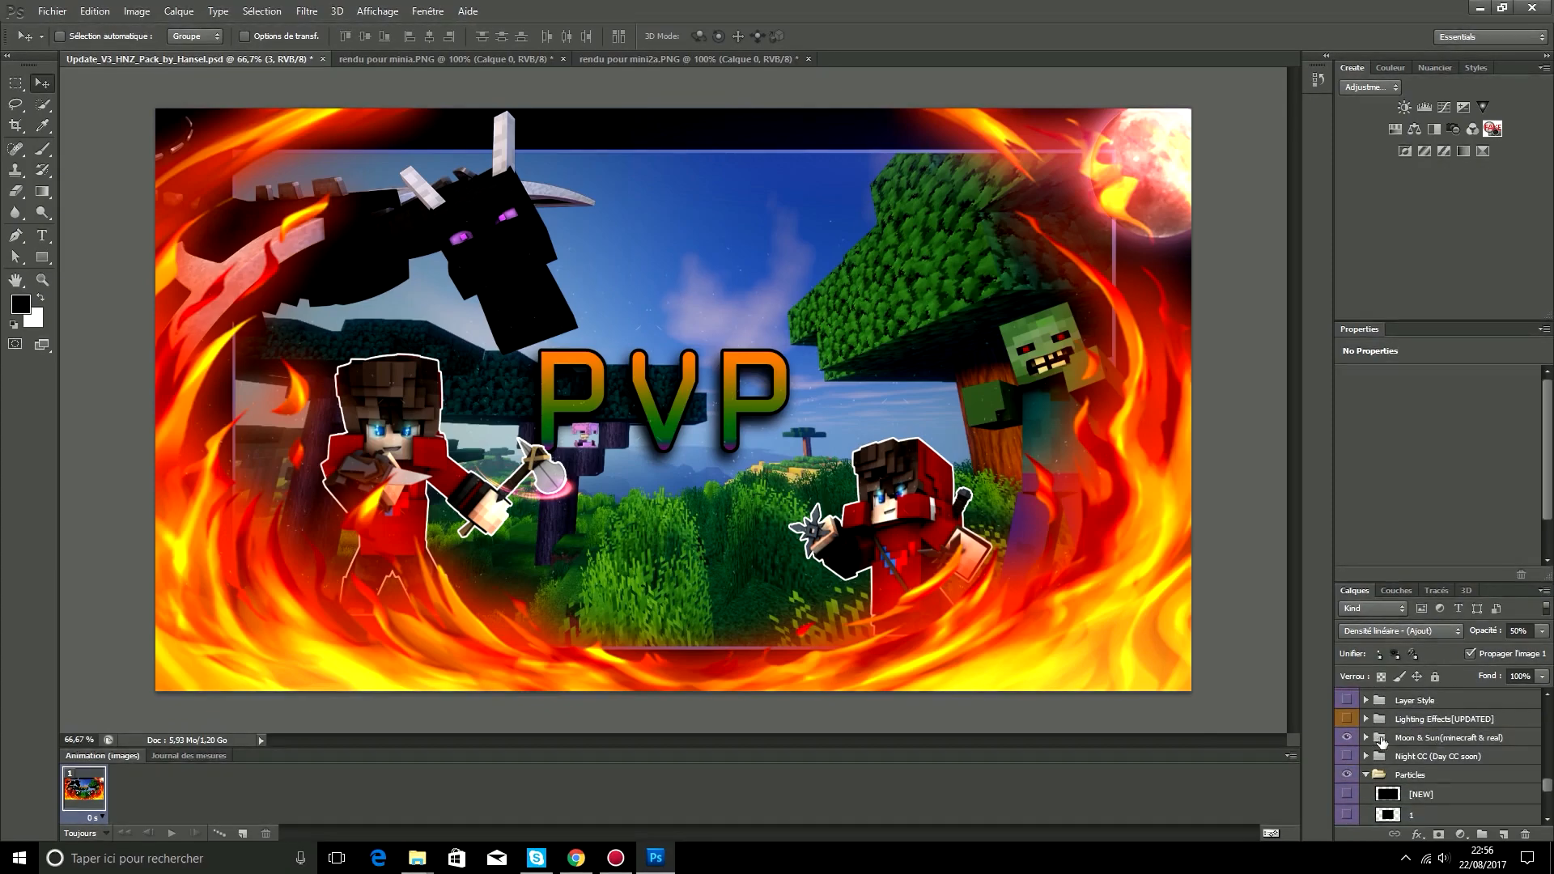
Step: Take a [NEW] layer from Lighting Effects[UPDATED] to the top of the stack, show it, and place its blue glow over the dragon's left eye
{"action": "left_click", "coordinate": [1366, 719]}
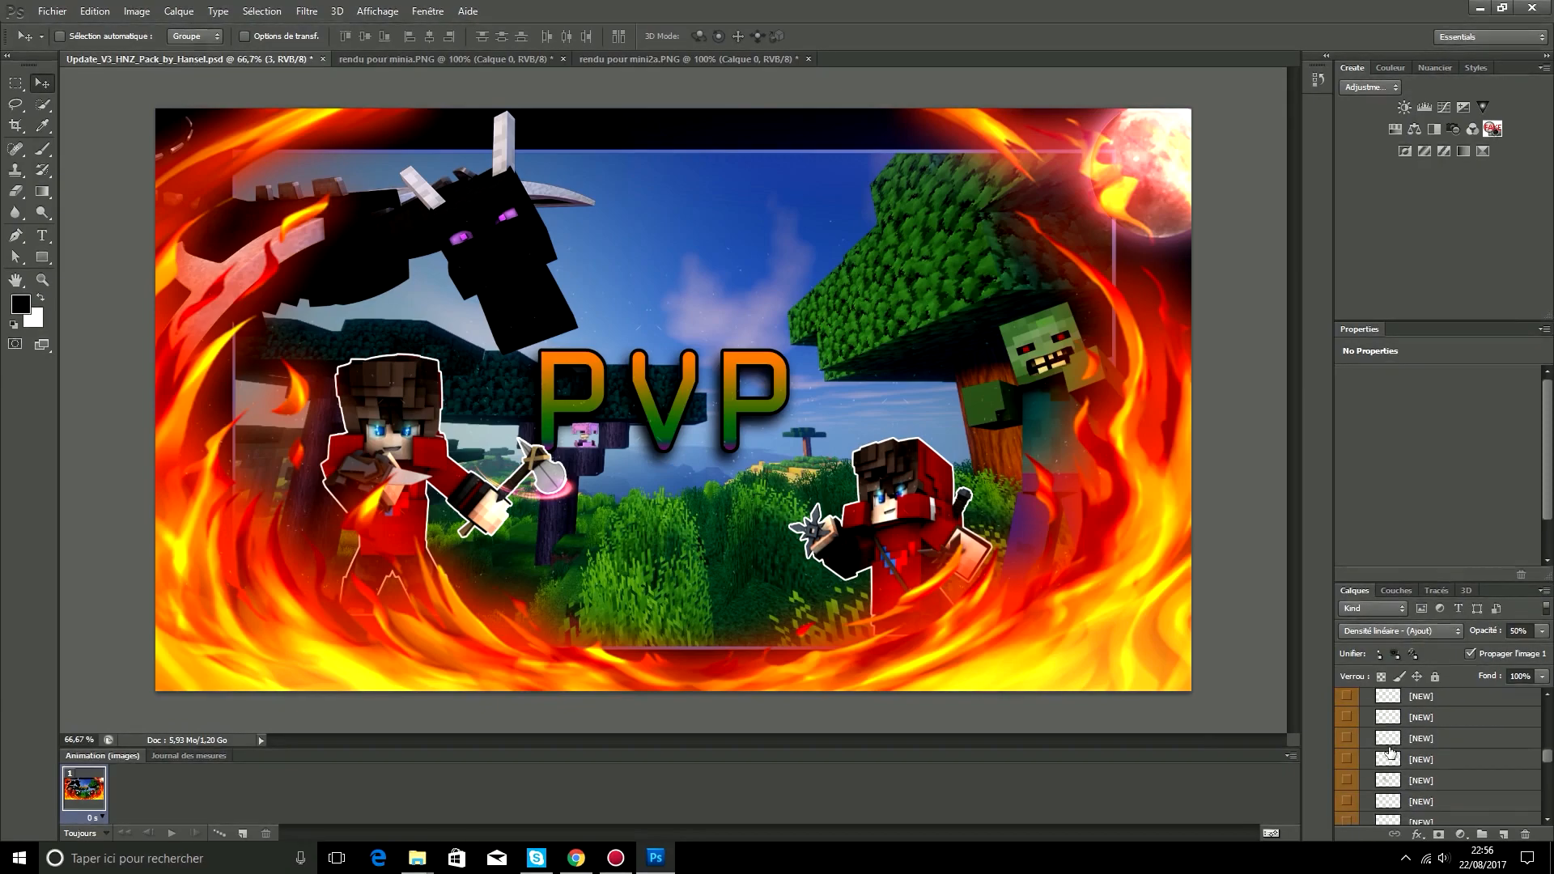
{"action": "left_click_drag", "start_coordinate": [1444, 733], "coordinate": [1448, 698]}
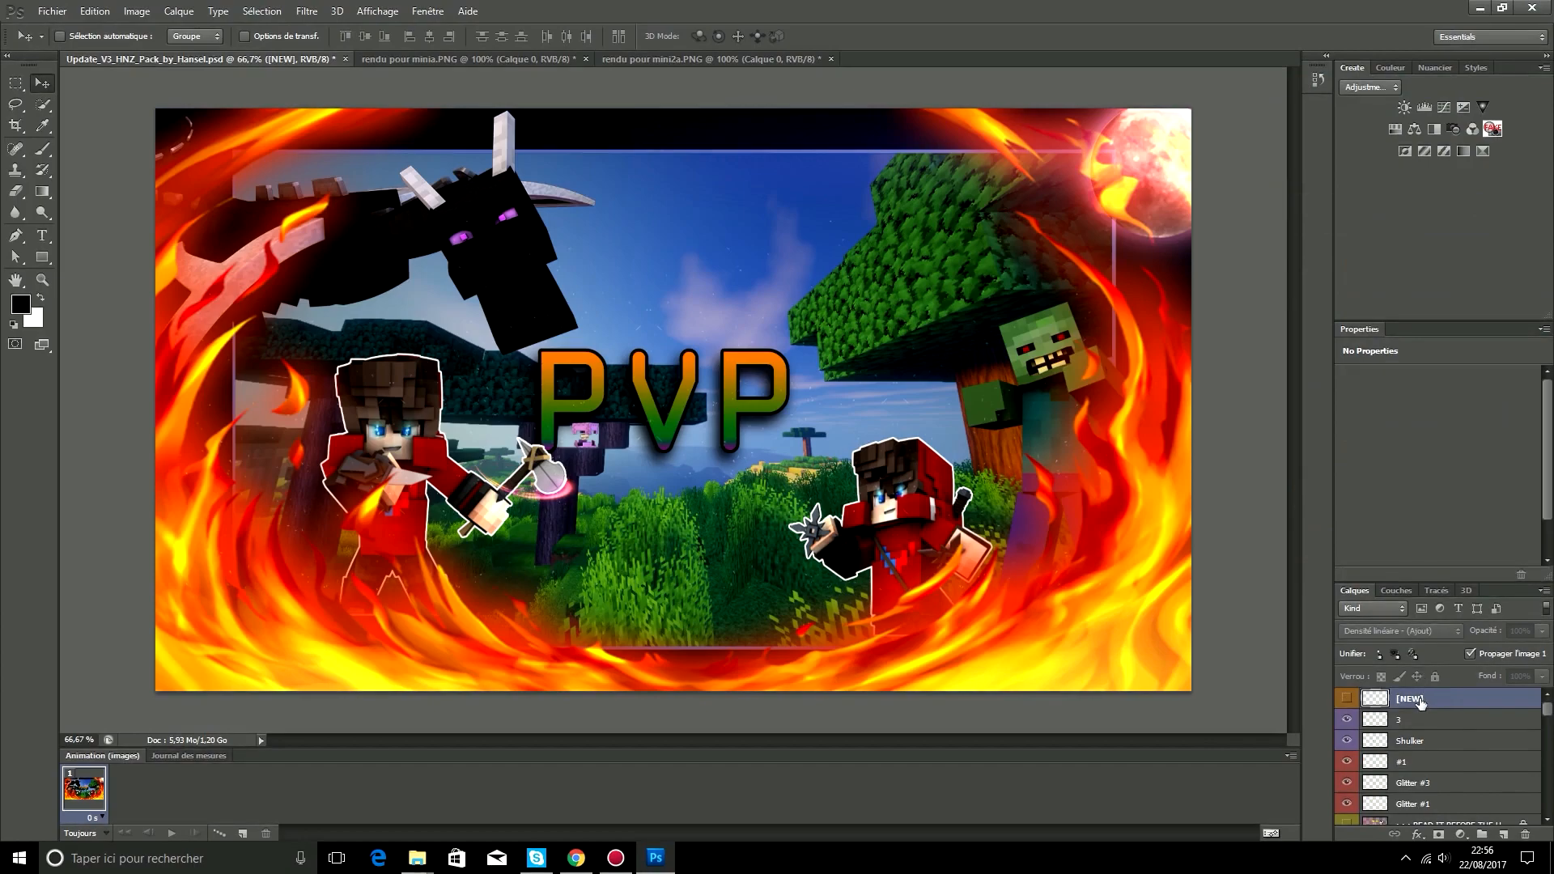
{"action": "left_click", "coordinate": [1345, 701]}
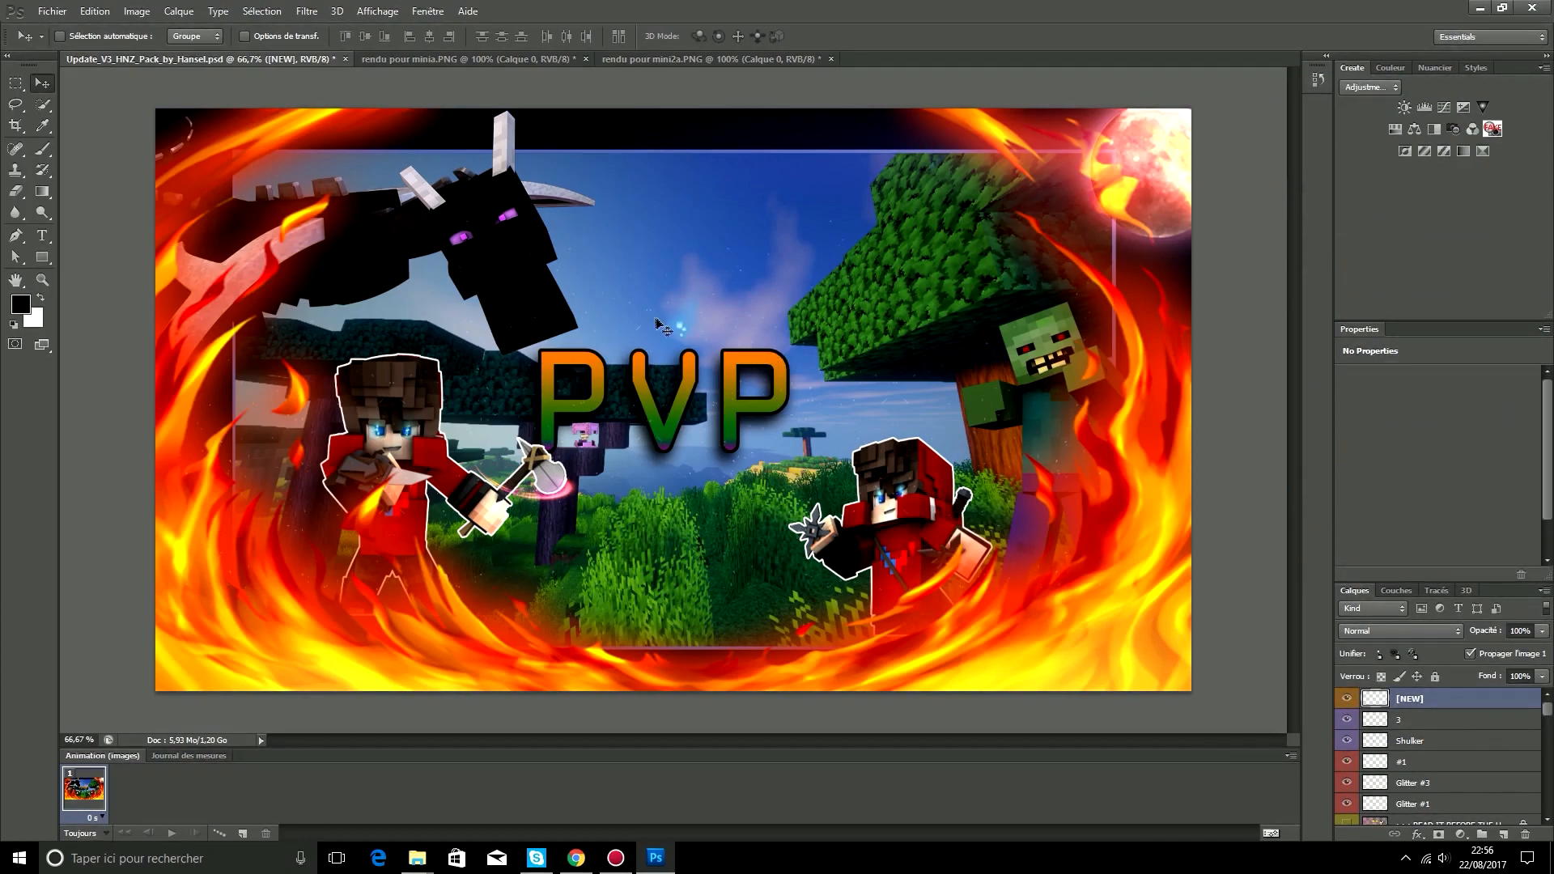
{"action": "left_click_drag", "start_coordinate": [669, 356], "coordinate": [464, 248]}
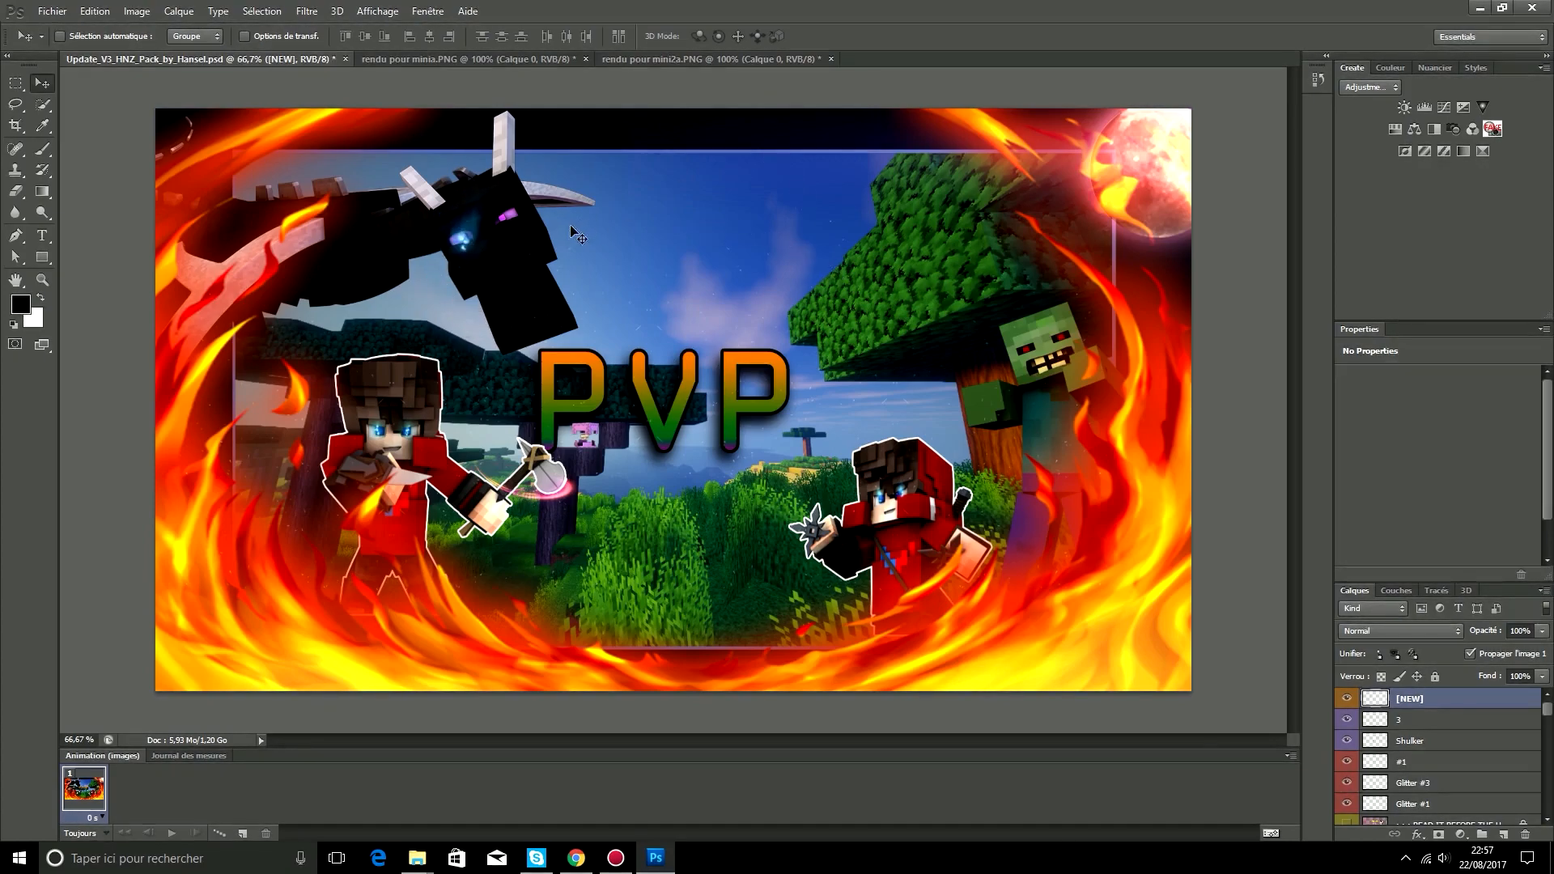
Step: Move the CLOSE ME layer out of the Layer Style group to the top of the stack and hide it
{"action": "scroll", "coordinate": [1393, 763], "scroll_direction": "down", "scroll_amount": 5}
{"action": "scroll", "coordinate": [1392, 769], "scroll_direction": "down", "scroll_amount": 5}
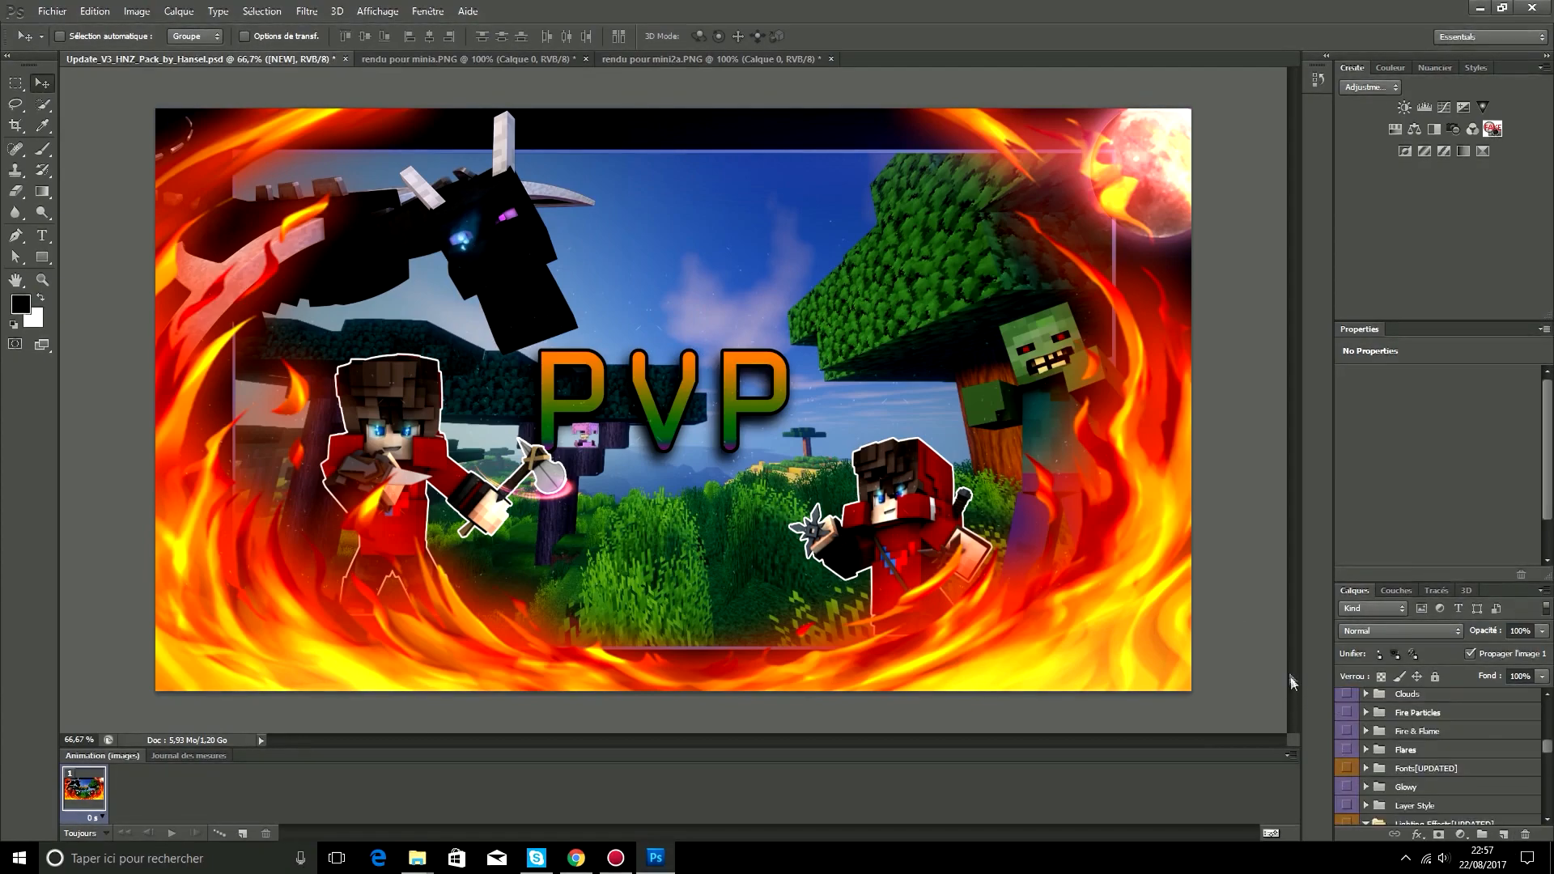
{"action": "left_click", "coordinate": [1367, 765]}
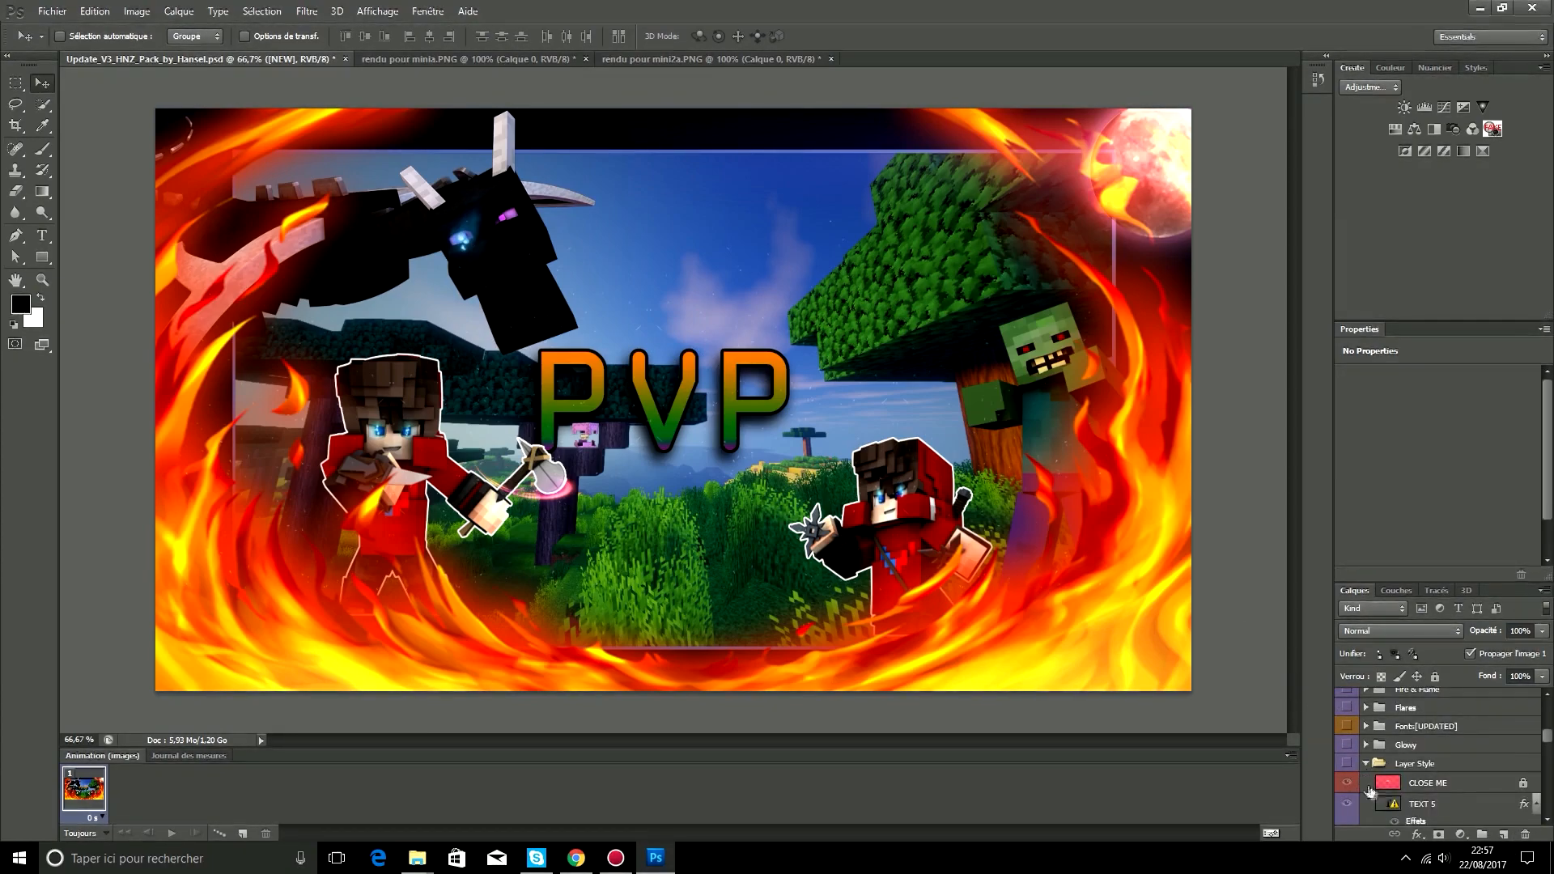
{"action": "scroll", "coordinate": [1426, 777], "scroll_direction": "down", "scroll_amount": 2}
{"action": "scroll", "coordinate": [1379, 718], "scroll_direction": "up", "scroll_amount": 1}
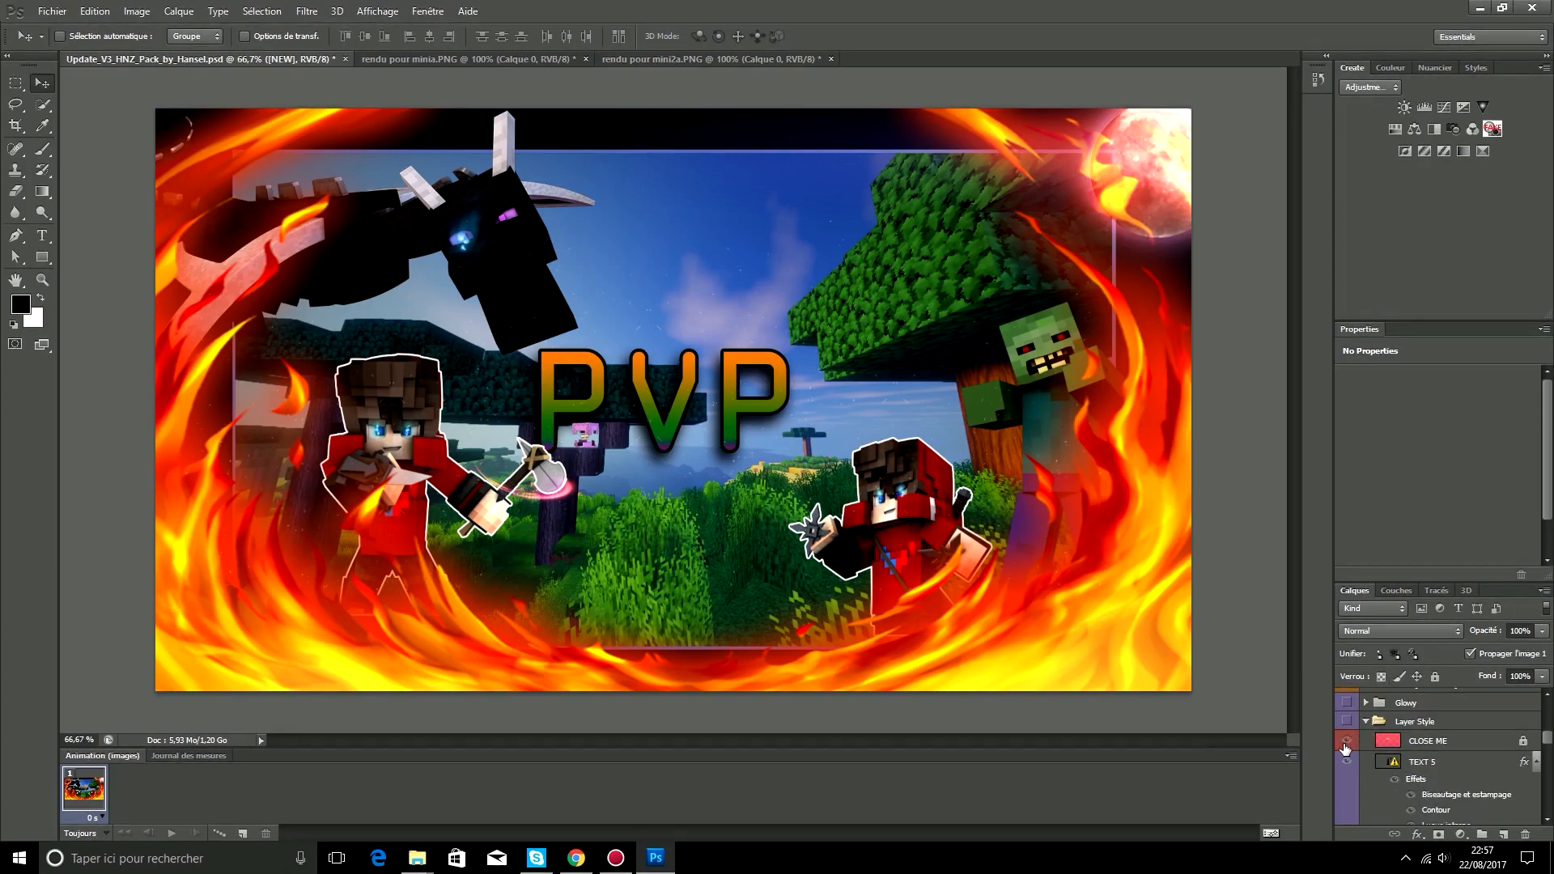
{"action": "left_click_drag", "start_coordinate": [1437, 739], "coordinate": [1450, 680]}
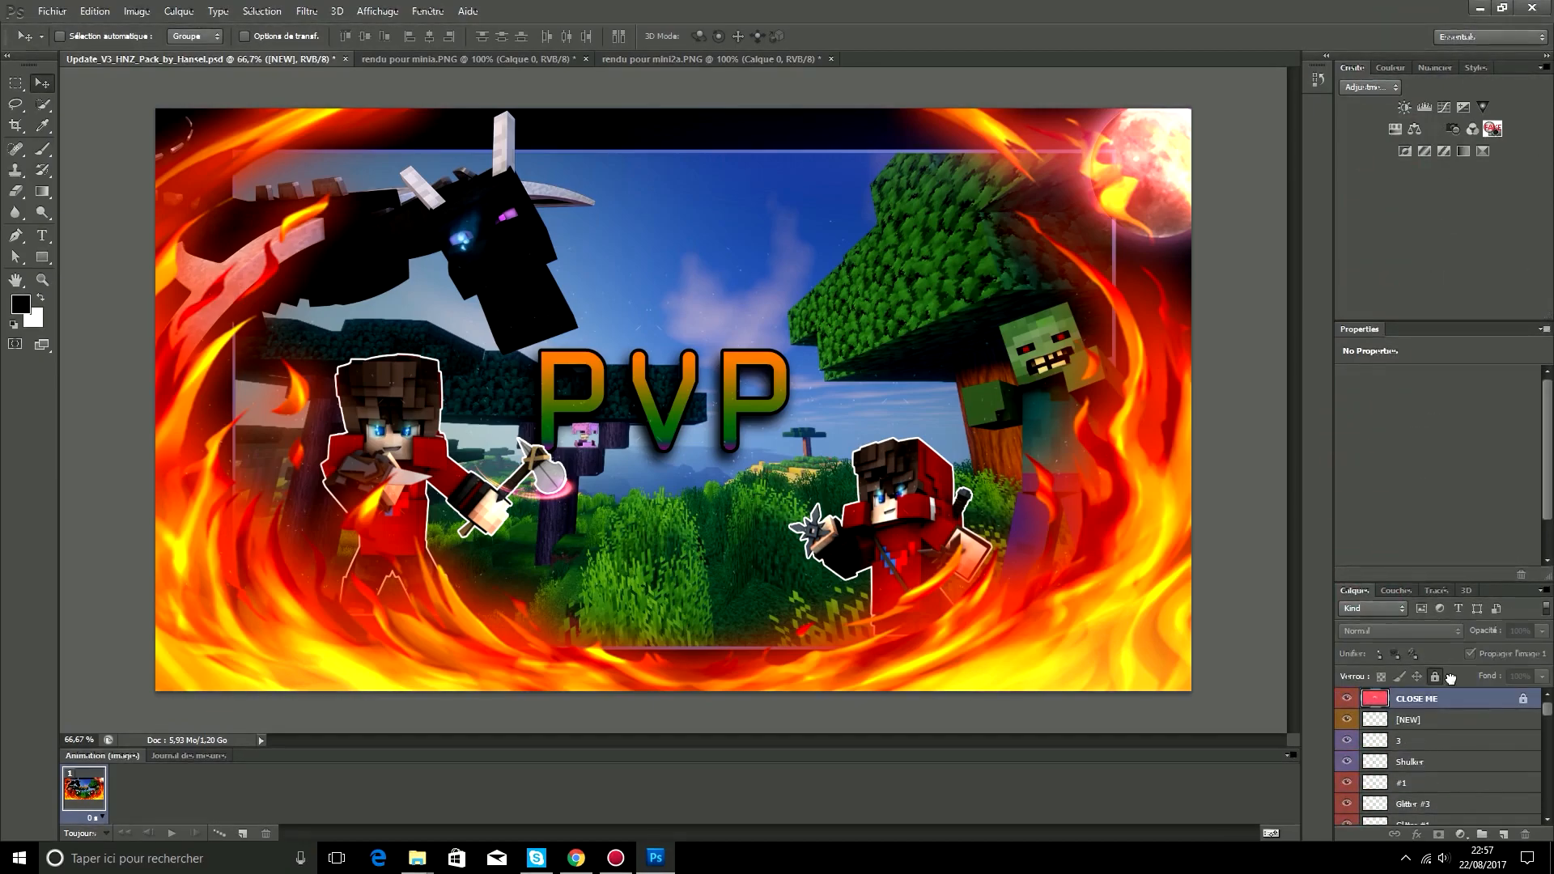
{"action": "left_click", "coordinate": [1347, 699]}
Step: Look through the Minecraft Renders, Glowy and Layer Style groups, and collapse the Lighting Effects[UPDATED] group
{"action": "scroll", "coordinate": [1363, 740], "scroll_direction": "down", "scroll_amount": 10}
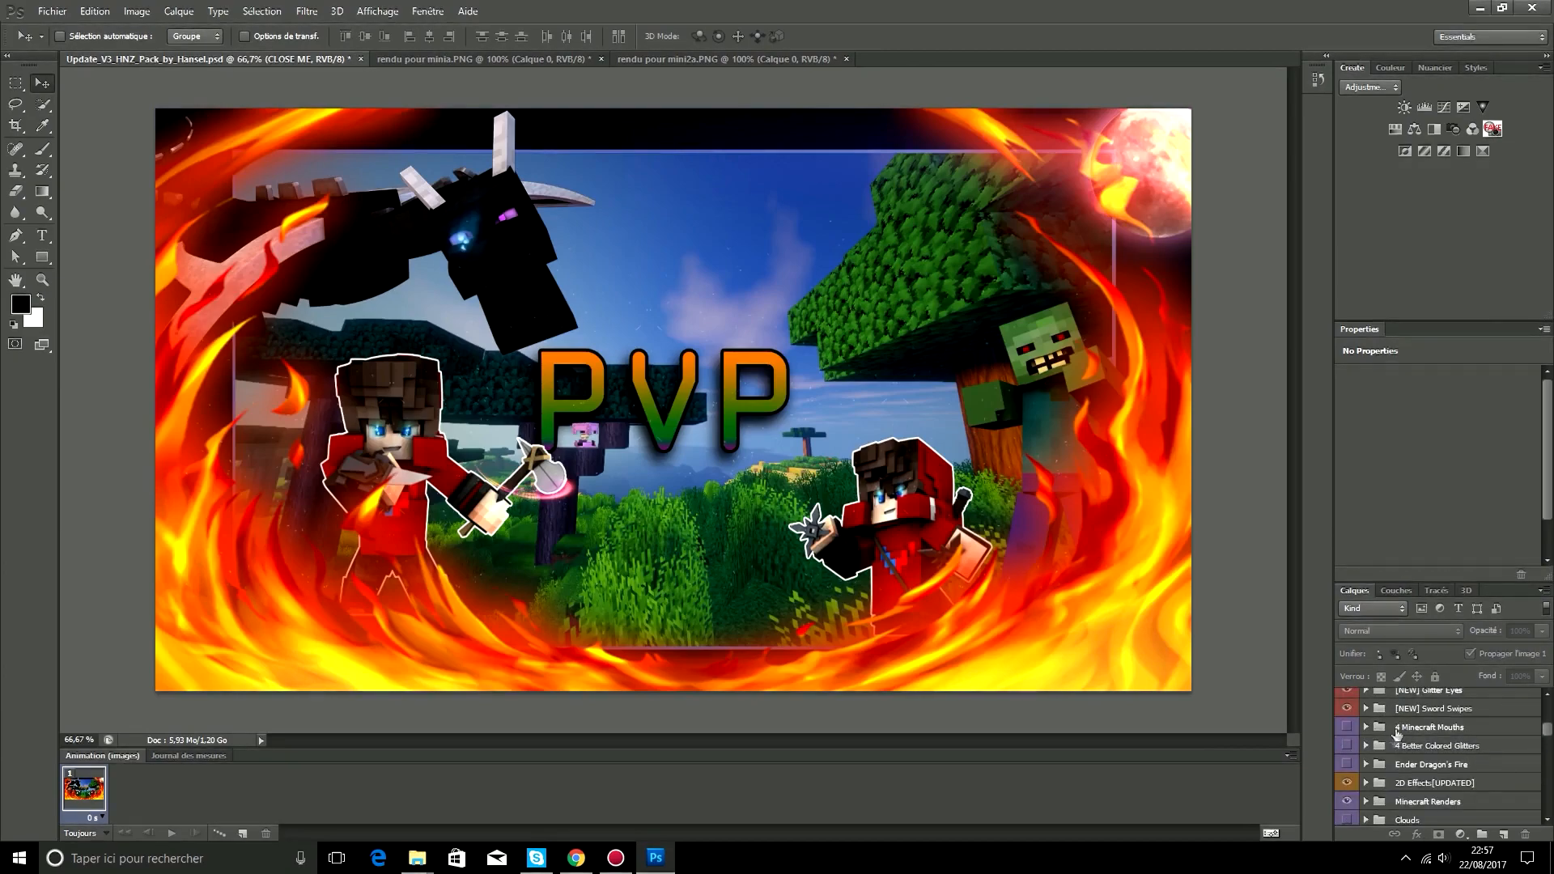
{"action": "scroll", "coordinate": [1384, 809], "scroll_direction": "down", "scroll_amount": 1}
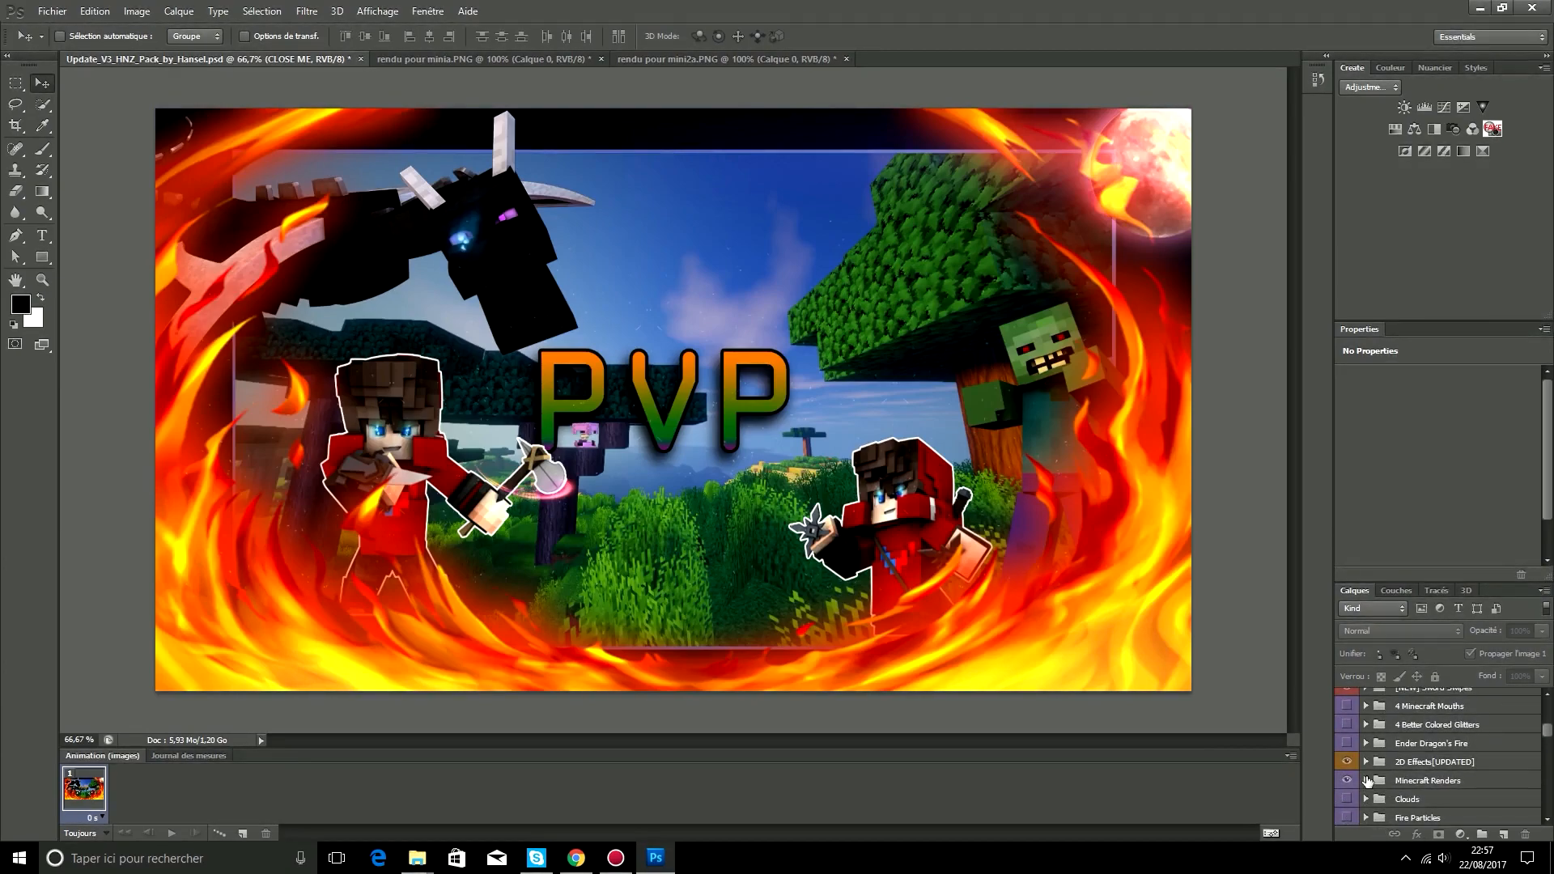
{"action": "left_click", "coordinate": [1365, 780]}
{"action": "scroll", "coordinate": [1366, 784], "scroll_direction": "down", "scroll_amount": 6}
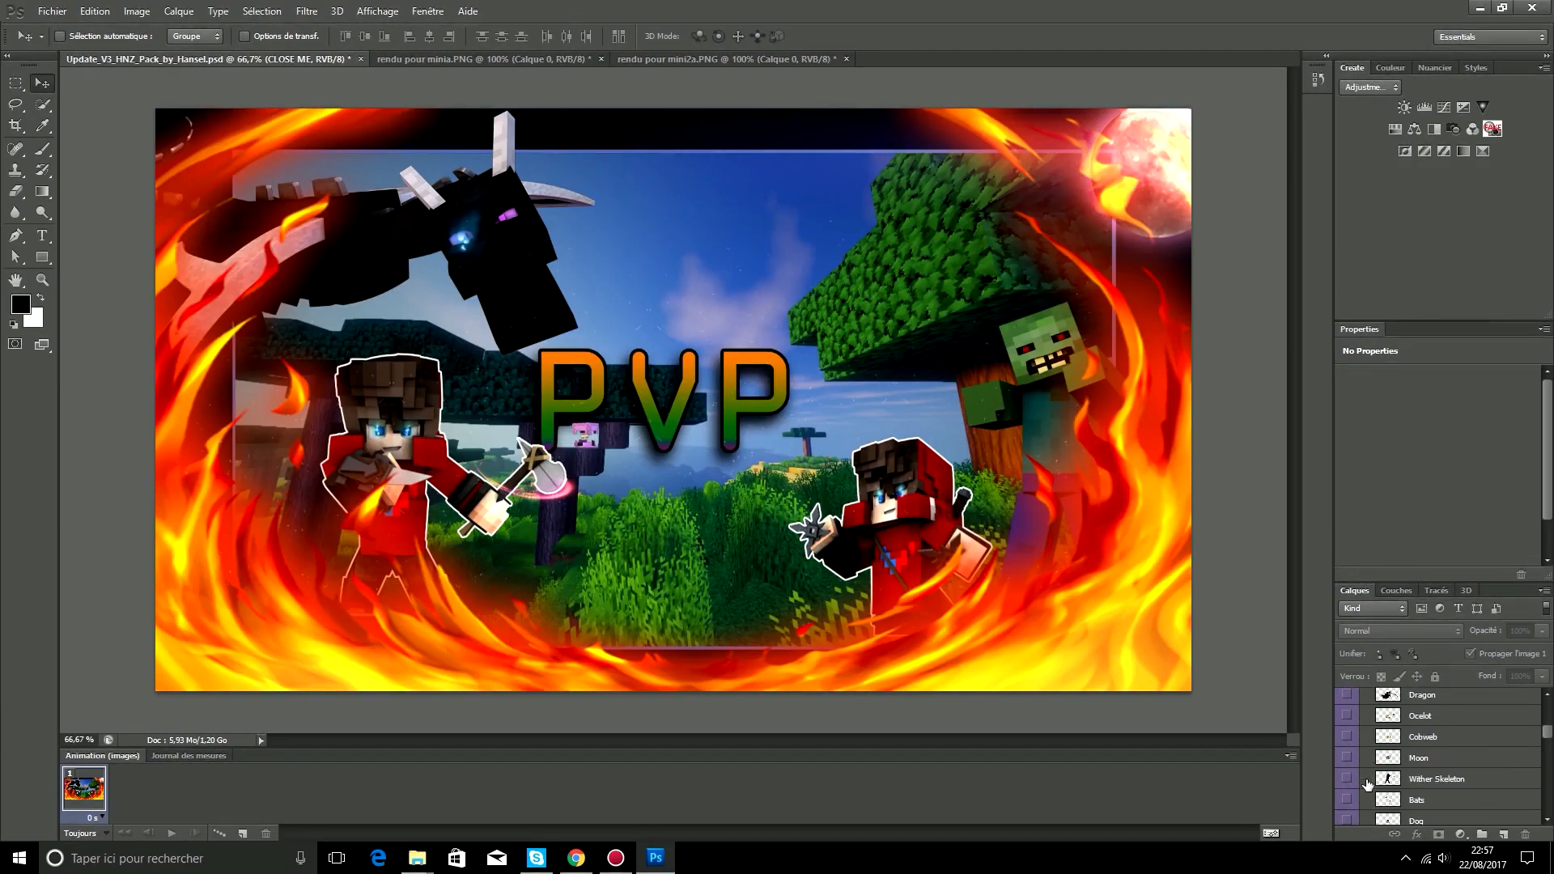
{"action": "scroll", "coordinate": [1368, 784], "scroll_direction": "up", "scroll_amount": 10}
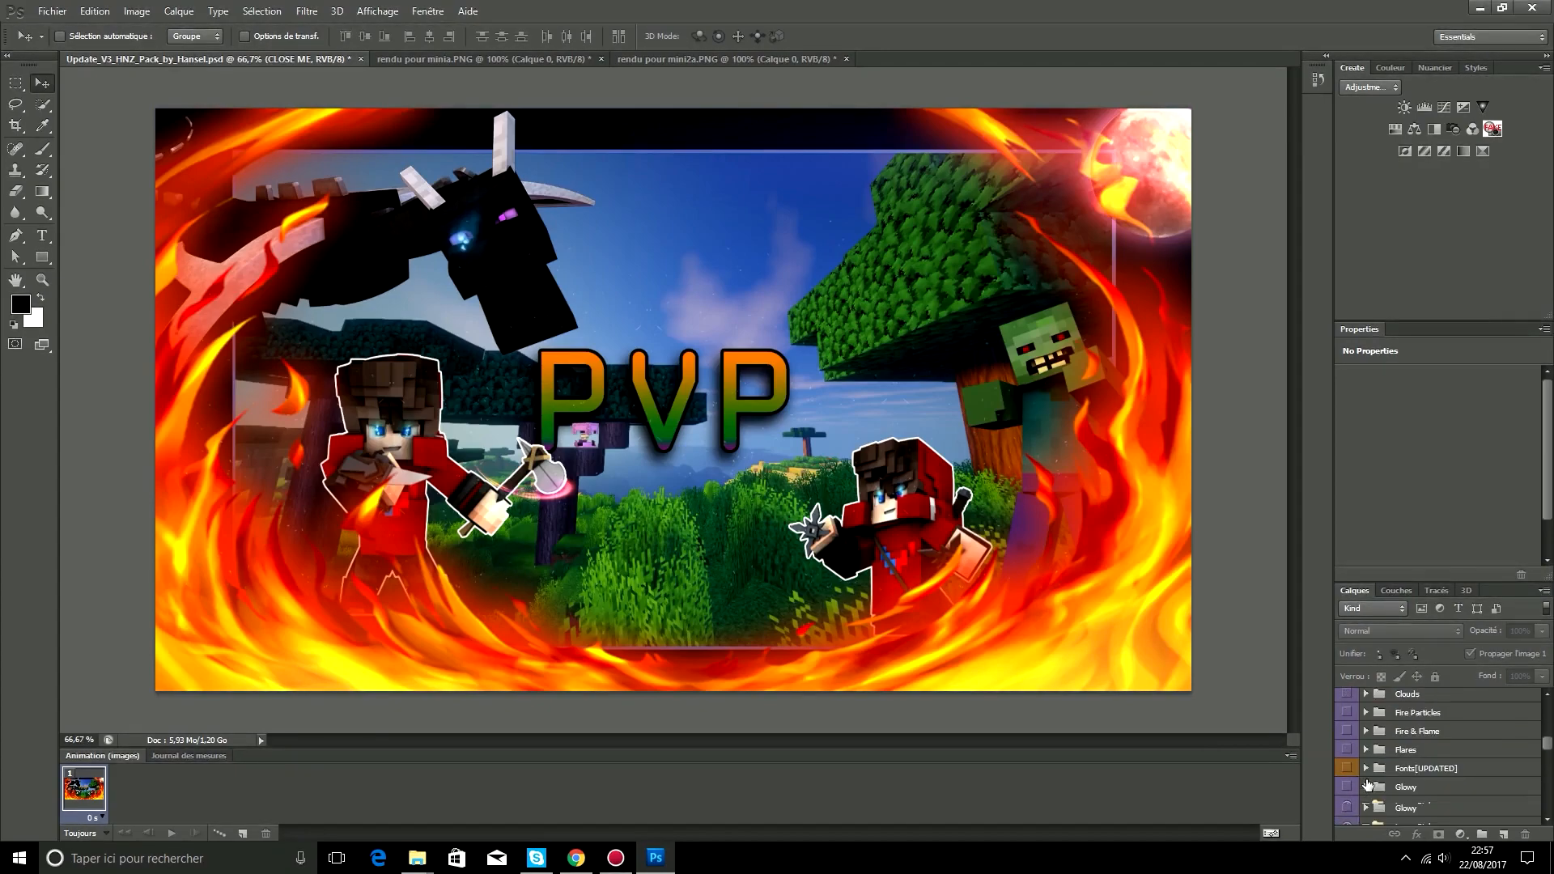
{"action": "left_click", "coordinate": [1367, 789]}
{"action": "scroll", "coordinate": [1418, 785], "scroll_direction": "down", "scroll_amount": 7}
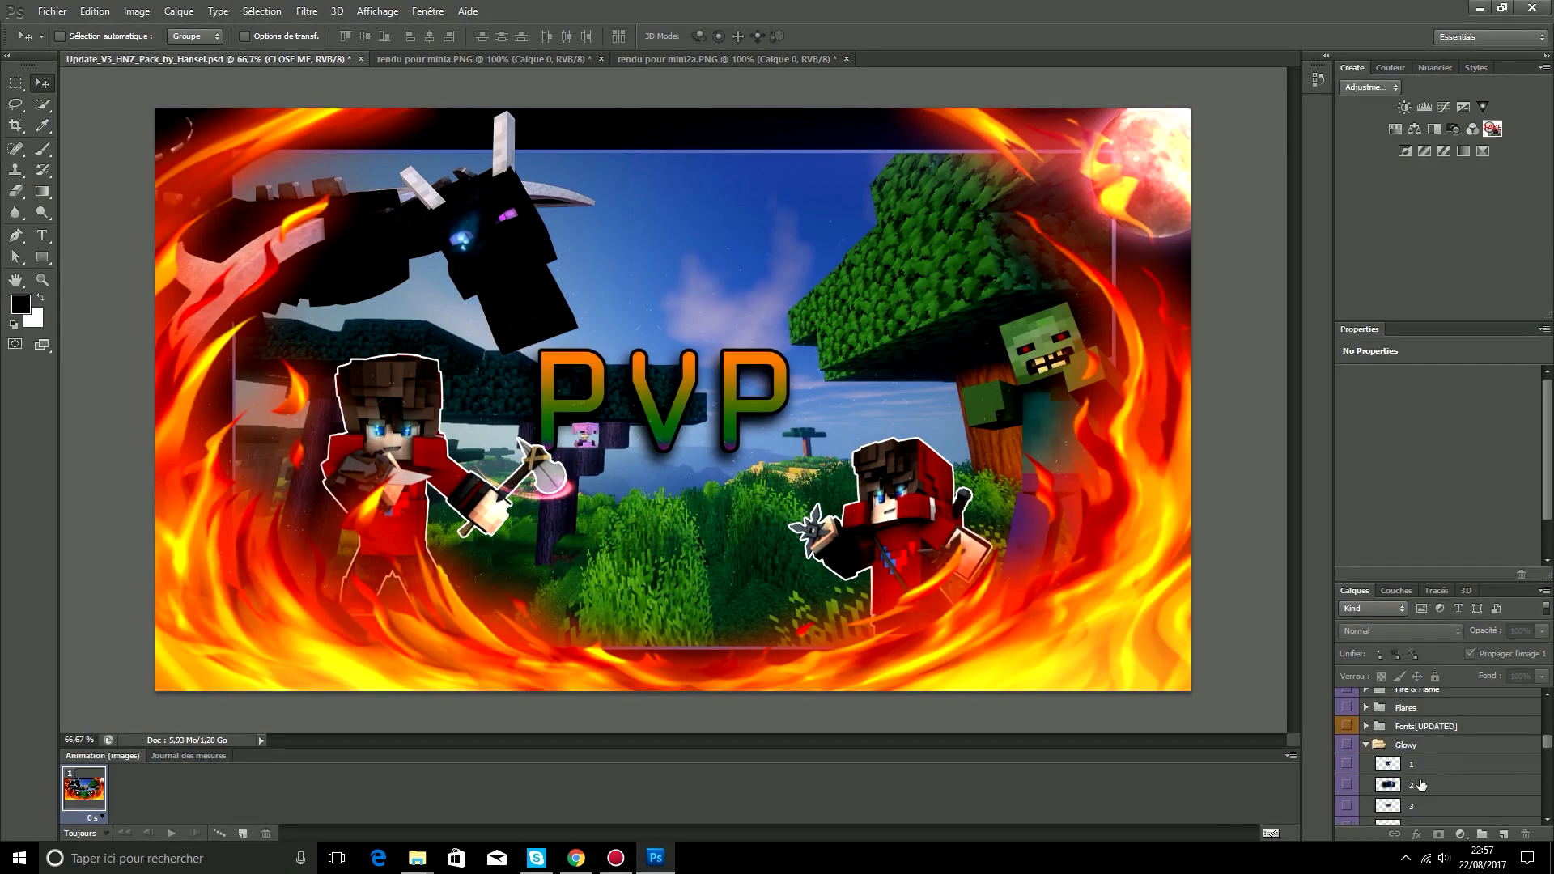
{"action": "scroll", "coordinate": [1408, 777], "scroll_direction": "down", "scroll_amount": 5}
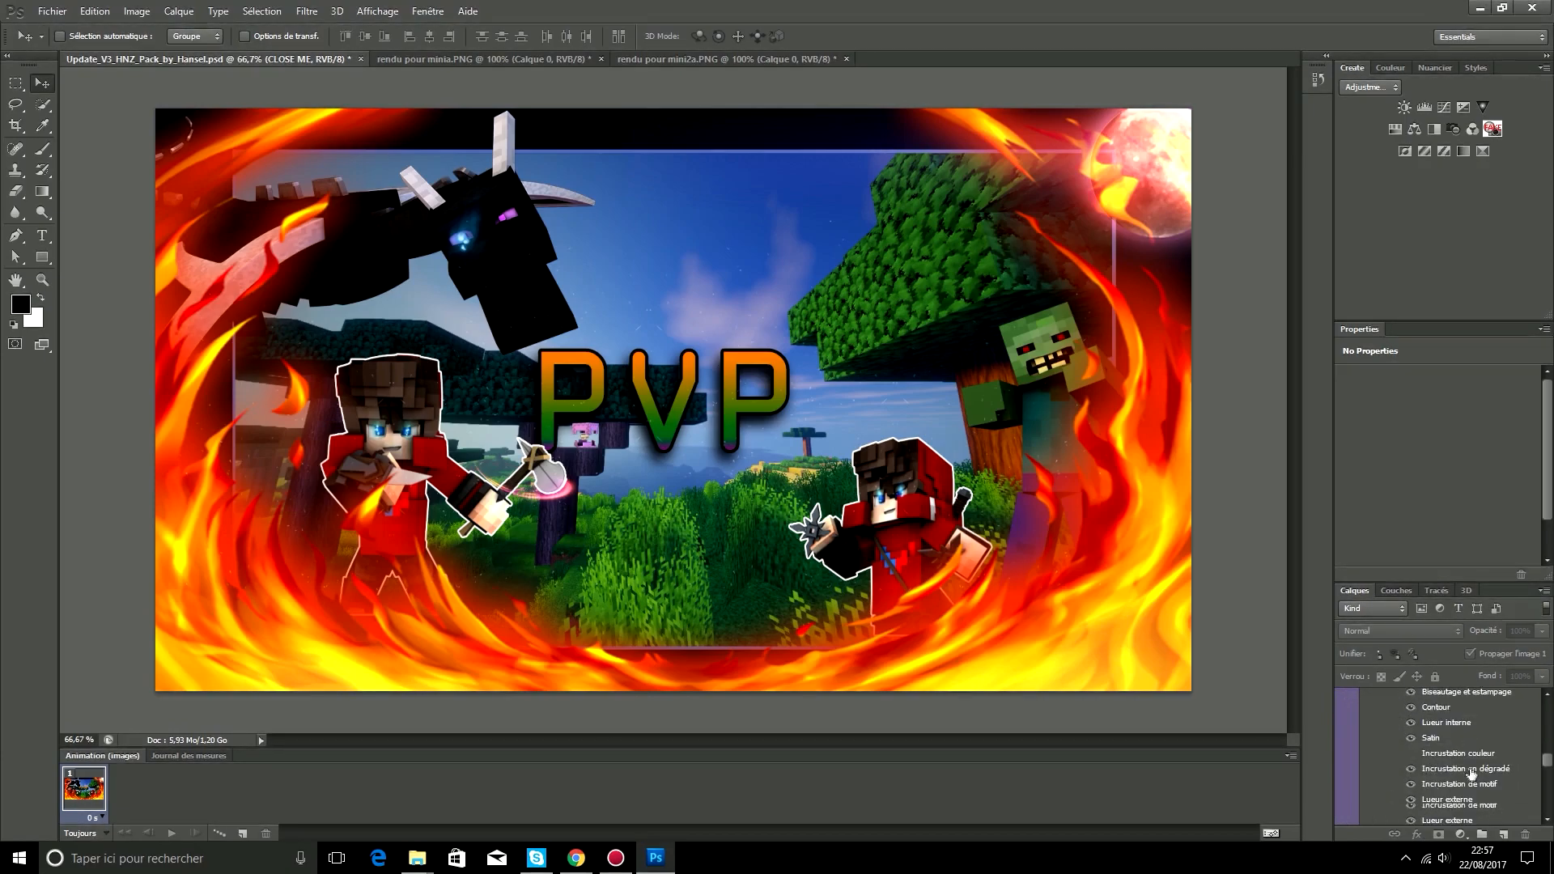
{"action": "scroll", "coordinate": [1449, 773], "scroll_direction": "down", "scroll_amount": 5}
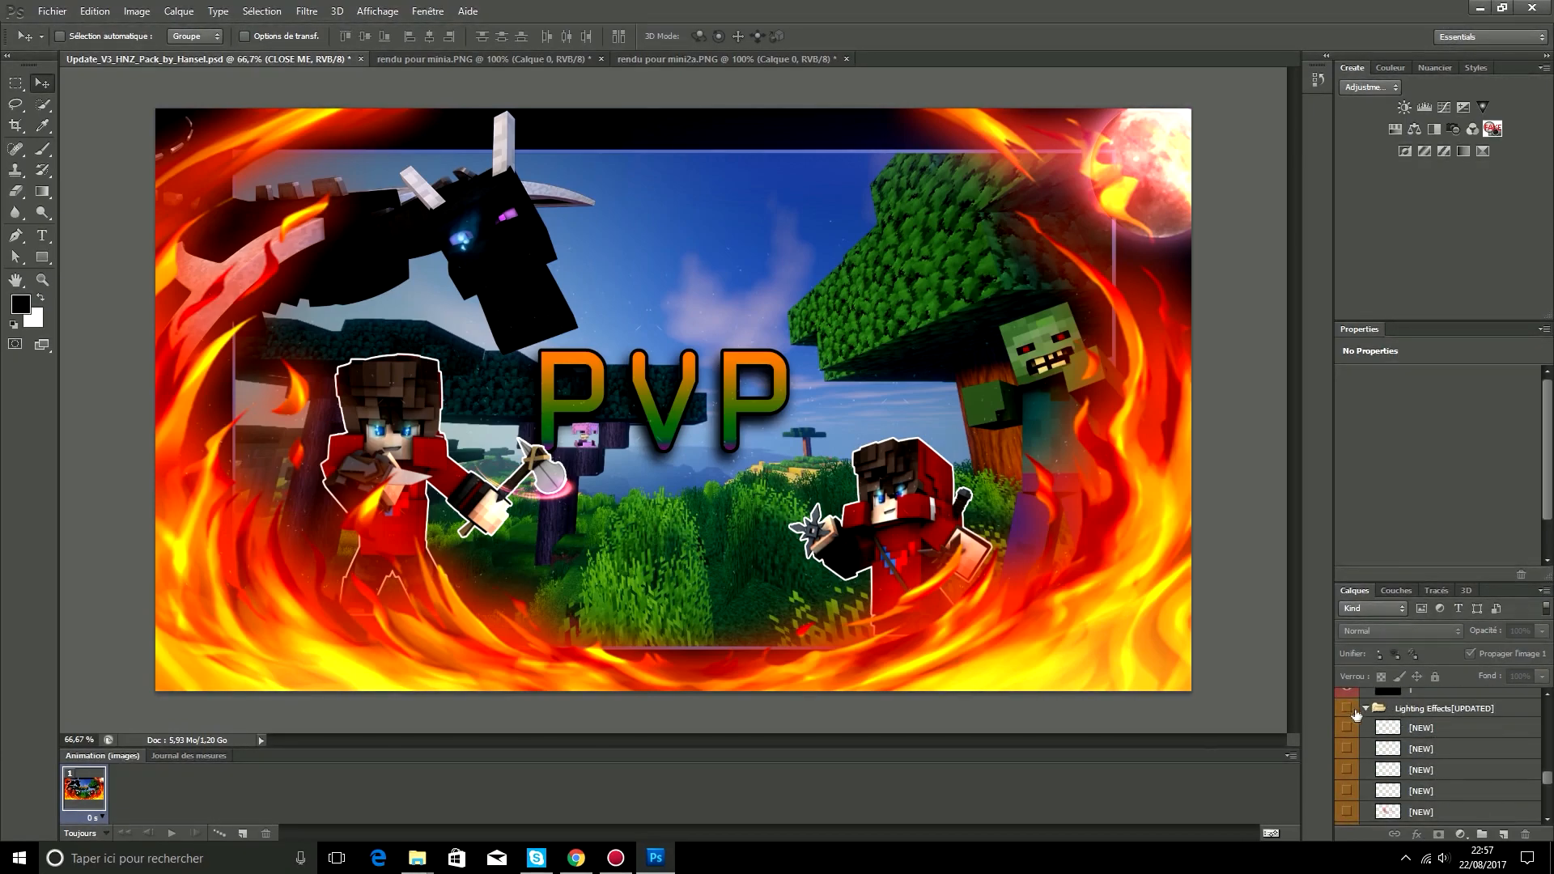
{"action": "left_click", "coordinate": [1361, 712]}
Step: Take rain layer 4 out of Rain & Snow[UPDATED] to the top of the stack, show it, and shift the rain up and left
{"action": "scroll", "coordinate": [1384, 753], "scroll_direction": "down", "scroll_amount": 5}
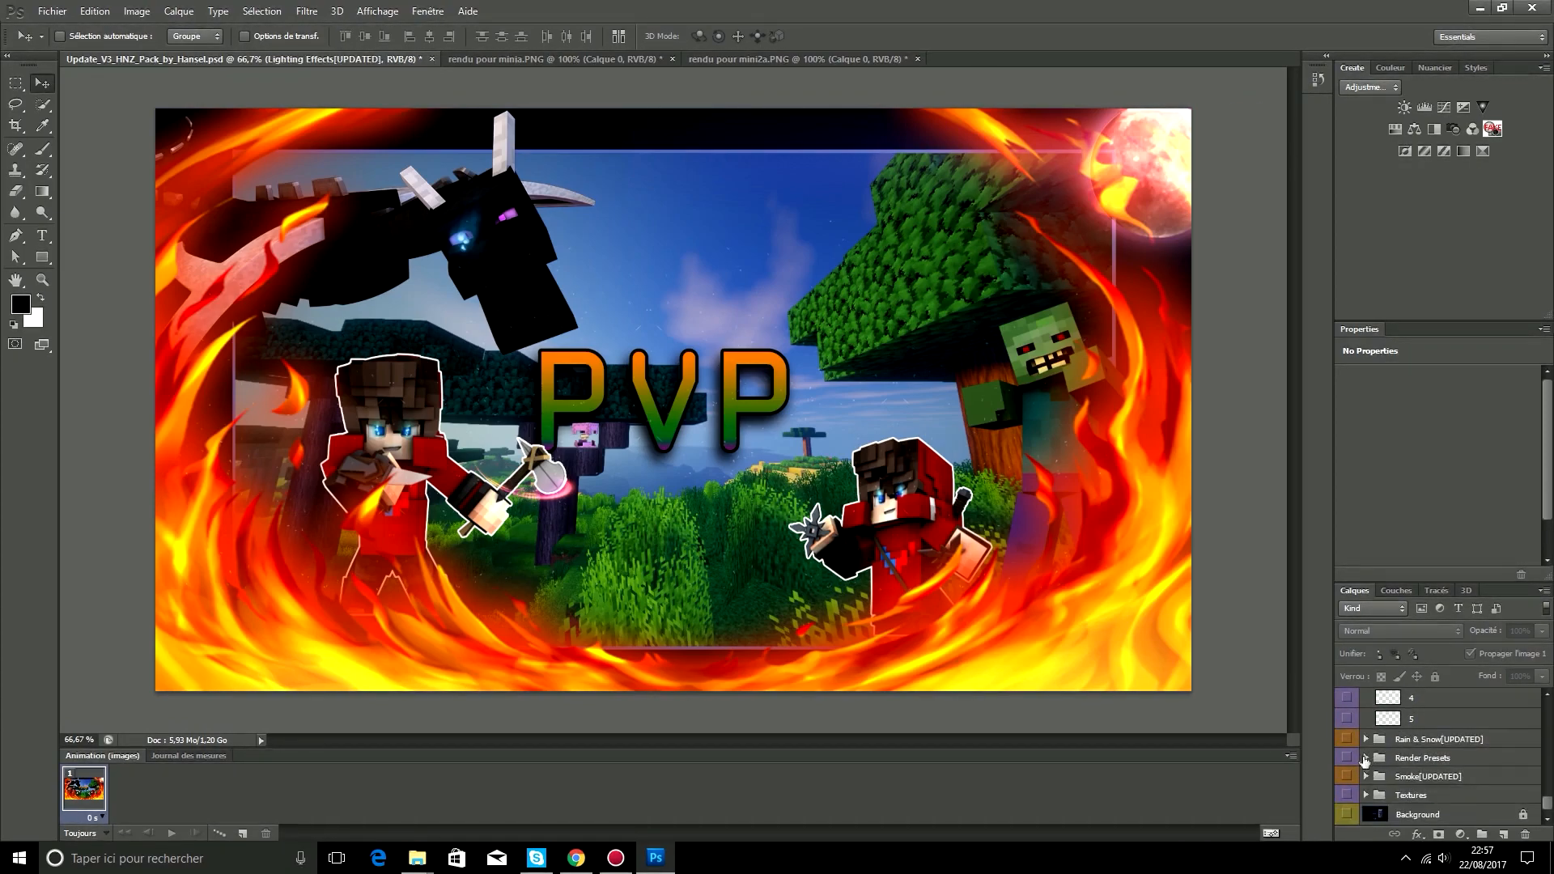
{"action": "left_click", "coordinate": [1368, 740]}
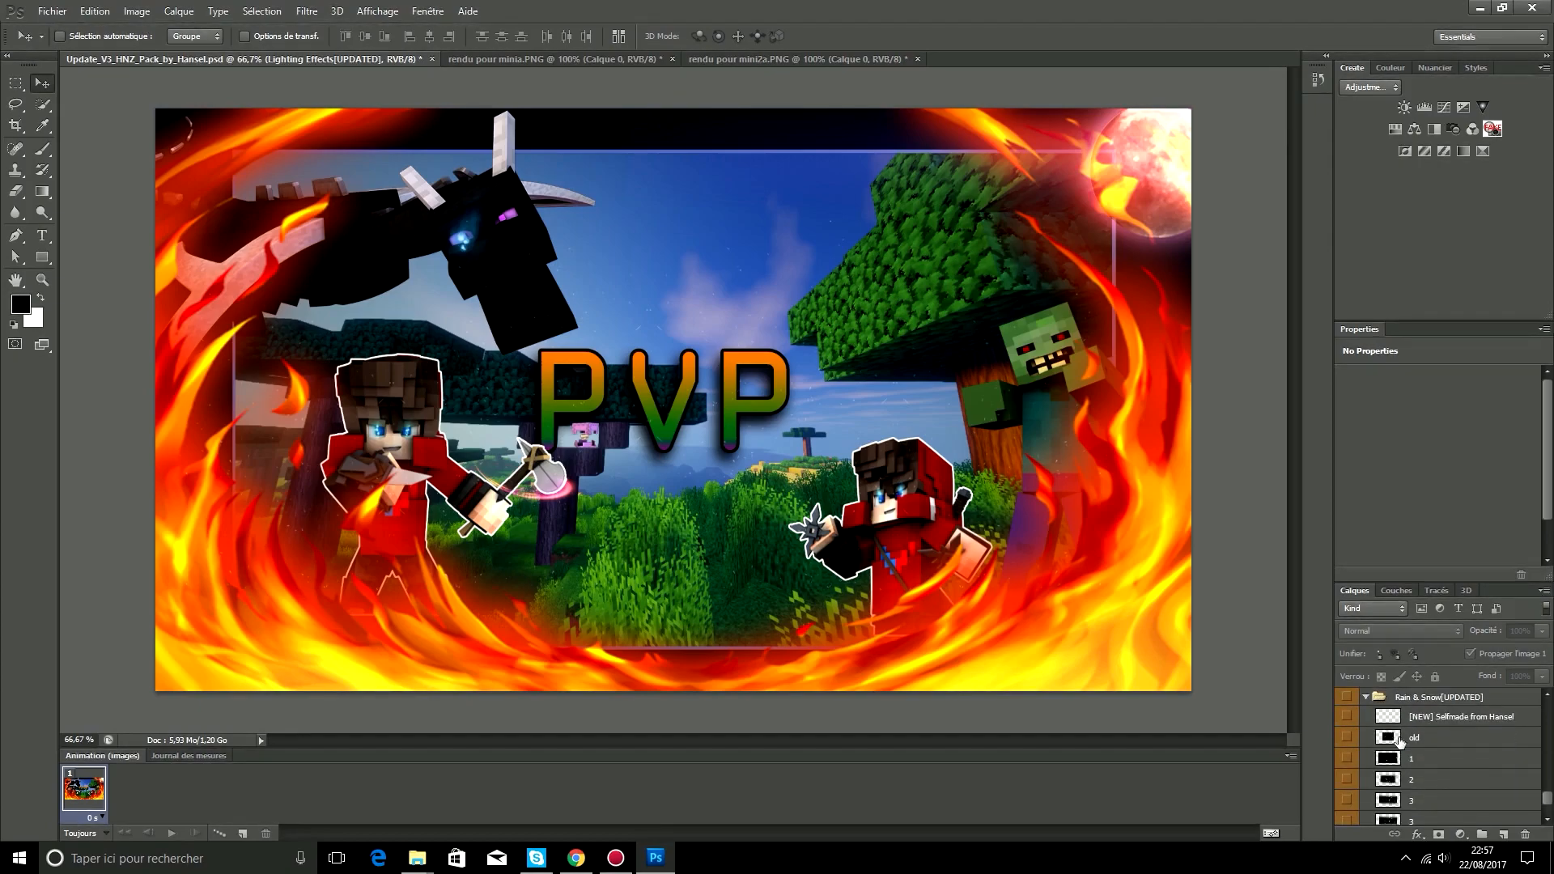
{"action": "left_click_drag", "start_coordinate": [1415, 738], "coordinate": [1437, 698]}
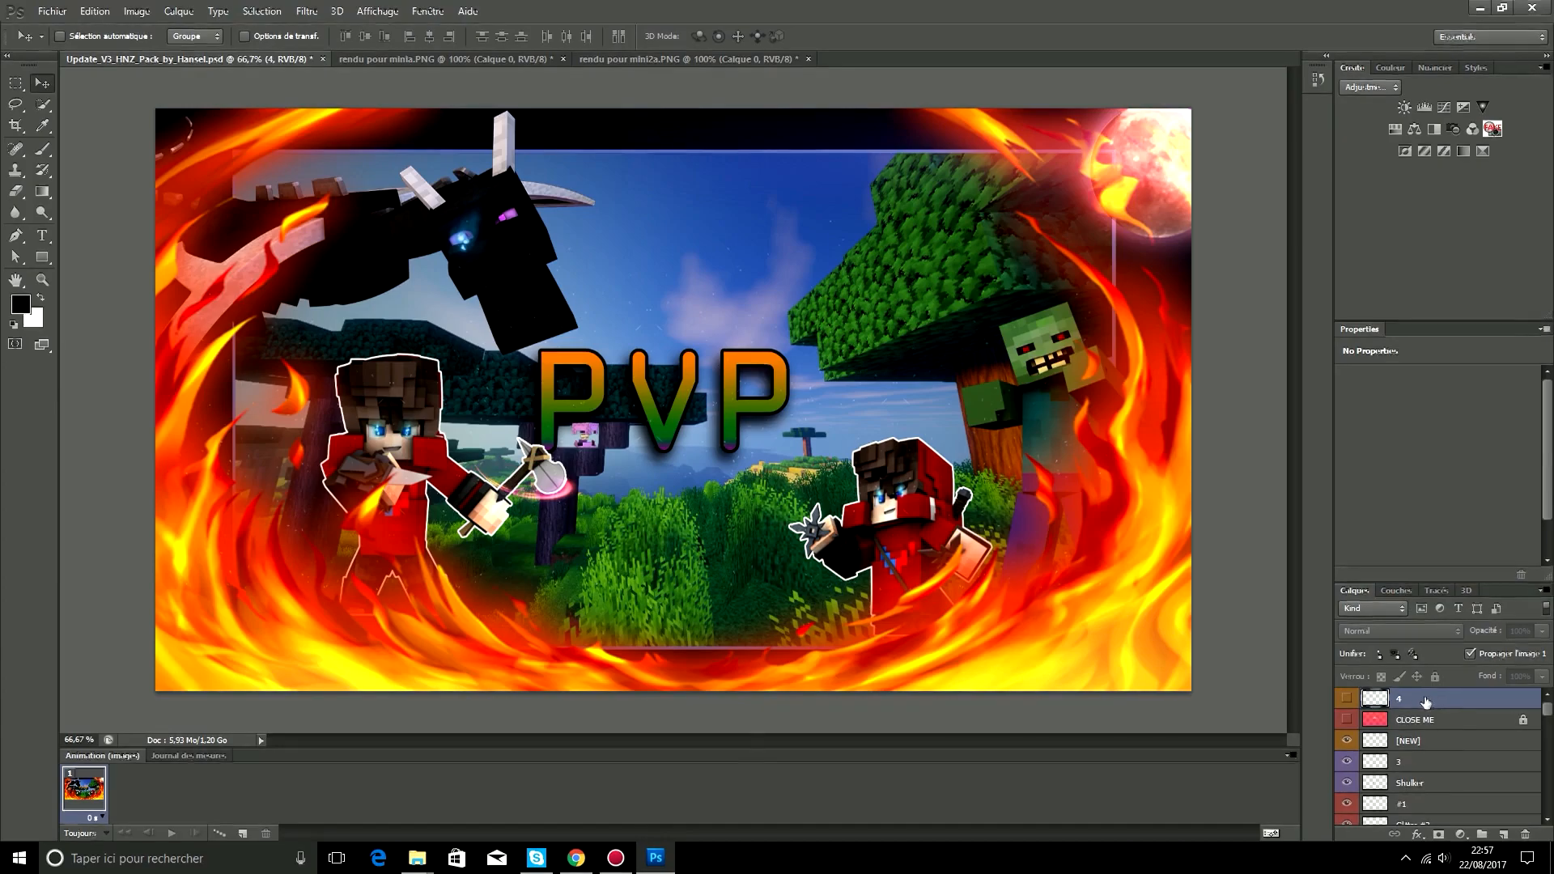
{"action": "left_click", "coordinate": [1347, 698]}
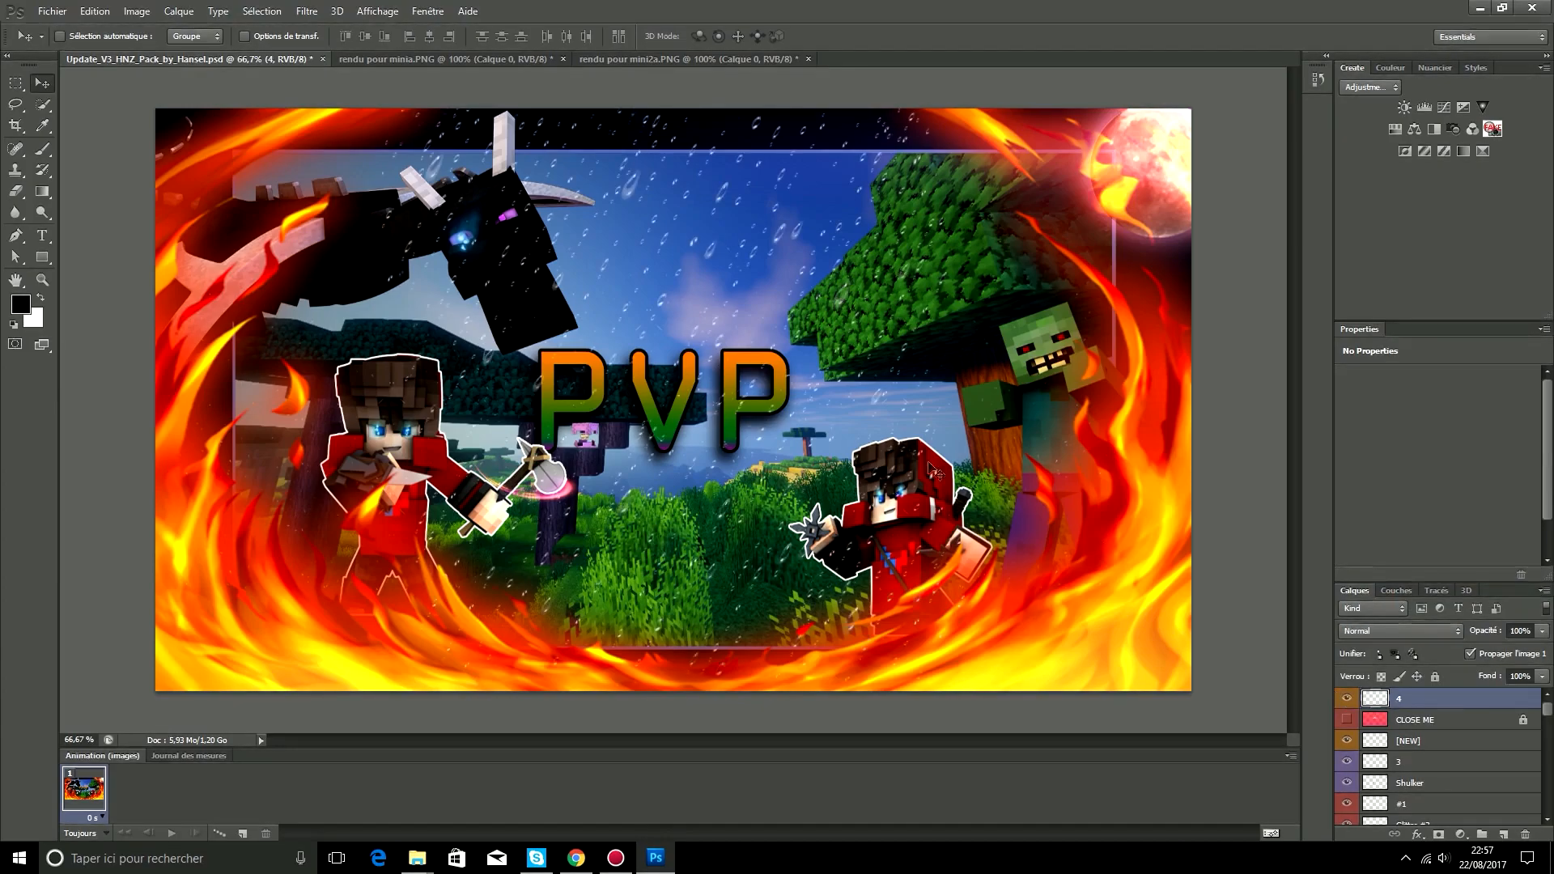
{"action": "left_click_drag", "start_coordinate": [939, 492], "coordinate": [899, 398]}
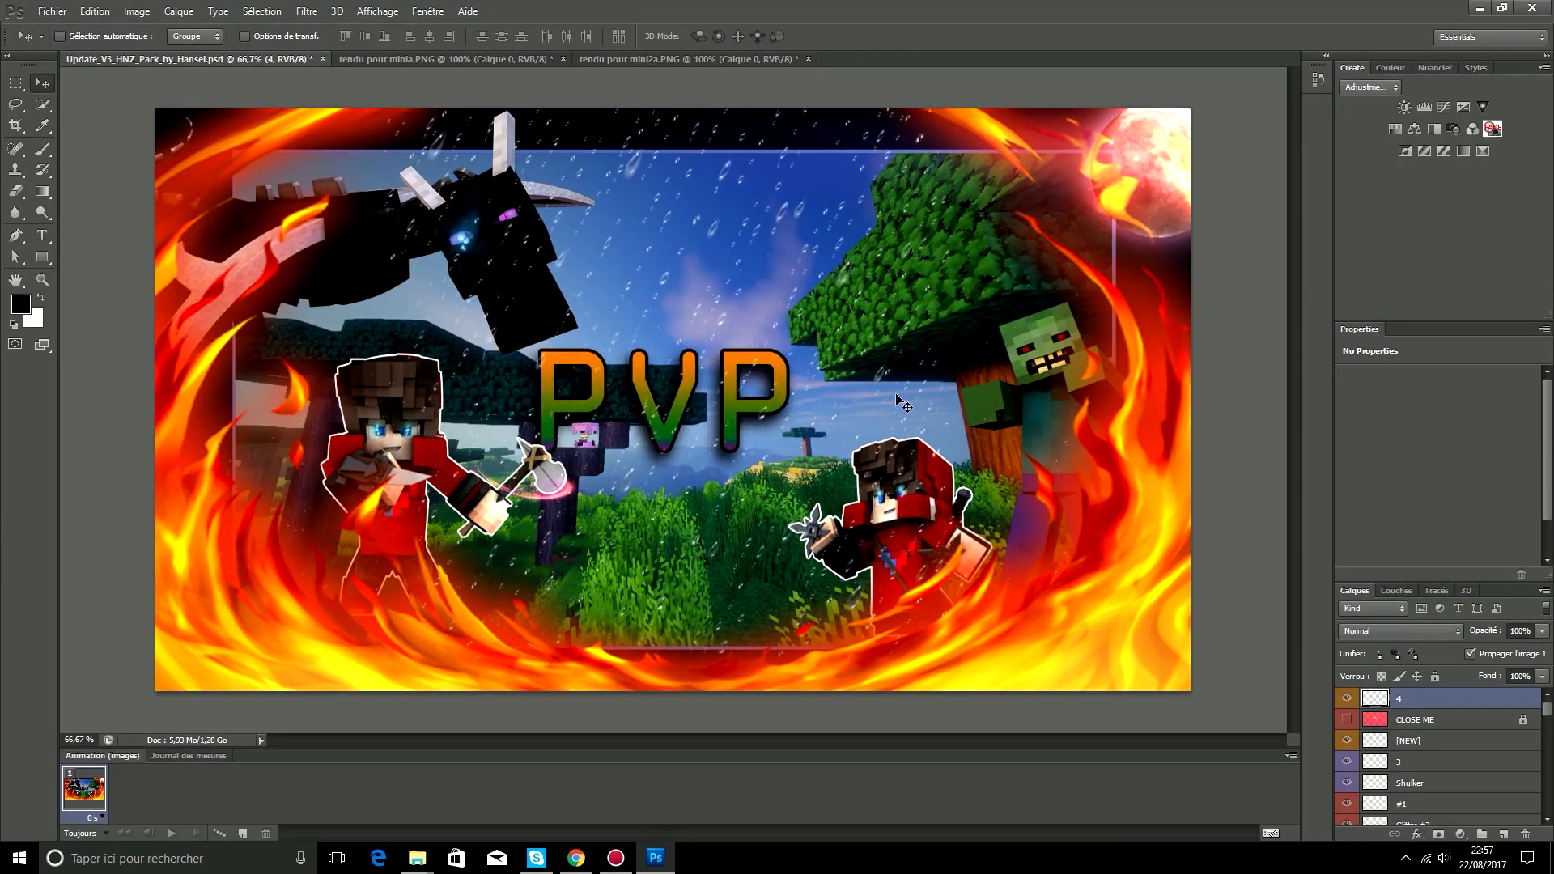
Step: Move rain layer 4 down the stack to sit below the PVP text layer, directly above the [NEW] Colorful CC group
{"action": "left_click_drag", "start_coordinate": [1496, 712], "coordinate": [1477, 809]}
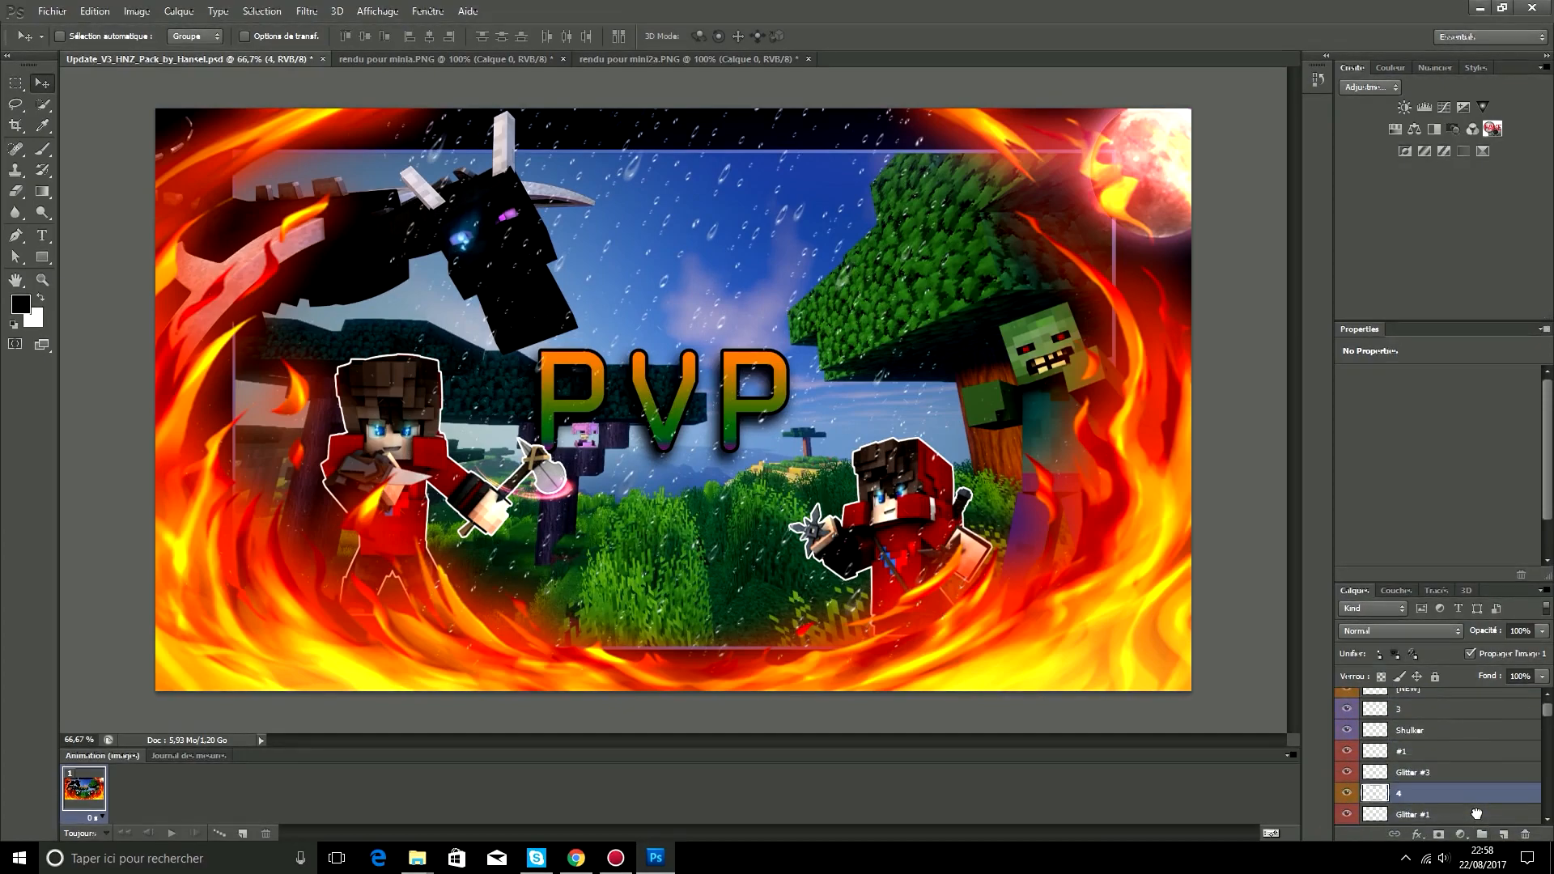
{"action": "left_click_drag", "start_coordinate": [1478, 803], "coordinate": [1477, 763]}
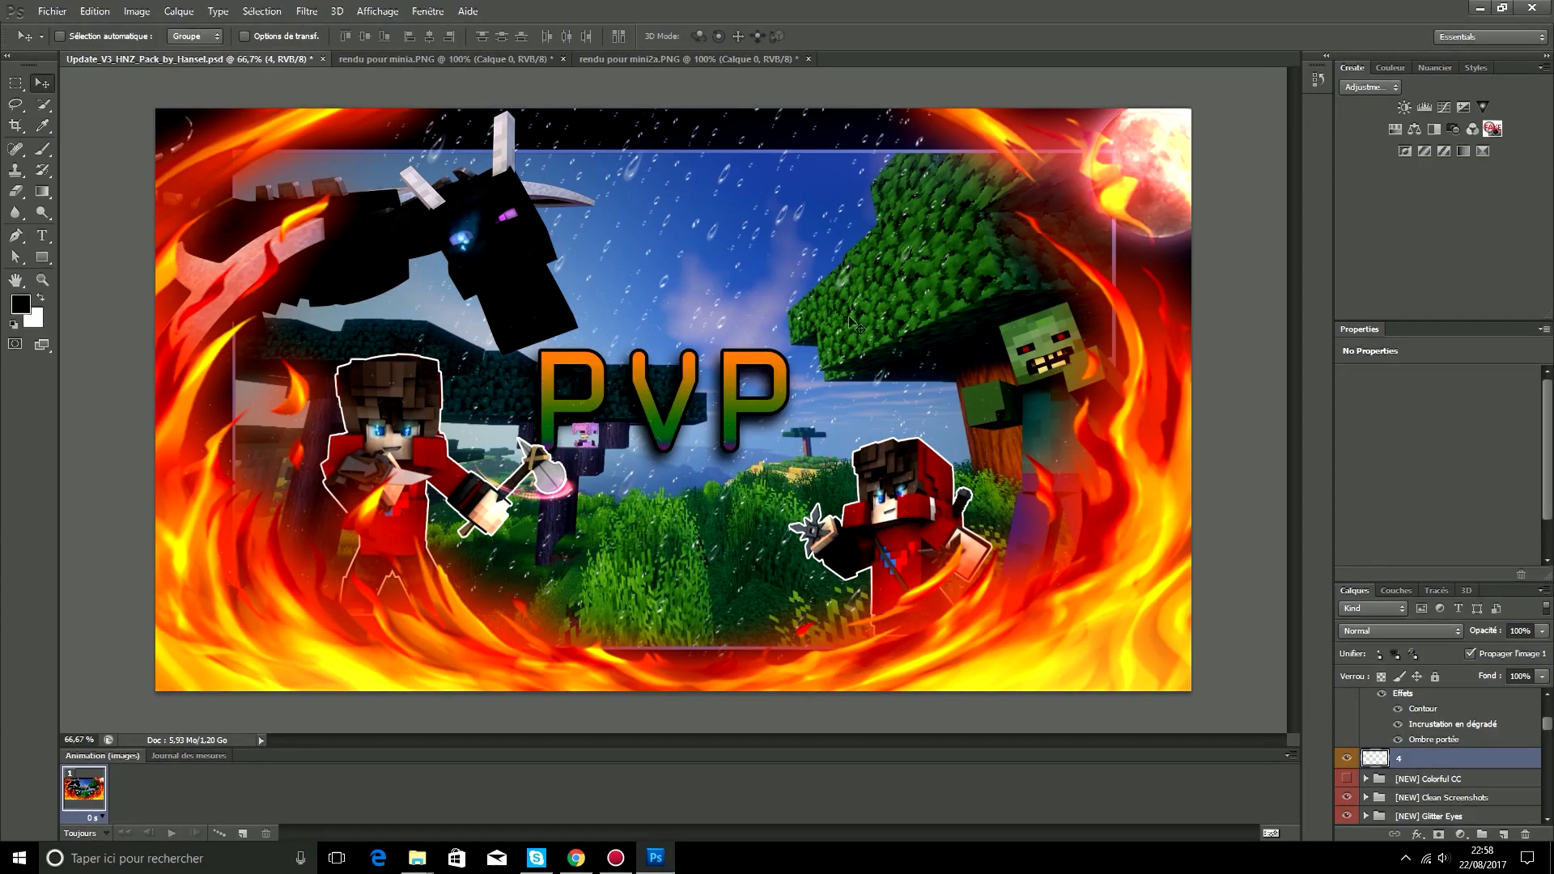
{"action": "left_click", "coordinate": [52, 9]}
{"action": "left_click", "coordinate": [1148, 301]}
Step: Transform rain layer 4 to about 46% width, extending it past the canvas's right edge and starting it at the zombie, and apply it
{"action": "key", "text": "ctrl+t"}
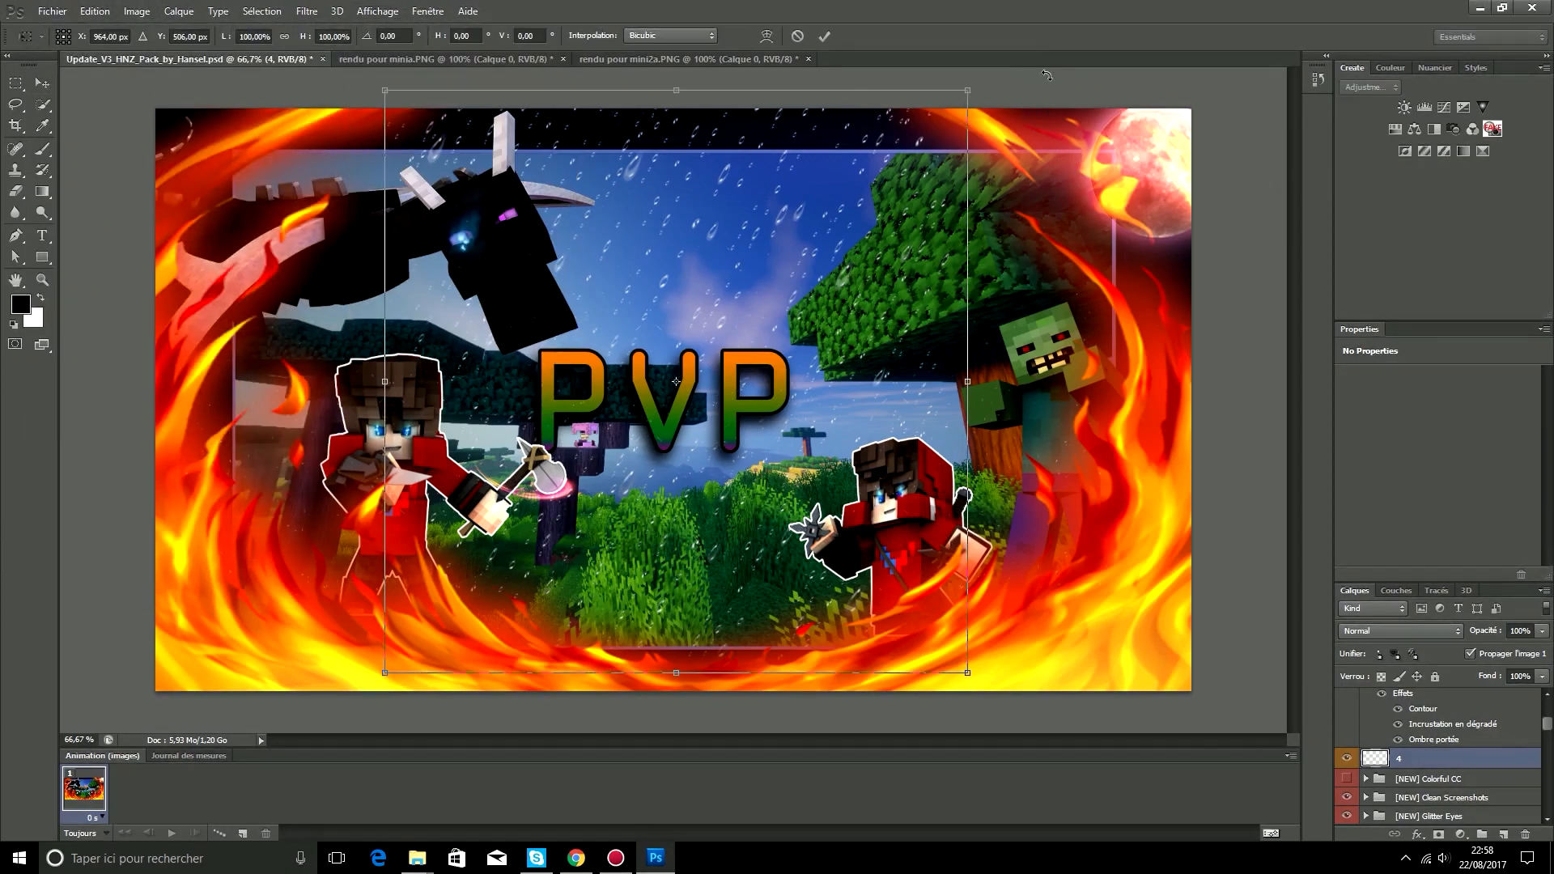
{"action": "left_click_drag", "start_coordinate": [968, 389], "coordinate": [1319, 388]}
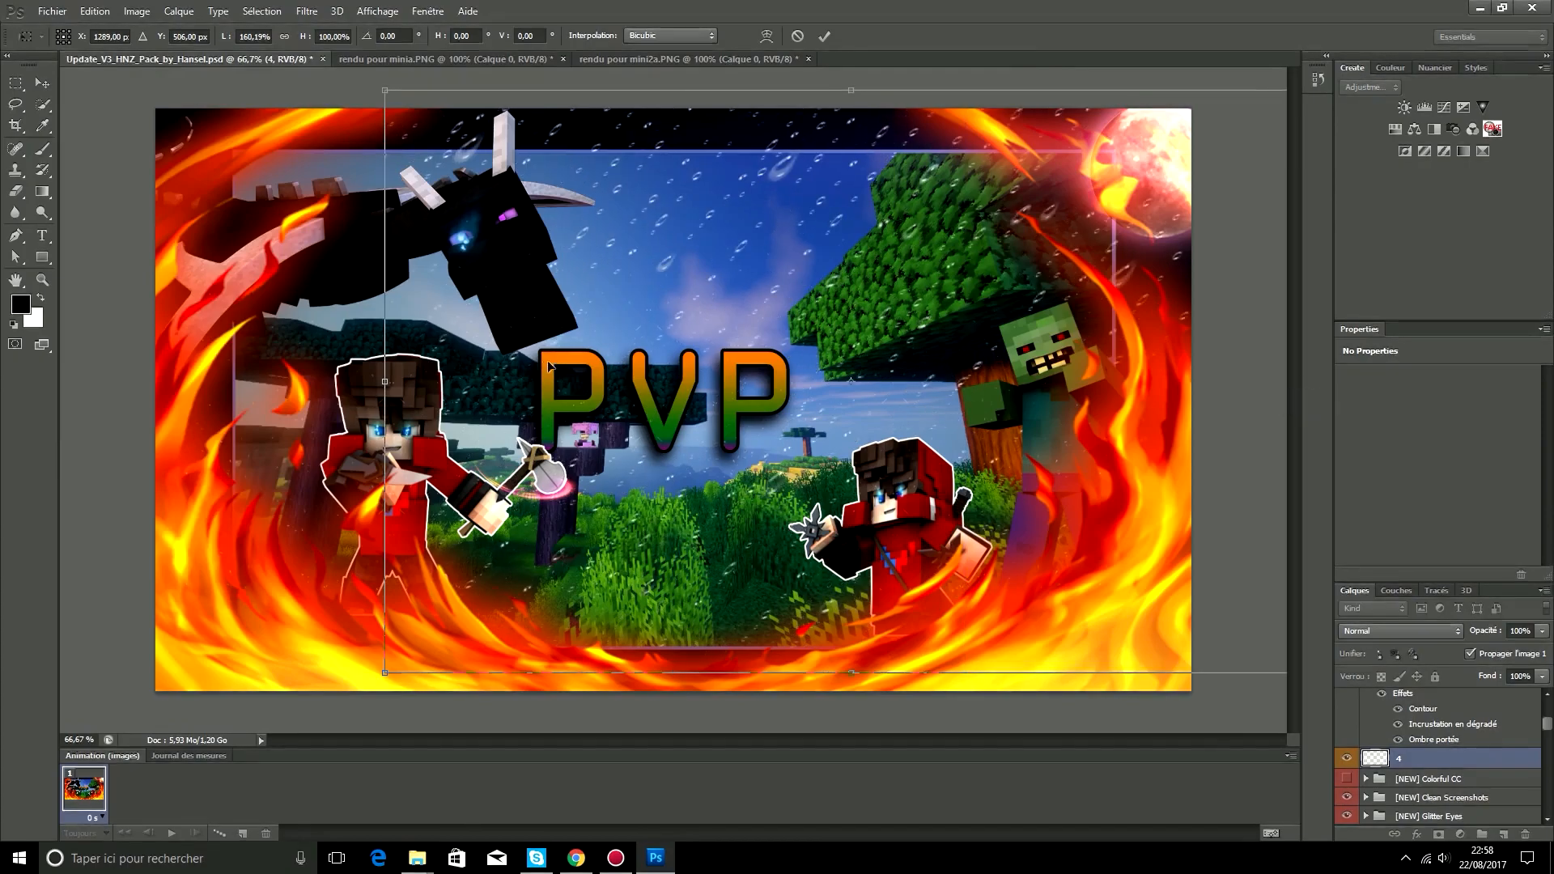
{"action": "left_click_drag", "start_coordinate": [380, 381], "coordinate": [1049, 444]}
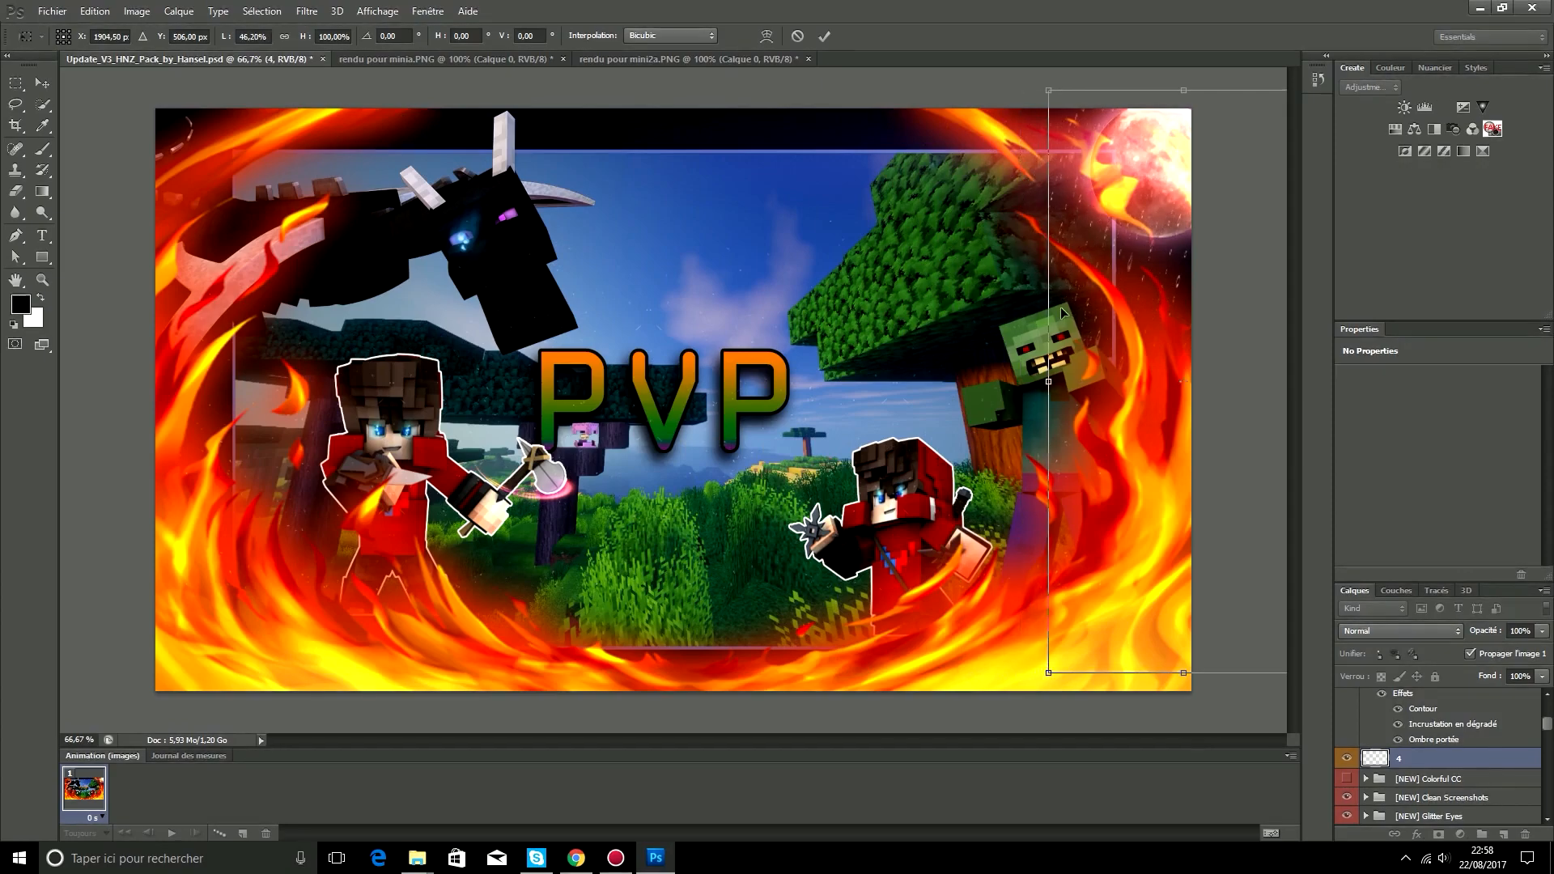
{"action": "left_click", "coordinate": [42, 82]}
{"action": "left_click", "coordinate": [718, 327]}
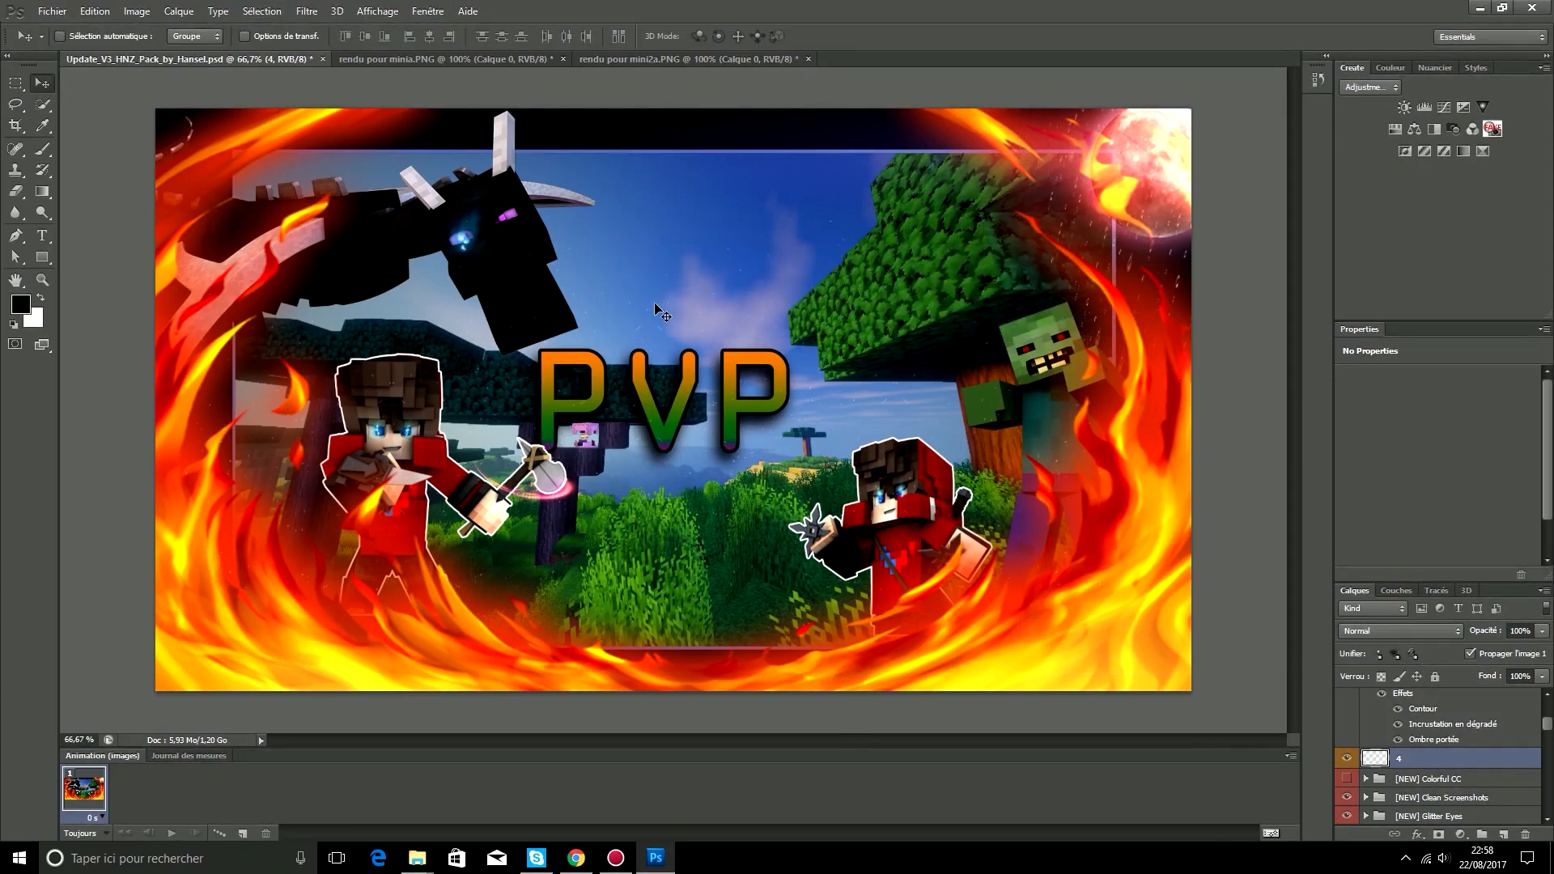